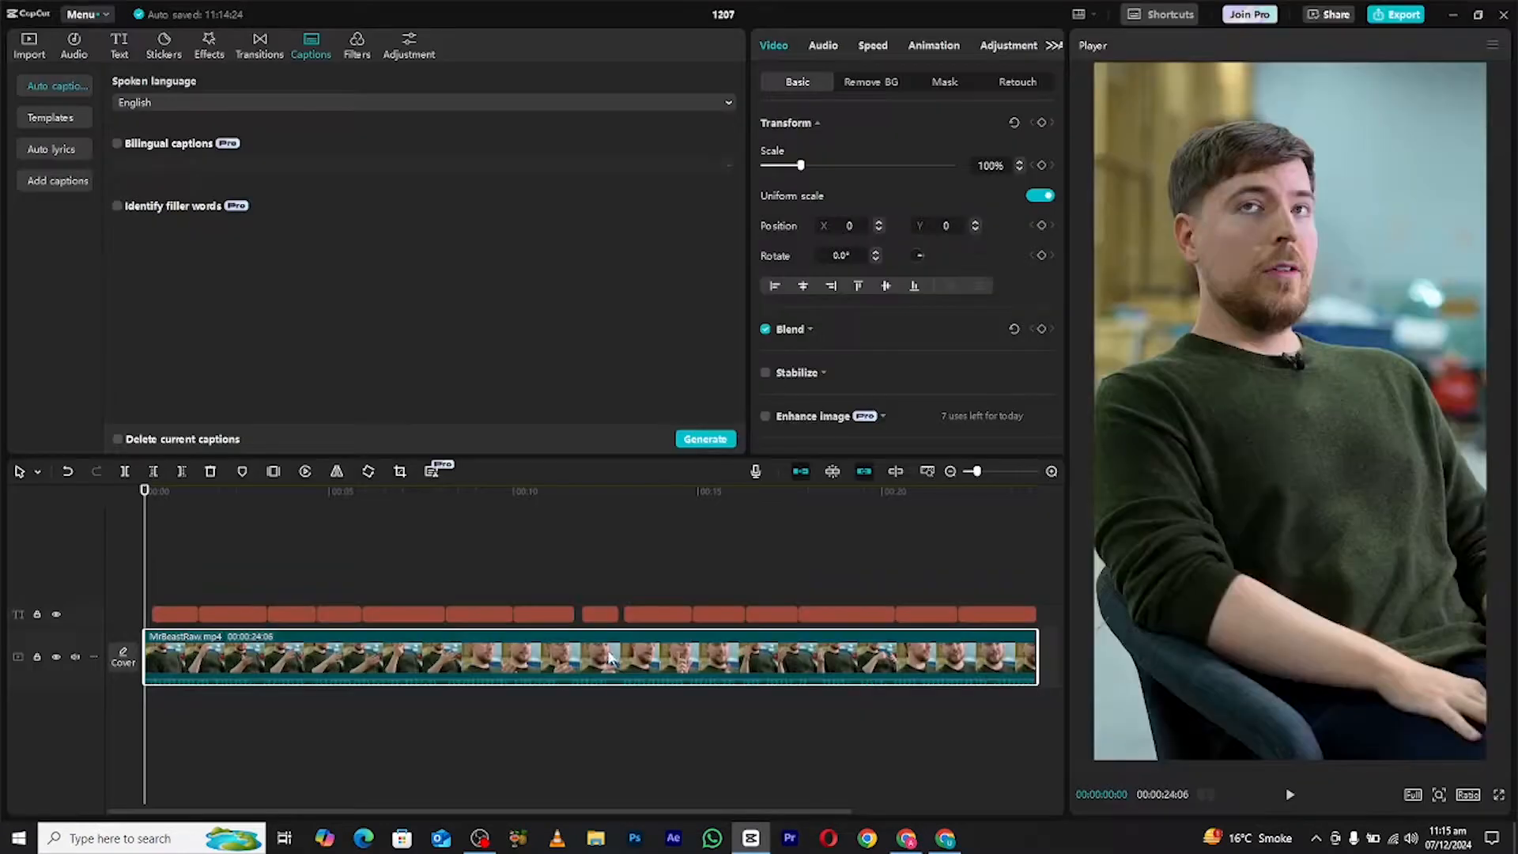
# - Play the opening of the video to review the generated captions, and return to the start
pyautogui.press('space')
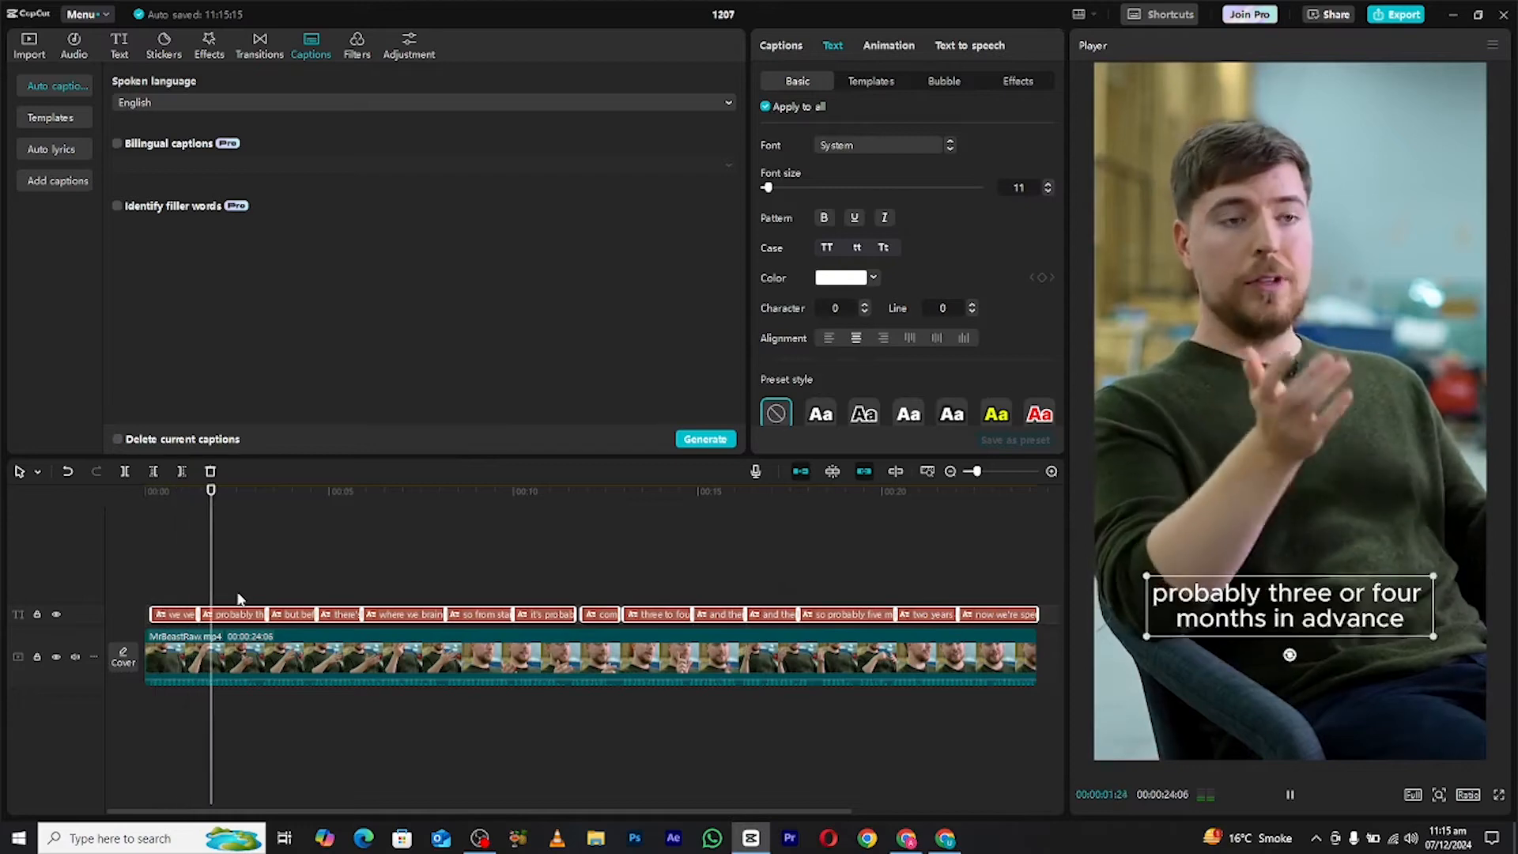
pyautogui.press('space')
pyautogui.click(126, 487)
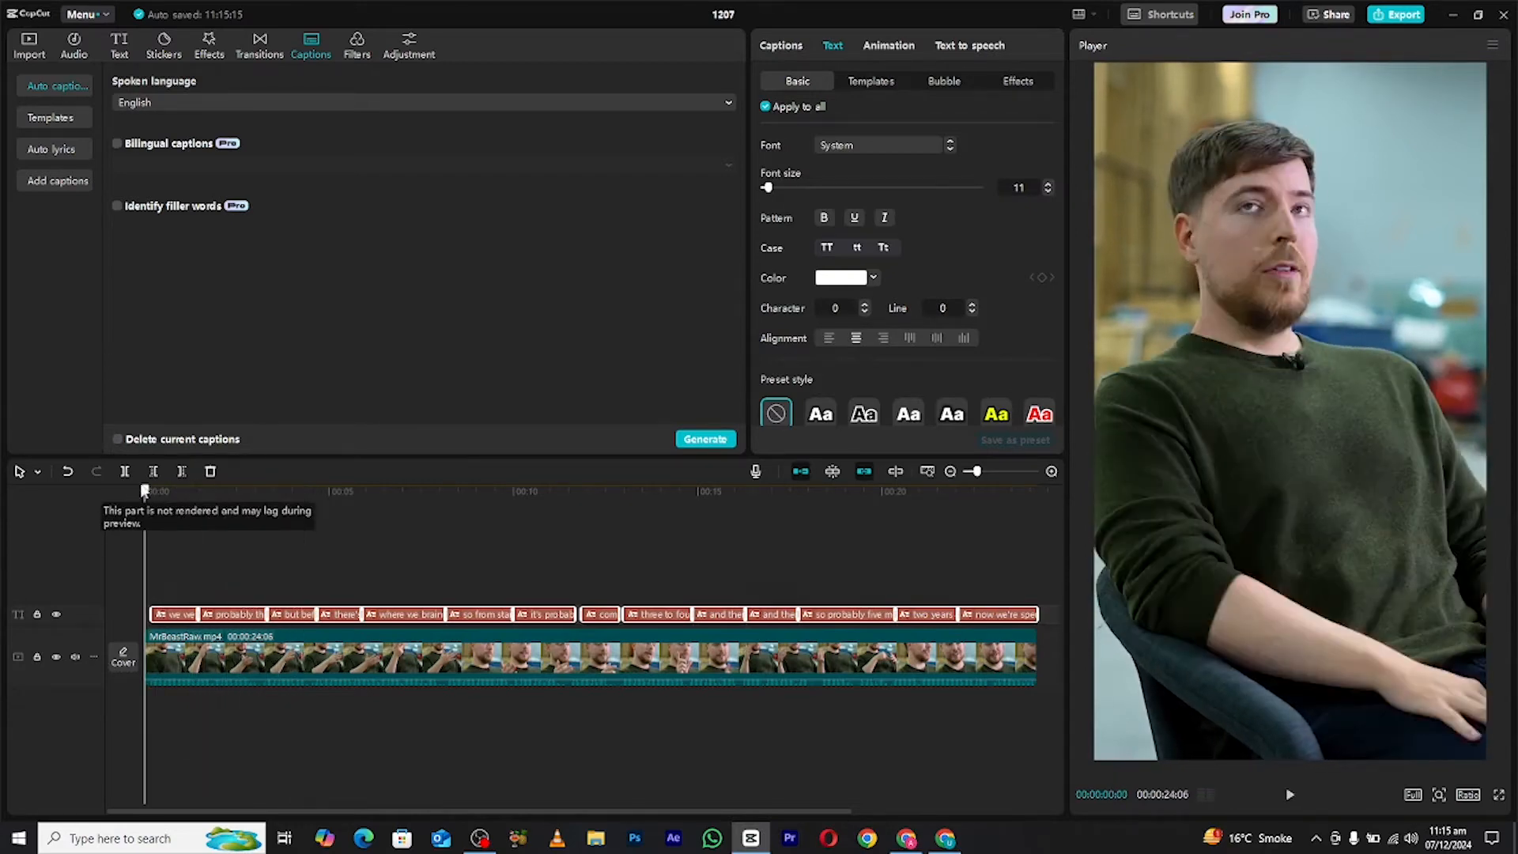
# - Split the first caption into two separate captions, "we we work" and "on videos"
pyautogui.click(187, 583)
pyautogui.scroll(3, 187, 583)
pyautogui.moveTo(133, 512); pyautogui.dragTo(218, 526)
pyautogui.click(219, 614)
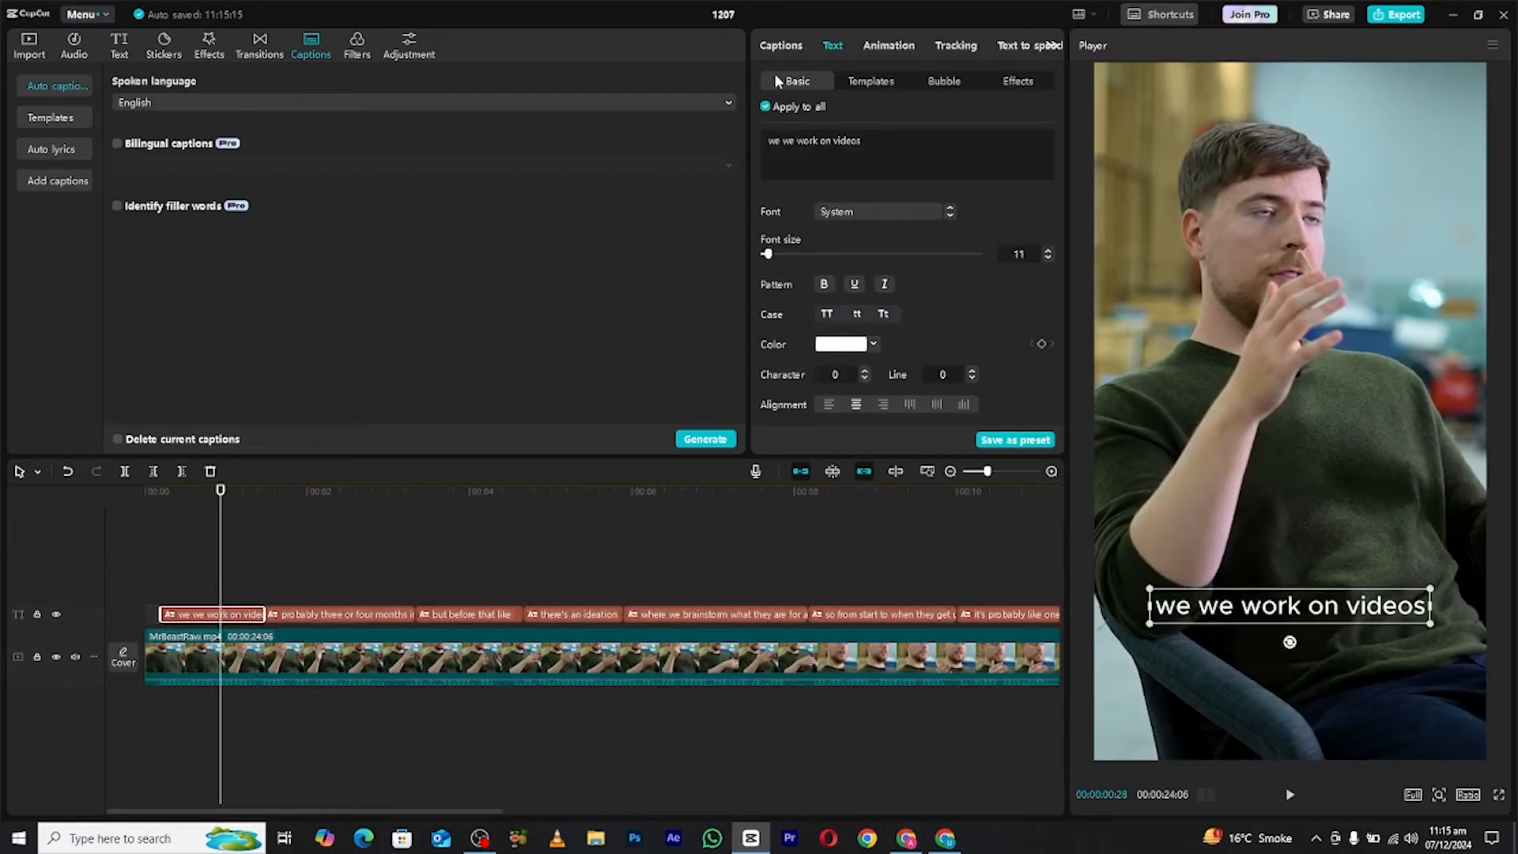
pyautogui.click(779, 47)
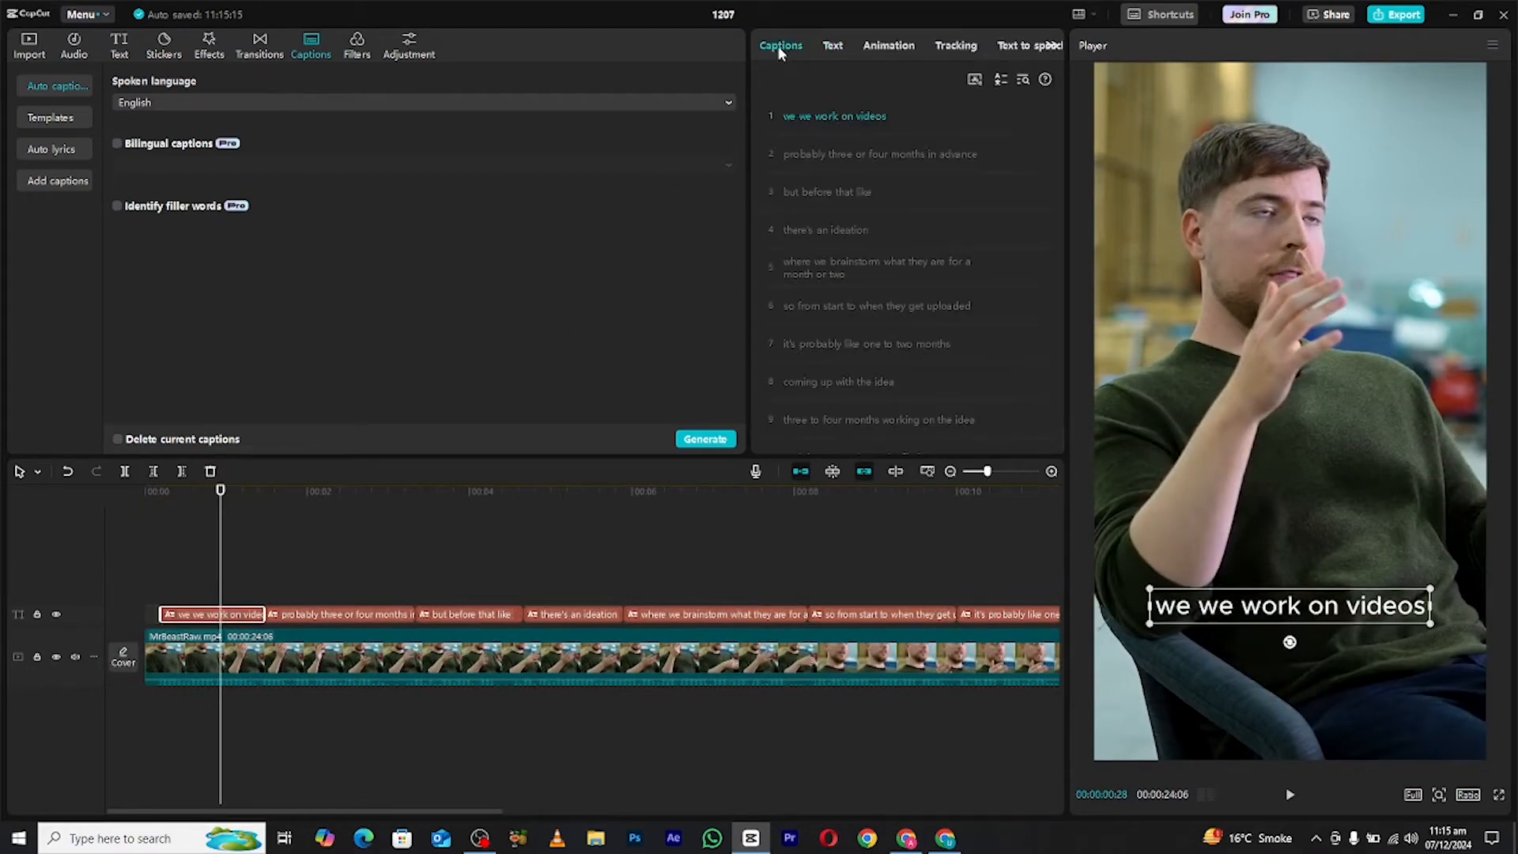
pyautogui.click(844, 117)
pyautogui.press('Return')
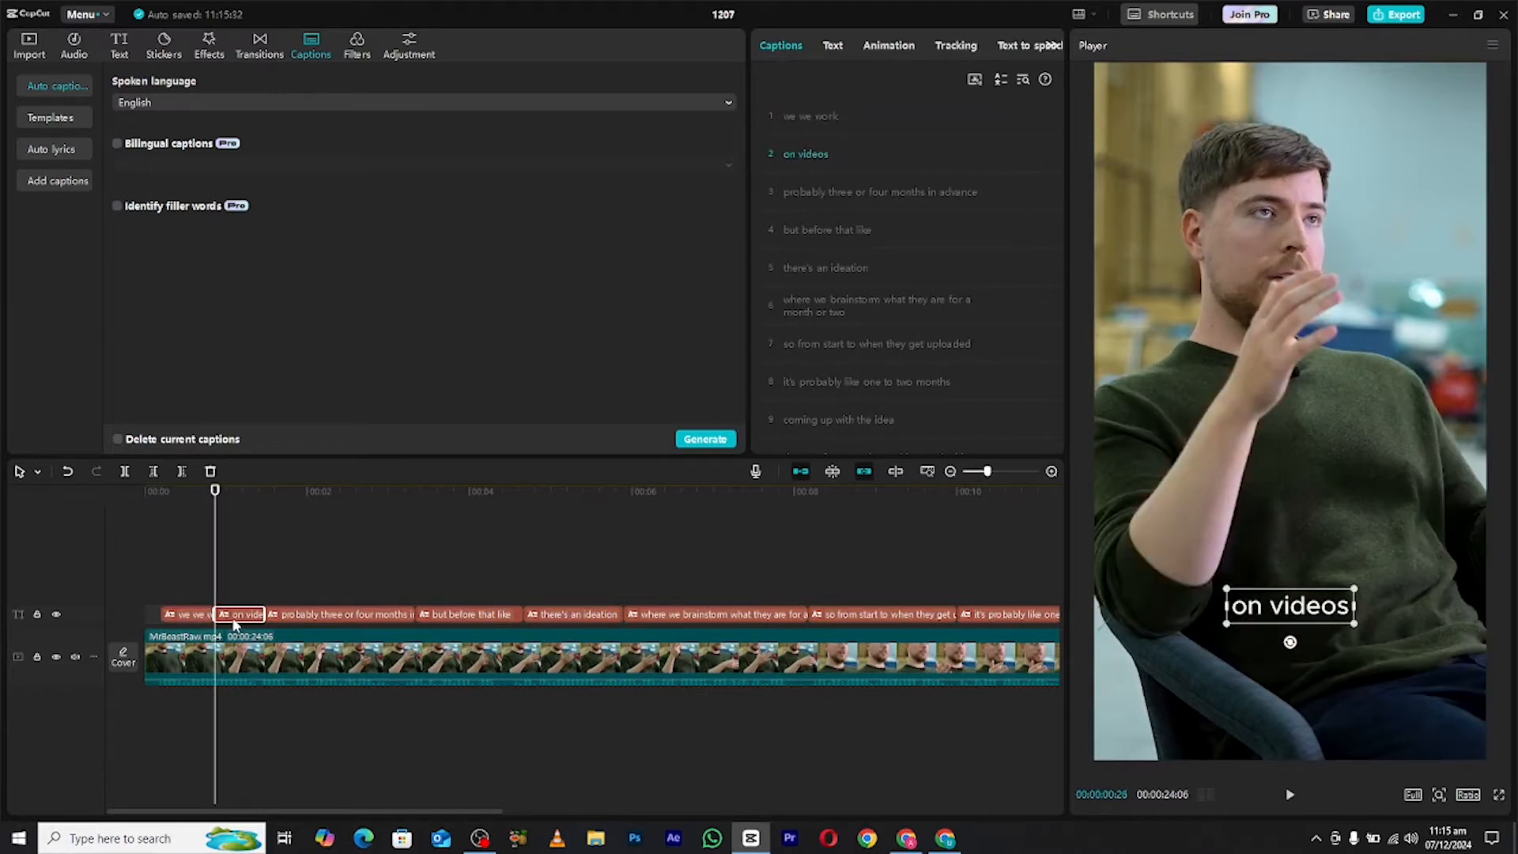
# - Overlap the two captions on separate tracks by lengthening "we we work", and position "on videos" just below it in the preview
pyautogui.moveTo(232, 605)
pyautogui.mouseDown()
pyautogui.moveTo(213, 618)
pyautogui.moveTo(258, 621)
pyautogui.mouseUp()
pyautogui.moveTo(187, 495); pyautogui.dragTo(223, 495)
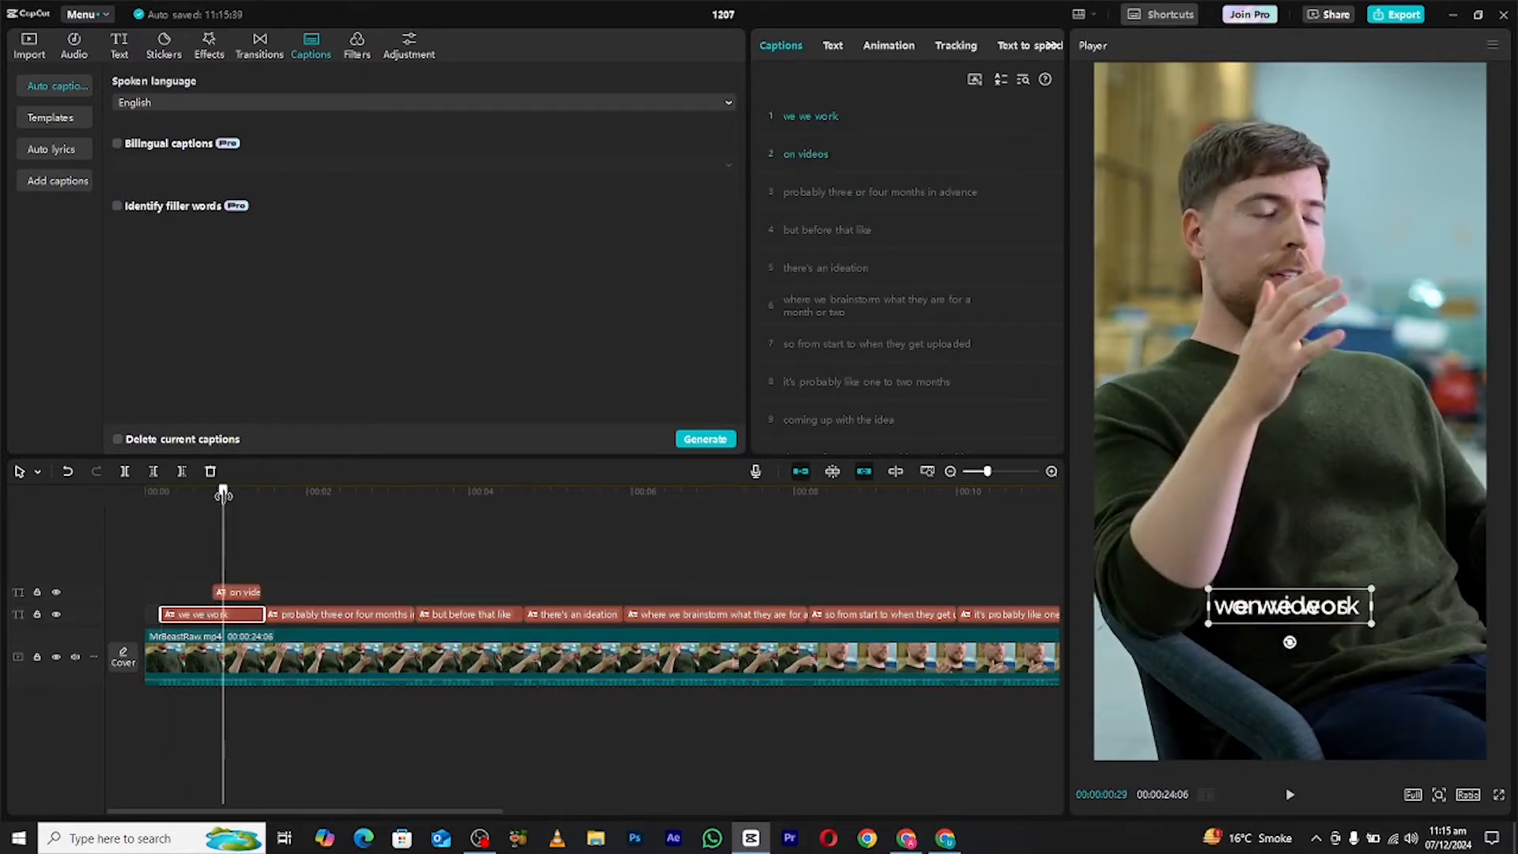
pyautogui.click(237, 595)
pyautogui.moveTo(1284, 607); pyautogui.dragTo(1351, 637)
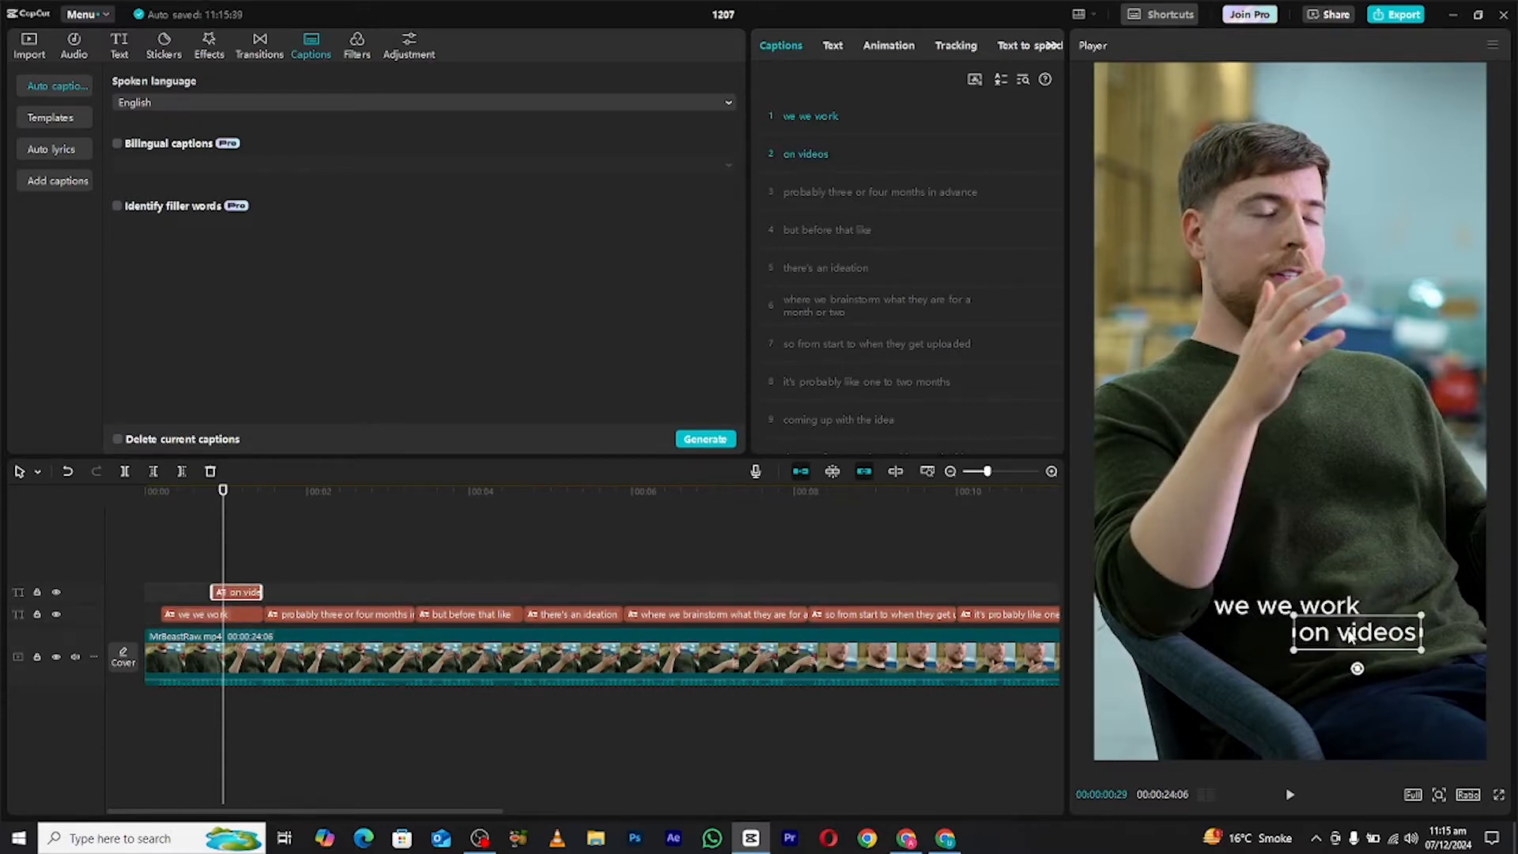
# - Change the font of all captions to ZY Elegant
pyautogui.click(250, 631)
pyautogui.click(245, 623)
pyautogui.click(826, 47)
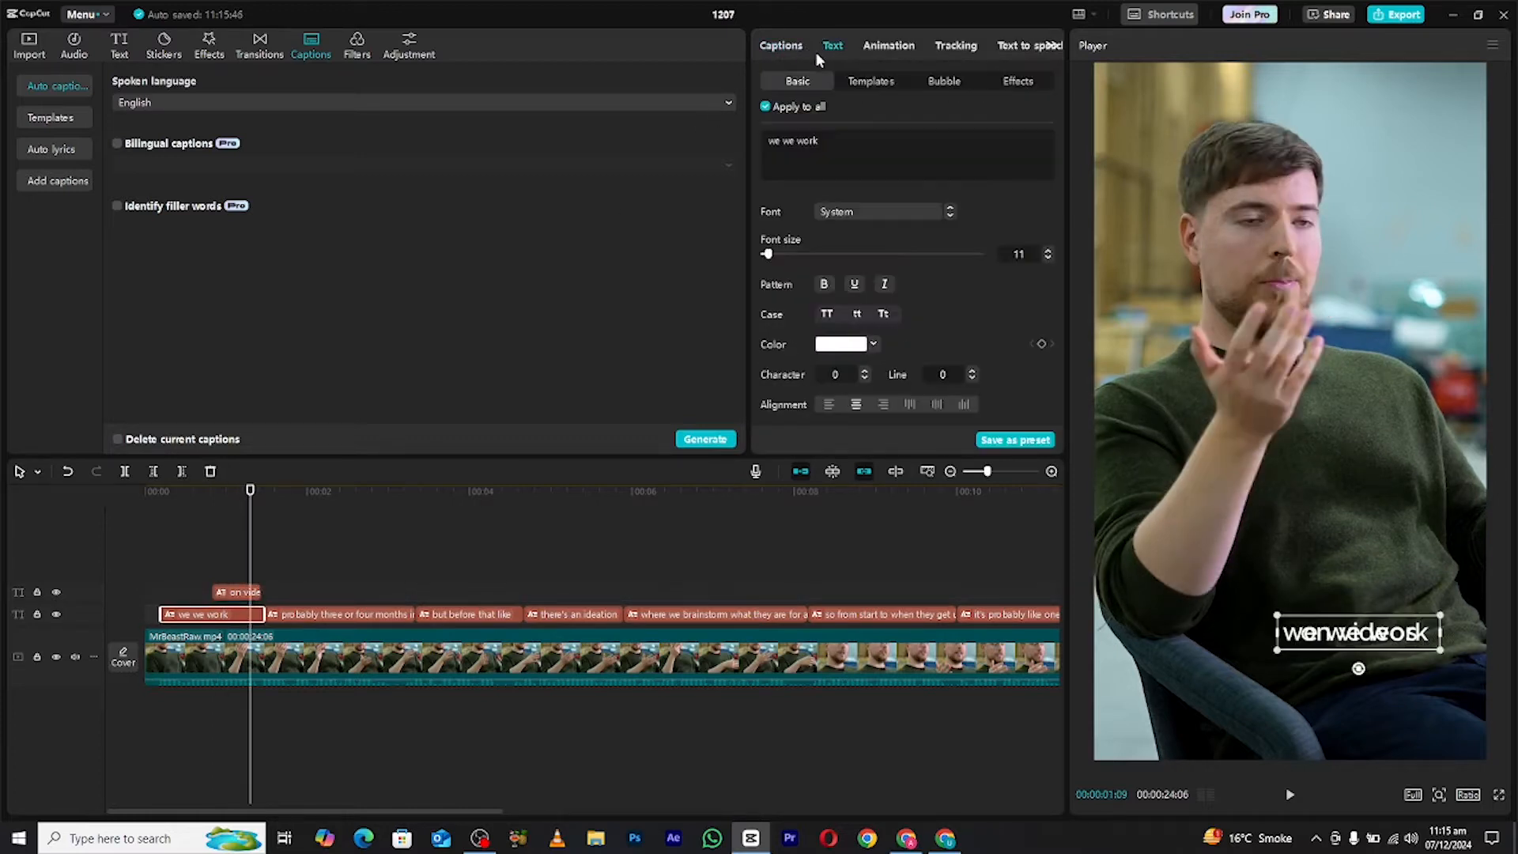
# - Stop applying changes to all captions, then enlarge "we we work" and position it above "on videos" across the chest
pyautogui.moveTo(1330, 513); pyautogui.dragTo(1342, 560)
pyautogui.click(1325, 497)
pyautogui.moveTo(1328, 504); pyautogui.dragTo(1263, 478)
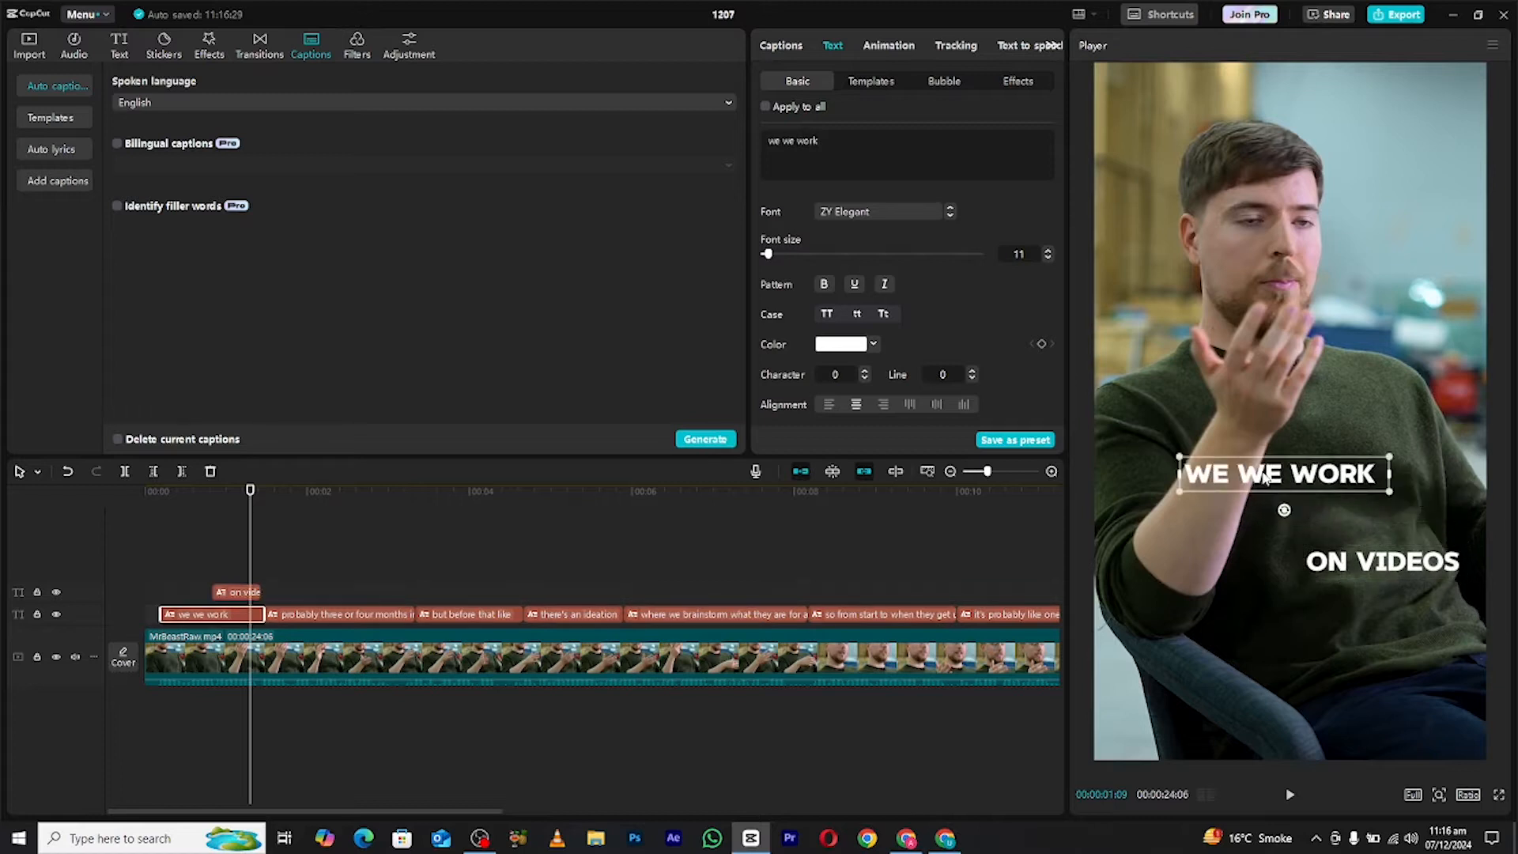
pyautogui.moveTo(1390, 459); pyautogui.dragTo(1428, 449)
pyautogui.moveTo(1335, 474); pyautogui.dragTo(1328, 479)
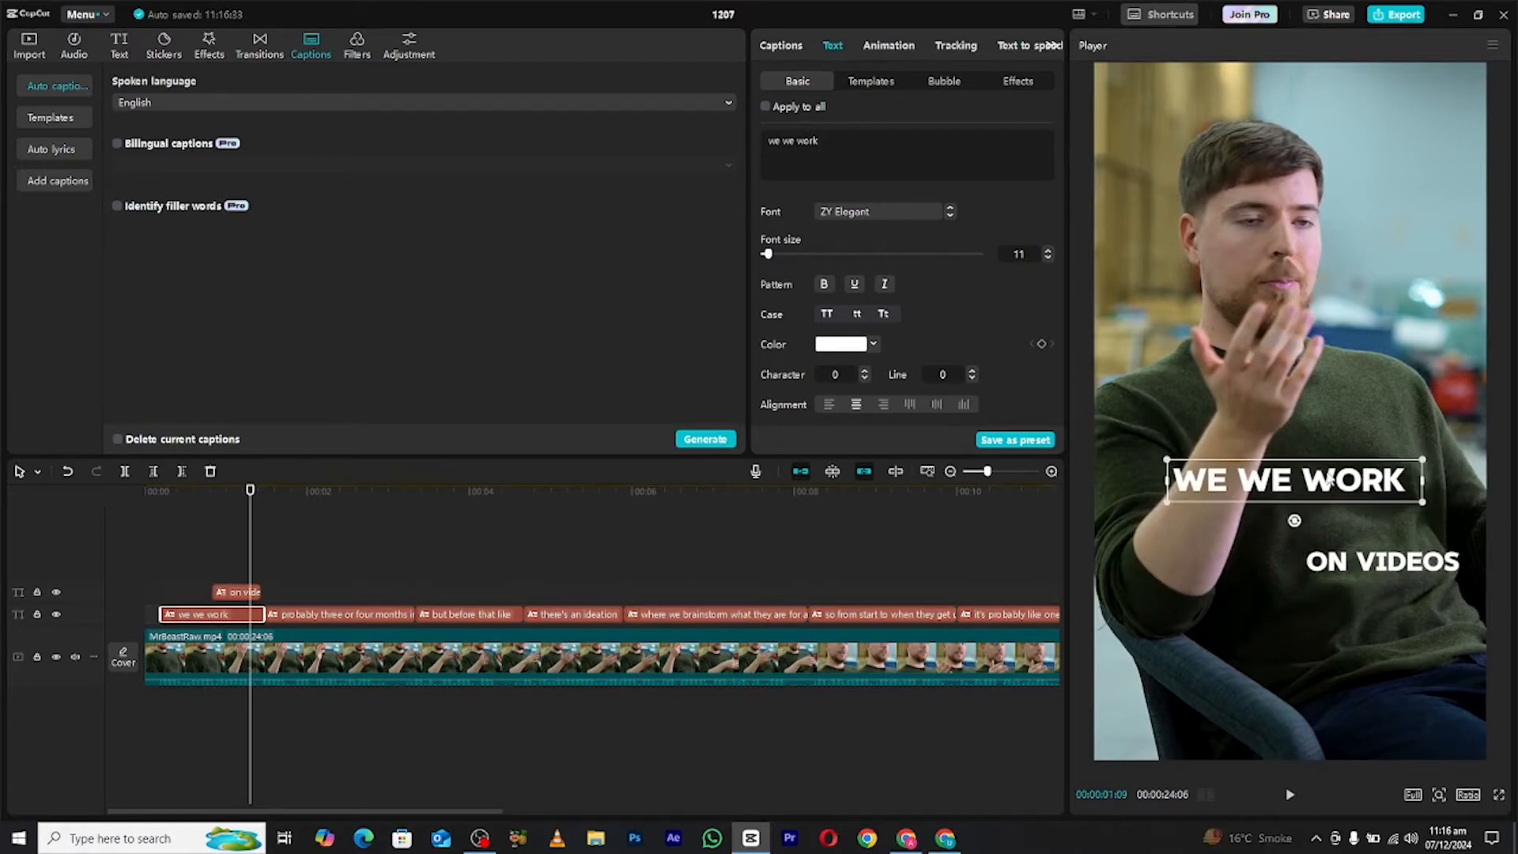
# - Set the text color of "we we work" to bright yellow
pyautogui.click(848, 344)
pyautogui.moveTo(830, 482); pyautogui.dragTo(838, 484)
pyautogui.click(873, 541)
pyautogui.click(804, 541)
pyautogui.moveTo(917, 392); pyautogui.dragTo(991, 324)
pyautogui.click(991, 324)
# - Add a black stroke with thickness 5 to the "we we work" caption
pyautogui.scroll(-5, 802, 350)
pyautogui.scroll(-3, 804, 351)
pyautogui.click(766, 230)
pyautogui.moveTo(843, 303); pyautogui.dragTo(772, 309)
# - Add the non-Pro glow to "we we work" in color F4C70F with intensity 18 and range 86
pyautogui.click(765, 390)
pyautogui.scroll(-3, 837, 354)
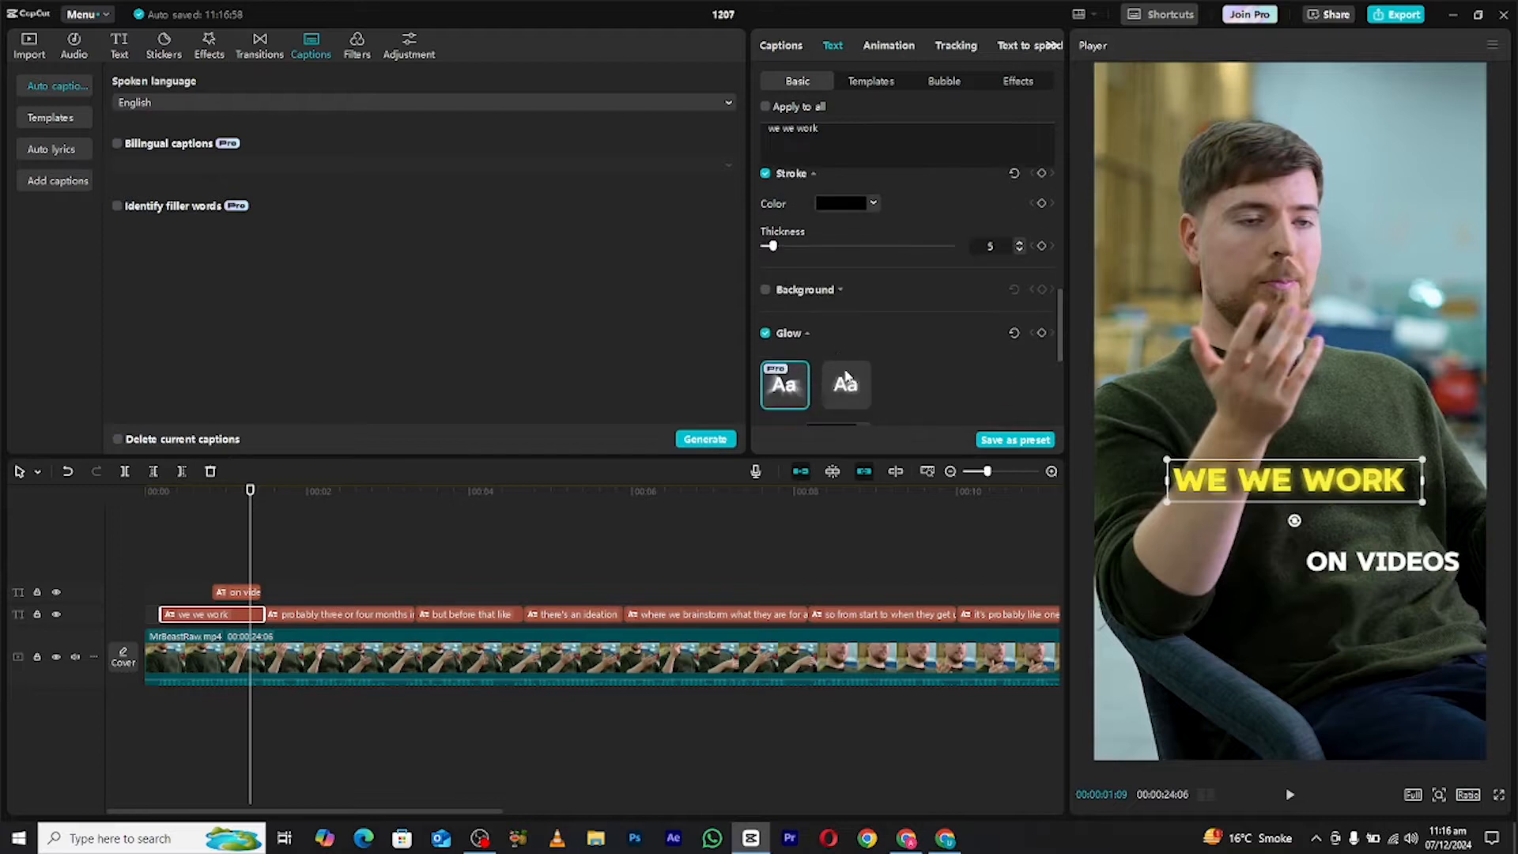
pyautogui.click(818, 244)
pyautogui.click(883, 441)
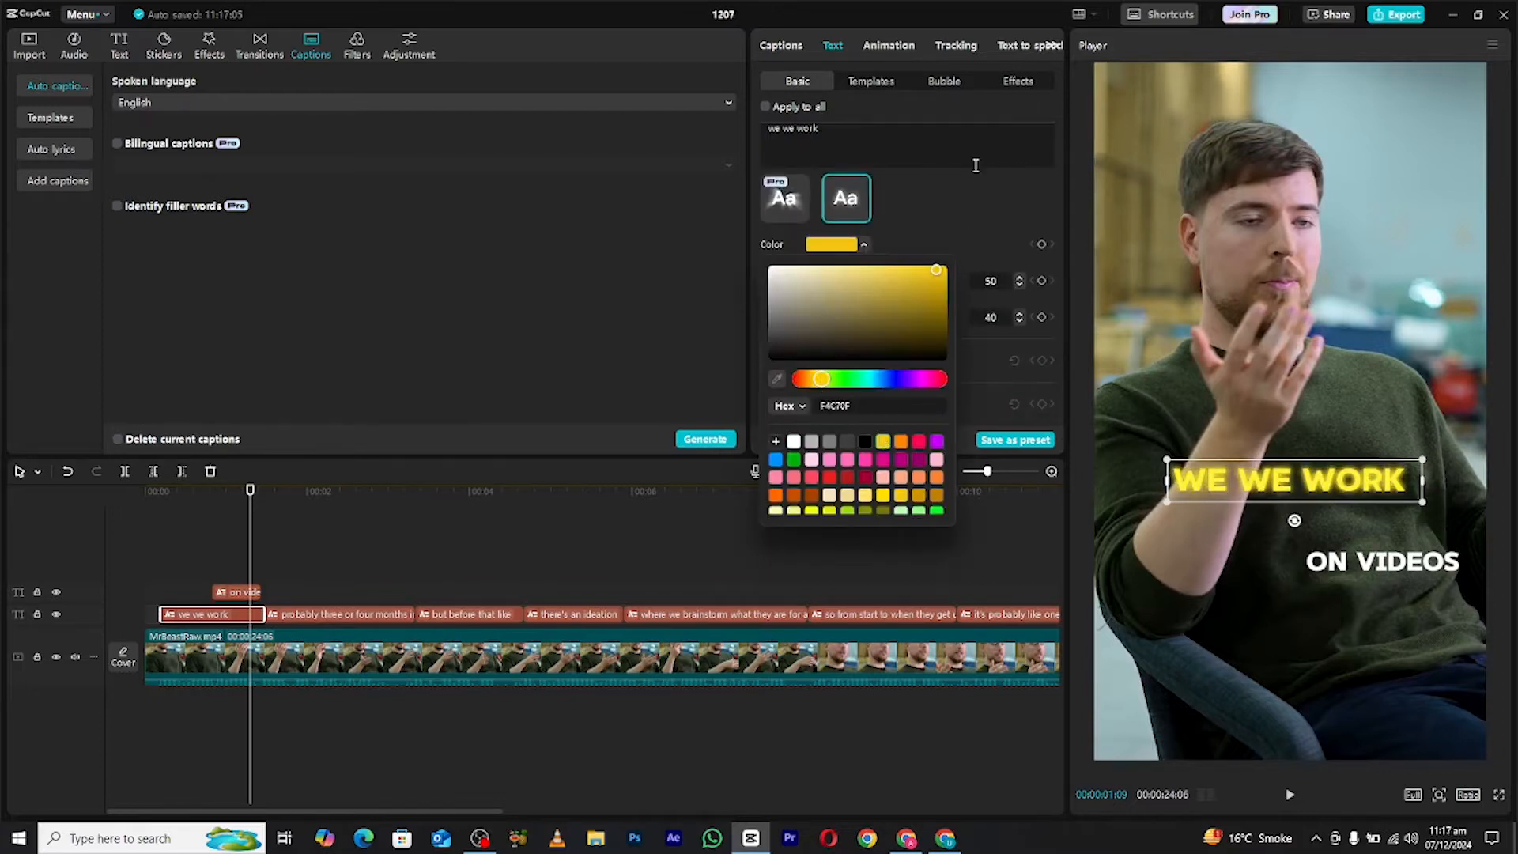
pyautogui.click(766, 282)
pyautogui.moveTo(764, 281); pyautogui.dragTo(799, 284)
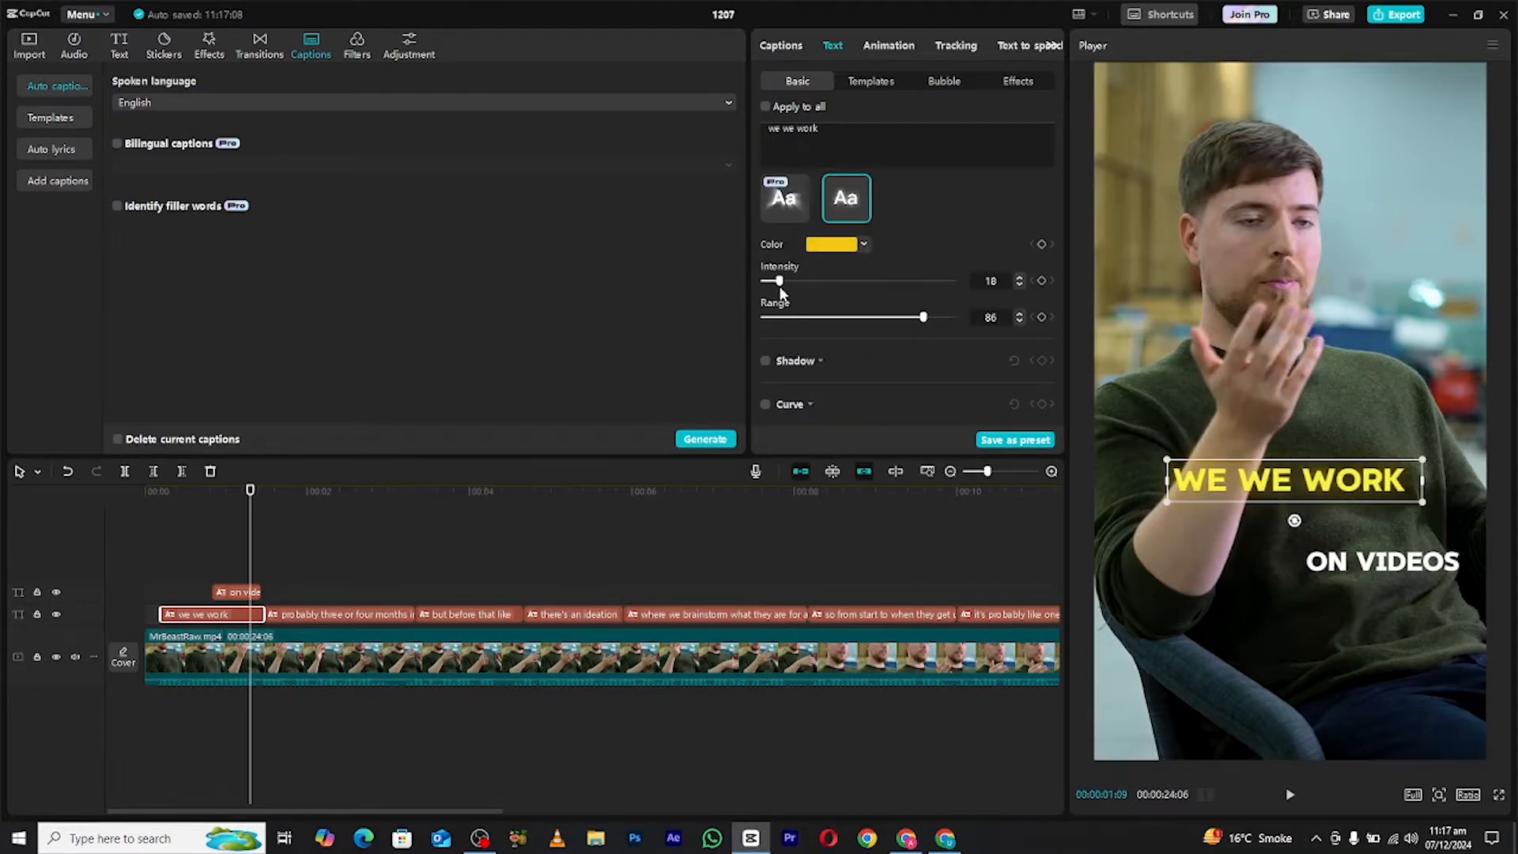
# - Preview the styled caption from the start and move "on videos" up directly beneath "we we work"
pyautogui.click(141, 498)
pyautogui.press('space')
pyautogui.press('space')
pyautogui.click(231, 597)
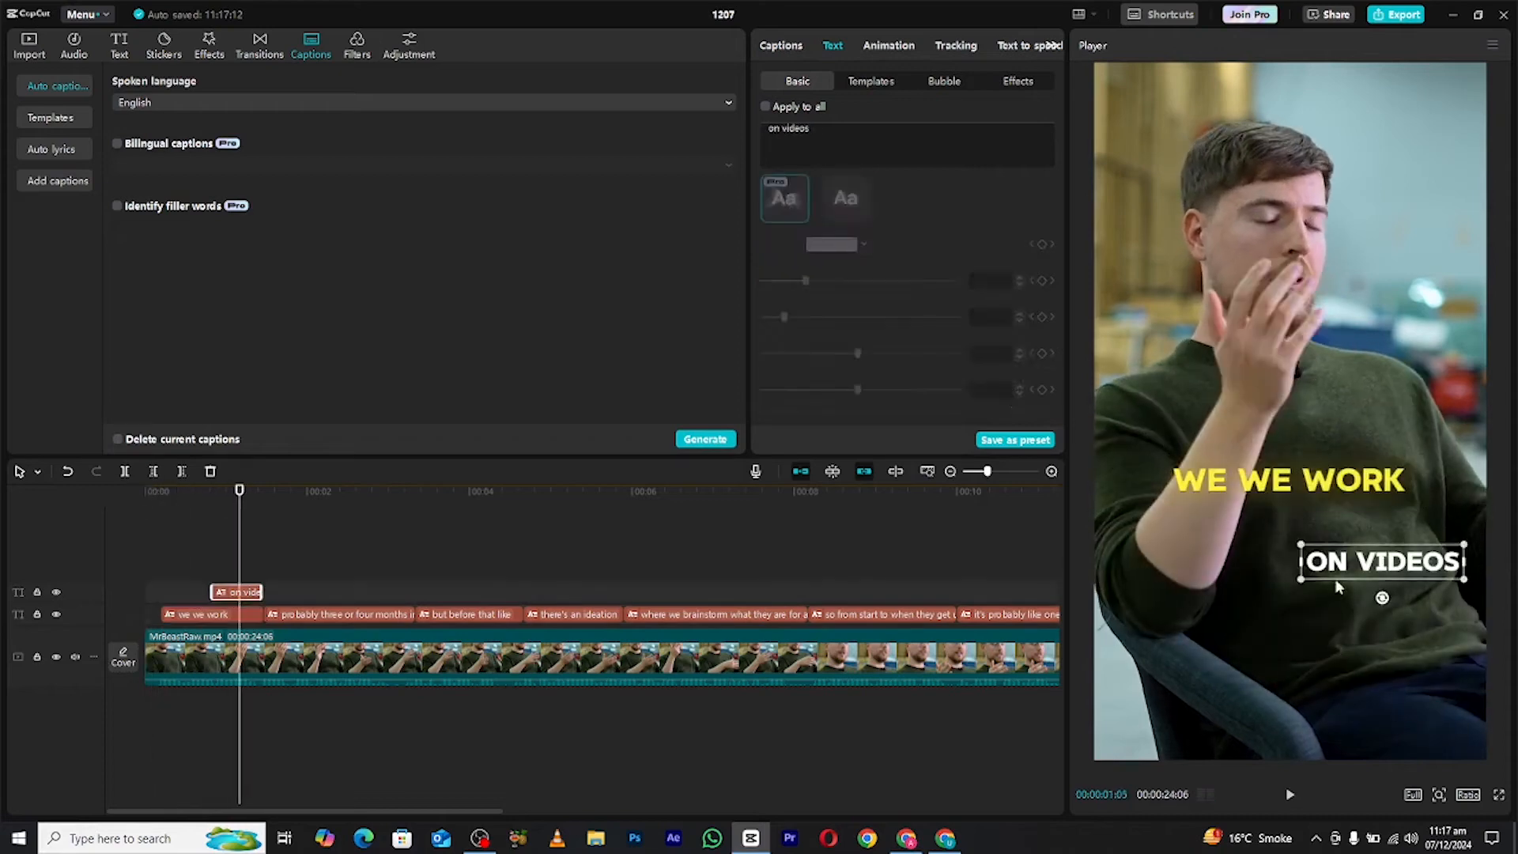
pyautogui.moveTo(1353, 561); pyautogui.dragTo(1352, 515)
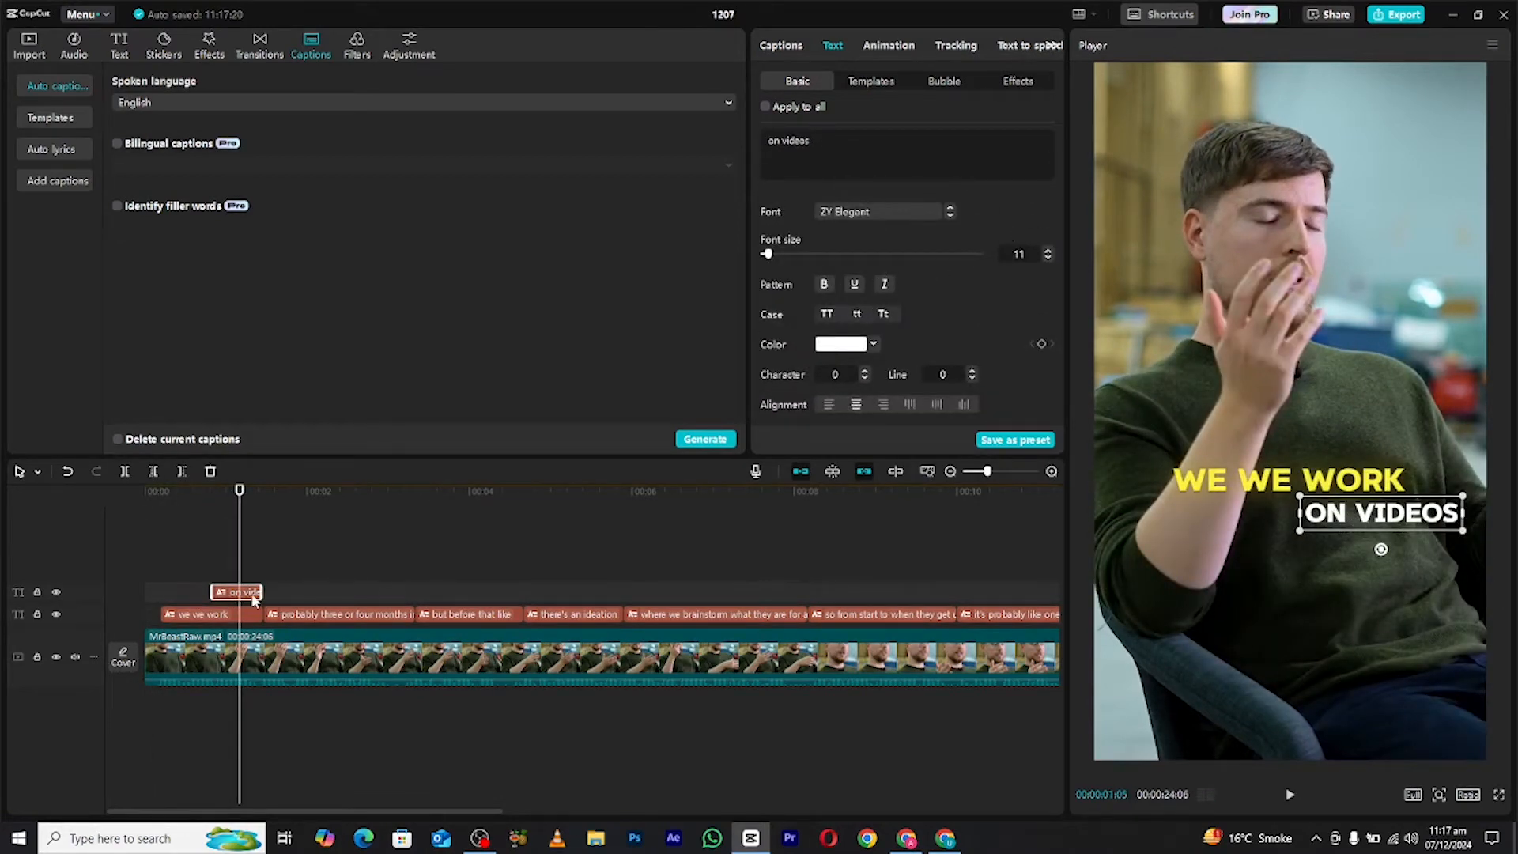
pyautogui.press('Delete')
pyautogui.click(229, 631)
pyautogui.click(227, 617)
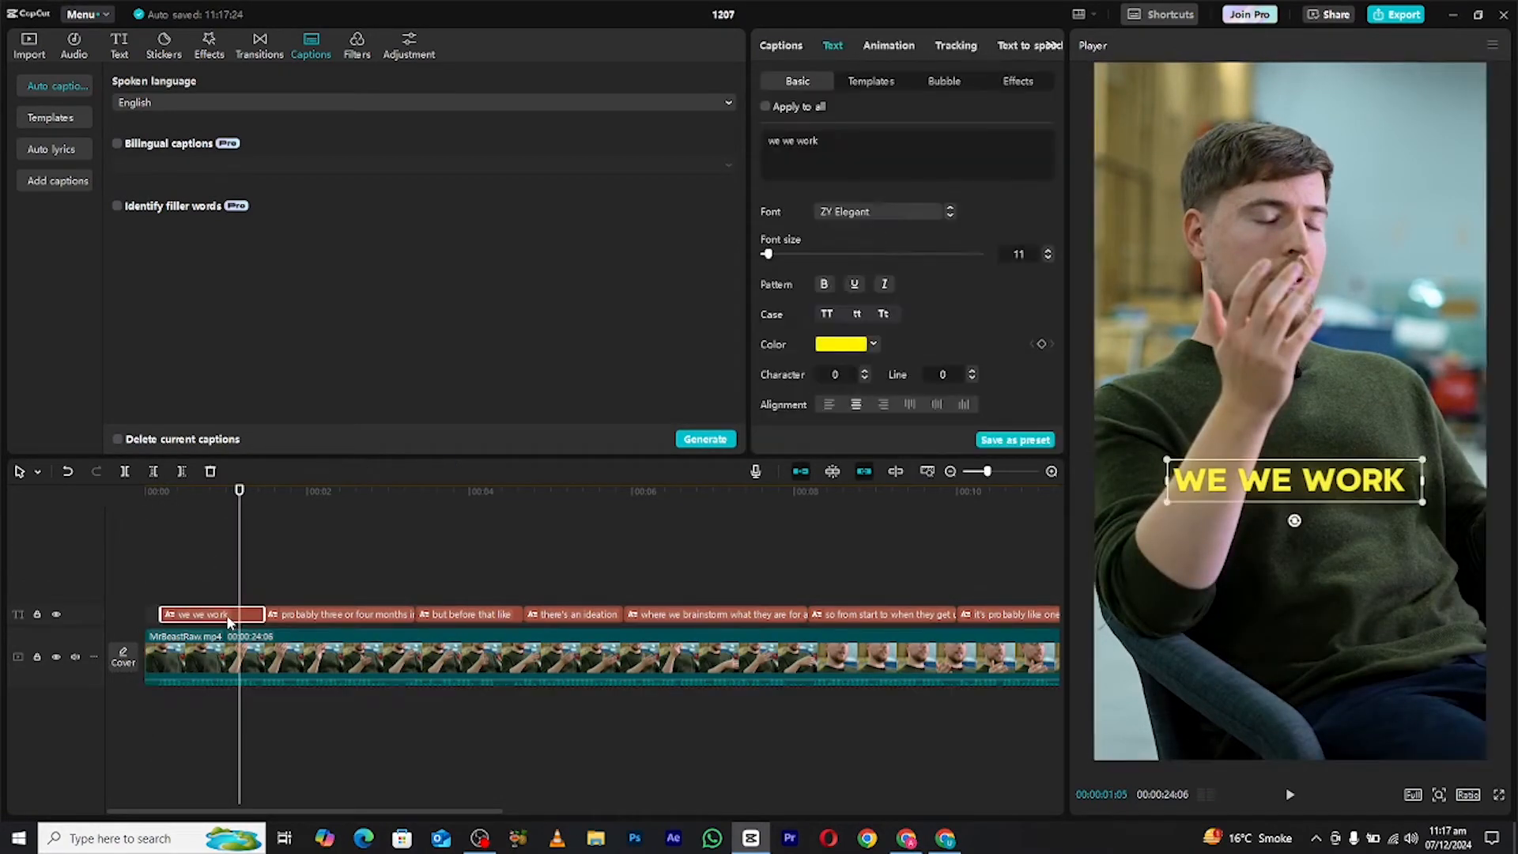
pyautogui.moveTo(228, 621); pyautogui.dragTo(243, 597)
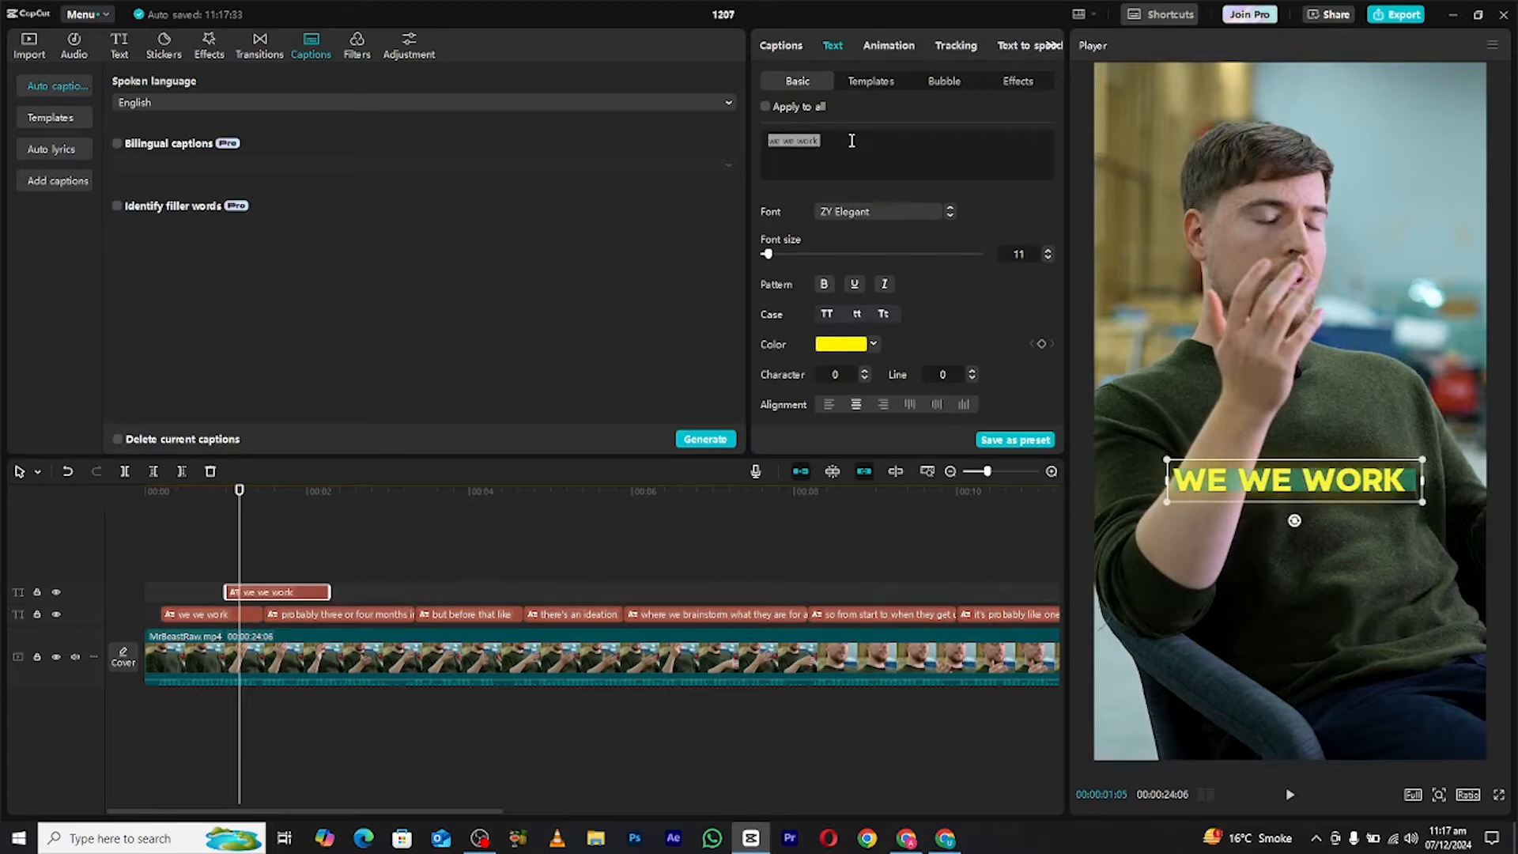
pyautogui.hotkey('ctrl', 'z')
# - Copy the attributes of "we we work" and paste them onto the "on videos" caption
pyautogui.rightClick(219, 617)
pyautogui.click(261, 517)
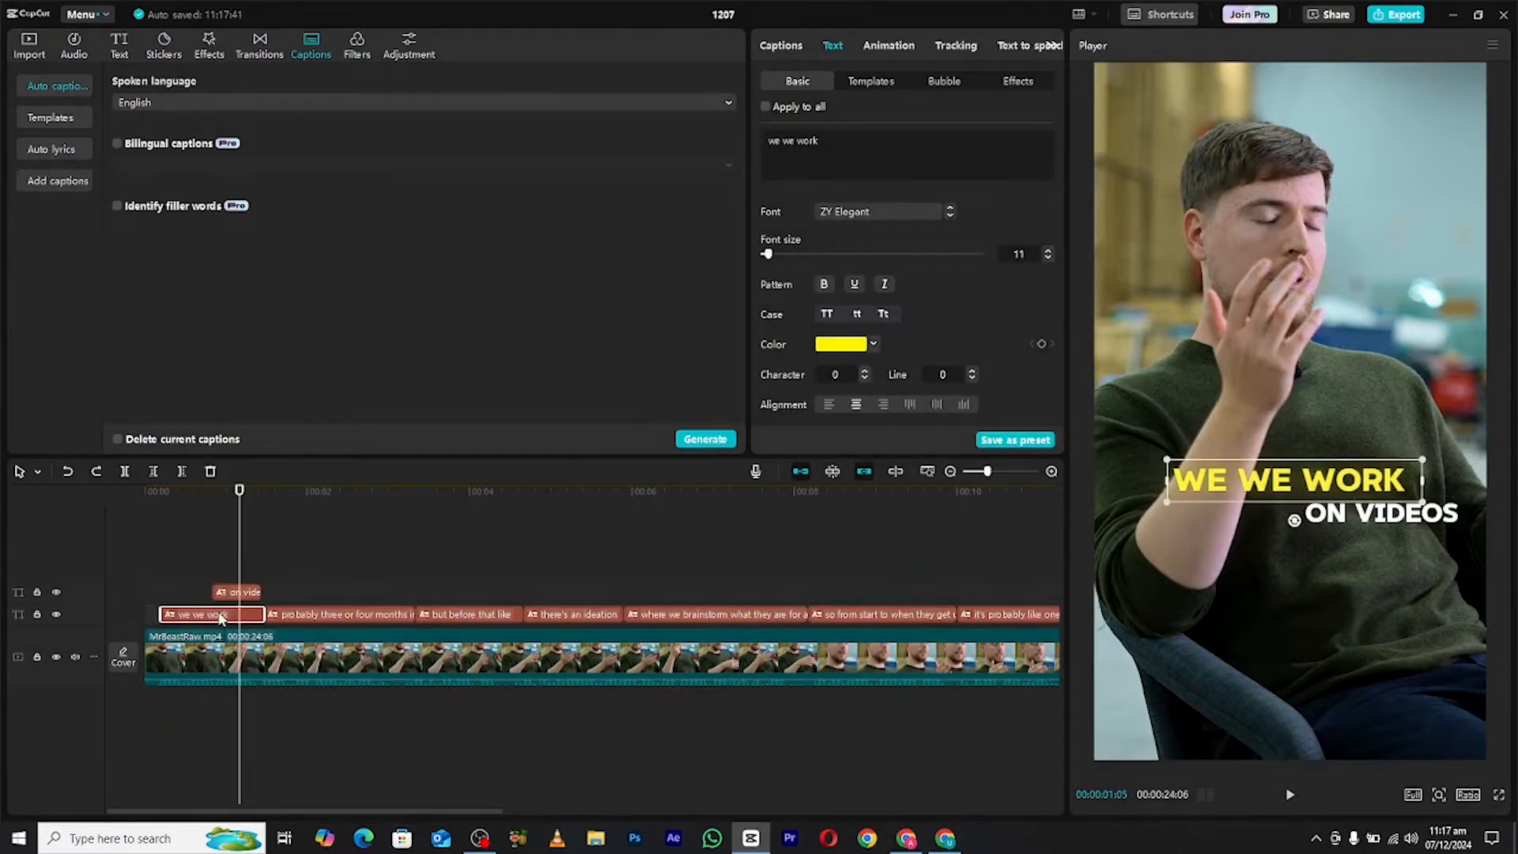
pyautogui.rightClick(239, 593)
pyautogui.click(294, 538)
pyautogui.click(937, 496)
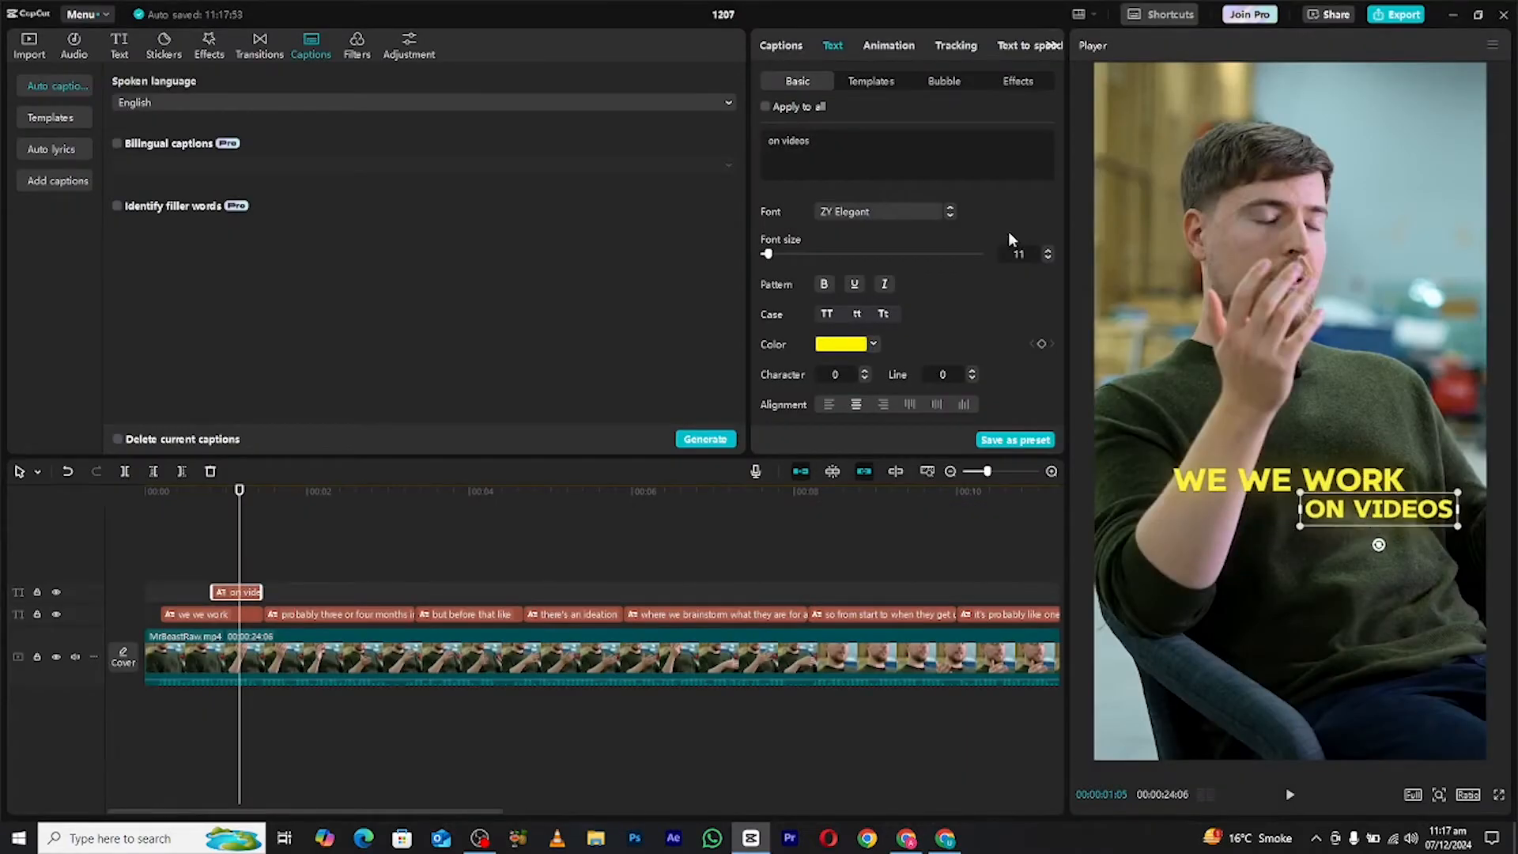
# - Give "on videos" a handwritten script font, then resize it and place it just under "we we work"
pyautogui.click(884, 212)
pyautogui.scroll(5, 910, 312)
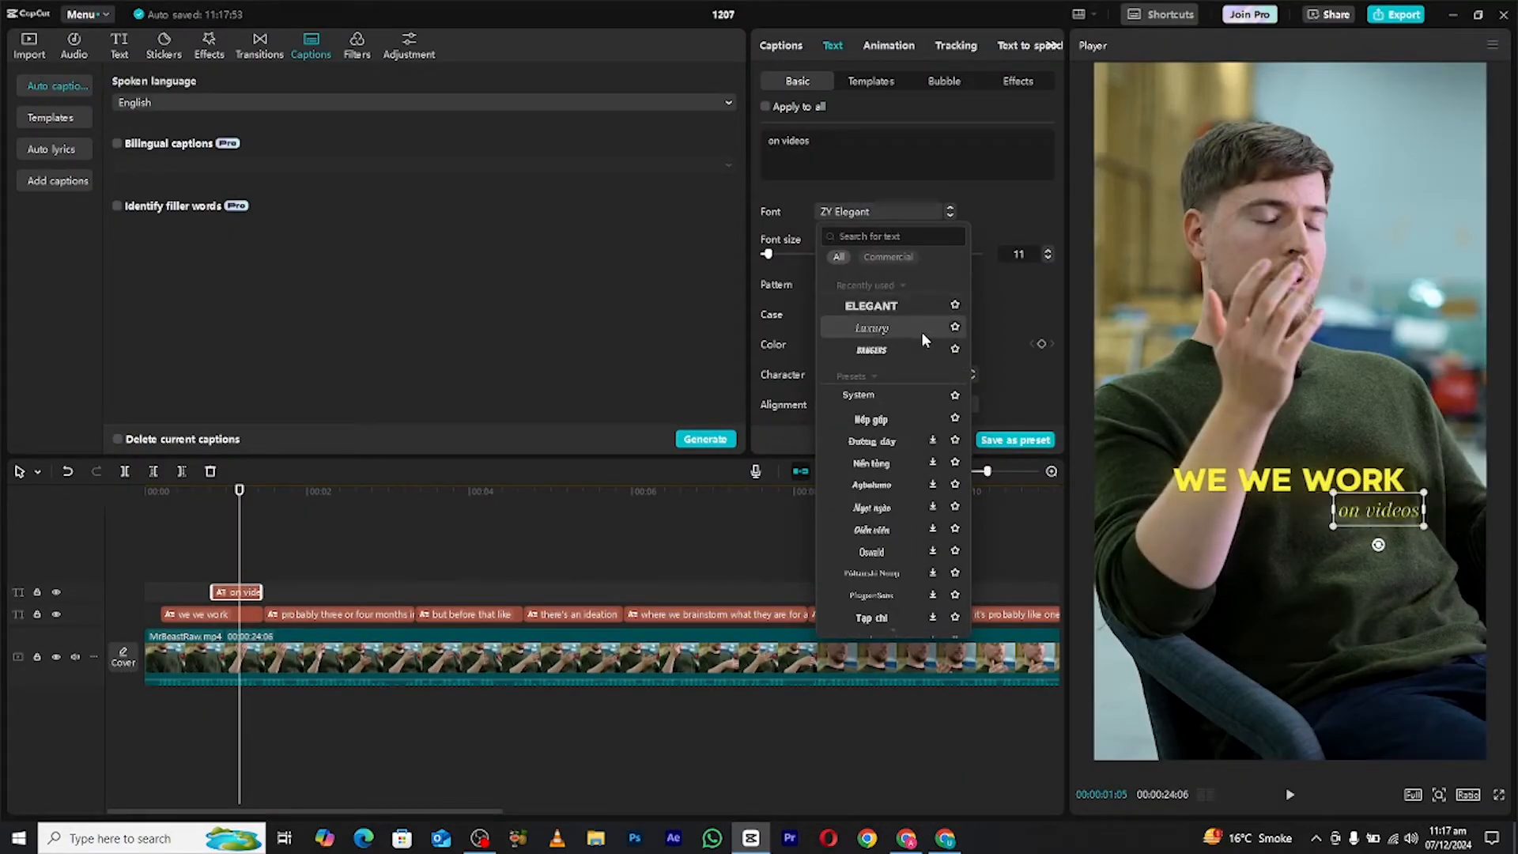
pyautogui.scroll(-10, 887, 558)
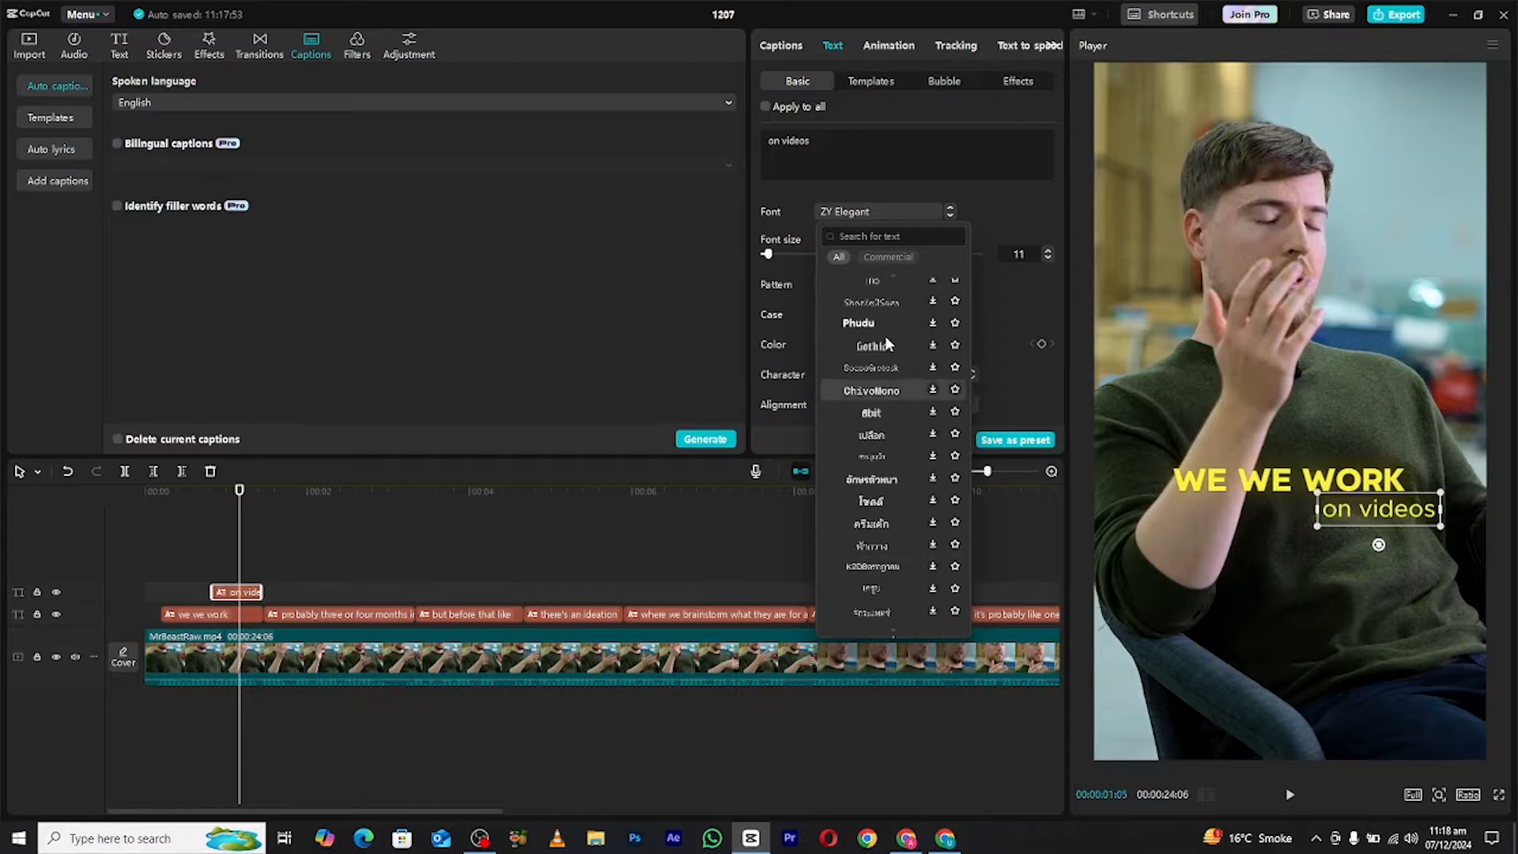
pyautogui.scroll(-10, 854, 485)
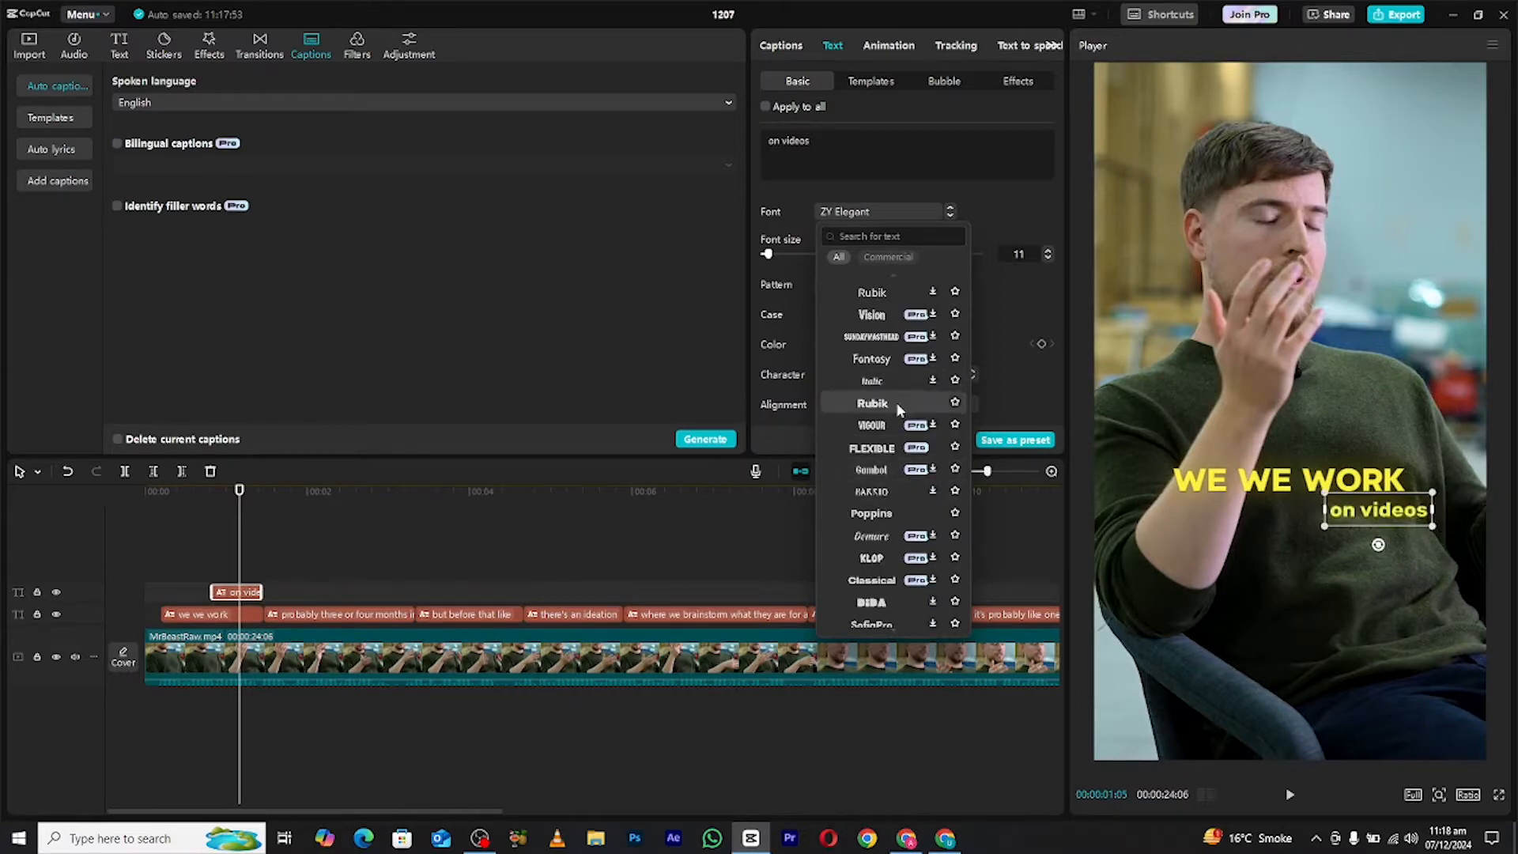
pyautogui.click(931, 477)
pyautogui.click(889, 210)
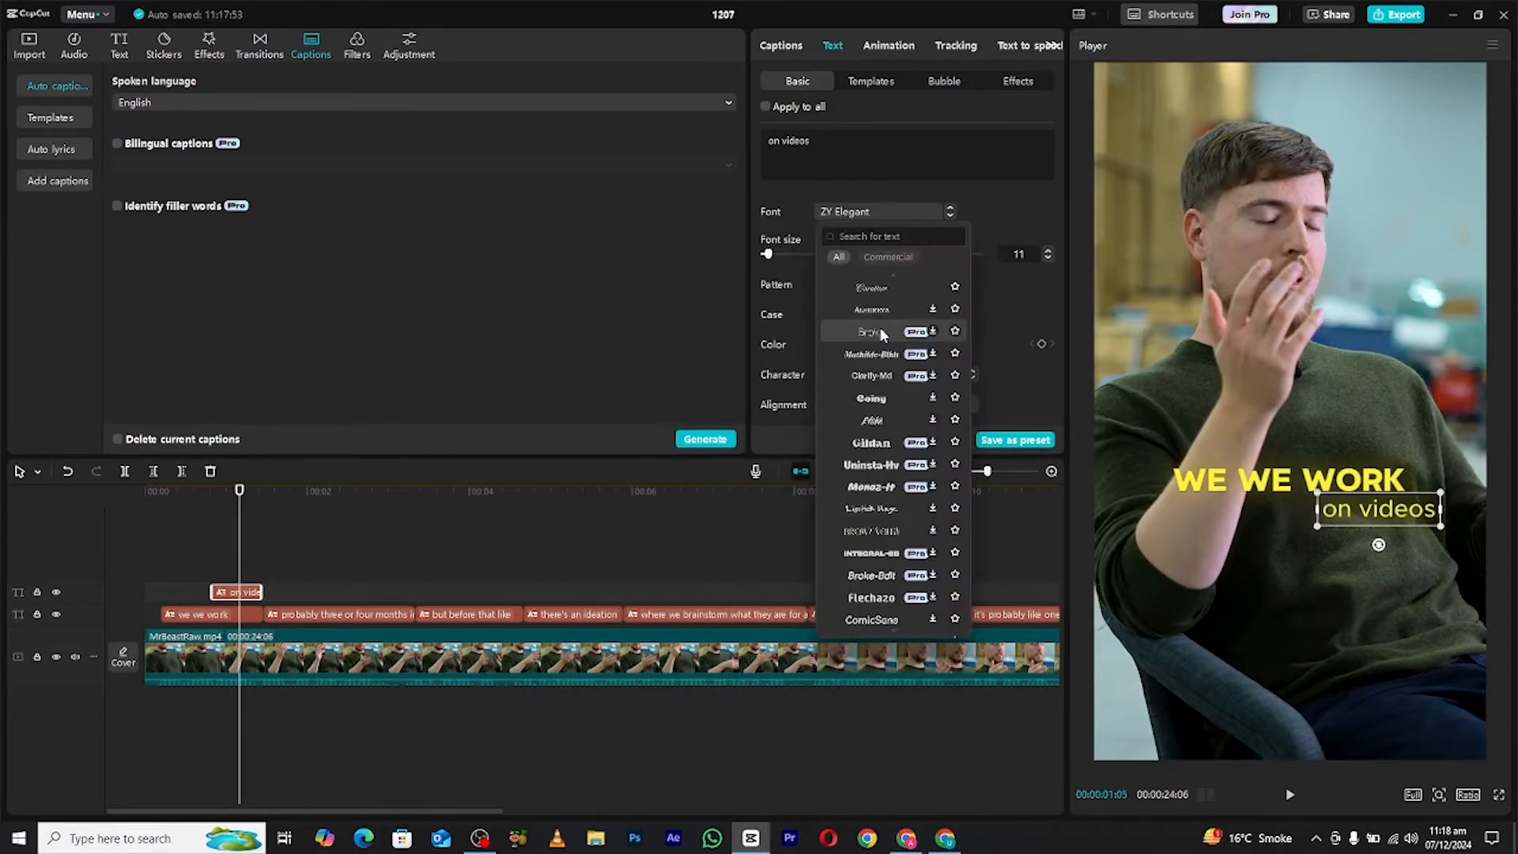
pyautogui.click(908, 288)
pyautogui.moveTo(1410, 492)
pyautogui.mouseDown()
pyautogui.moveTo(1470, 458)
pyautogui.moveTo(1388, 491)
pyautogui.moveTo(1413, 482)
pyautogui.mouseUp()
pyautogui.moveTo(1366, 528)
pyautogui.mouseDown()
pyautogui.moveTo(1395, 519)
pyautogui.moveTo(1380, 525)
pyautogui.mouseUp()
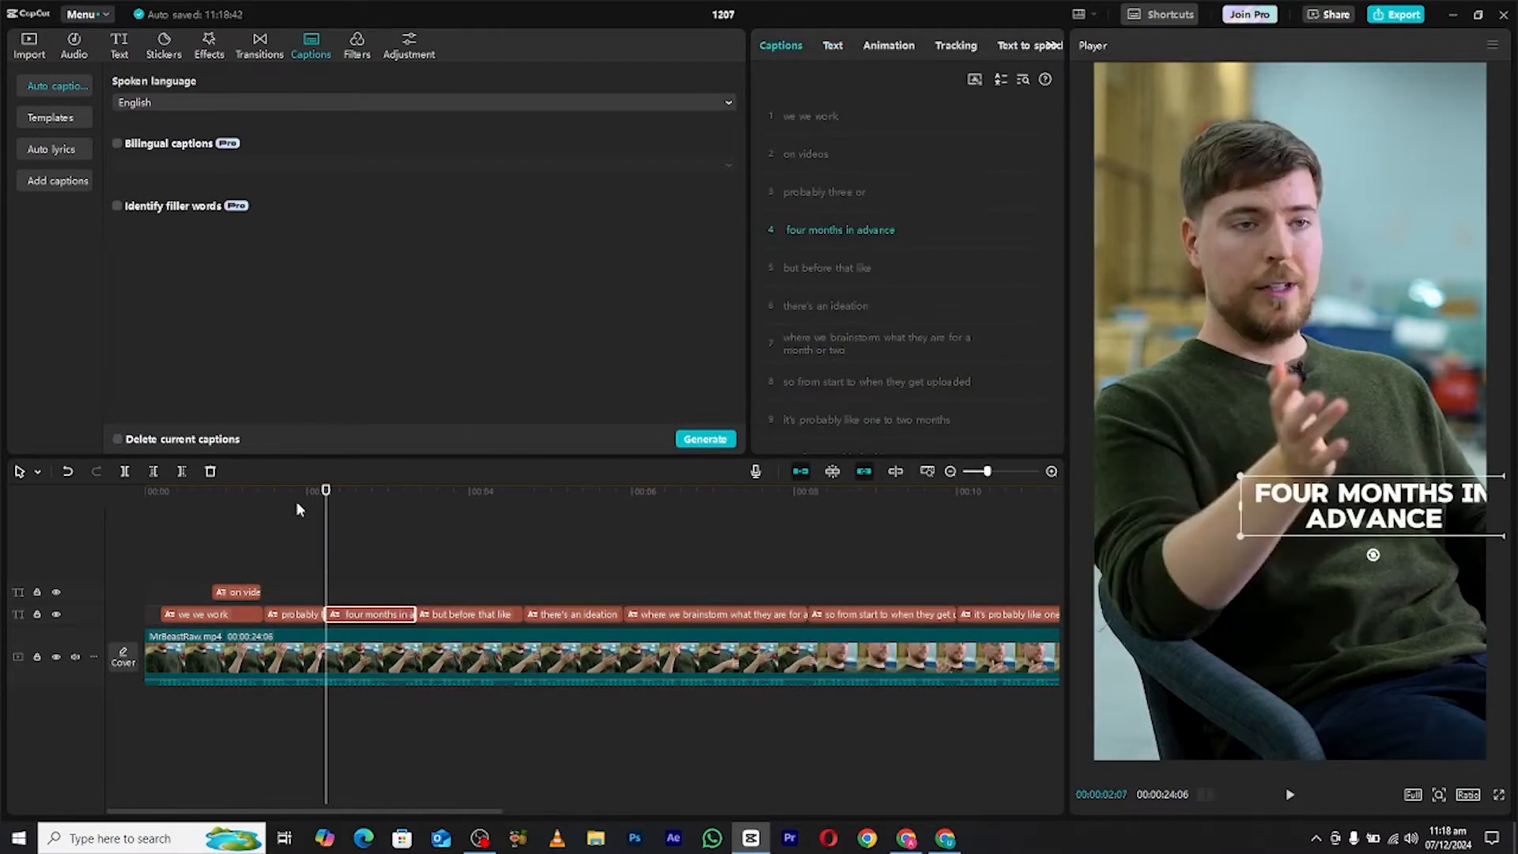
# - Put "four months in advance" on the upper track and lengthen "probably three or" to end together with it
pyautogui.moveTo(342, 621); pyautogui.dragTo(413, 618)
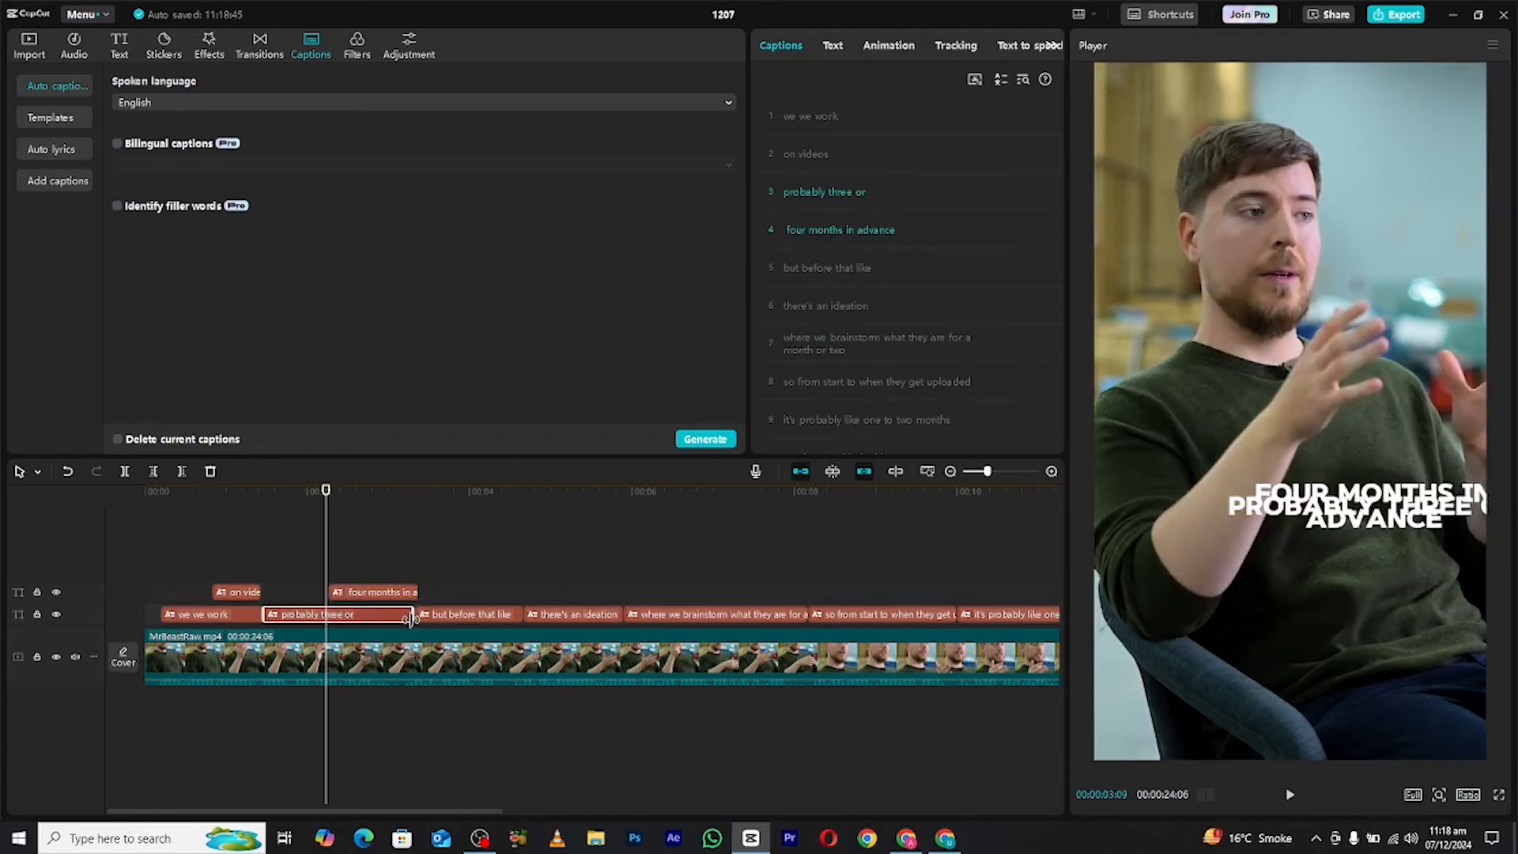
pyautogui.click(365, 594)
pyautogui.moveTo(268, 505); pyautogui.dragTo(278, 504)
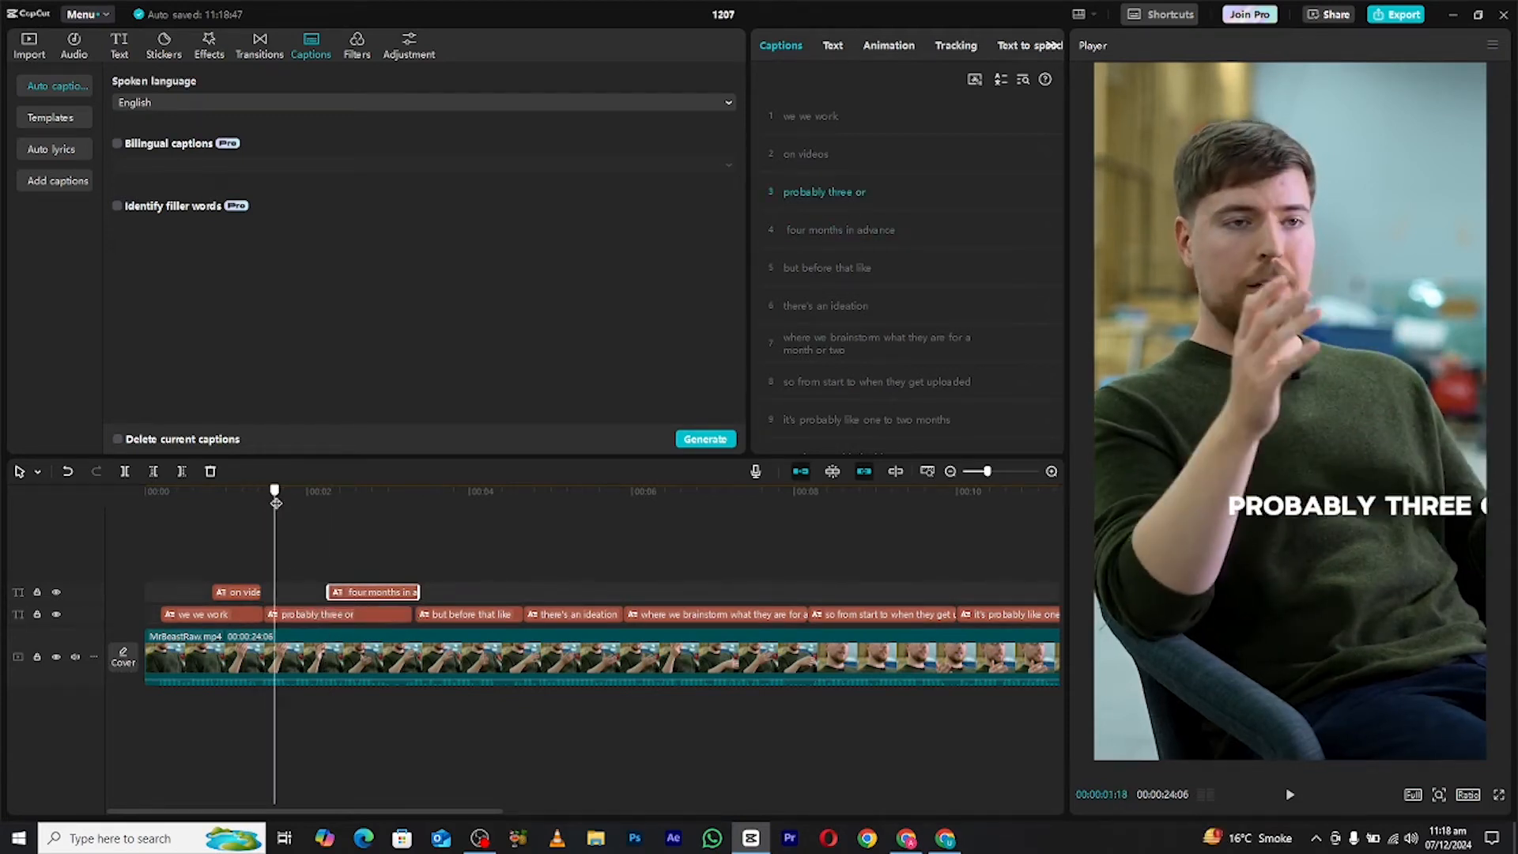
# - Paste the copied text attributes onto both "probably three or" and "four months in advance"
pyautogui.rightClick(308, 614)
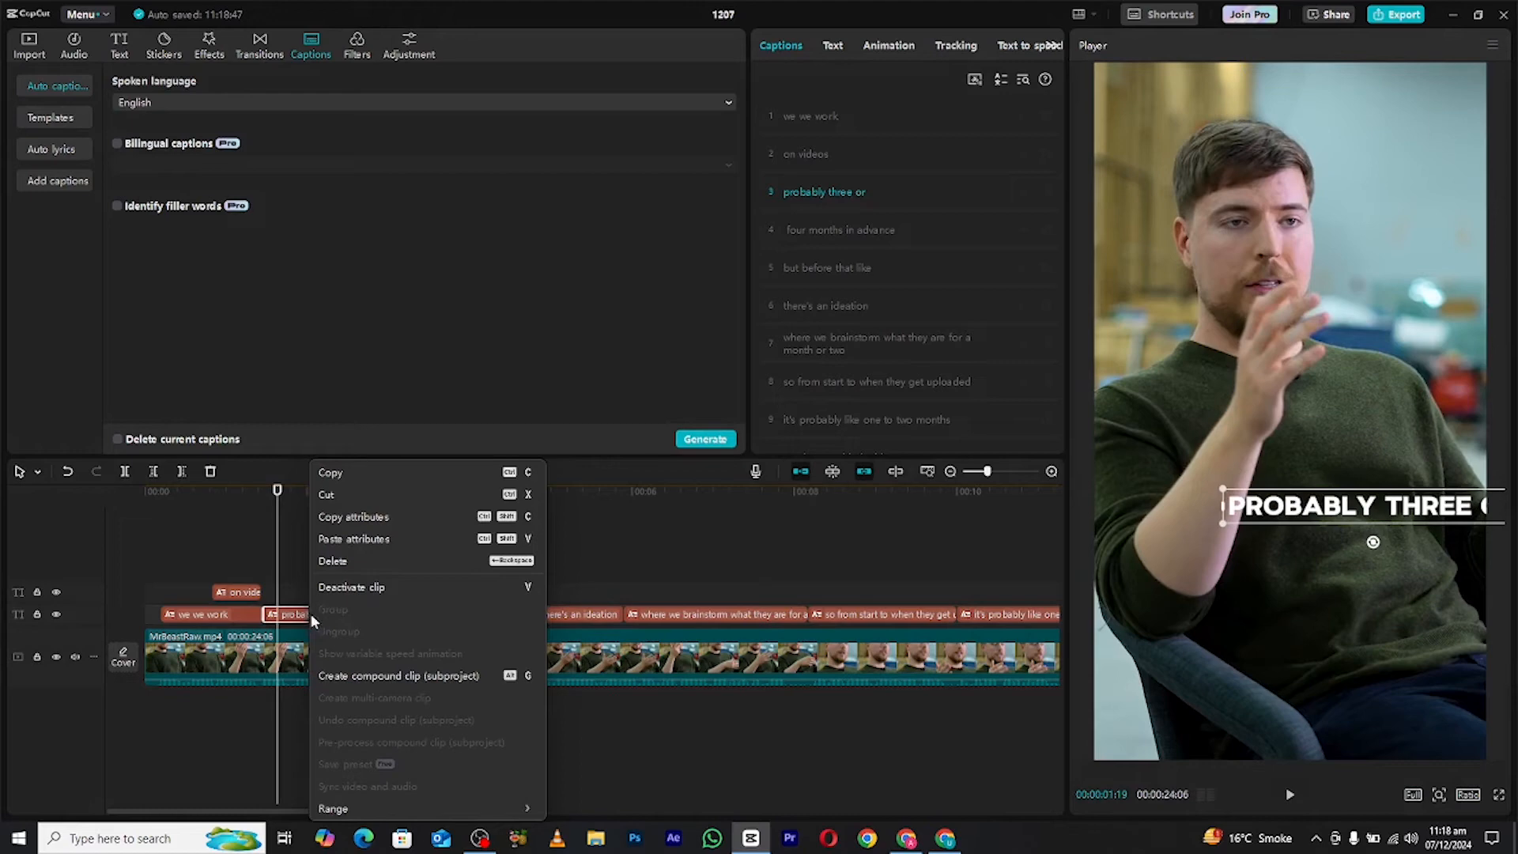
pyautogui.click(332, 536)
pyautogui.click(917, 496)
pyautogui.rightClick(403, 594)
pyautogui.click(418, 540)
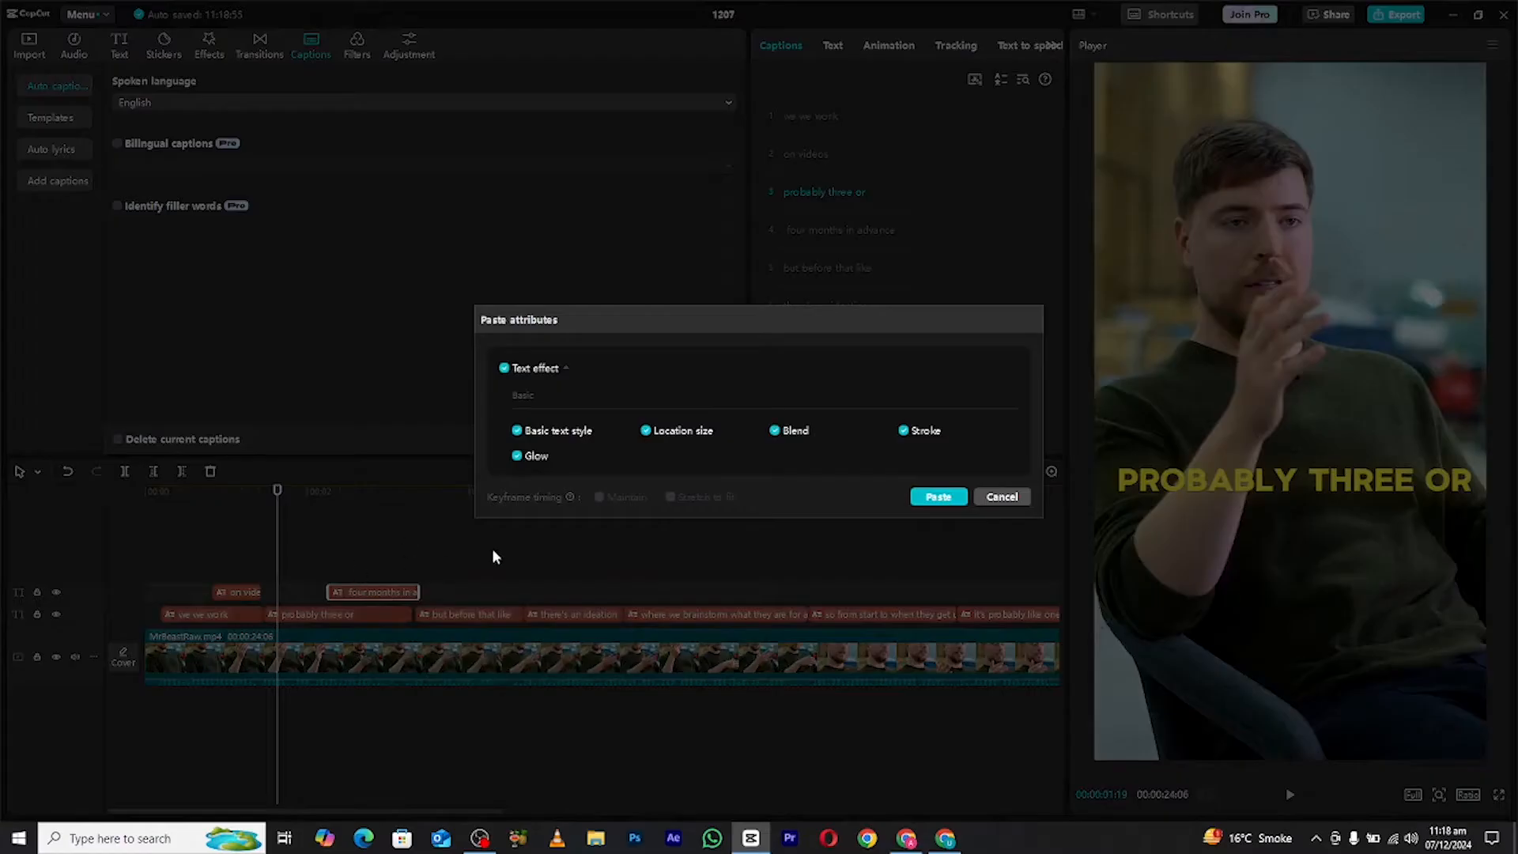
pyautogui.click(927, 498)
# - Resize "probably three or" to nearly the frame width and position it above the second caption line
pyautogui.click(324, 616)
pyautogui.click(834, 46)
pyautogui.moveTo(1476, 466); pyautogui.dragTo(1438, 506)
pyautogui.moveTo(1285, 491); pyautogui.dragTo(1279, 456)
pyautogui.moveTo(322, 499); pyautogui.dragTo(337, 507)
pyautogui.moveTo(1249, 496); pyautogui.dragTo(1252, 517)
pyautogui.click(1423, 448)
pyautogui.moveTo(1441, 434); pyautogui.dragTo(1493, 392)
pyautogui.click(1493, 390)
# - Resize "four months in advance" and position it beneath "probably three or"
pyautogui.click(1388, 496)
pyautogui.moveTo(1462, 466)
pyautogui.mouseDown()
pyautogui.moveTo(1409, 495)
pyautogui.moveTo(1475, 452)
pyautogui.mouseUp()
pyautogui.click(1392, 502)
pyautogui.moveTo(1455, 536); pyautogui.dragTo(1348, 495)
# - Set the font of "four months in advance" to ALEGREYA, then enlarge it and center it directly under "probably three or"
pyautogui.click(917, 212)
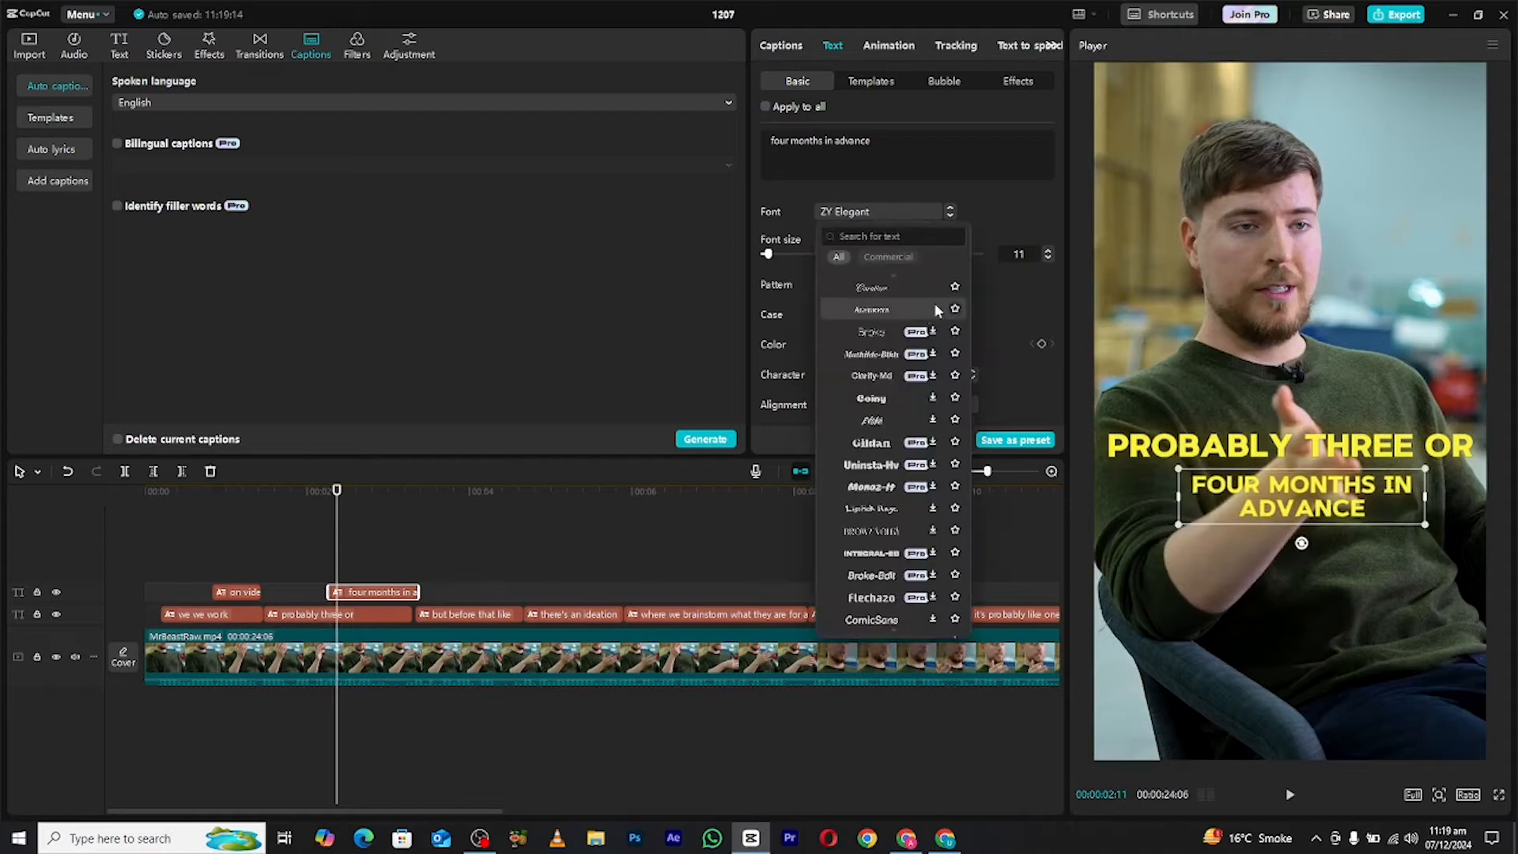
pyautogui.click(889, 308)
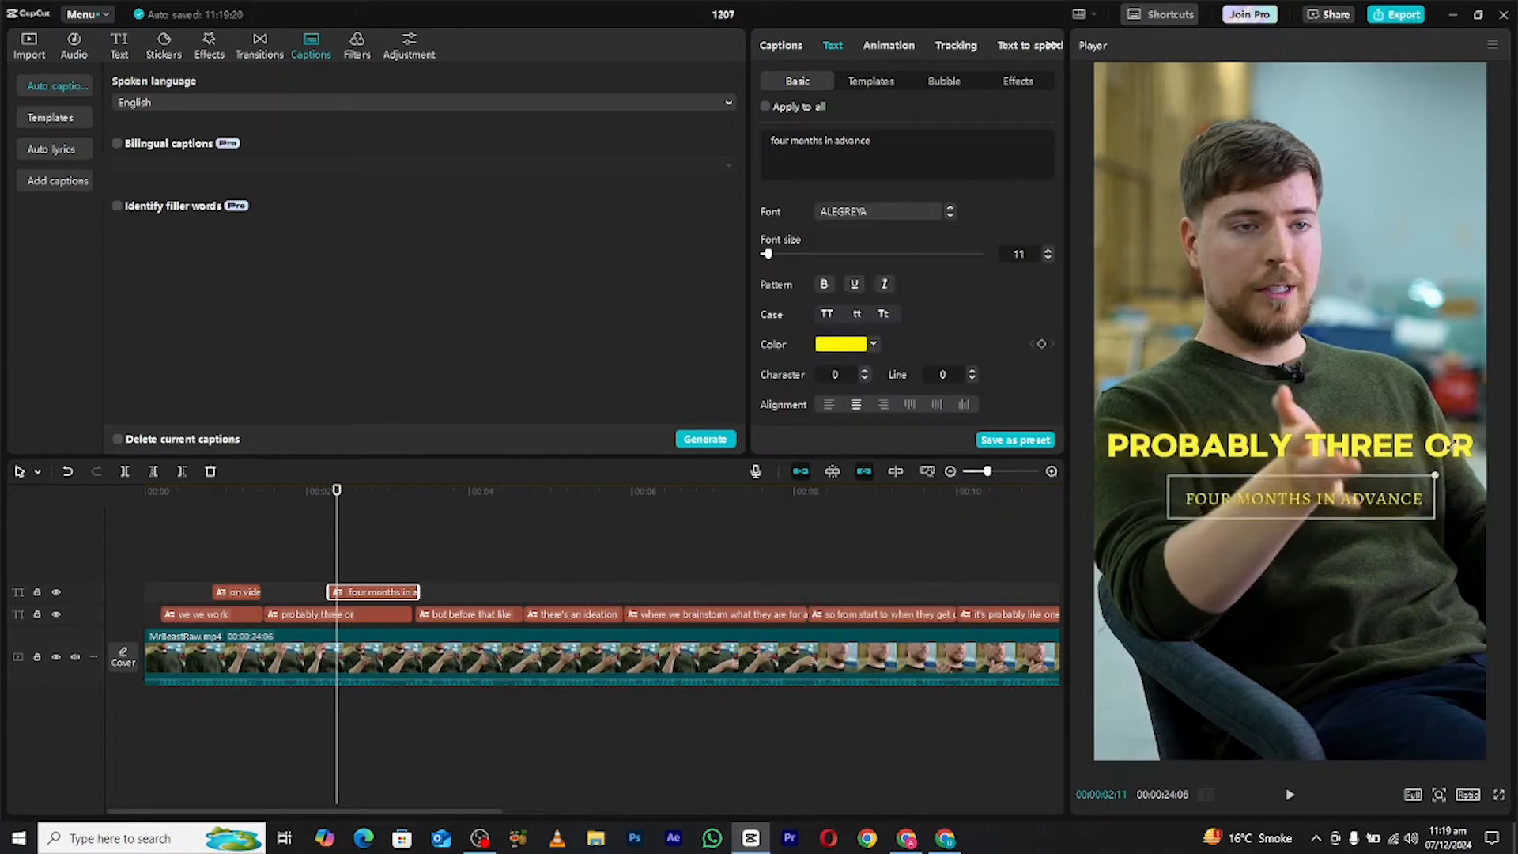
pyautogui.moveTo(1397, 505); pyautogui.dragTo(1386, 479)
pyautogui.moveTo(1482, 440); pyautogui.dragTo(1444, 466)
pyautogui.moveTo(1310, 479); pyautogui.dragTo(1310, 474)
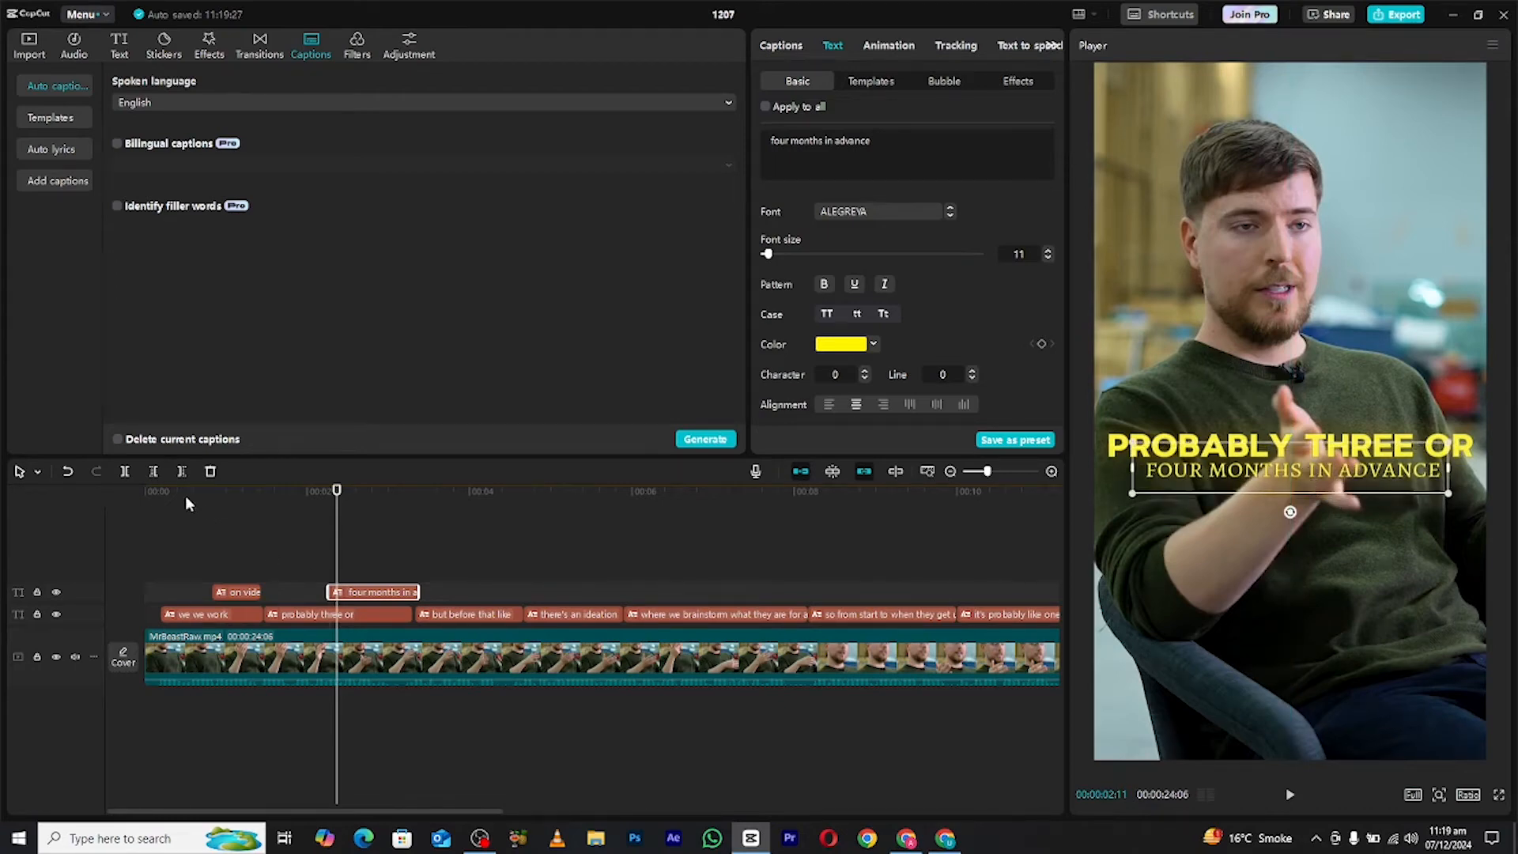
# - Paste the copied text attributes onto "but before that like" and delete its duplicate on the upper track
pyautogui.click(456, 615)
pyautogui.rightClick(467, 619)
pyautogui.click(506, 537)
pyautogui.click(937, 497)
pyautogui.click(473, 593)
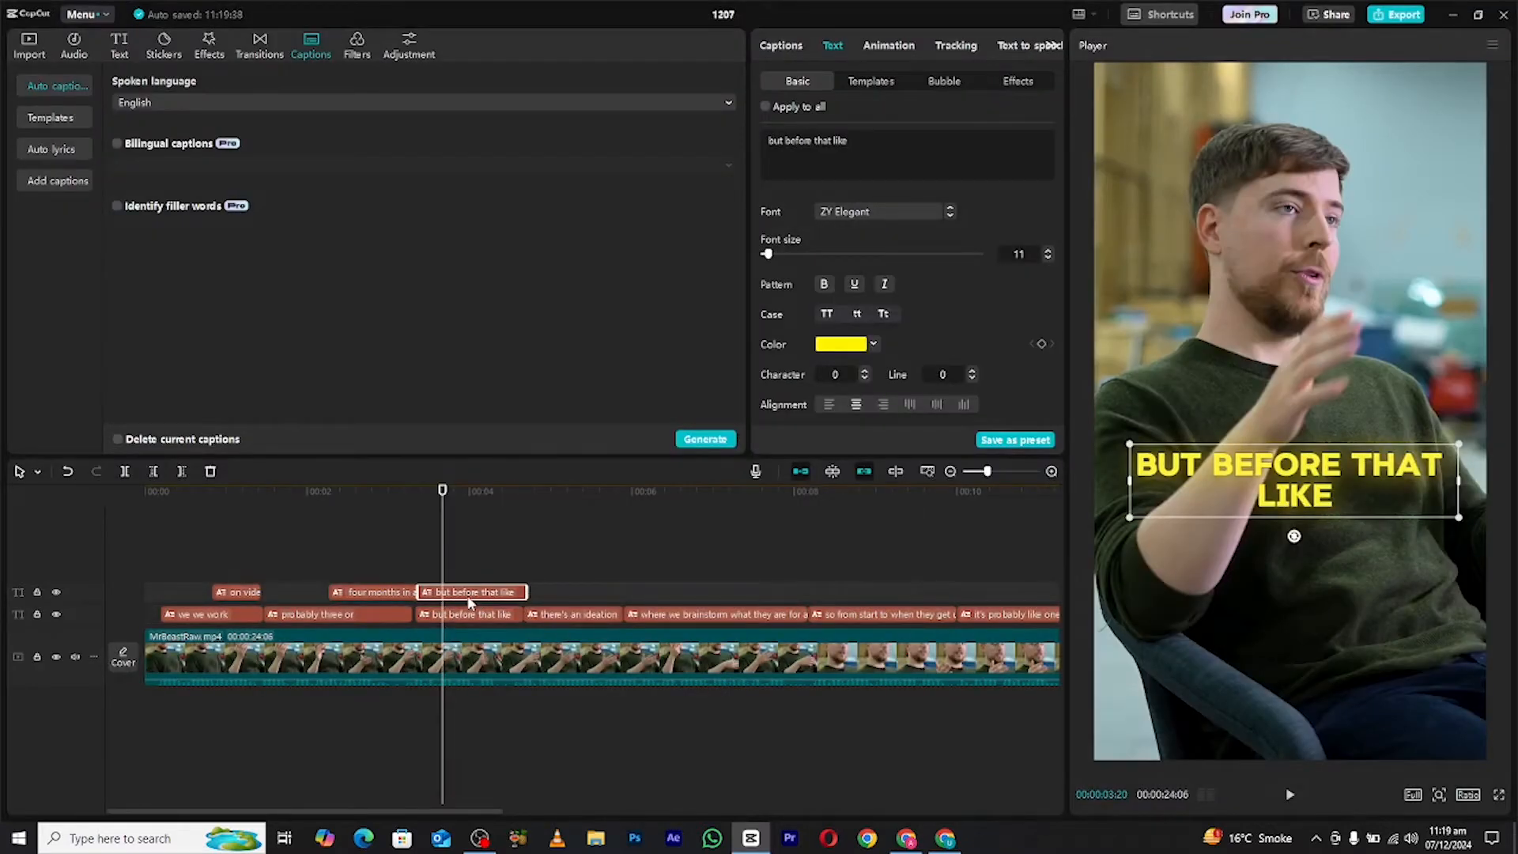
pyautogui.press('Delete')
# - Split "but before that like" before "that", placing "that like" on its own track above a lengthened "but before"
pyautogui.click(486, 615)
pyautogui.click(780, 45)
pyautogui.click(831, 273)
pyautogui.press('Return')
pyautogui.moveTo(490, 607); pyautogui.dragTo(490, 602)
pyautogui.moveTo(466, 614); pyautogui.dragTo(523, 614)
# - Play the video from the start to review the styled captions up to "that like"
pyautogui.moveTo(469, 492); pyautogui.dragTo(1, 524)
pyautogui.press('space')
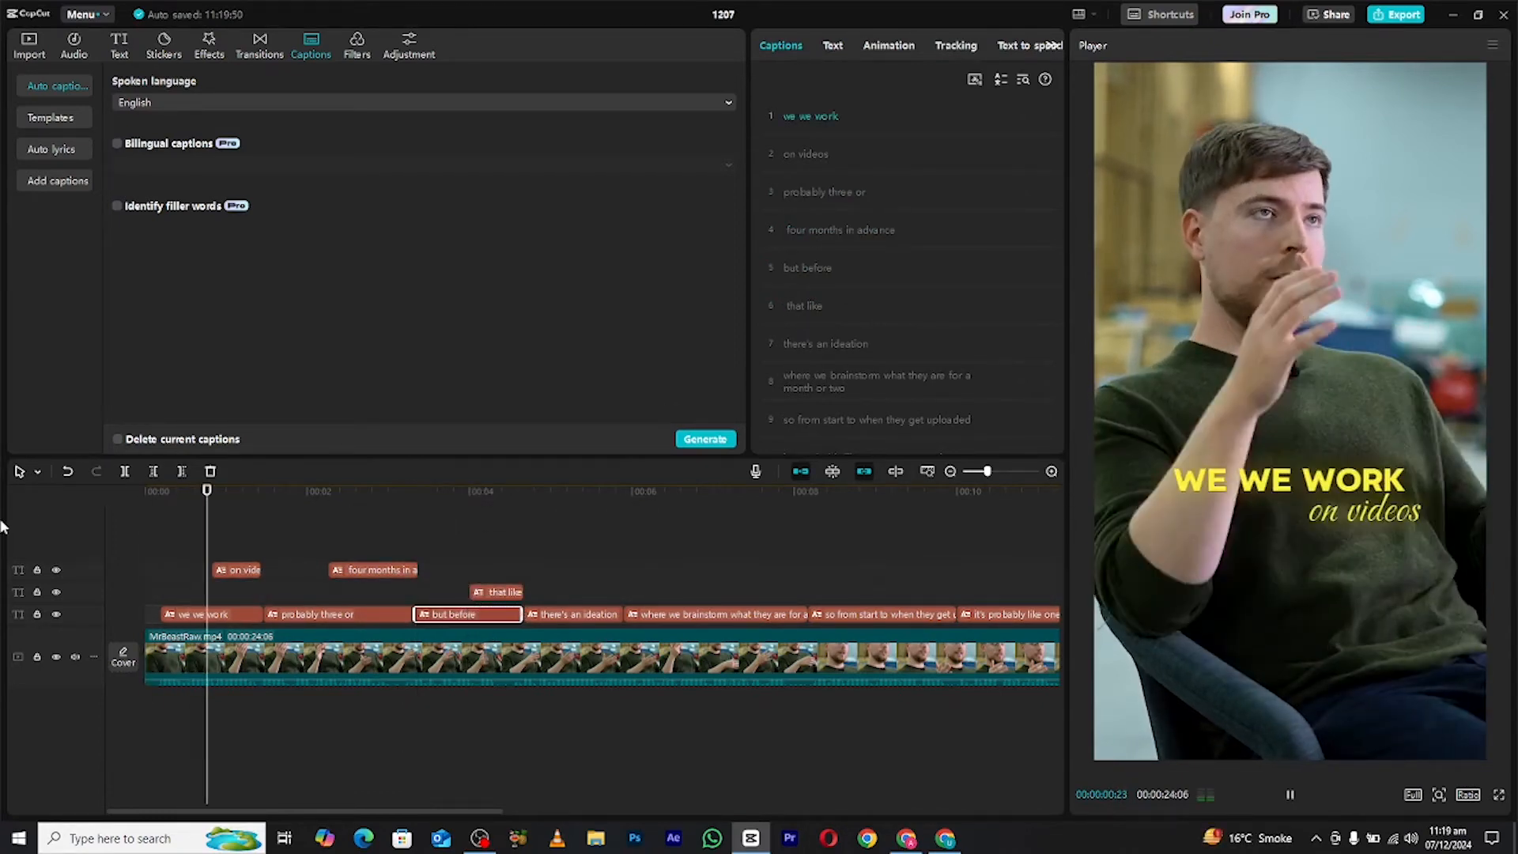
pyautogui.press('space')
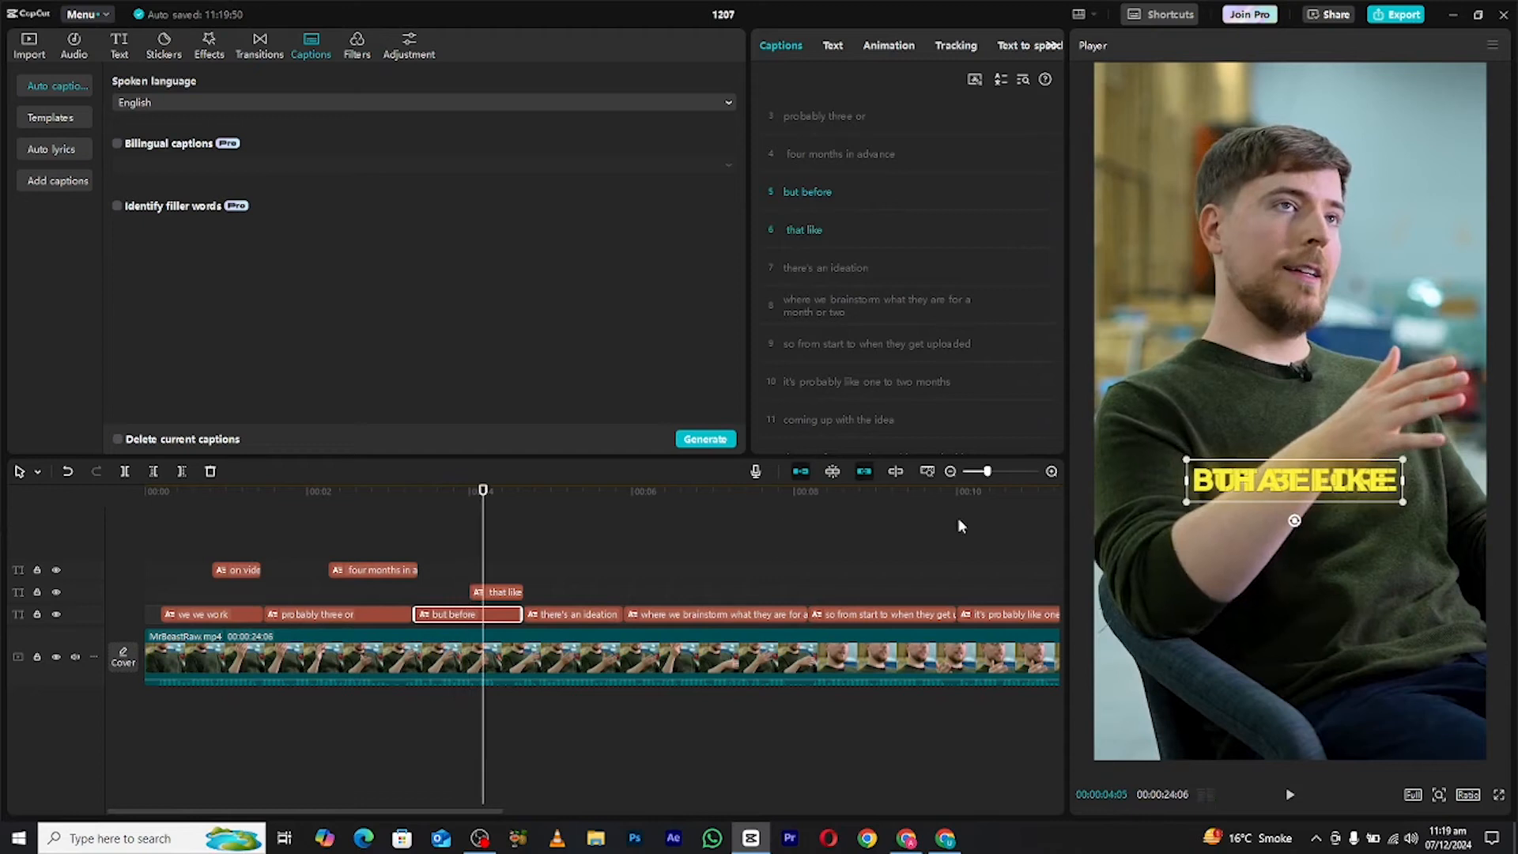
# - Set the font of "but before" to Carattere-Regular, then enlarge it directly under "that like"
pyautogui.click(835, 49)
pyautogui.click(867, 211)
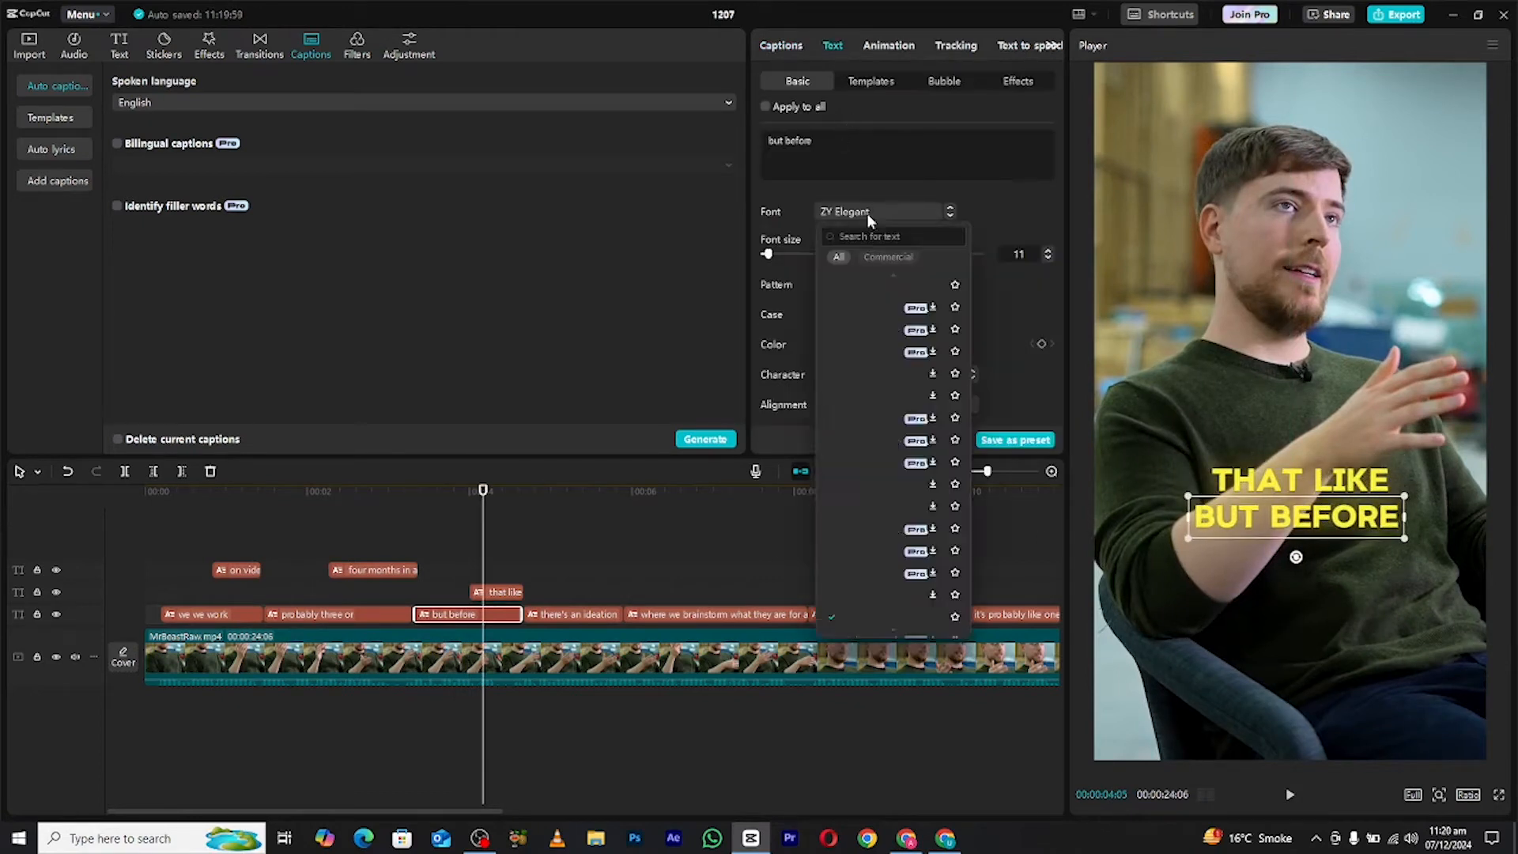
pyautogui.click(898, 289)
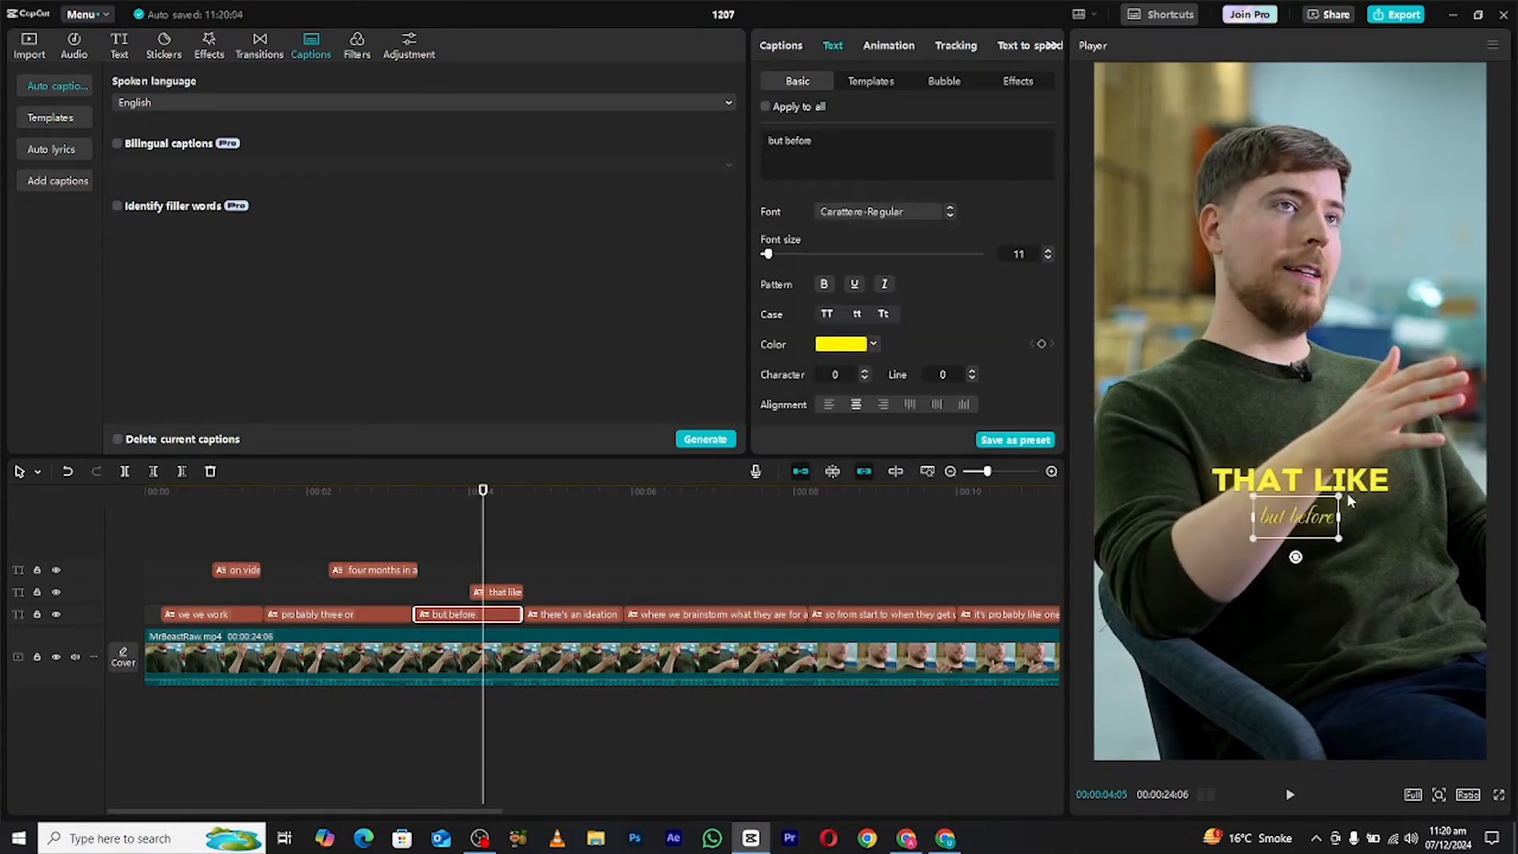
pyautogui.moveTo(1276, 534); pyautogui.dragTo(1293, 524)
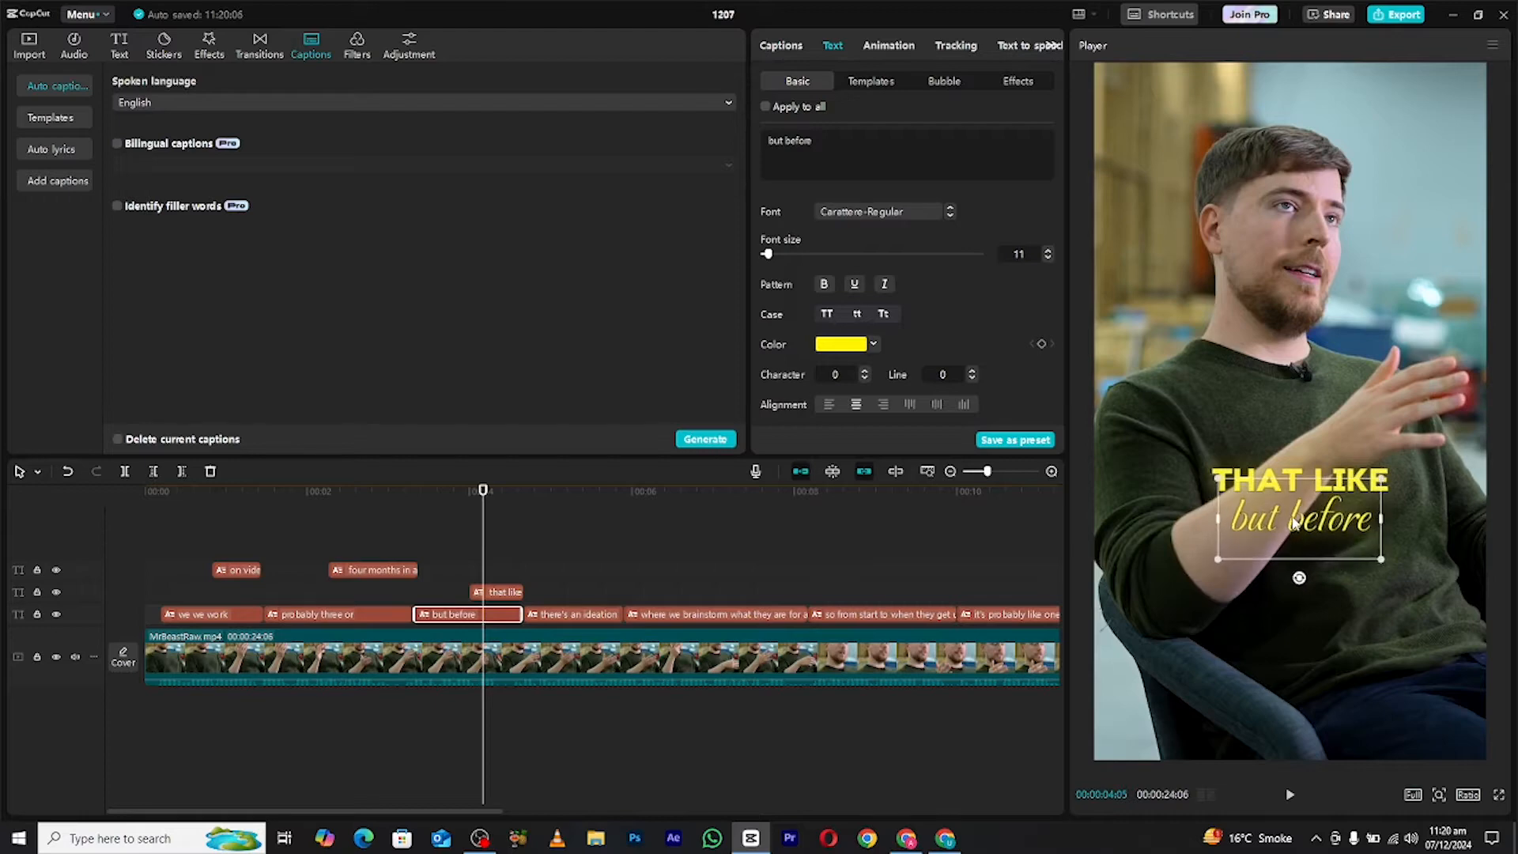
# - Extend the start of the "we we work" caption back to the beginning of the video
pyautogui.moveTo(483, 490); pyautogui.dragTo(24, 493)
pyautogui.moveTo(162, 615); pyautogui.dragTo(146, 613)
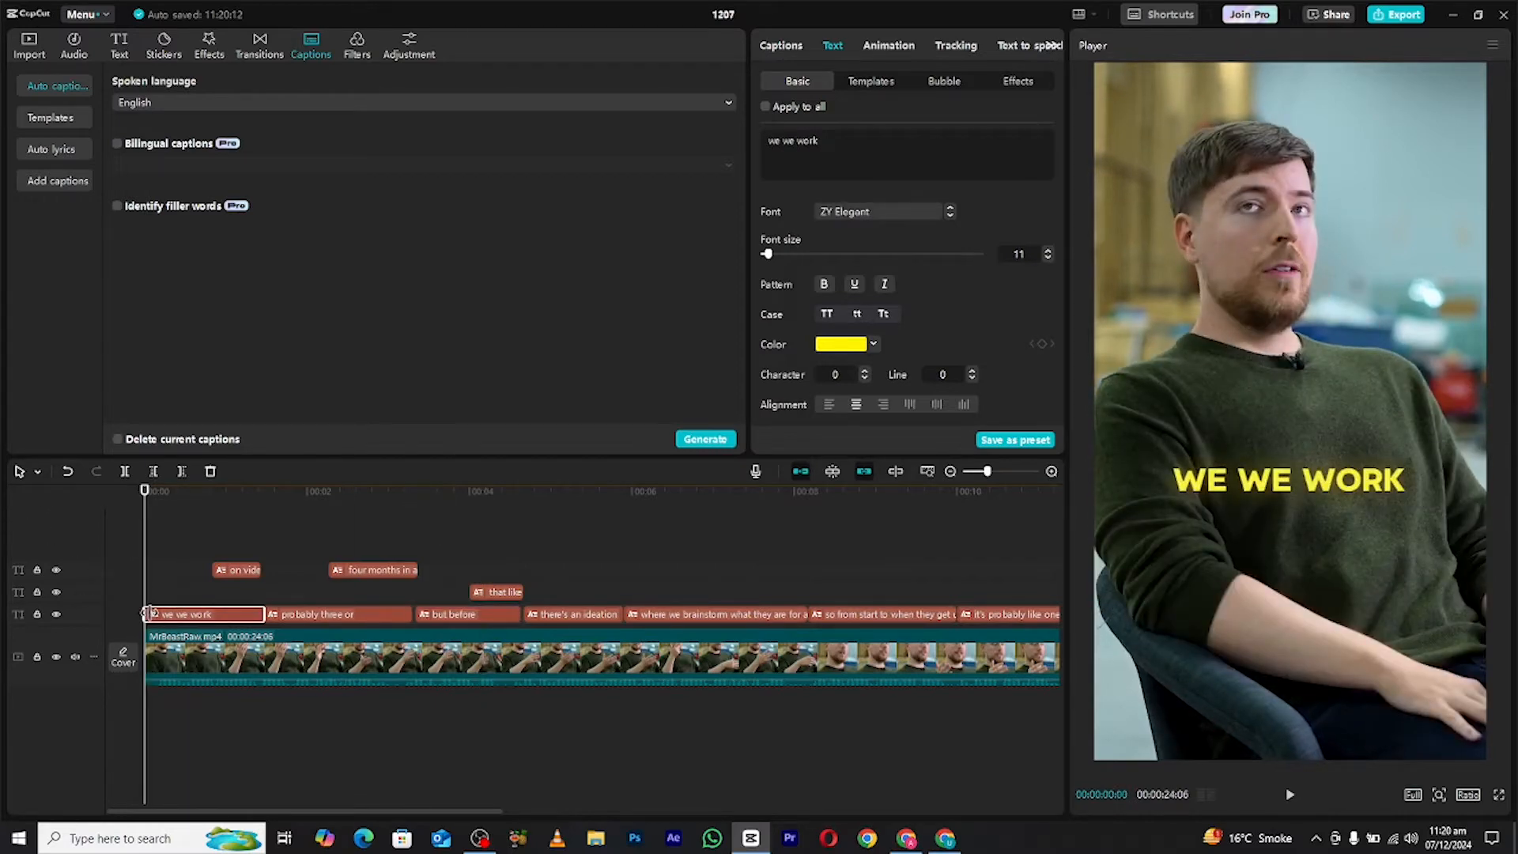
# - Paste the copied text attributes onto "there's an ideation" and "where we brainstorm what they are for a month or two"
pyautogui.click(559, 512)
pyautogui.rightClick(577, 614)
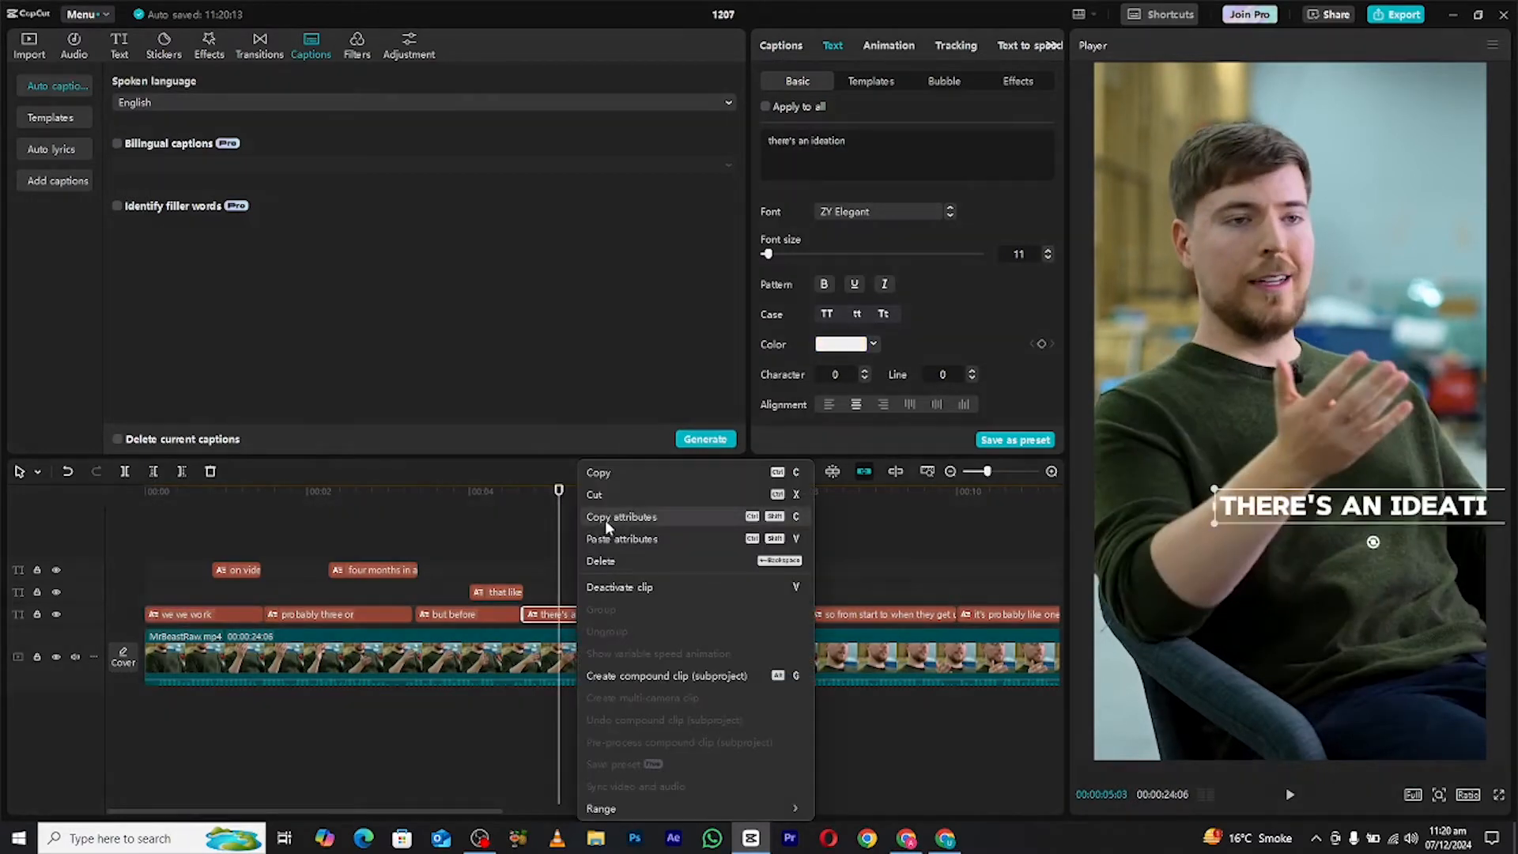
pyautogui.click(625, 538)
pyautogui.click(937, 495)
pyautogui.rightClick(740, 618)
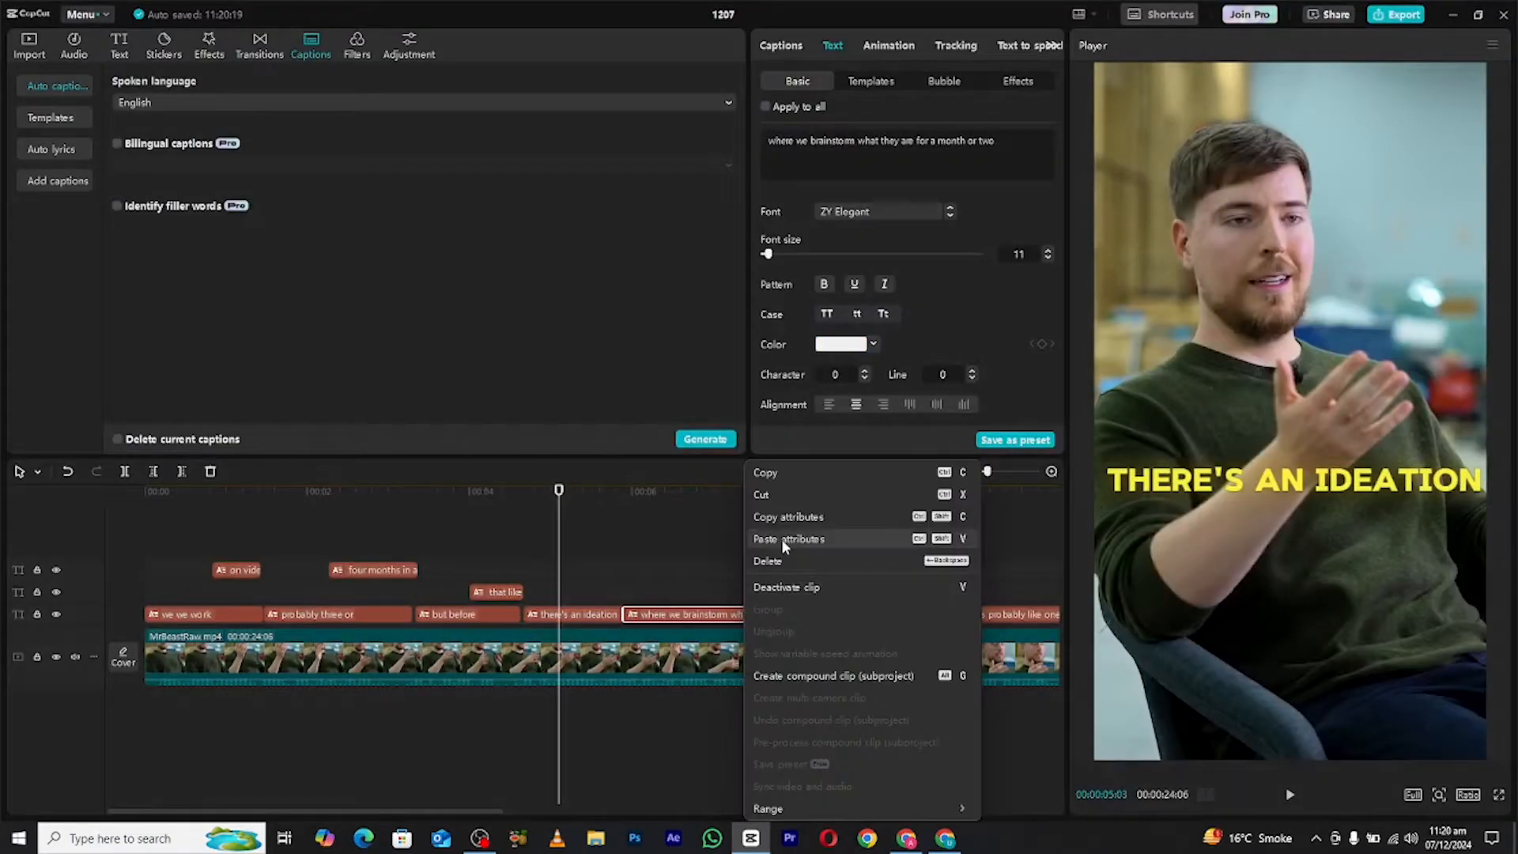
pyautogui.click(781, 540)
pyautogui.click(937, 495)
pyautogui.scroll(-2, 711, 553)
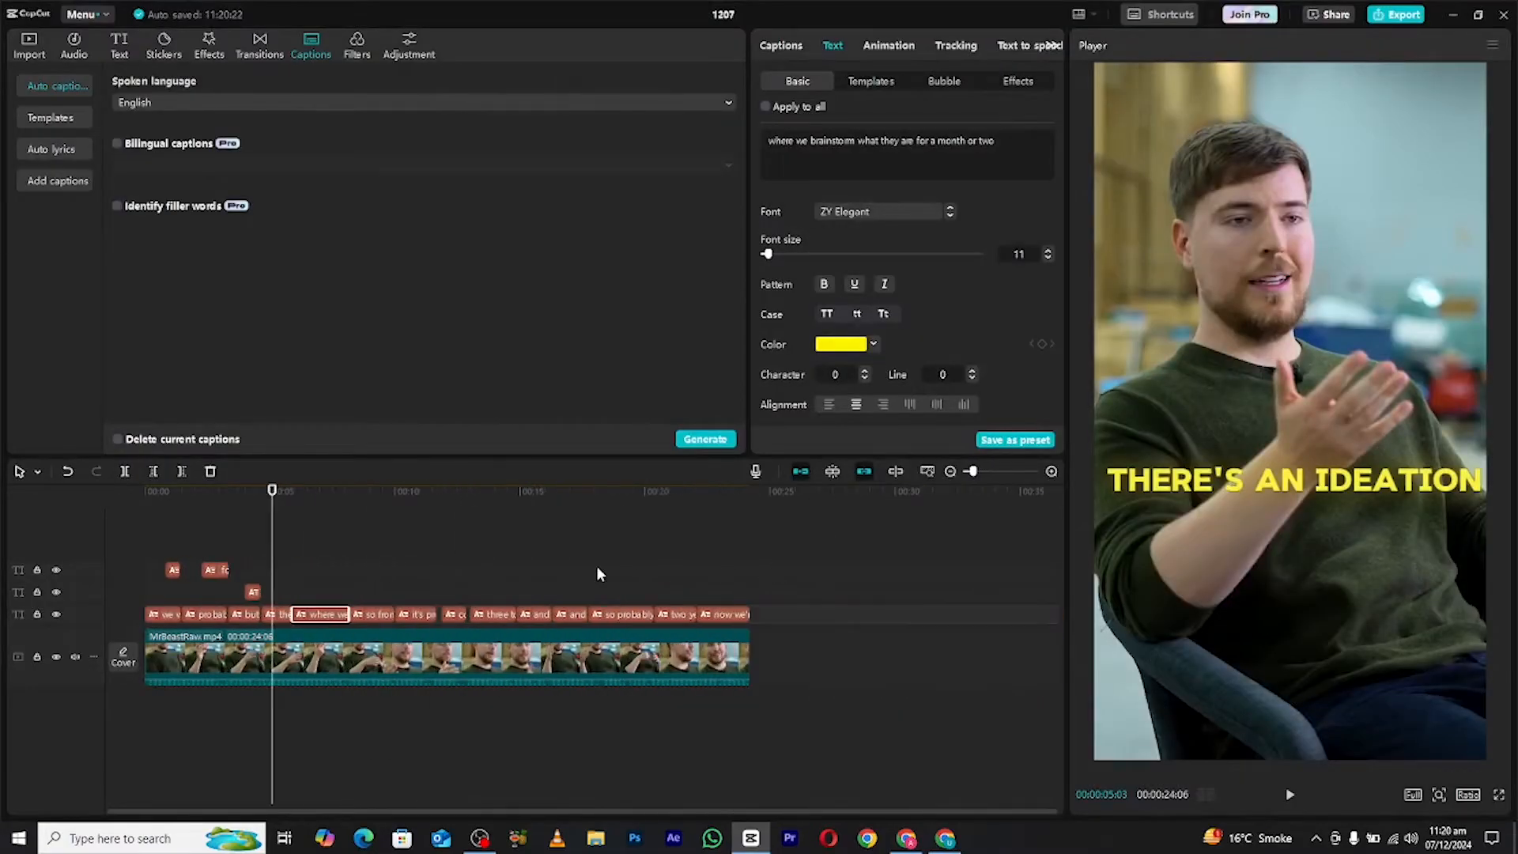
# - Paste the copied attributes onto "so from start to when they get uploaded", "it's probably like one to two months" and "coming up with the idea"
pyautogui.rightClick(365, 614)
pyautogui.click(420, 539)
pyautogui.click(937, 496)
pyautogui.rightClick(417, 616)
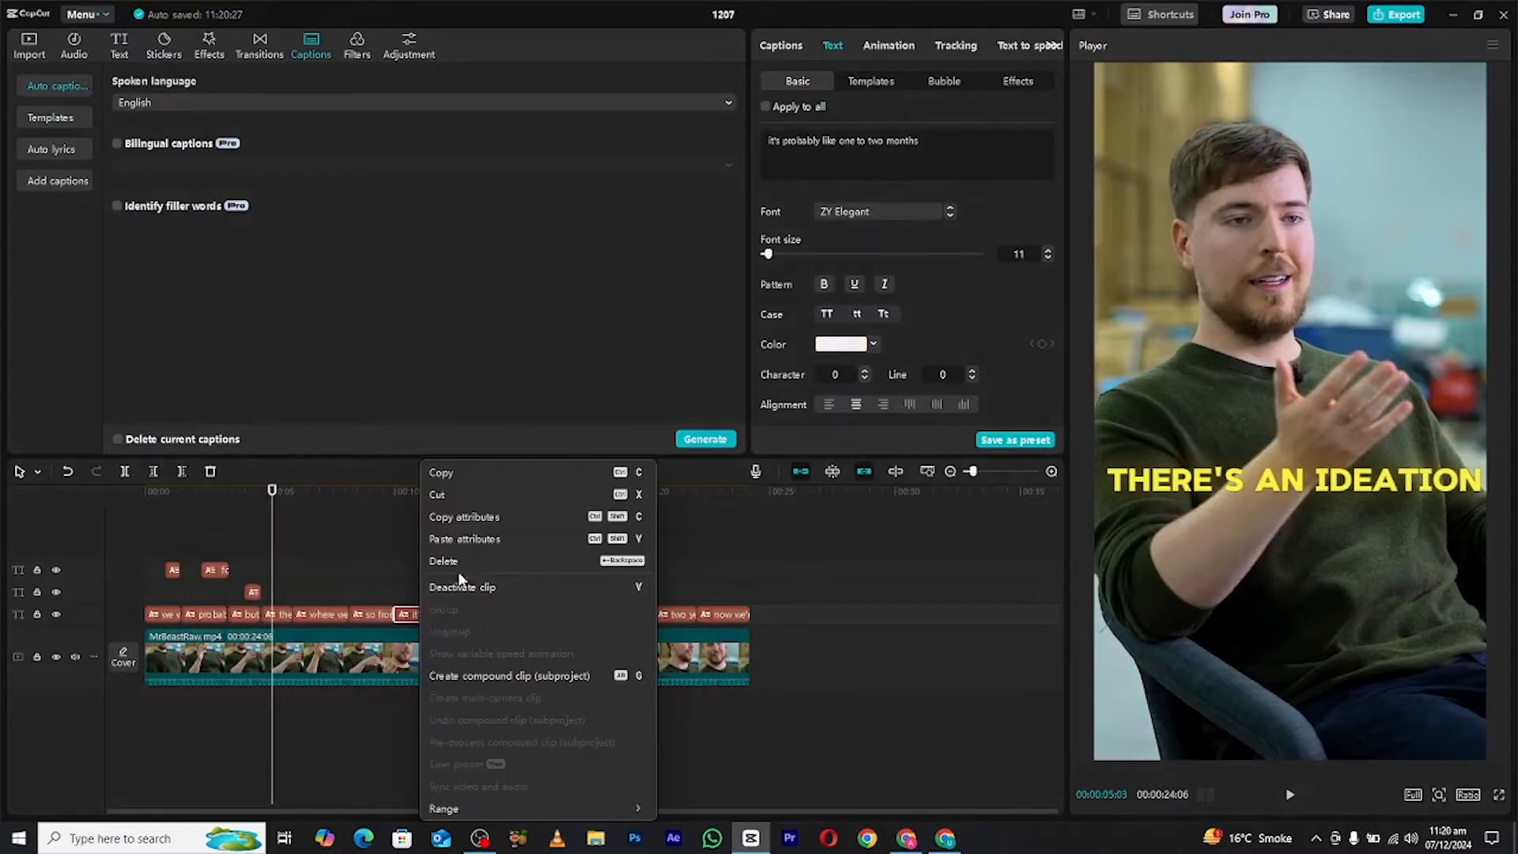
pyautogui.click(467, 539)
pyautogui.click(937, 496)
pyautogui.rightClick(454, 616)
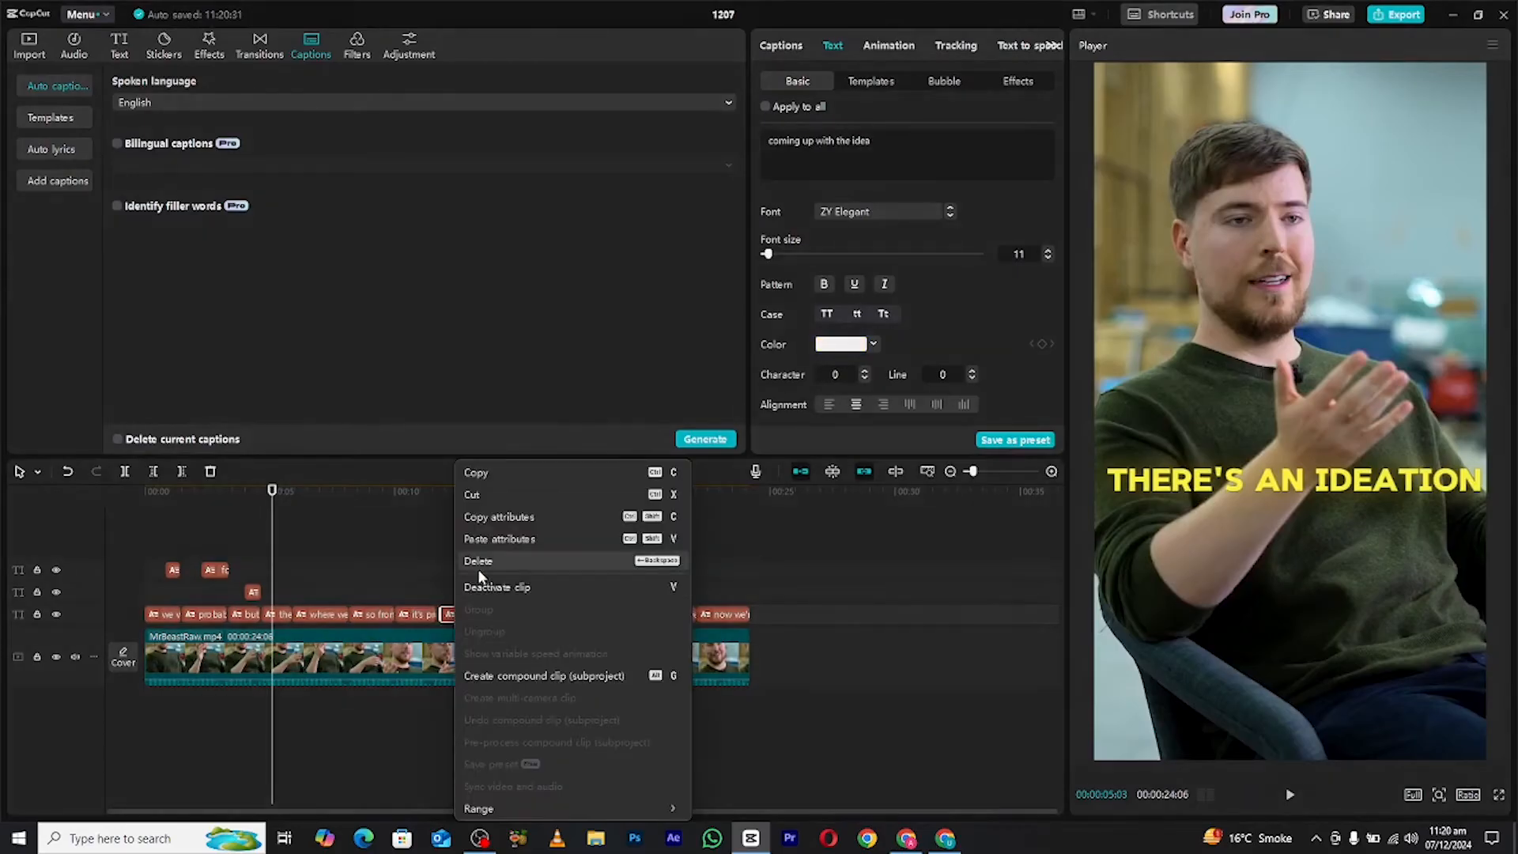
pyautogui.click(494, 539)
pyautogui.click(937, 496)
# - Paste the copied attributes onto "three to four months working on the idea", "and then a couple weeks filming" and "and then like three weeks editing"
pyautogui.rightClick(495, 616)
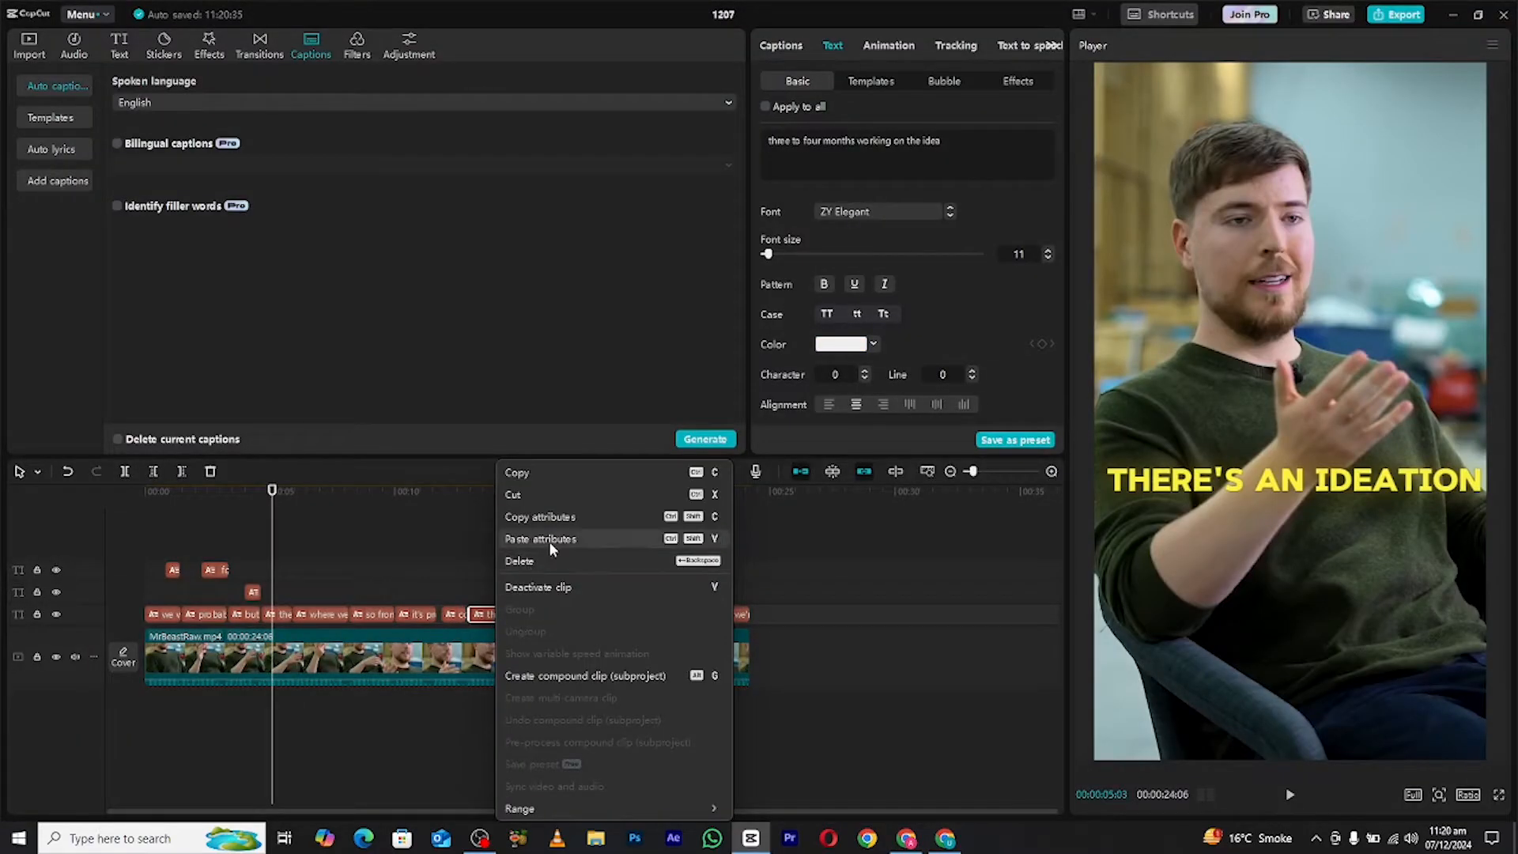
pyautogui.click(549, 540)
pyautogui.click(937, 495)
pyautogui.rightClick(536, 614)
pyautogui.click(596, 541)
pyautogui.click(938, 496)
pyautogui.rightClick(570, 611)
pyautogui.click(617, 541)
pyautogui.click(941, 497)
# - Paste the copied attributes onto the last three captions, from "so probably five months from start to finish" through "now we're spending probably 1.5 million a video"
pyautogui.rightClick(624, 617)
pyautogui.click(671, 539)
pyautogui.click(940, 497)
pyautogui.rightClick(676, 615)
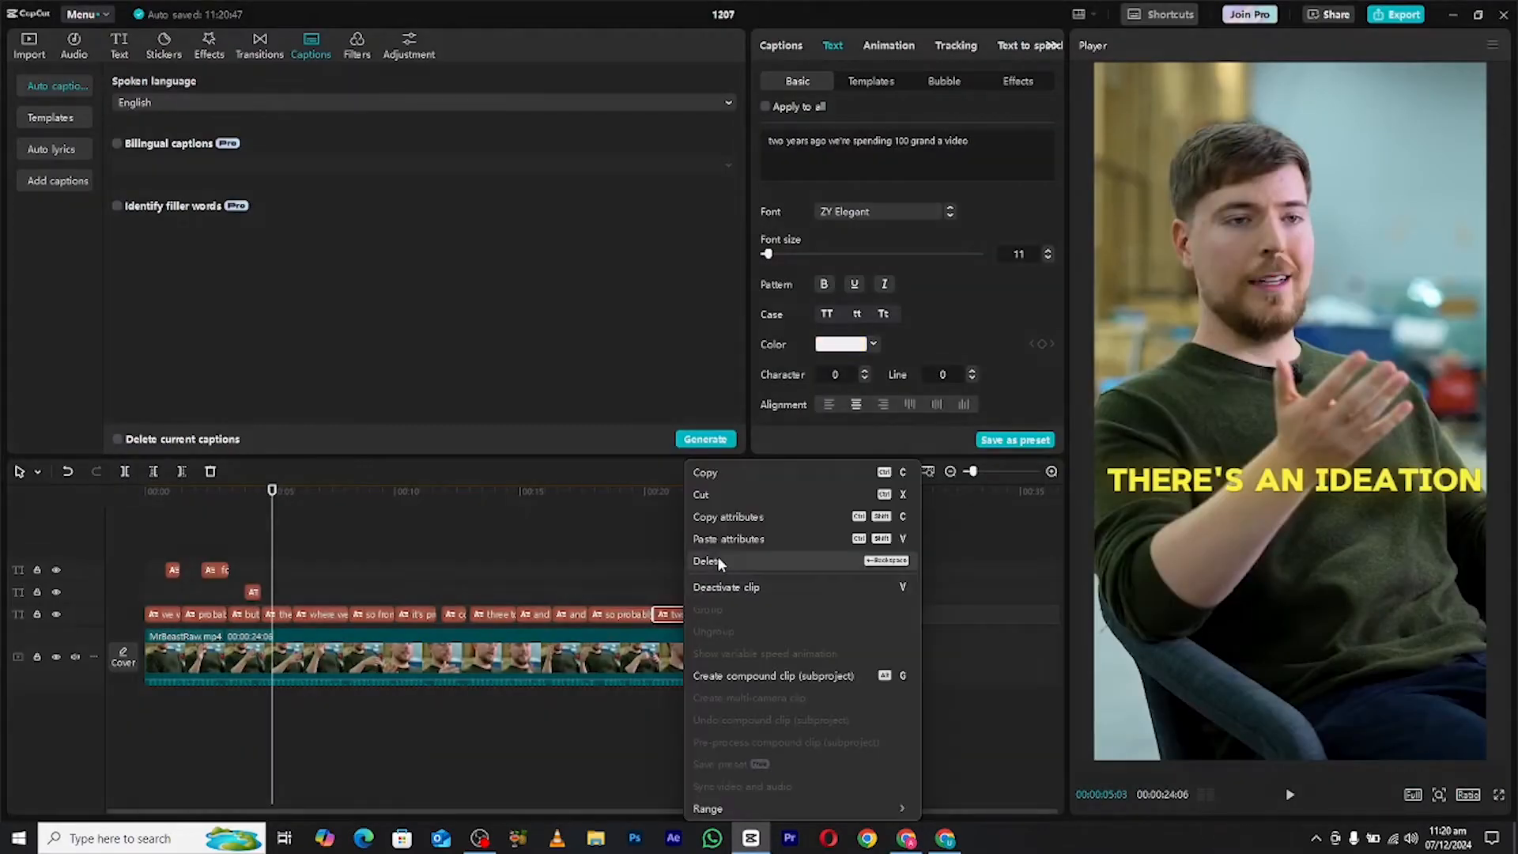
pyautogui.click(720, 539)
pyautogui.click(937, 497)
pyautogui.rightClick(723, 614)
pyautogui.click(765, 539)
pyautogui.click(922, 497)
# - Play the video from the start to review the captions up to "but before"
pyautogui.moveTo(260, 492); pyautogui.dragTo(47, 494)
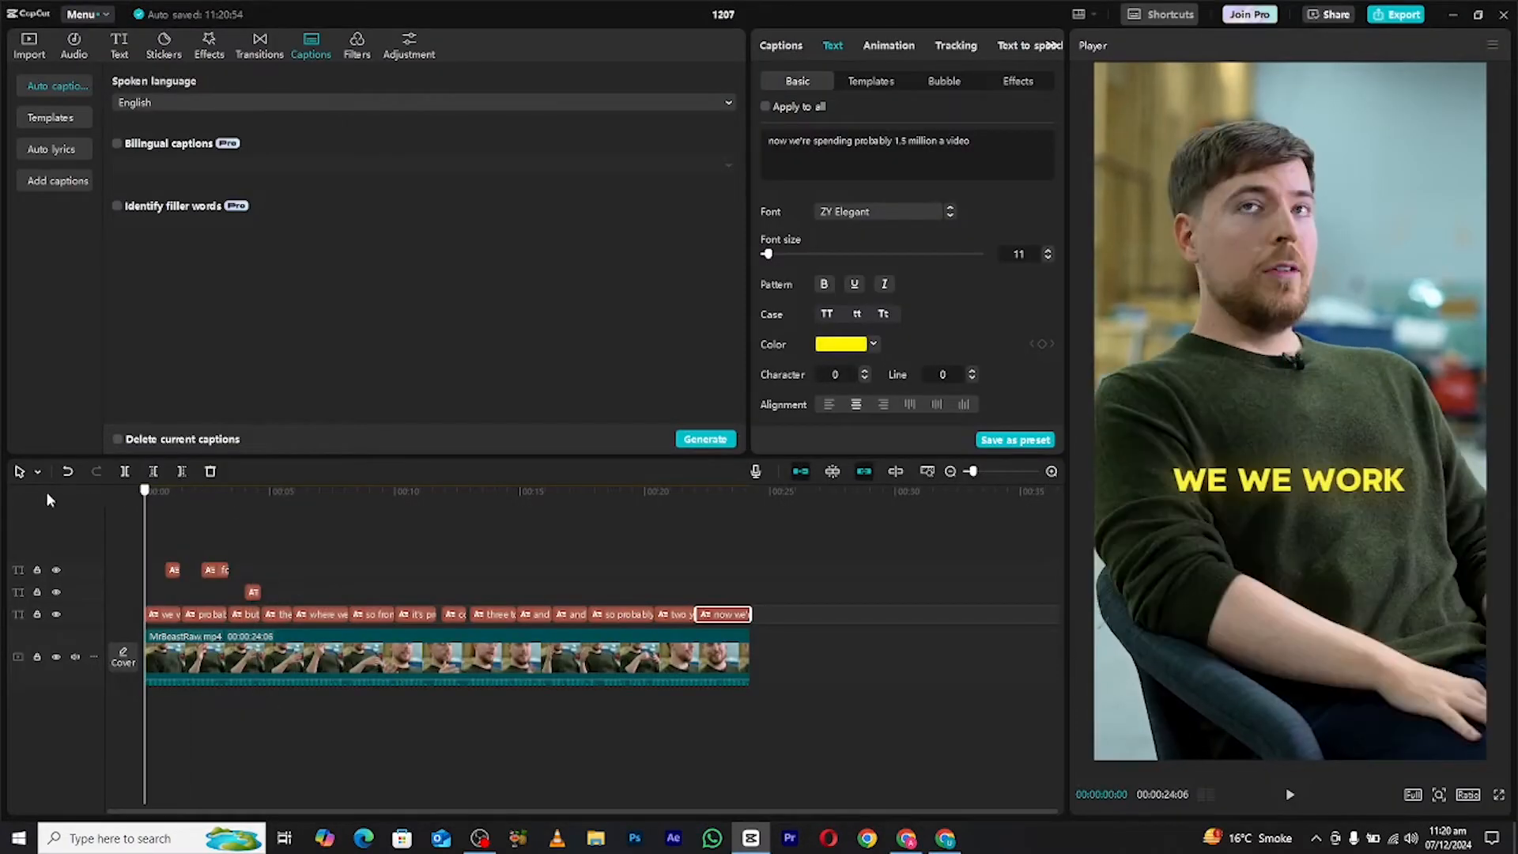
pyautogui.press('space')
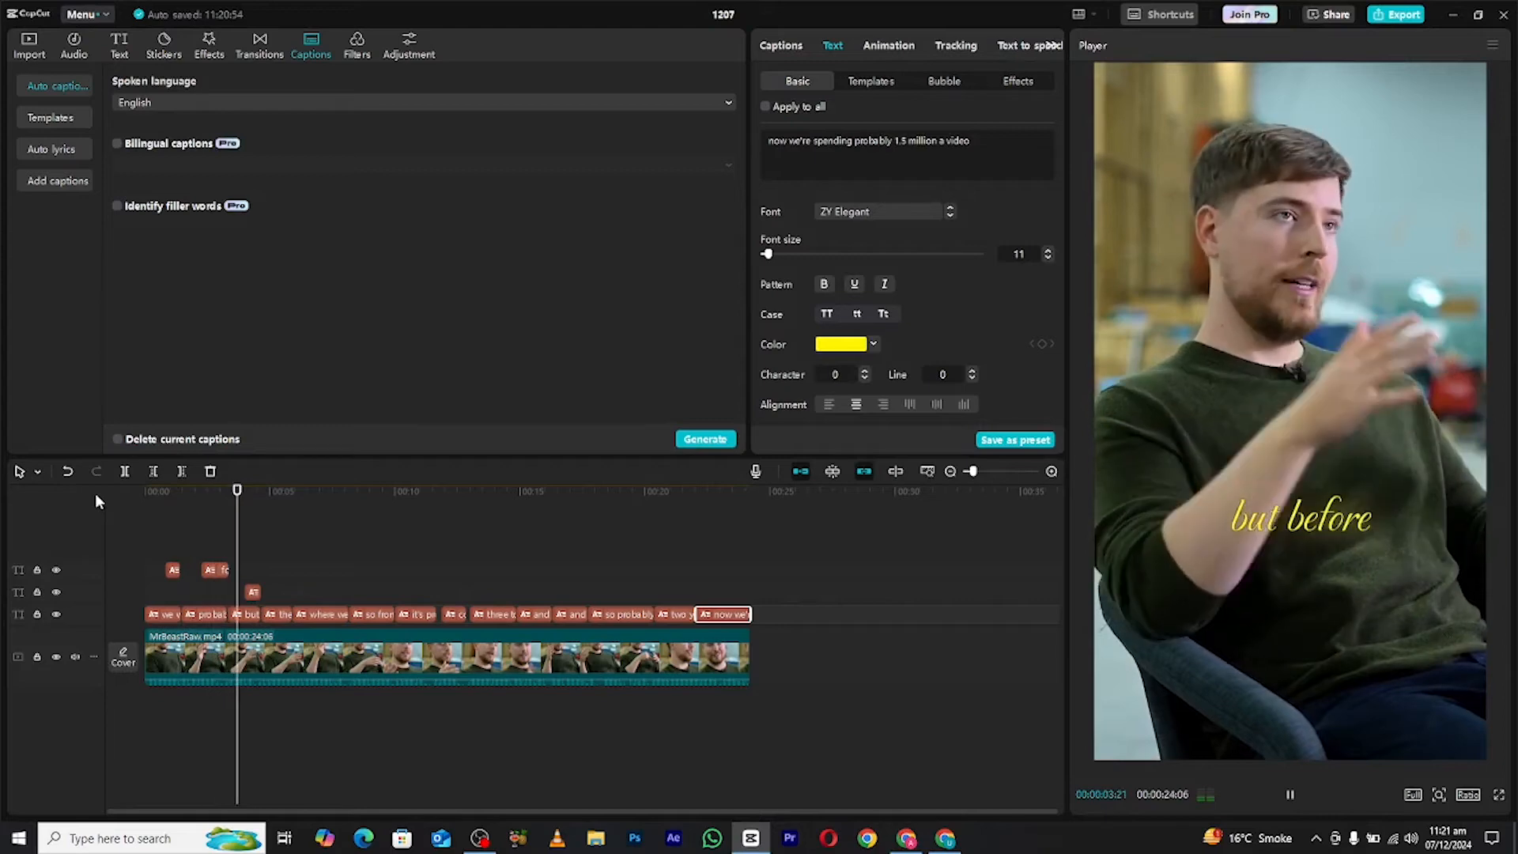
pyautogui.press('space')
# - Change the font of "but before" to Nếp gấp and move it up above the "that like" line
pyautogui.scroll(3, 278, 565)
pyautogui.click(227, 503)
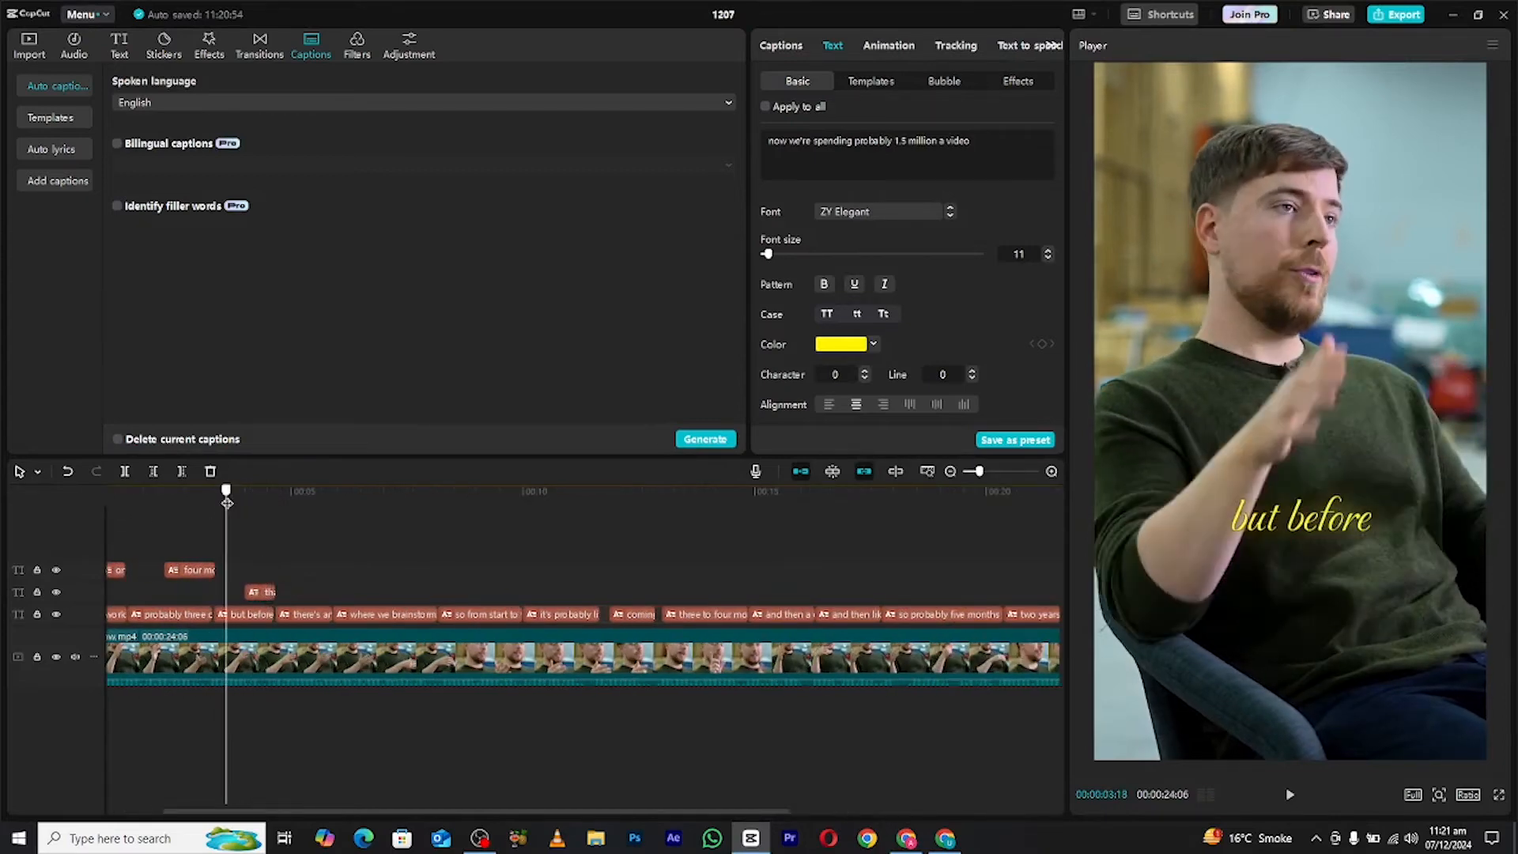
pyautogui.click(238, 615)
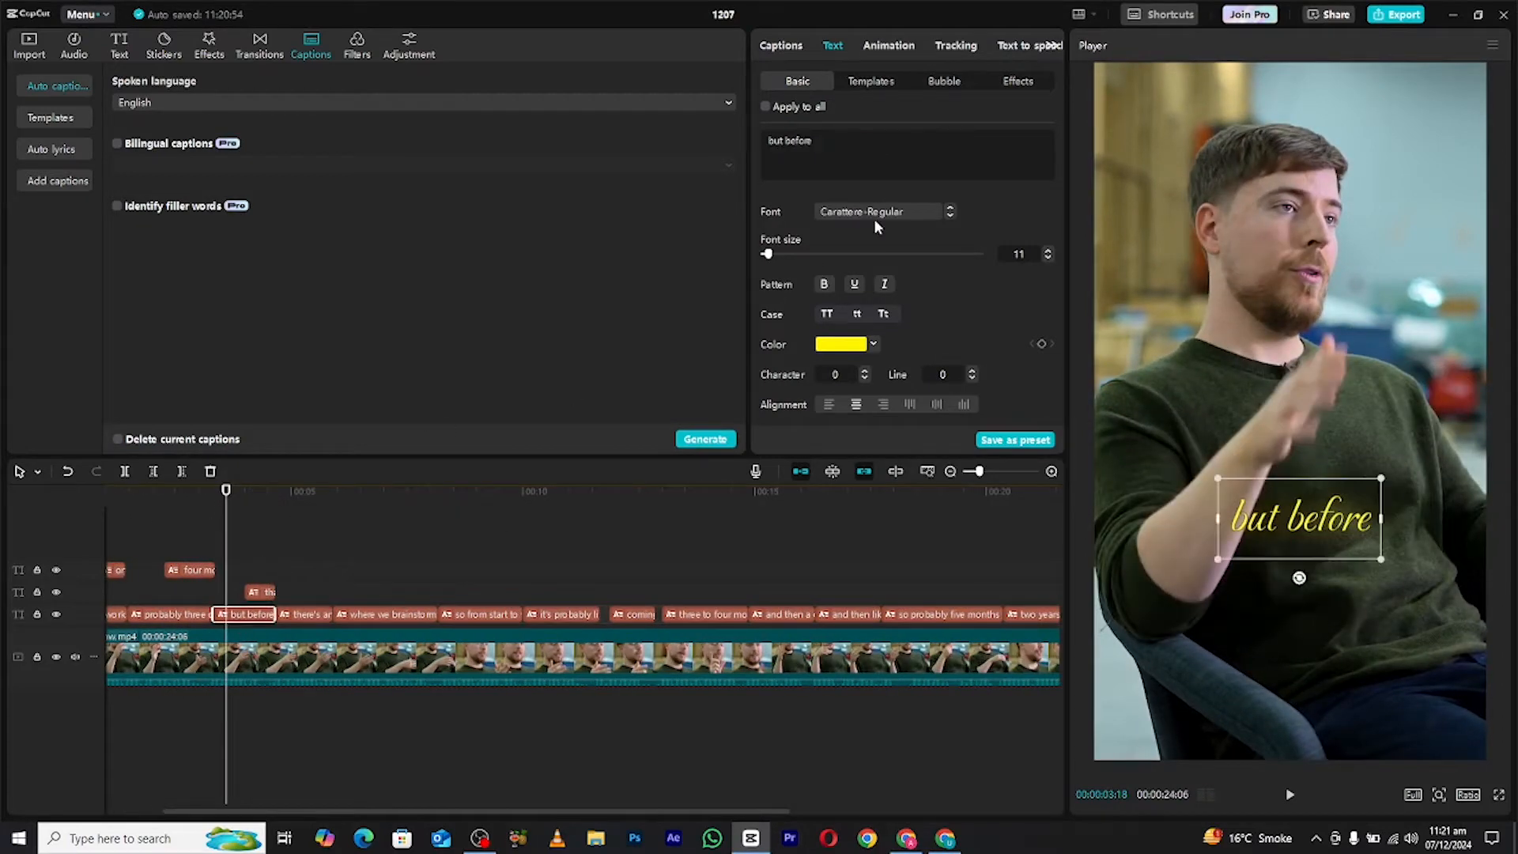
pyautogui.click(917, 212)
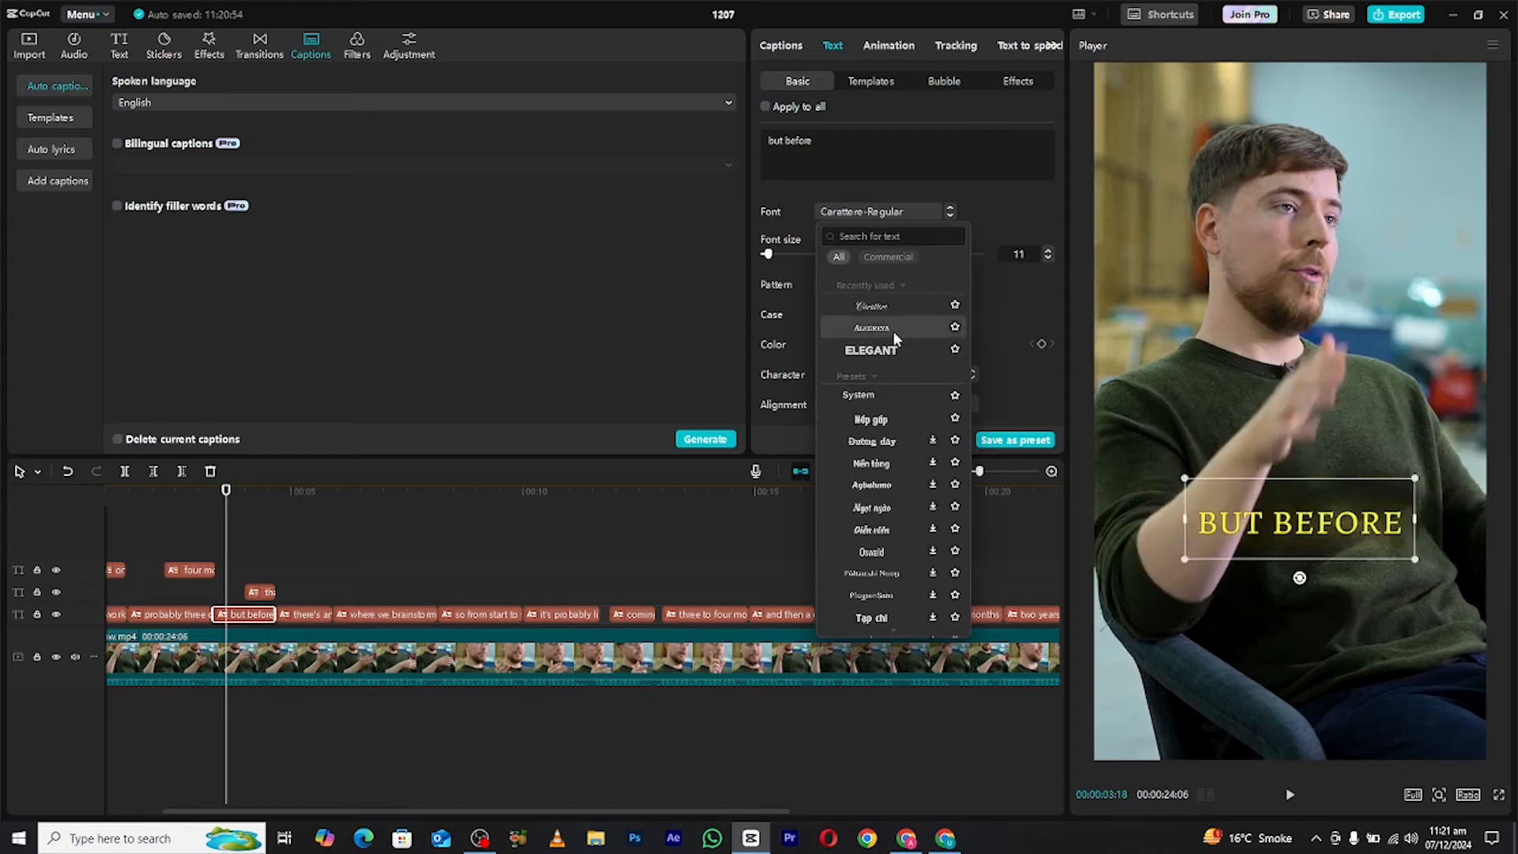
pyautogui.click(886, 411)
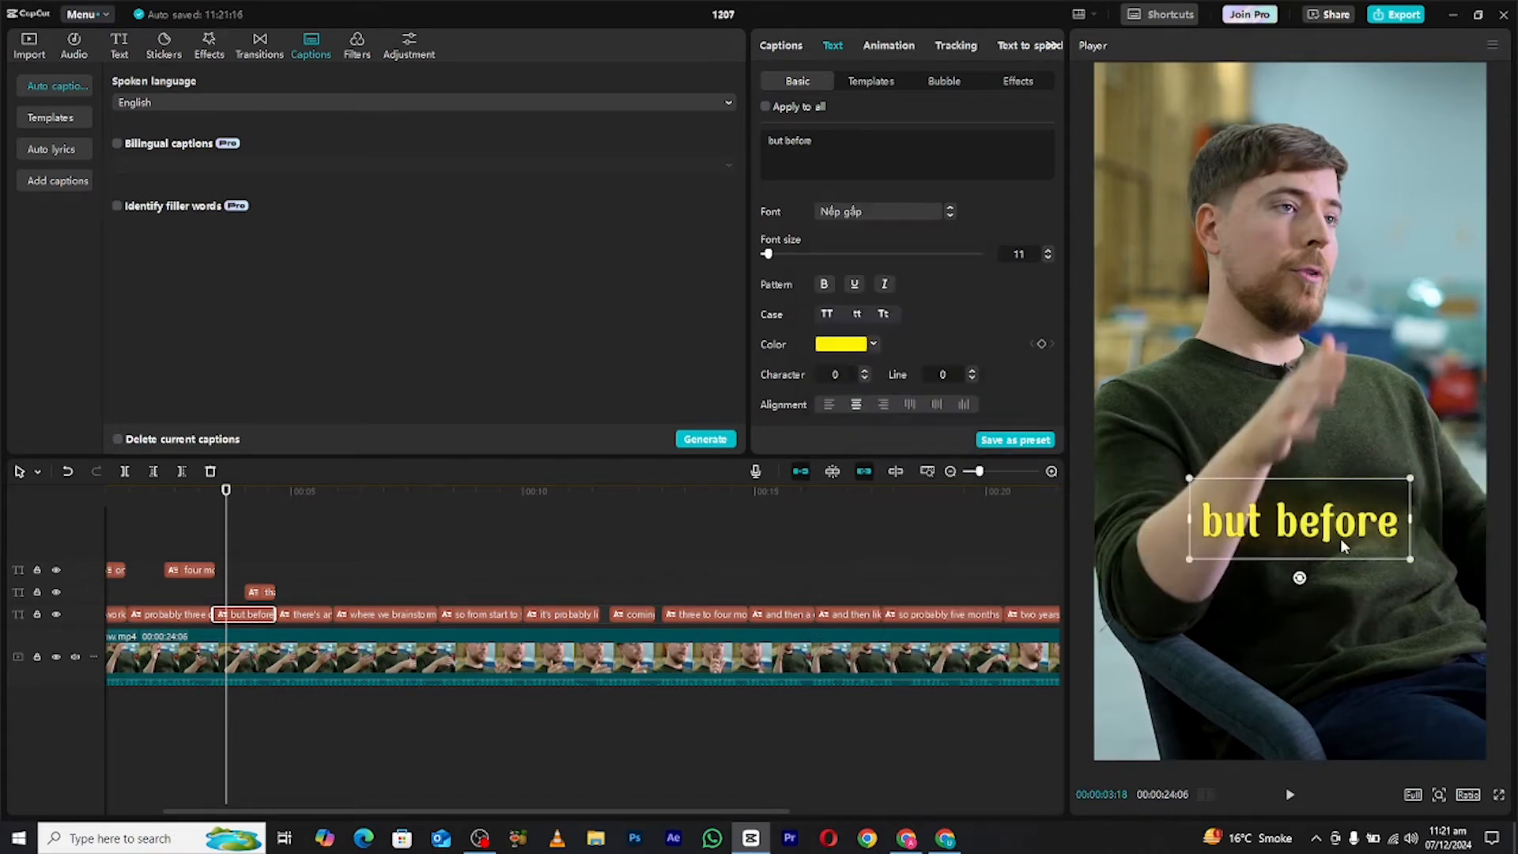
# - Set the font of "that like" to the Carattere script font and enlarge it beneath "but before"
pyautogui.click(260, 592)
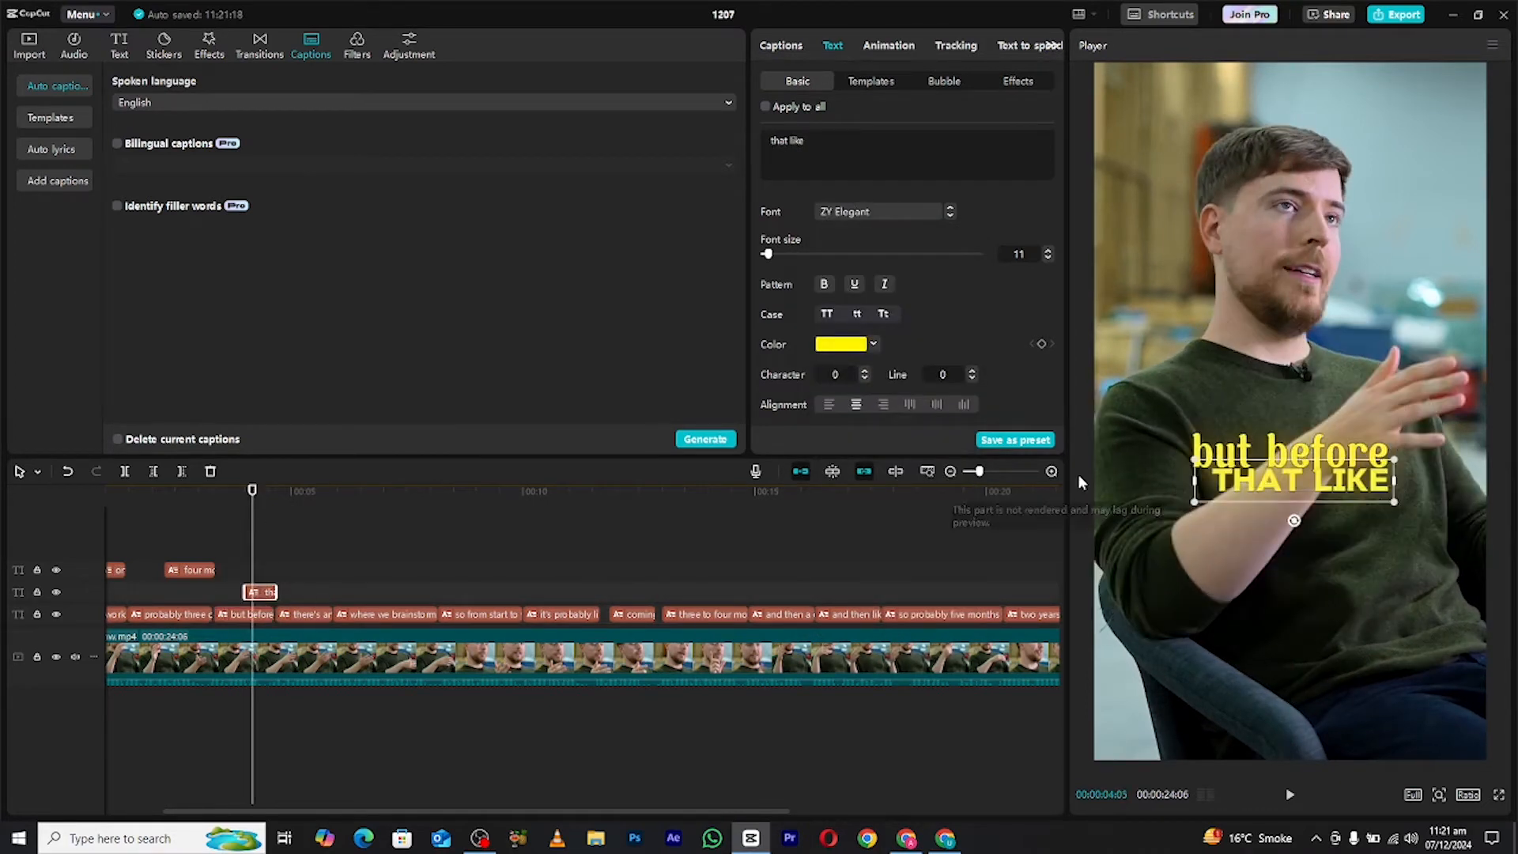
pyautogui.click(885, 211)
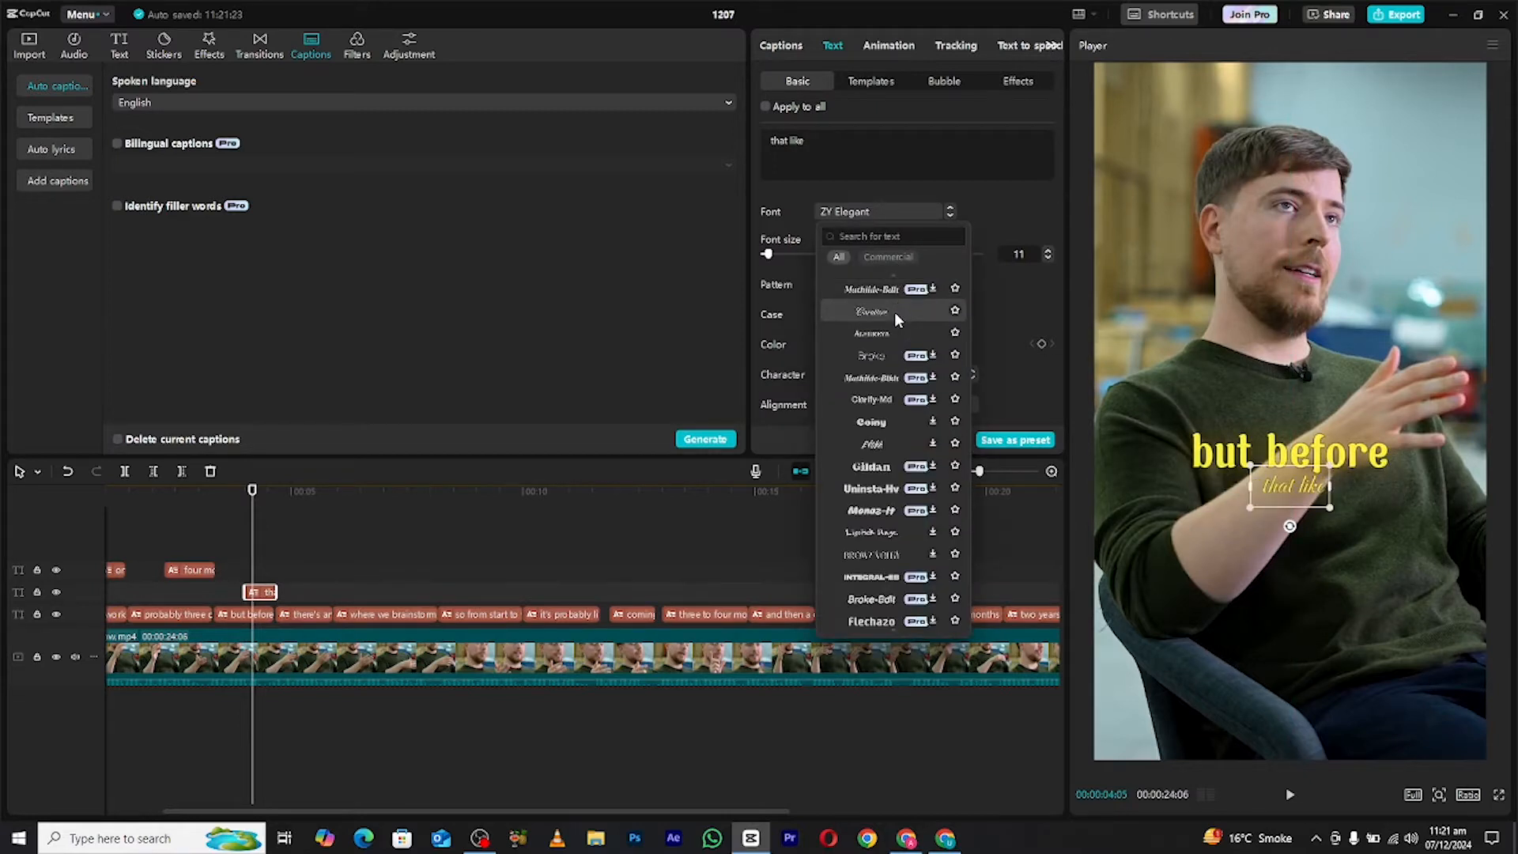
pyautogui.click(894, 311)
pyautogui.moveTo(1333, 465); pyautogui.dragTo(1409, 492)
pyautogui.click(310, 614)
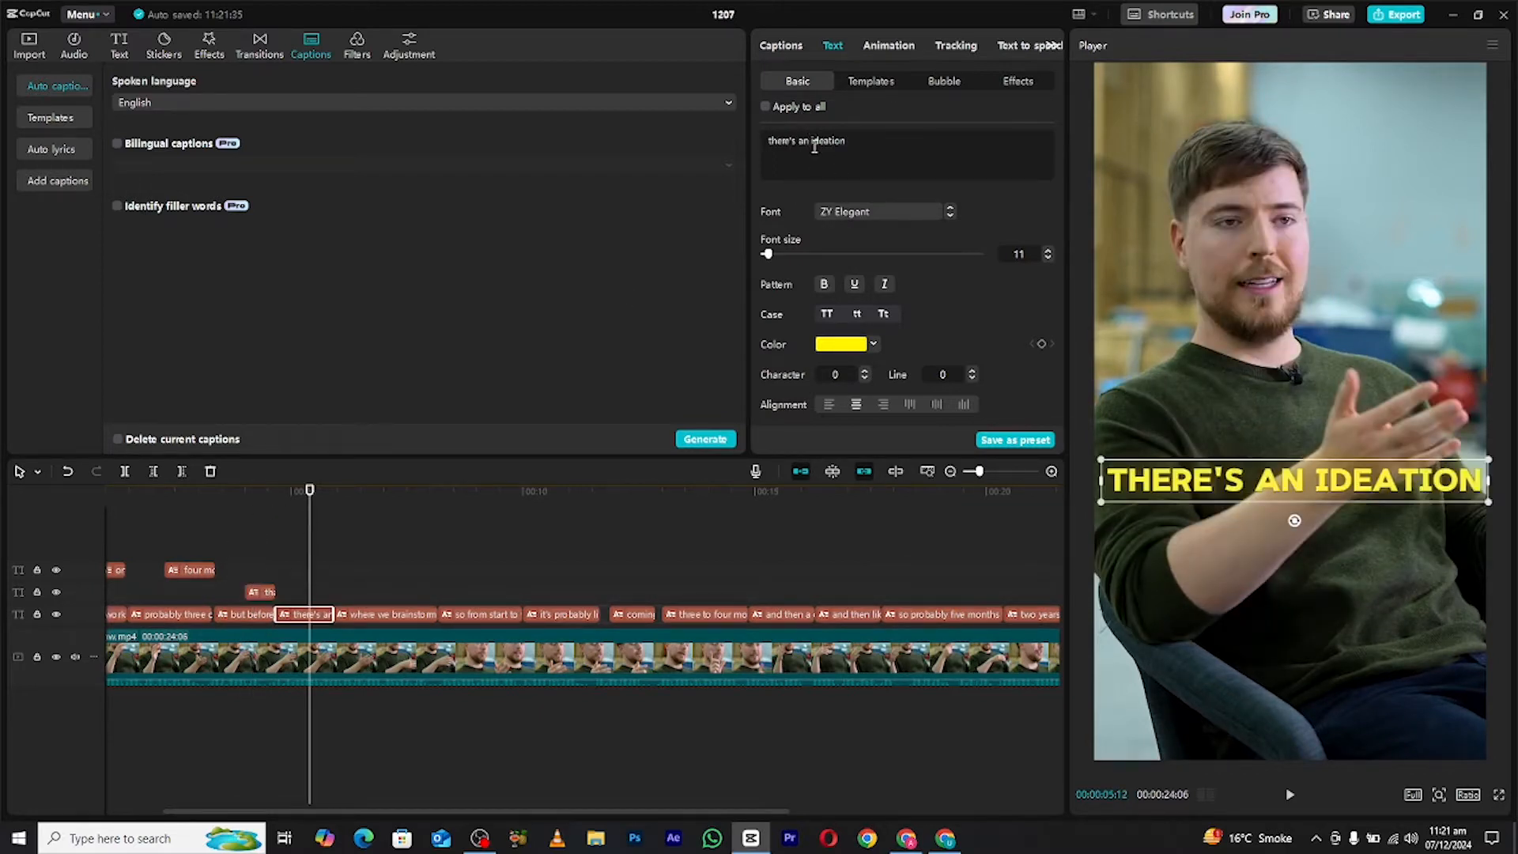
pyautogui.click(832, 215)
pyautogui.scroll(-5, 876, 301)
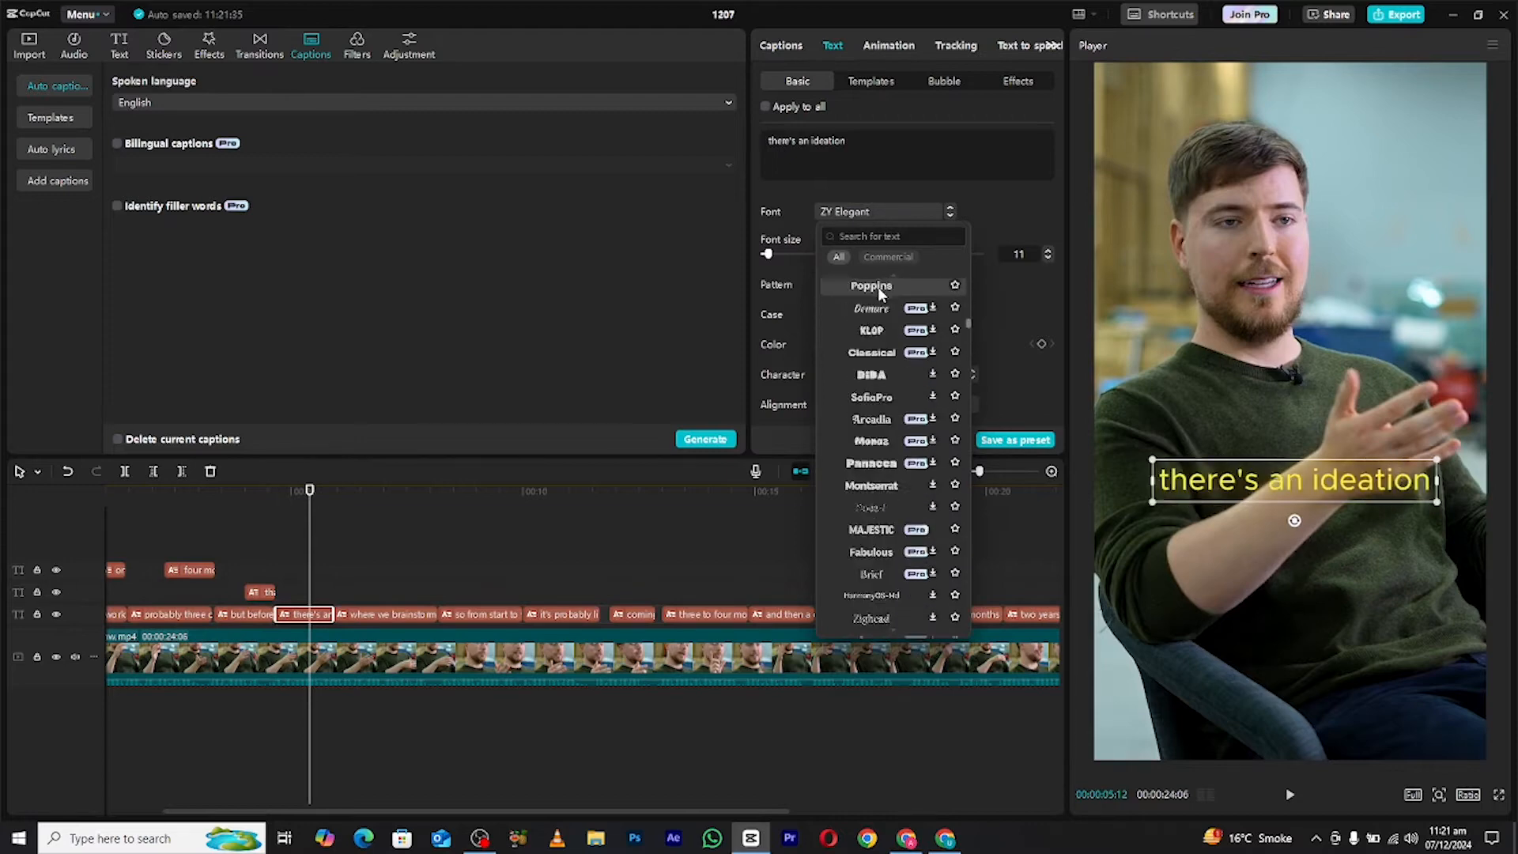
pyautogui.click(878, 292)
# - Split "there's an ideation" before "ideation", placing "ideation" on its own track above a lengthened "there's an"
pyautogui.click(781, 46)
pyautogui.click(827, 268)
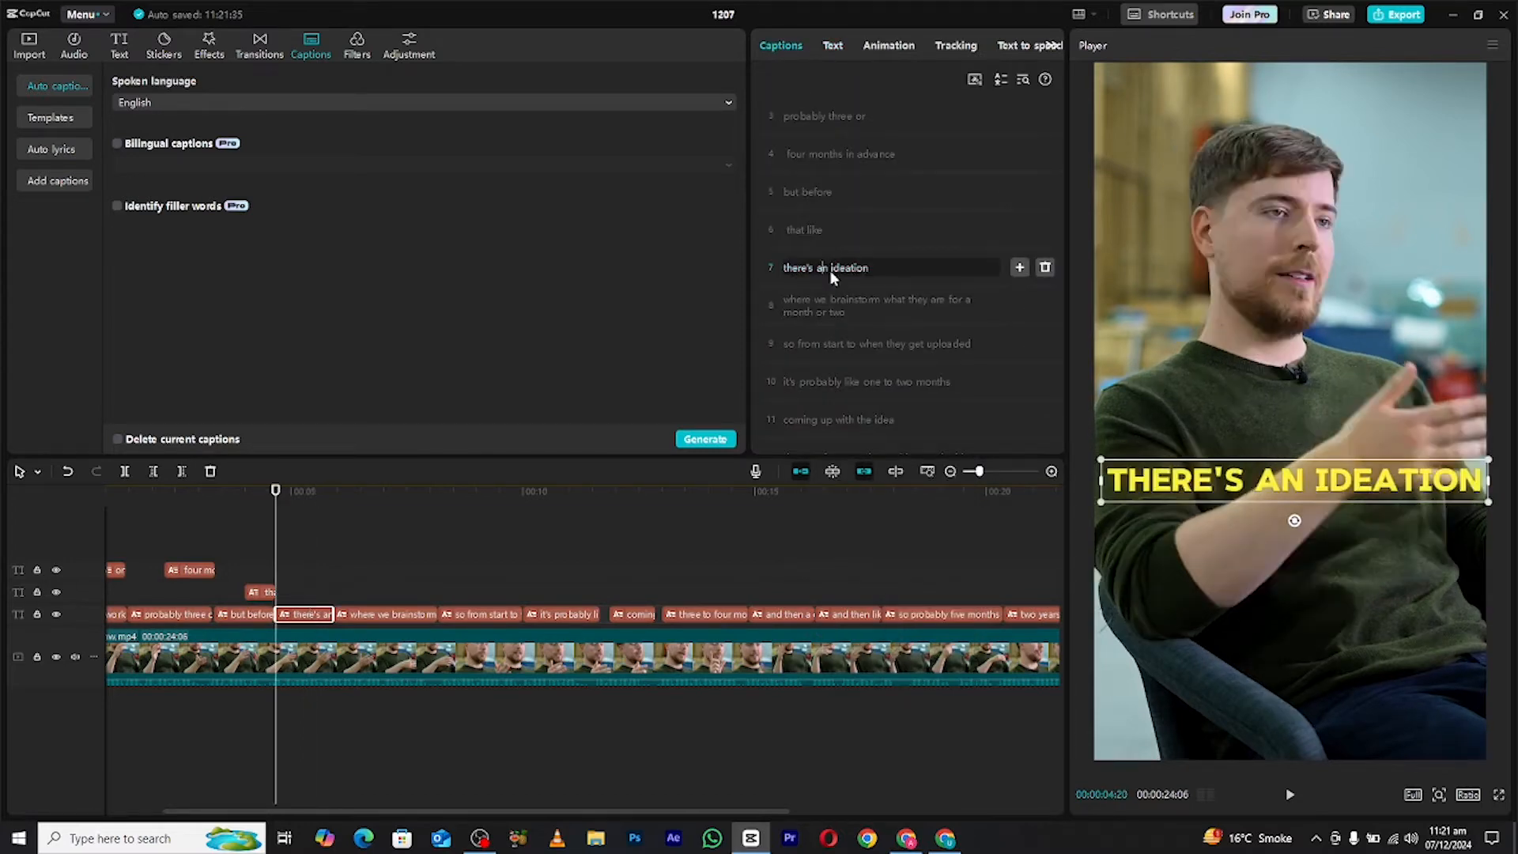
pyautogui.press('Return')
pyautogui.moveTo(324, 602); pyautogui.dragTo(334, 620)
# - Set the font of "there's an" to Nếp gấp, then enlarge it and raise it slightly in the frame
pyautogui.click(300, 624)
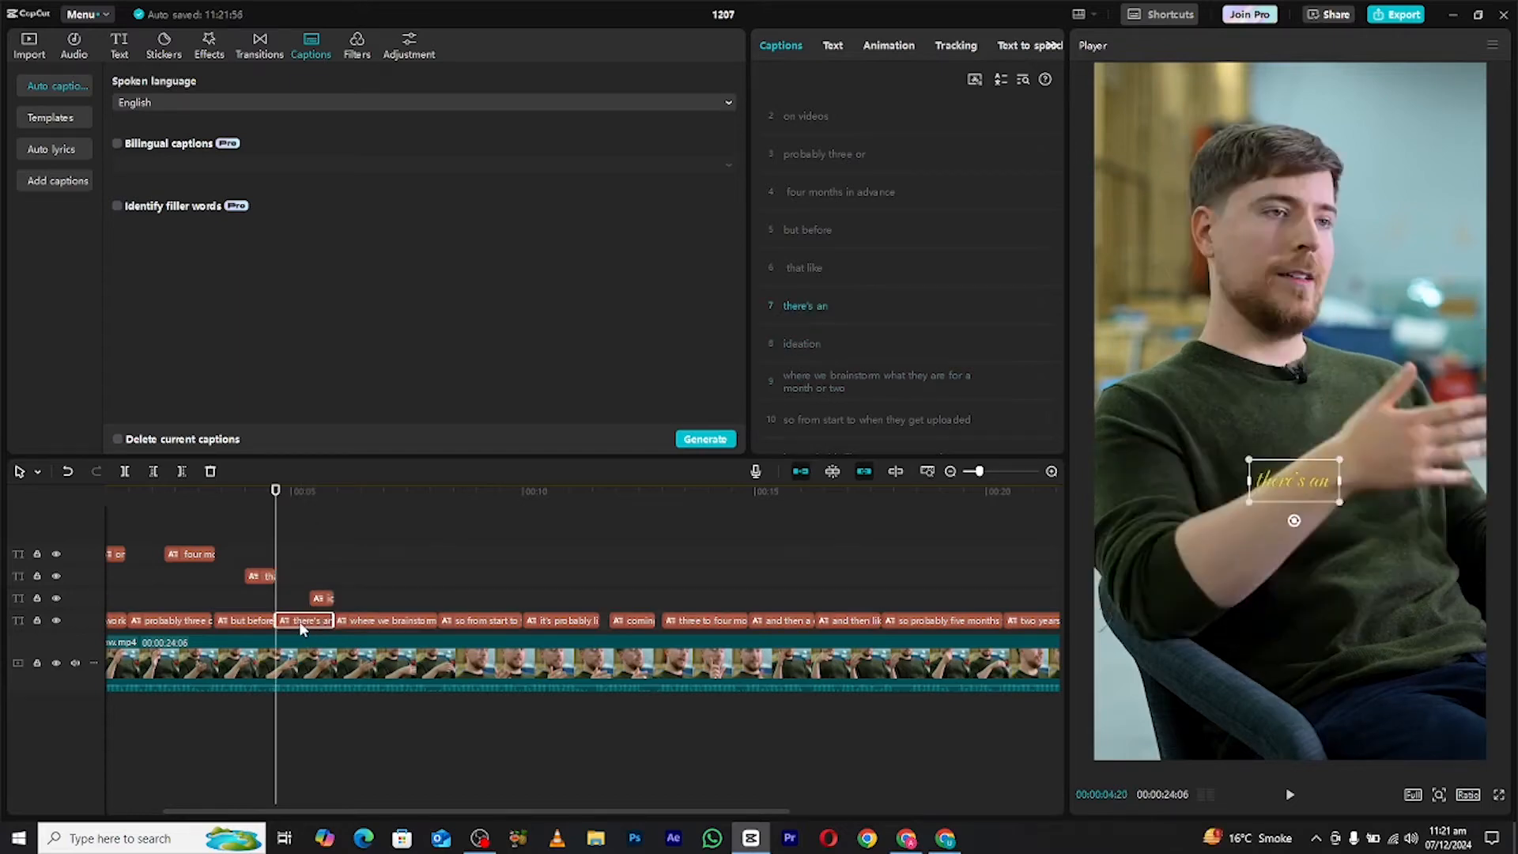
pyautogui.moveTo(271, 533); pyautogui.dragTo(290, 533)
pyautogui.click(833, 45)
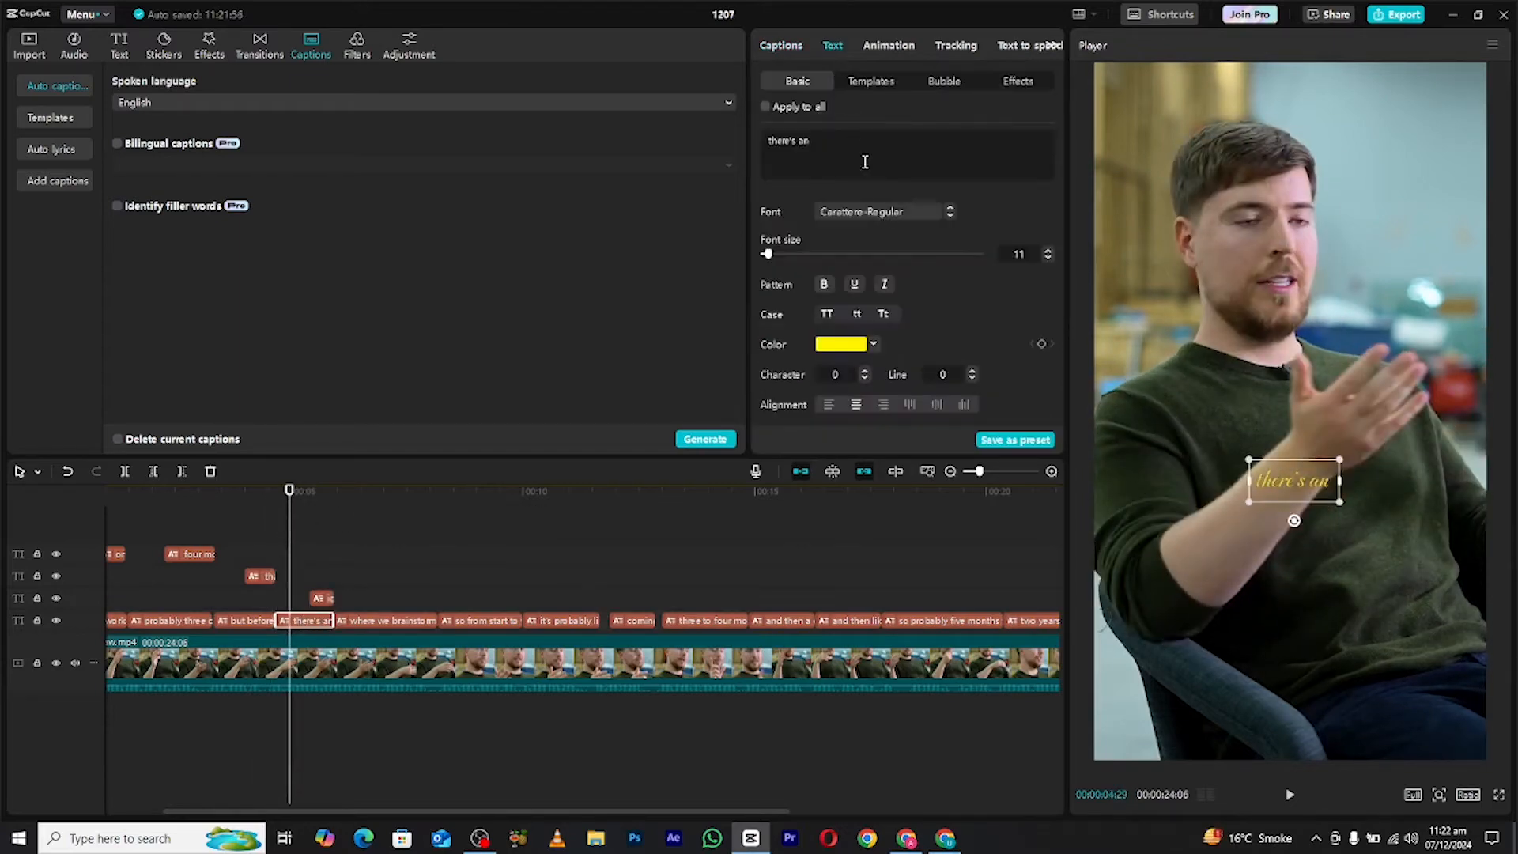
pyautogui.click(882, 211)
pyautogui.click(880, 421)
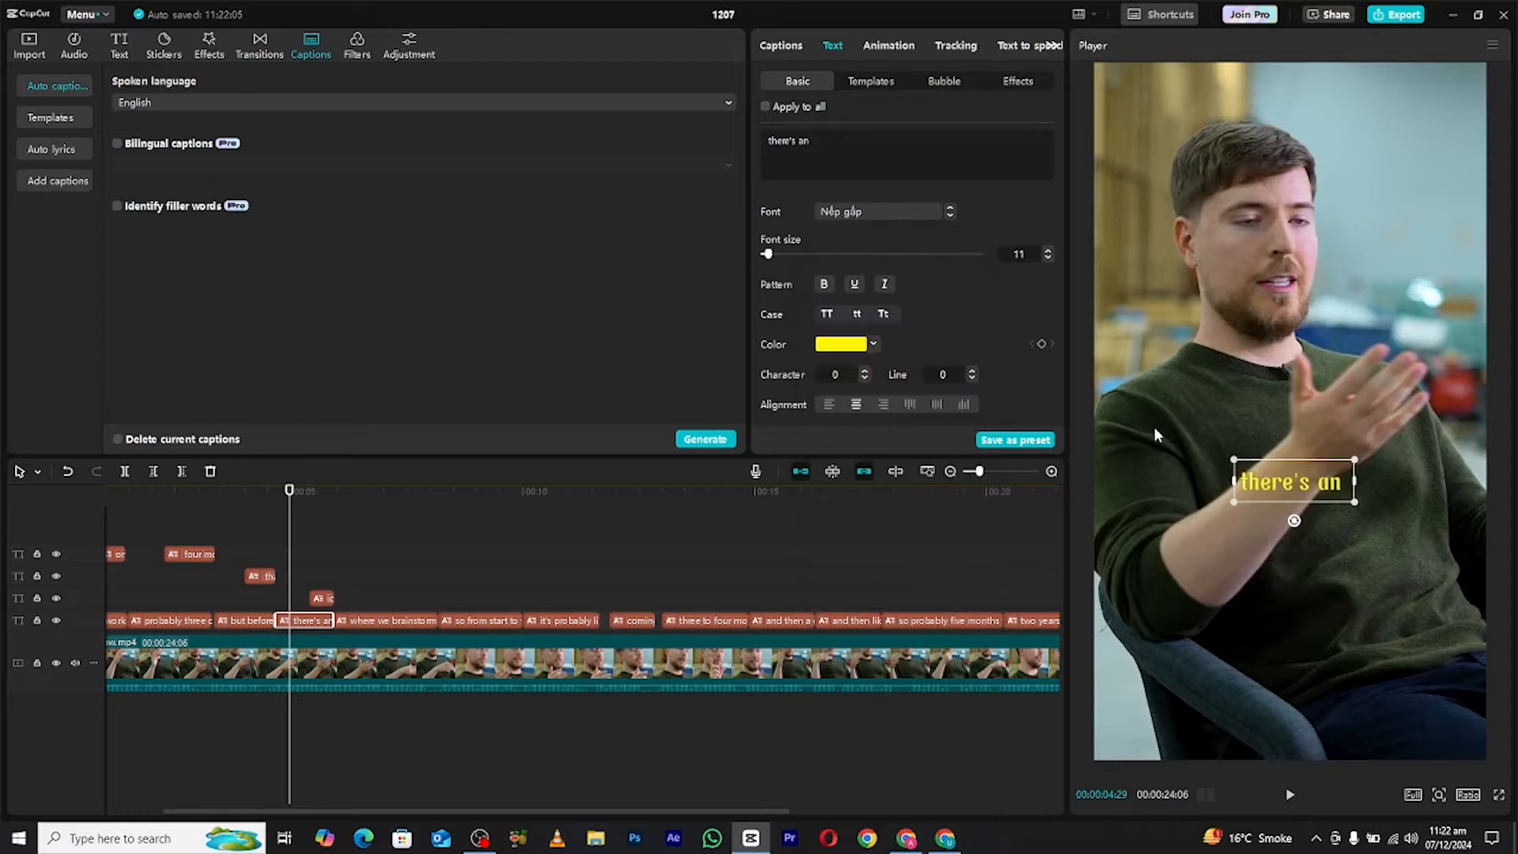
# - Set the font of "ideation" to Yapari-Bold, then enlarge it and center it directly under "there's an"
pyautogui.moveTo(299, 523); pyautogui.dragTo(320, 524)
pyautogui.click(321, 598)
pyautogui.click(881, 211)
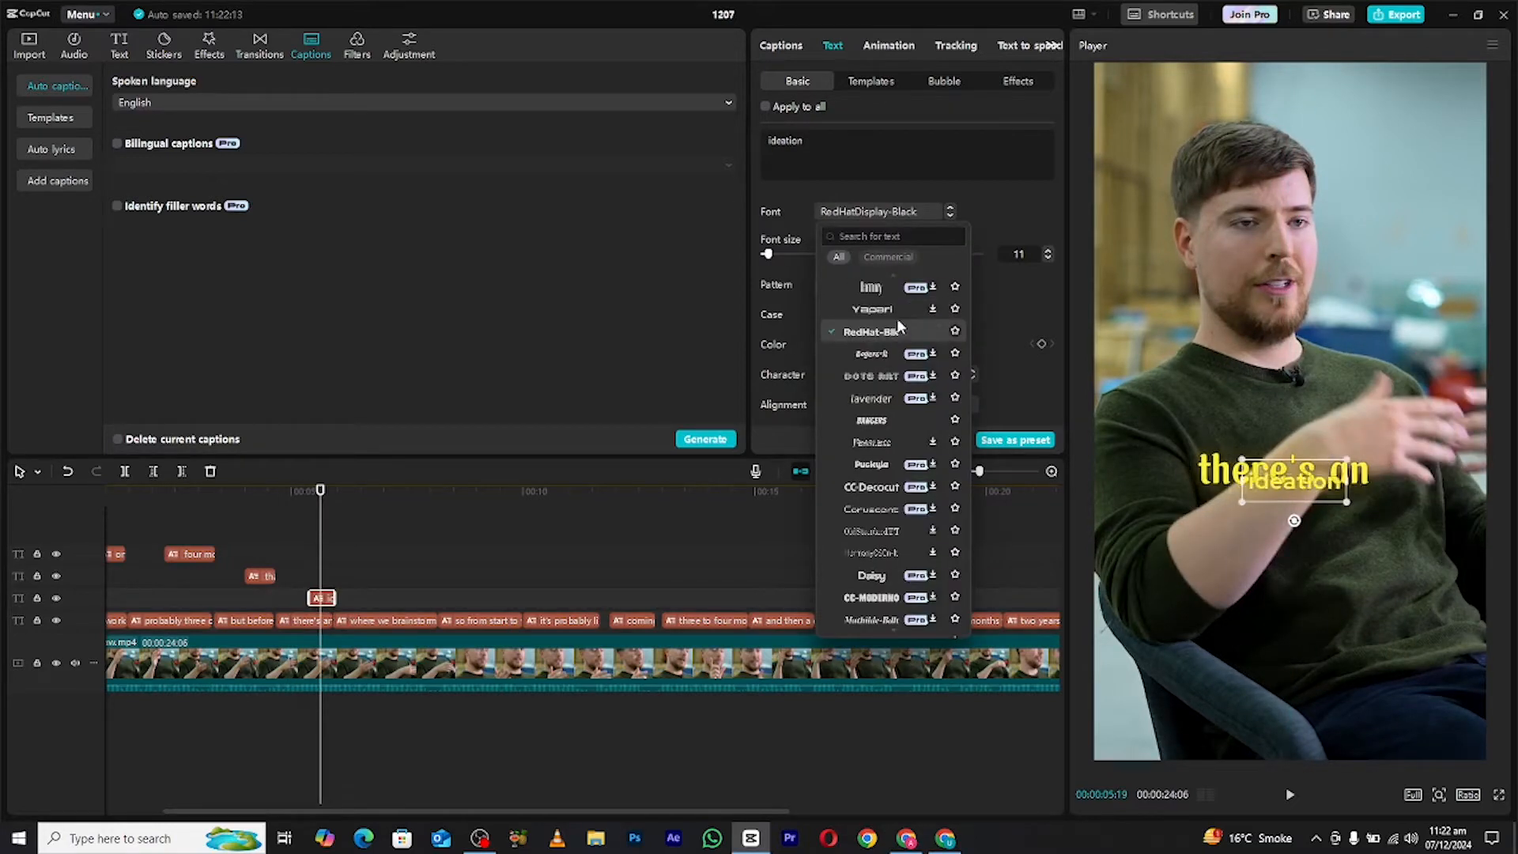
pyautogui.click(908, 303)
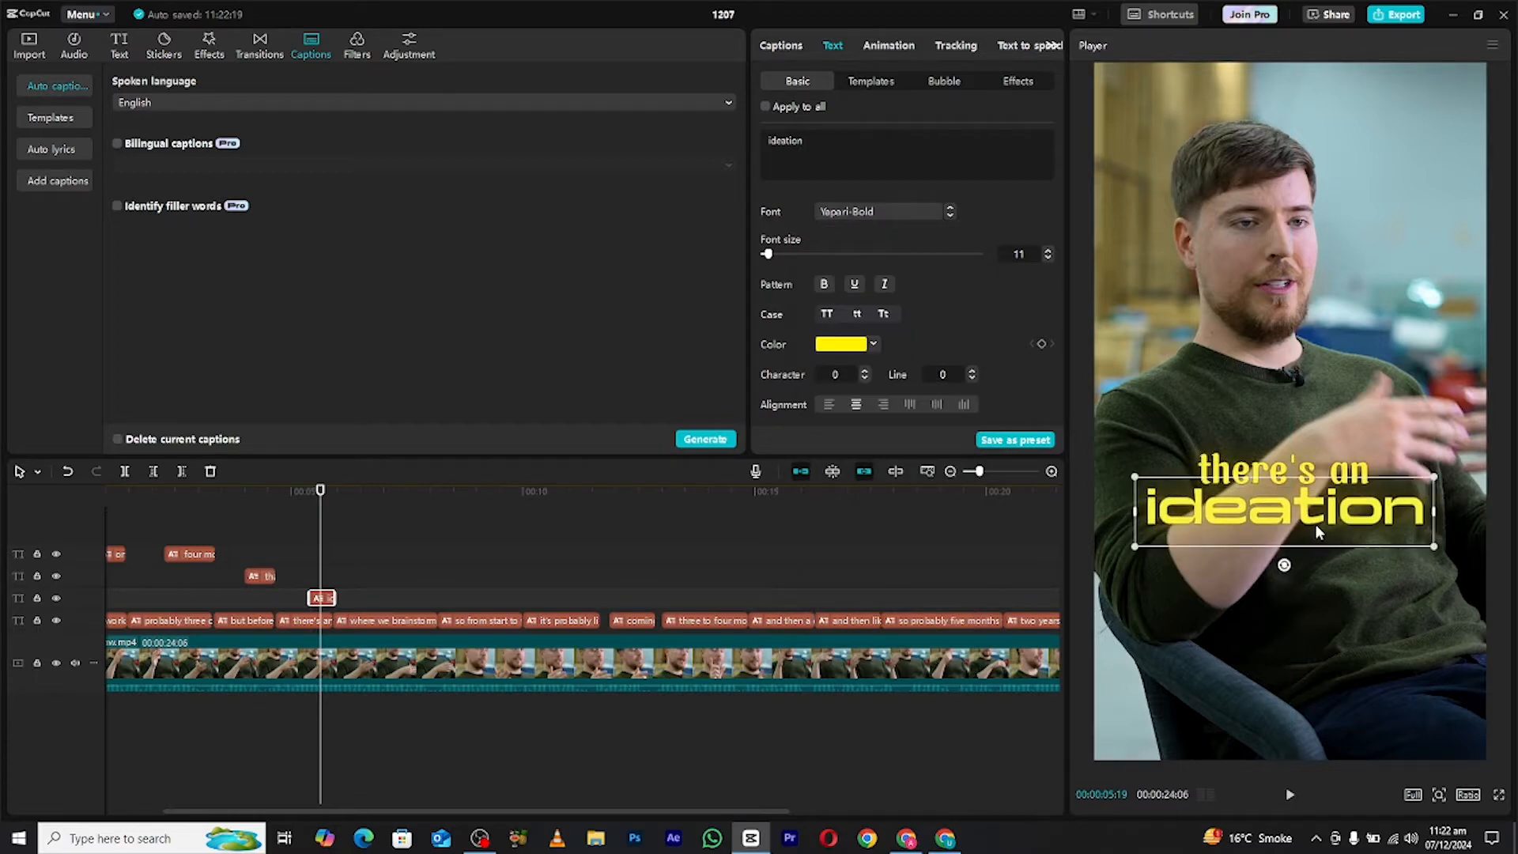
# - Split the "where we brainstorm" caption before "what" and before "a month", stacking the pieces on separate tracks with a common end
pyautogui.press('space')
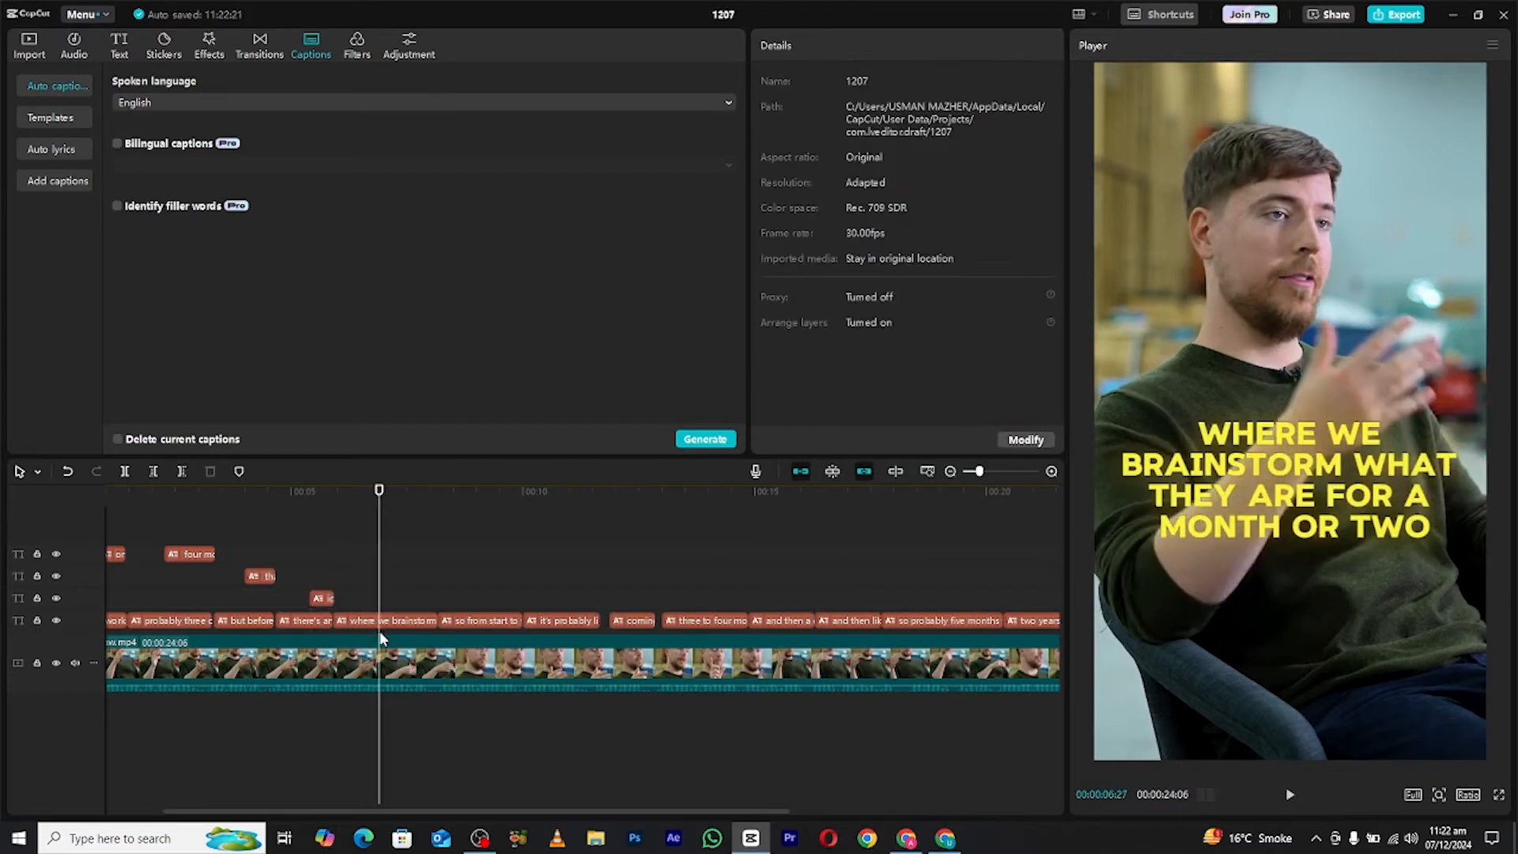
pyautogui.click(382, 621)
pyautogui.click(781, 45)
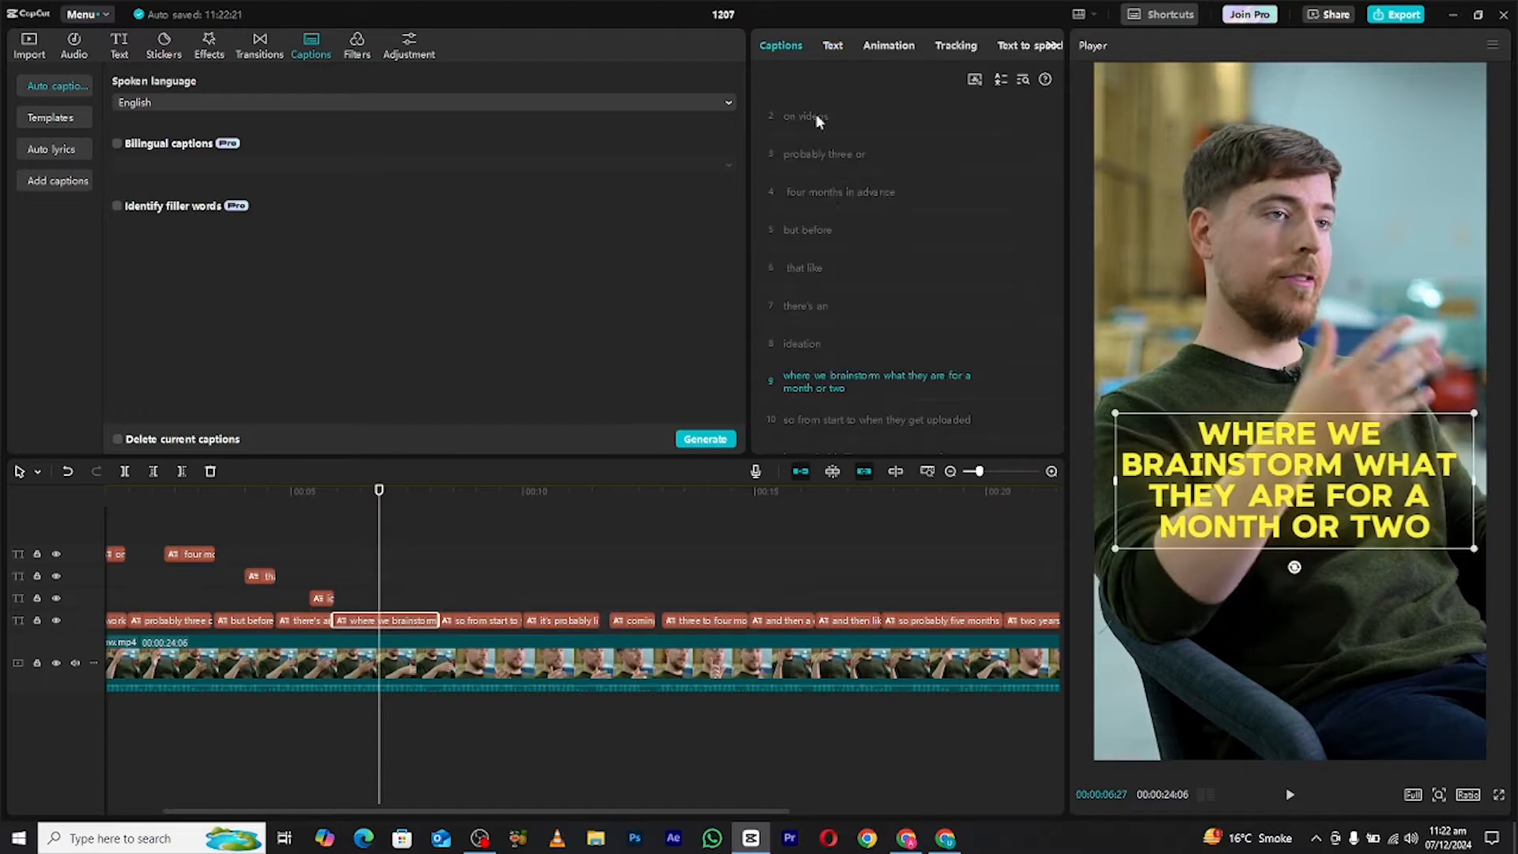
pyautogui.scroll(-1, 881, 300)
pyautogui.click(882, 147)
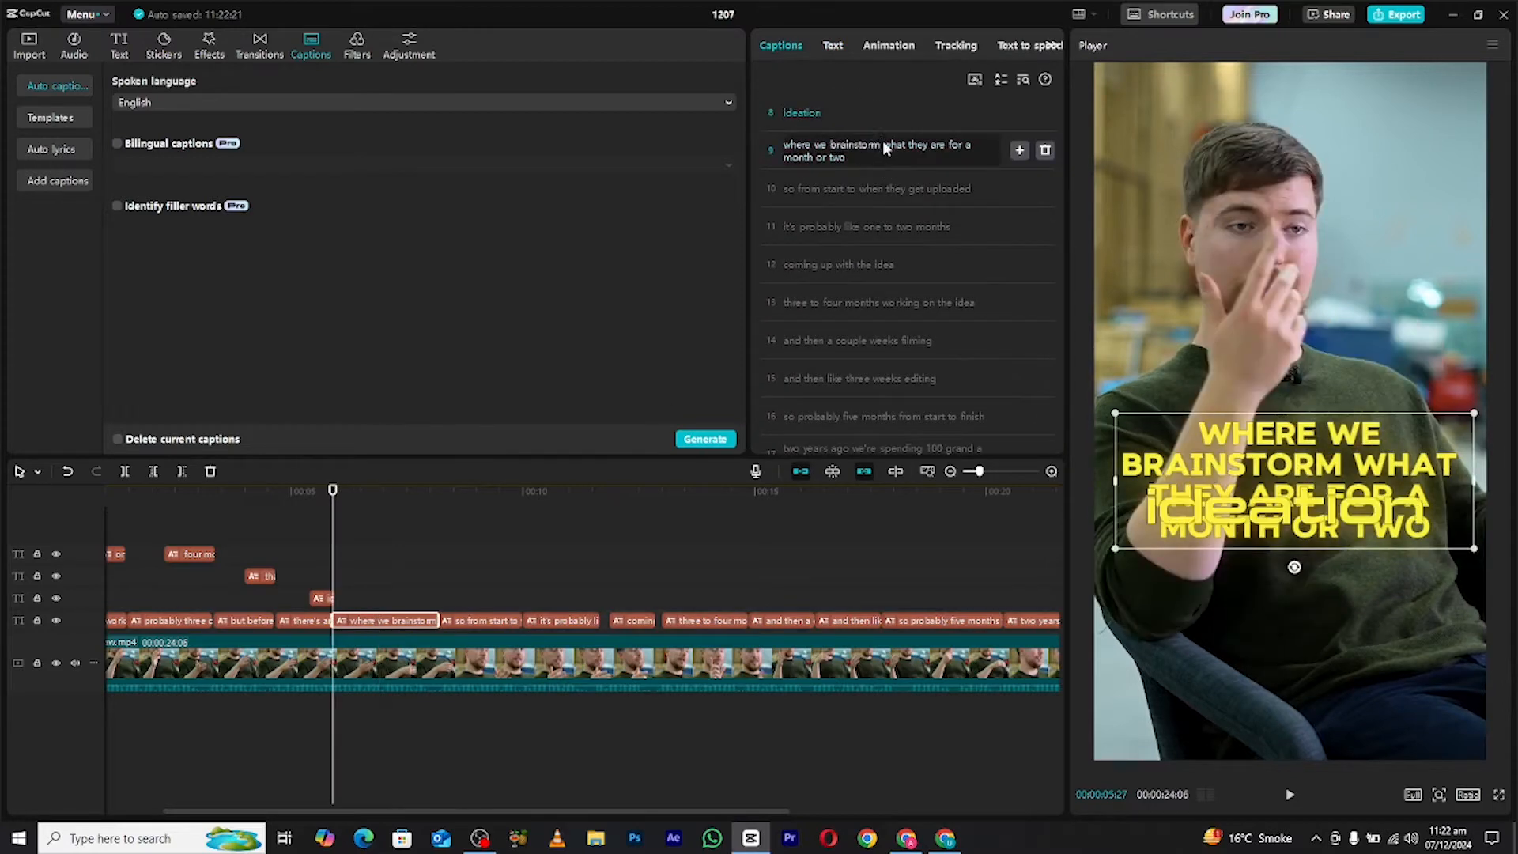
pyautogui.press('Return')
pyautogui.click(868, 187)
pyautogui.press('Return')
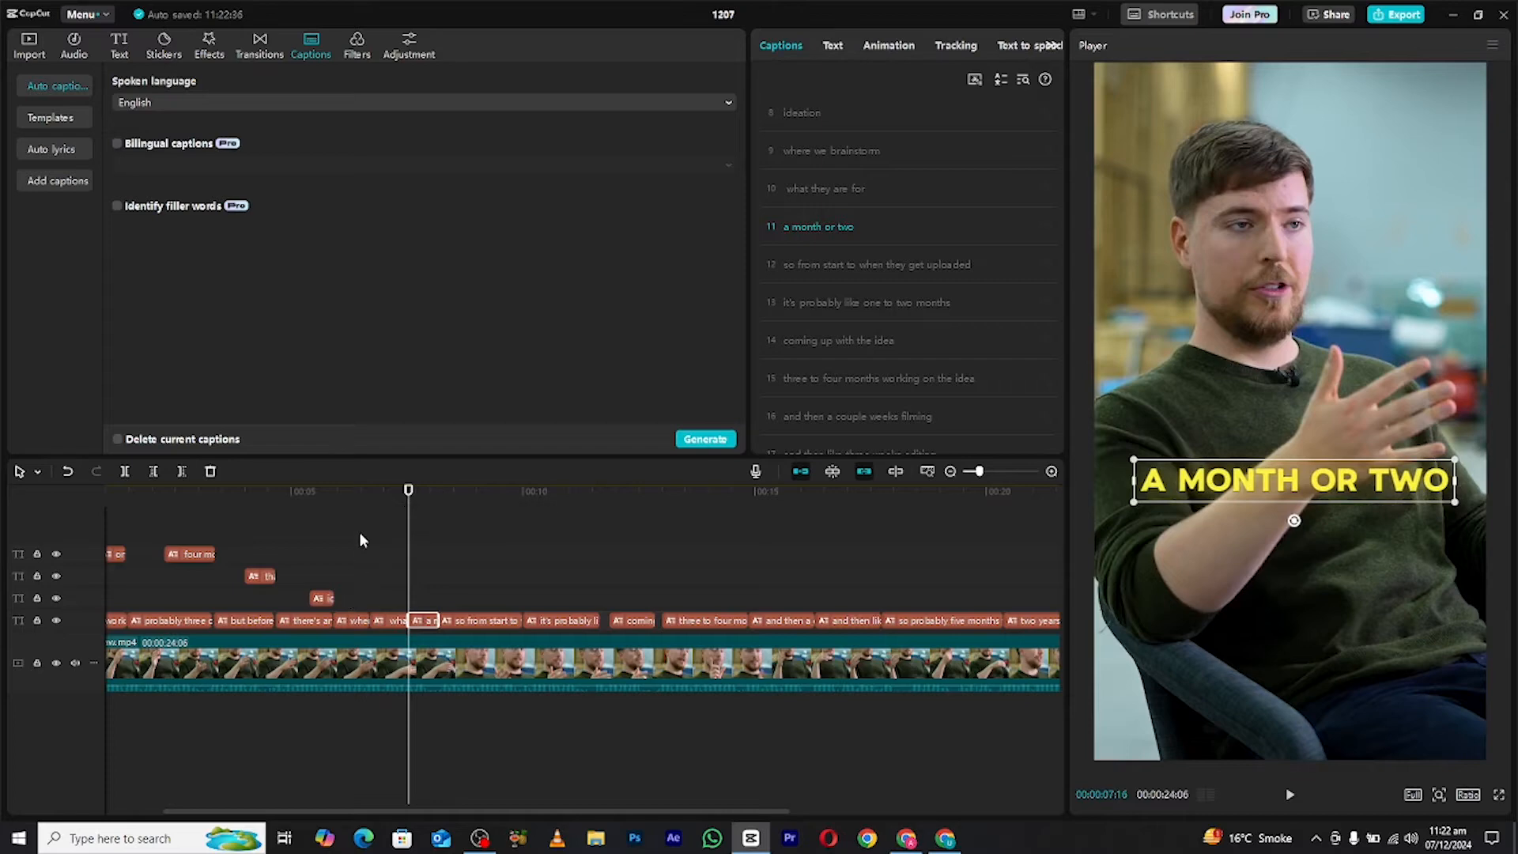
pyautogui.moveTo(433, 602)
pyautogui.mouseDown()
pyautogui.moveTo(407, 619)
pyautogui.moveTo(400, 599)
pyautogui.moveTo(369, 621)
pyautogui.moveTo(437, 621)
pyautogui.moveTo(426, 596)
pyautogui.moveTo(435, 622)
pyautogui.moveTo(419, 609)
pyautogui.mouseUp()
# - Set the font of "where we brainstorm" to Nếp gấp and place it on one line above "what they are for"
pyautogui.click(397, 645)
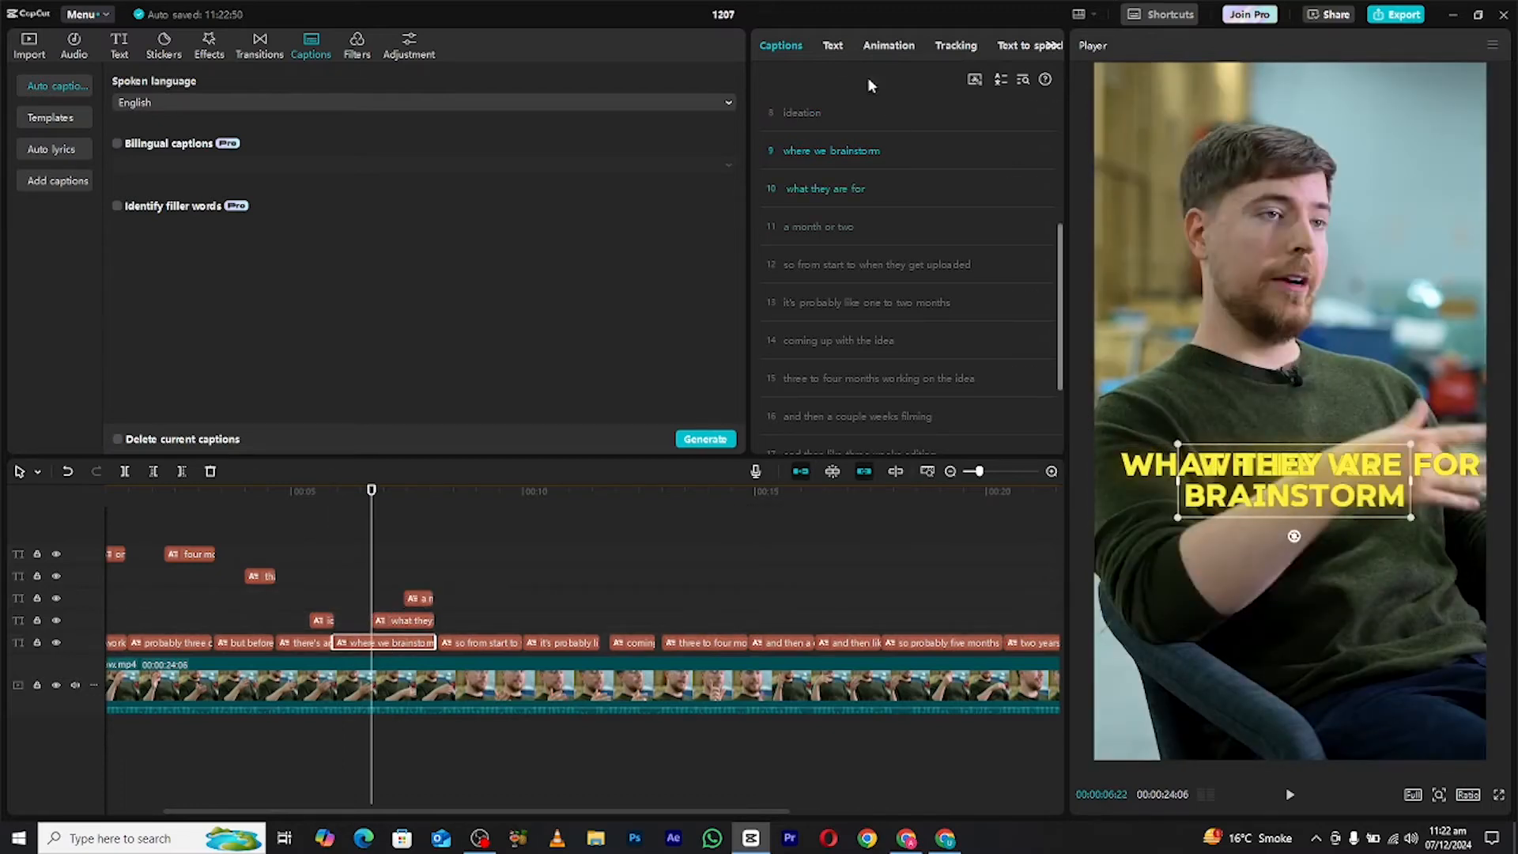
pyautogui.click(833, 45)
pyautogui.click(870, 211)
pyautogui.scroll(-1, 968, 371)
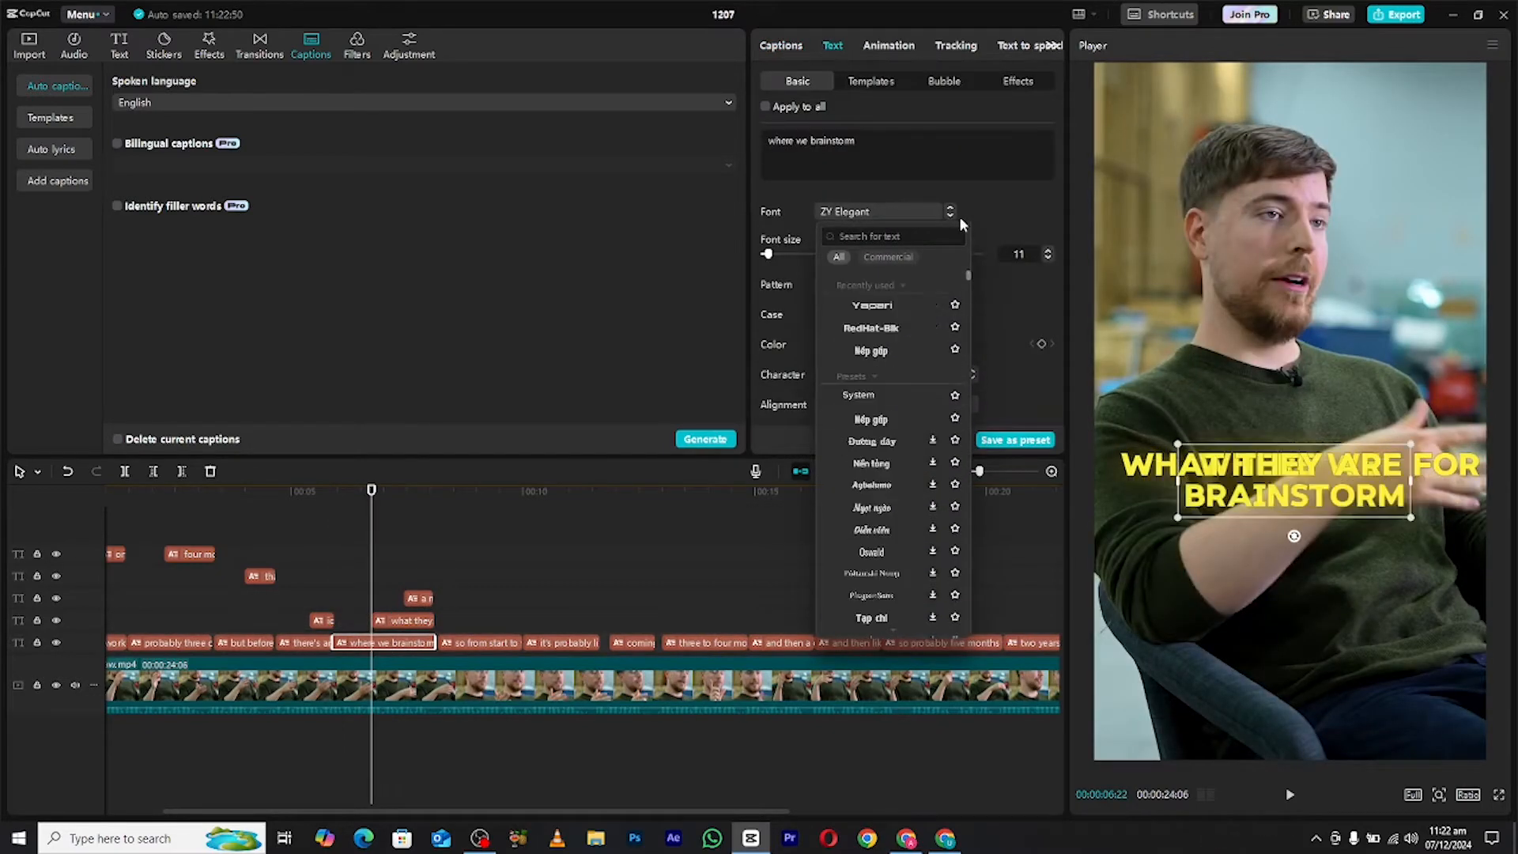
pyautogui.click(891, 417)
pyautogui.moveTo(1398, 404); pyautogui.dragTo(1359, 427)
# - Set the font of "what they are for" to RedHatDisplay-Black and place it just below the end of "where we brainstorm"
pyautogui.click(393, 621)
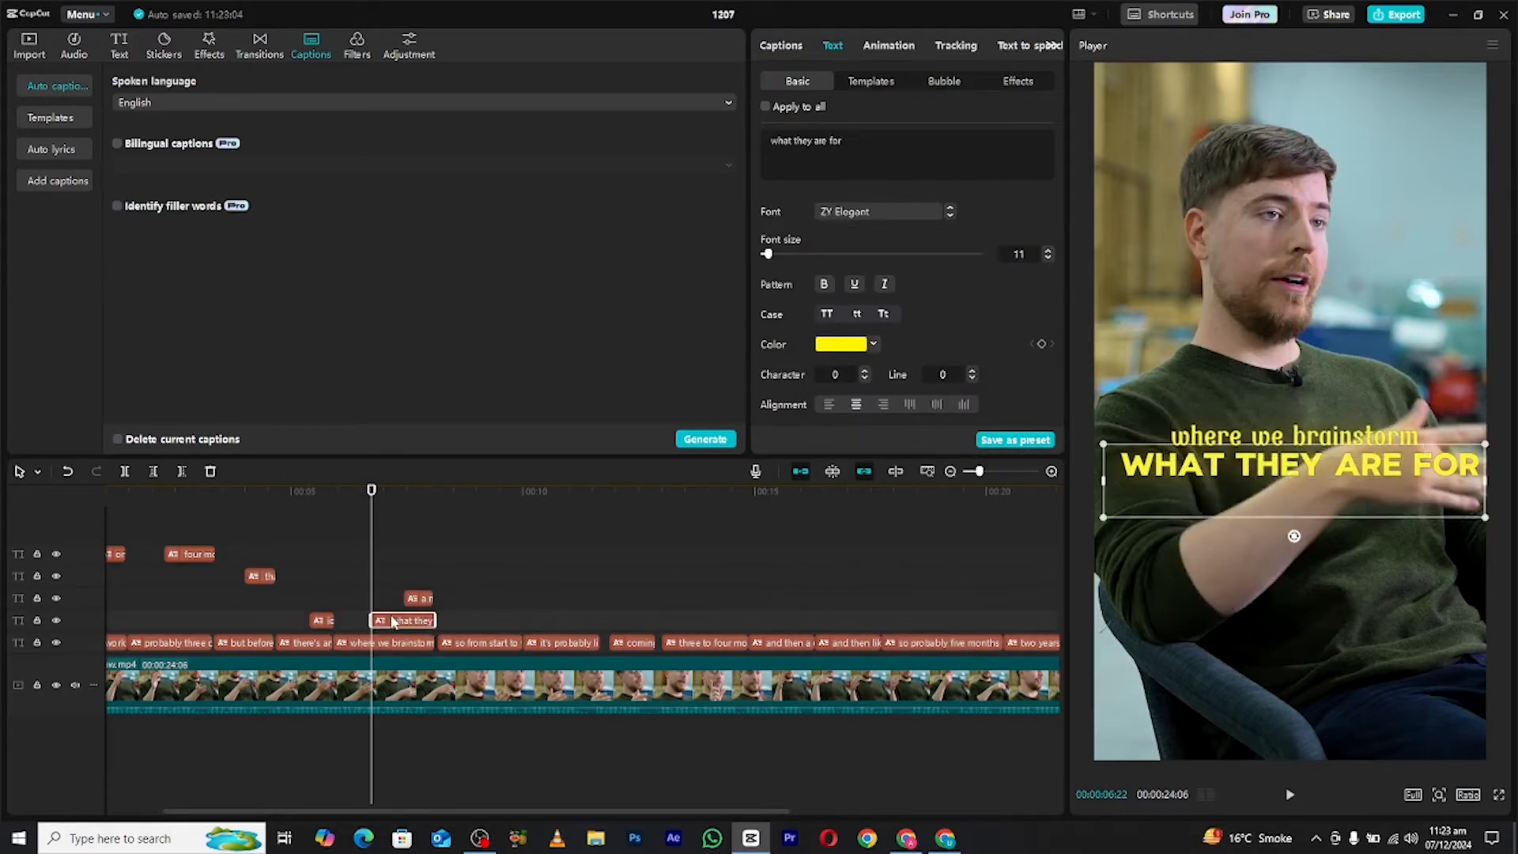
pyautogui.click(844, 208)
pyautogui.scroll(2, 956, 357)
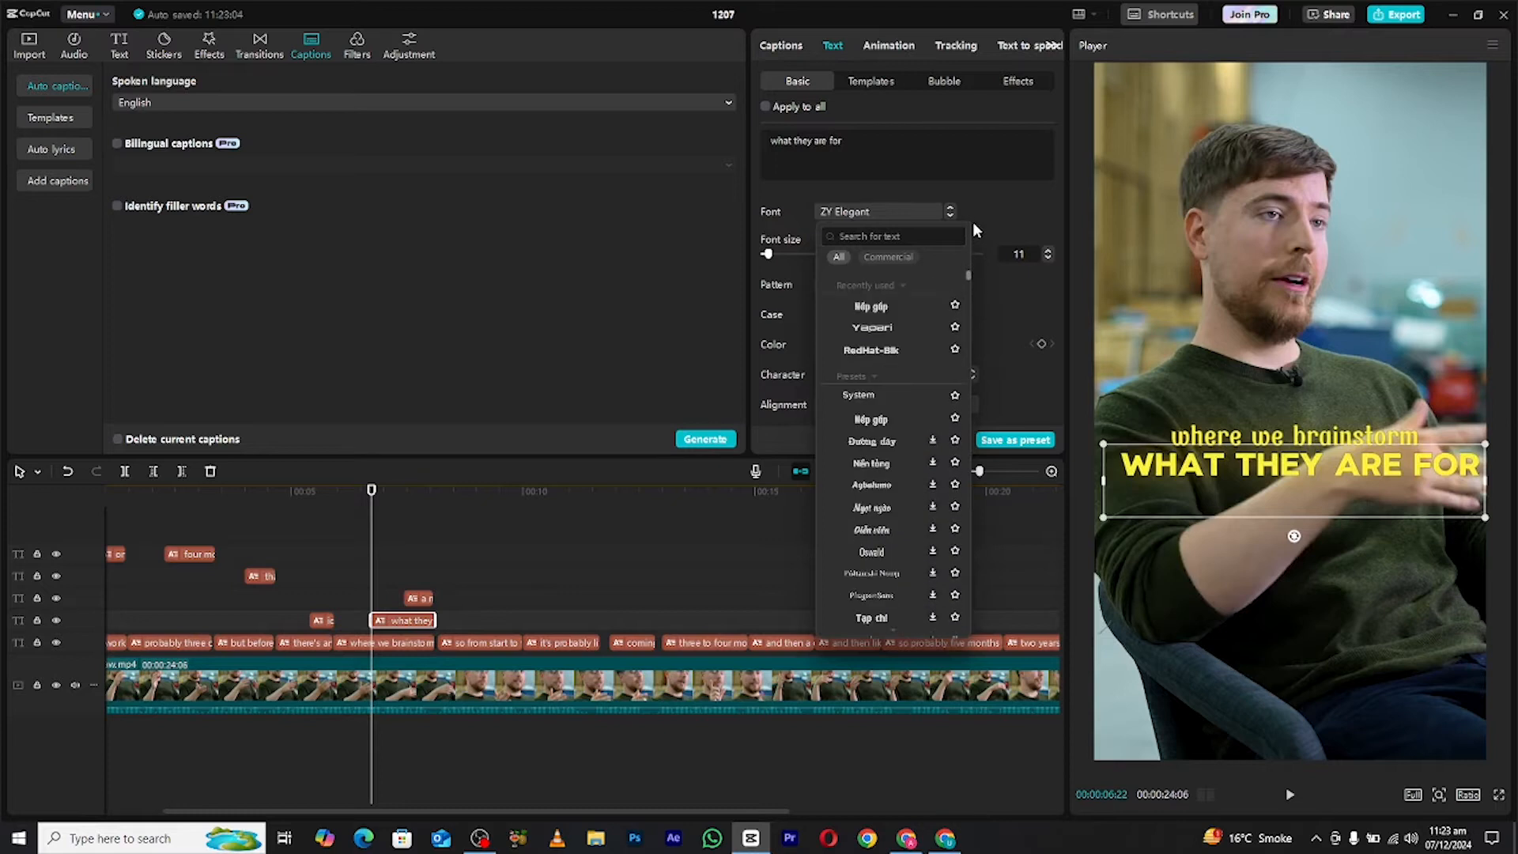
pyautogui.click(889, 346)
pyautogui.moveTo(1233, 481); pyautogui.dragTo(1315, 457)
# - Set the font of the "a month or two" caption to Yapari-Bold
pyautogui.click(419, 601)
pyautogui.click(857, 212)
pyautogui.scroll(1, 893, 395)
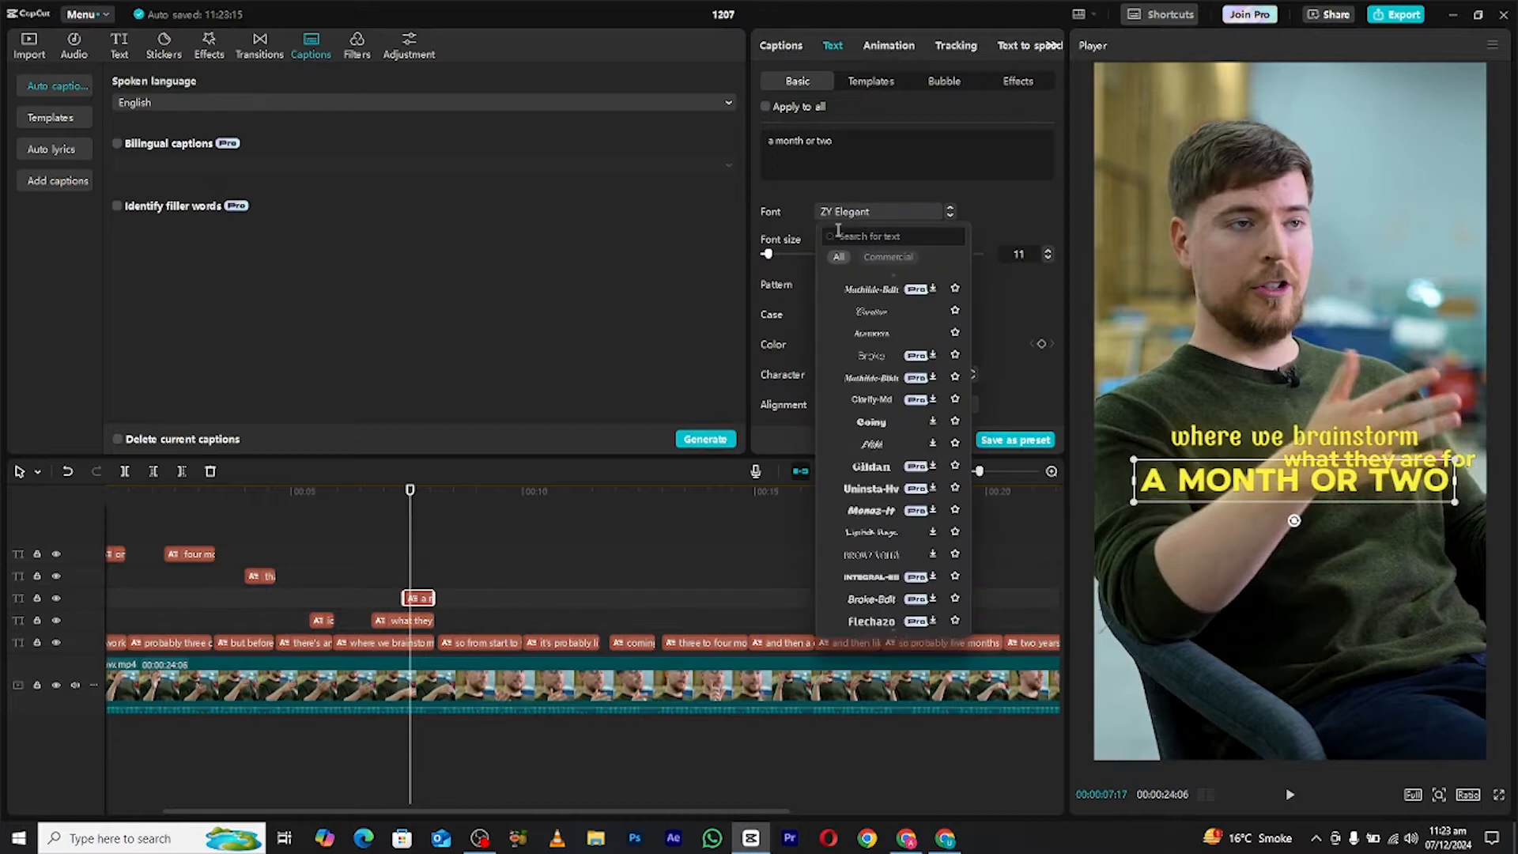
pyautogui.moveTo(968, 368); pyautogui.dragTo(963, 171)
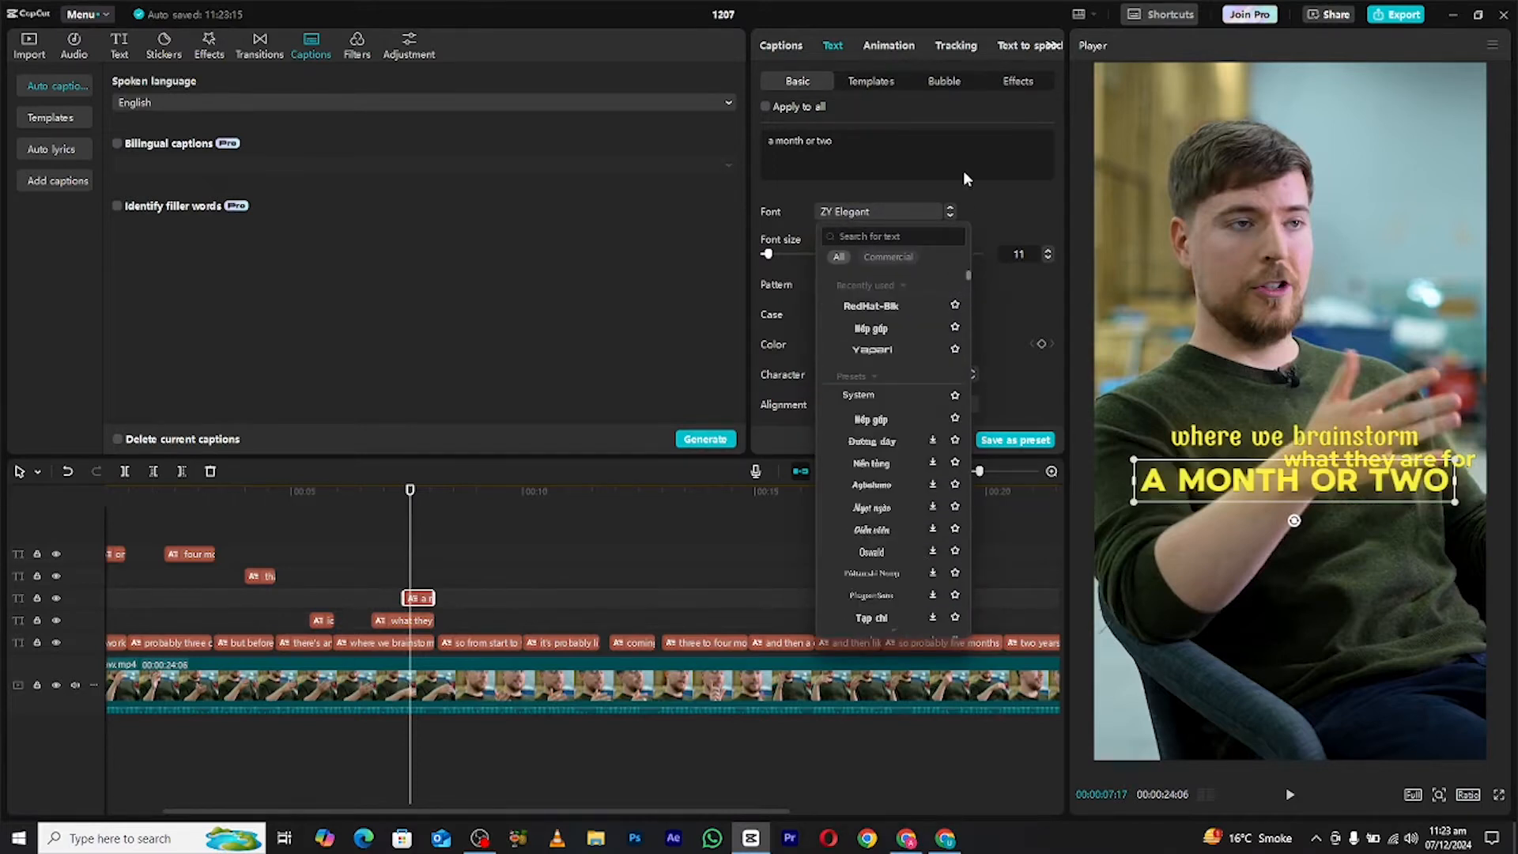
pyautogui.click(894, 348)
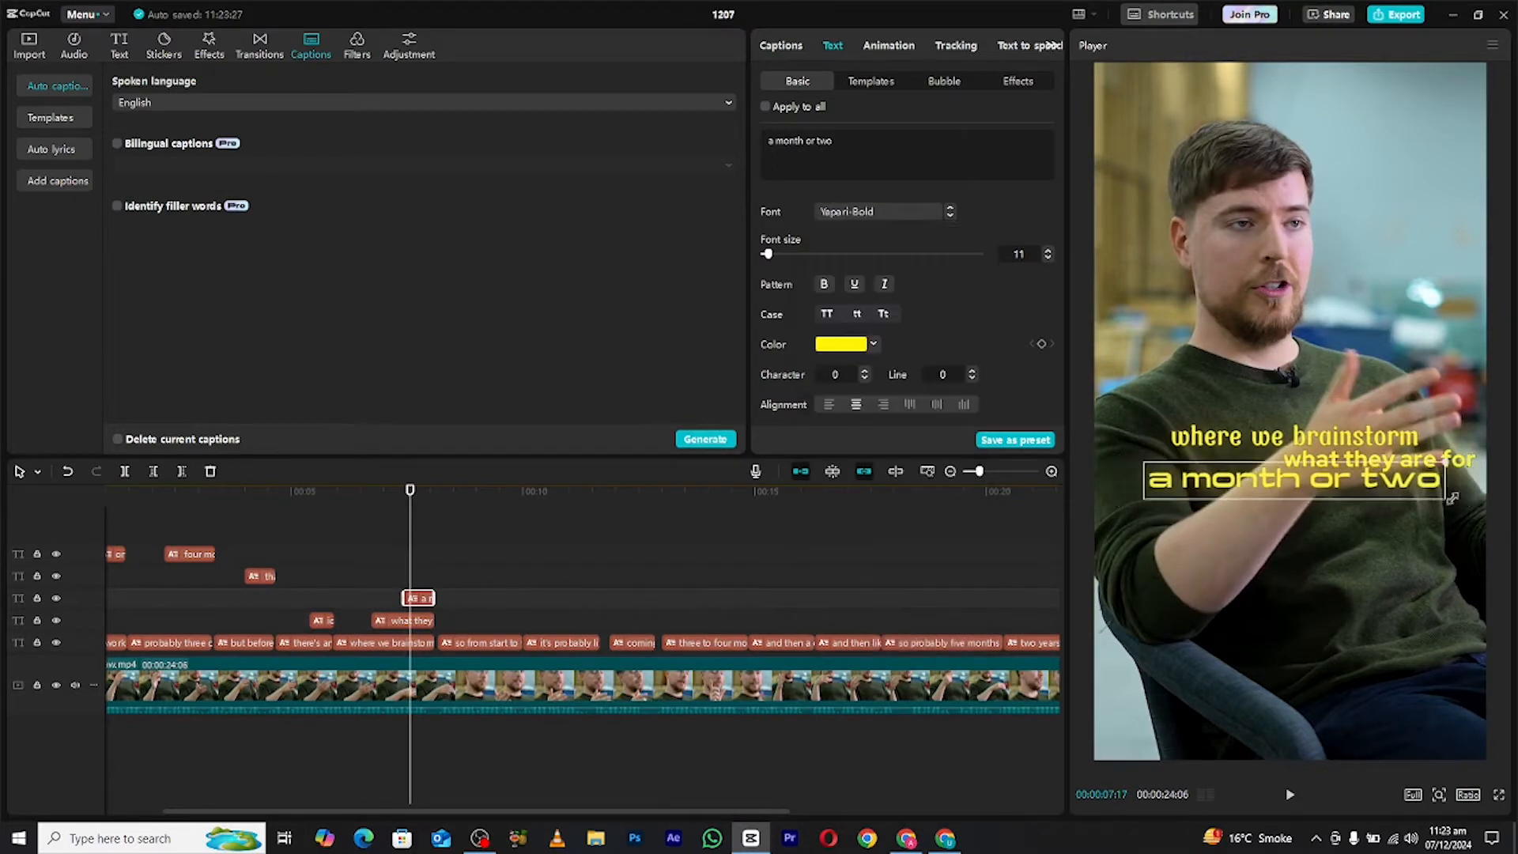
# - Play the video from the beginning to review the styled captions, and return to the first caption
pyautogui.moveTo(304, 497); pyautogui.dragTo(2, 498)
pyautogui.press('space')
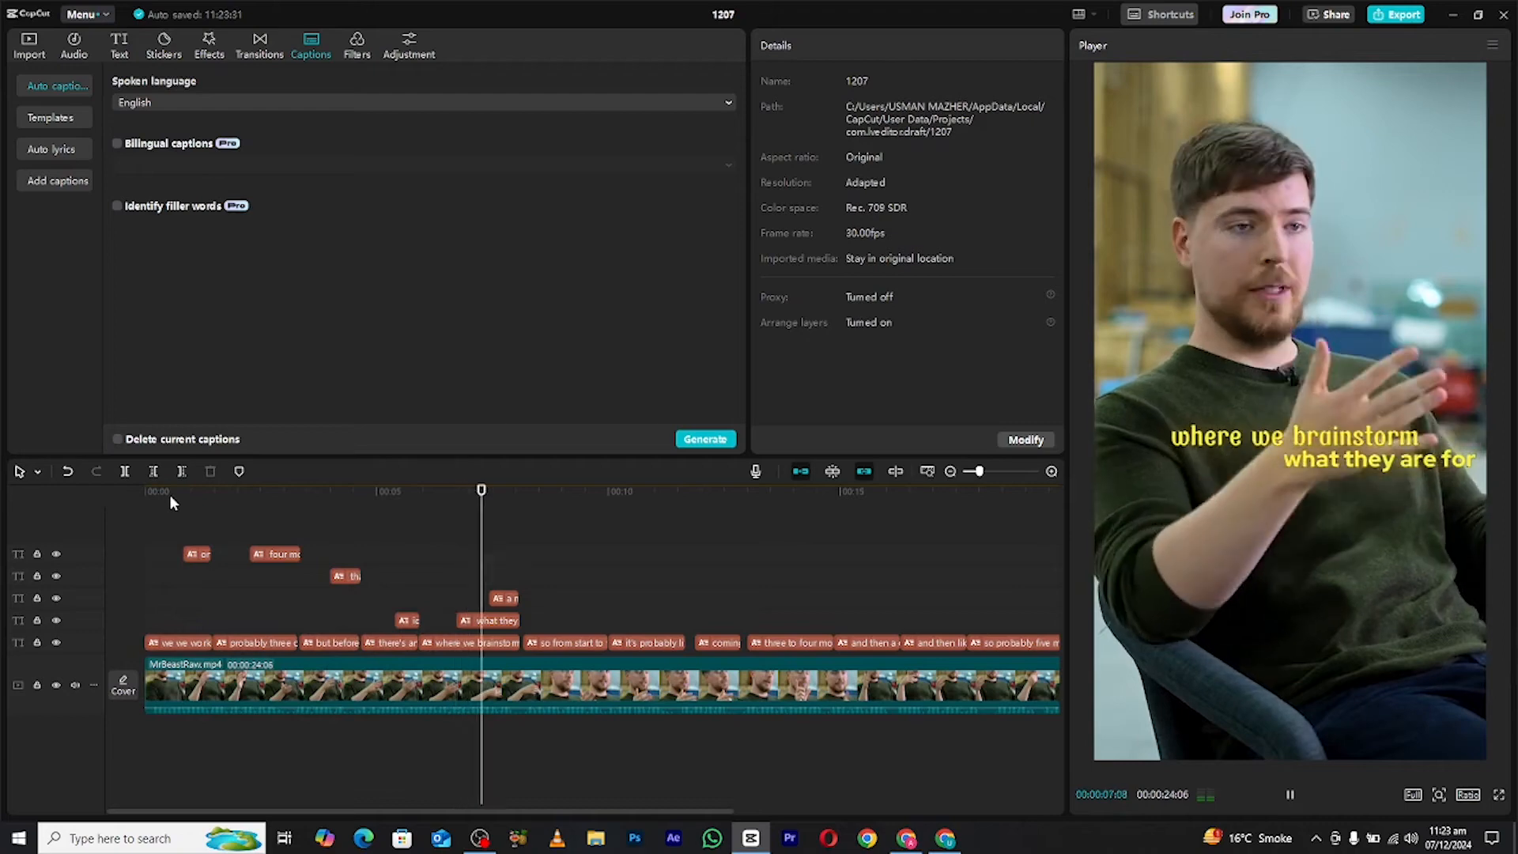
pyautogui.moveTo(174, 504)
pyautogui.mouseDown()
pyautogui.moveTo(194, 506)
pyautogui.moveTo(162, 509)
pyautogui.mouseUp()
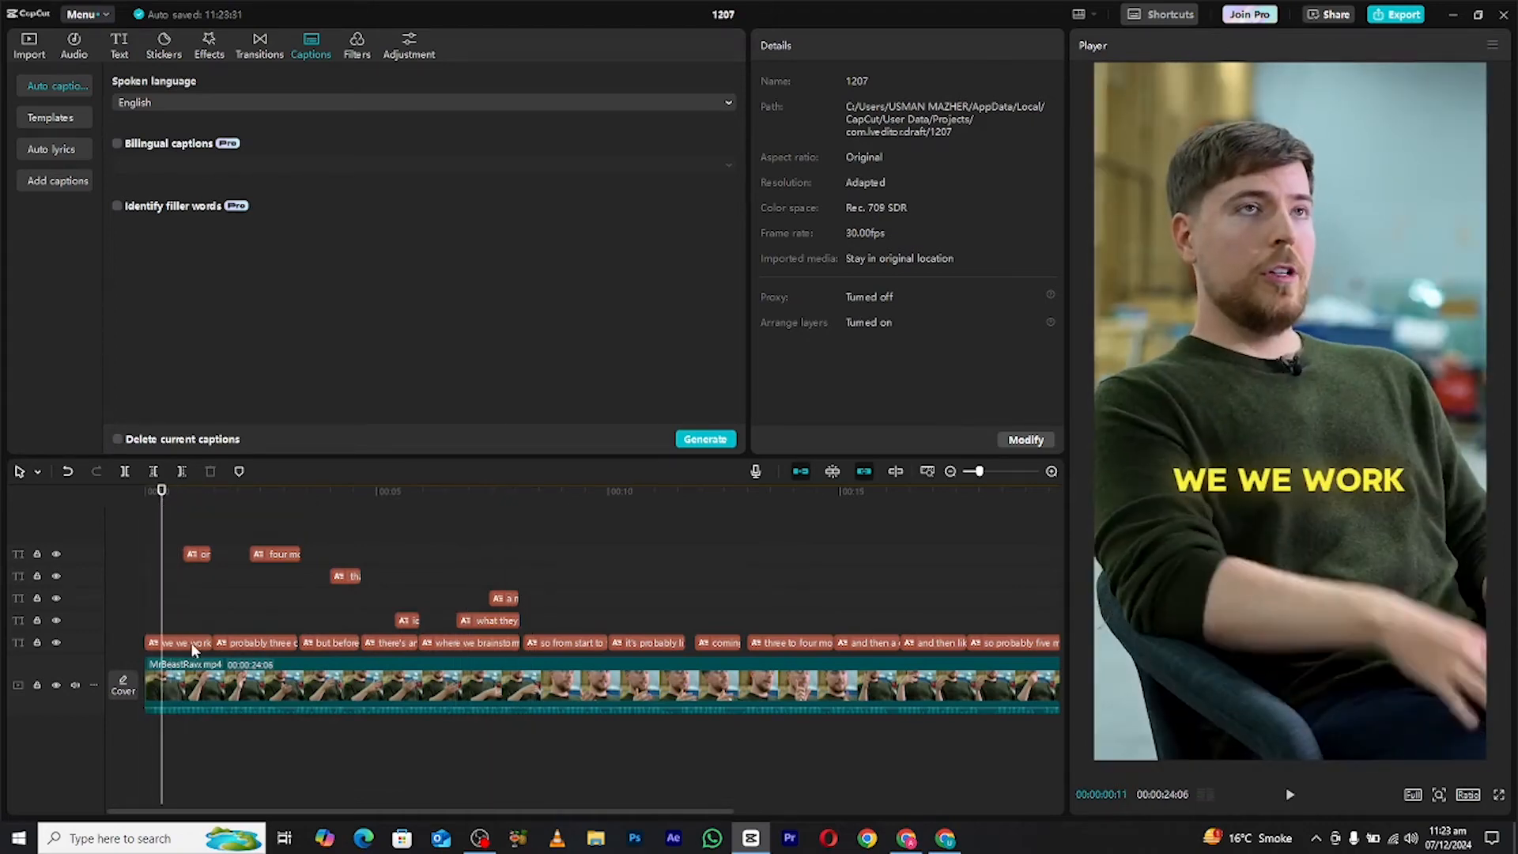
# - Set the font of the first caption, "we we work", to Nếp gấp and enlarge it slightly
pyautogui.click(168, 644)
pyautogui.click(904, 219)
pyautogui.moveTo(970, 340); pyautogui.dragTo(970, 231)
pyautogui.click(882, 418)
pyautogui.moveTo(1371, 500); pyautogui.dragTo(1401, 515)
# - Set the font of "probably three or" to Nếp gấp, enlarge it and keep it centered in the frame
pyautogui.moveTo(164, 504); pyautogui.dragTo(241, 506)
pyautogui.click(257, 642)
pyautogui.click(842, 215)
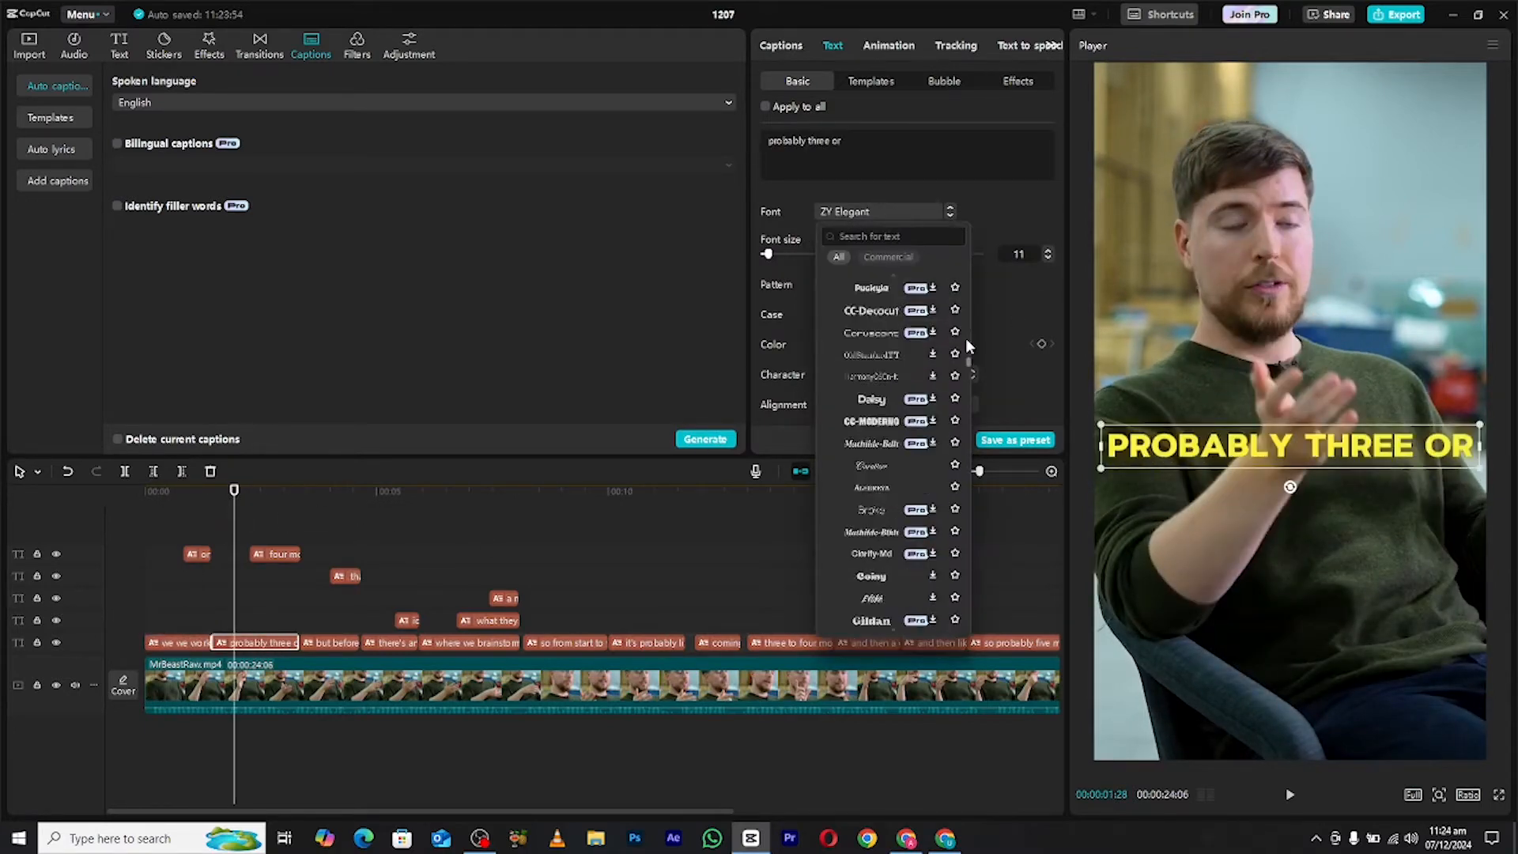
pyautogui.click(890, 433)
pyautogui.moveTo(1385, 424); pyautogui.dragTo(1422, 417)
pyautogui.moveTo(1306, 435); pyautogui.dragTo(1315, 439)
# - Place "four months in advance" directly under "probably three or" and set its font to RedHatDisplay-Black
pyautogui.moveTo(235, 496); pyautogui.dragTo(273, 498)
pyautogui.click(289, 556)
pyautogui.moveTo(1272, 472); pyautogui.dragTo(1276, 485)
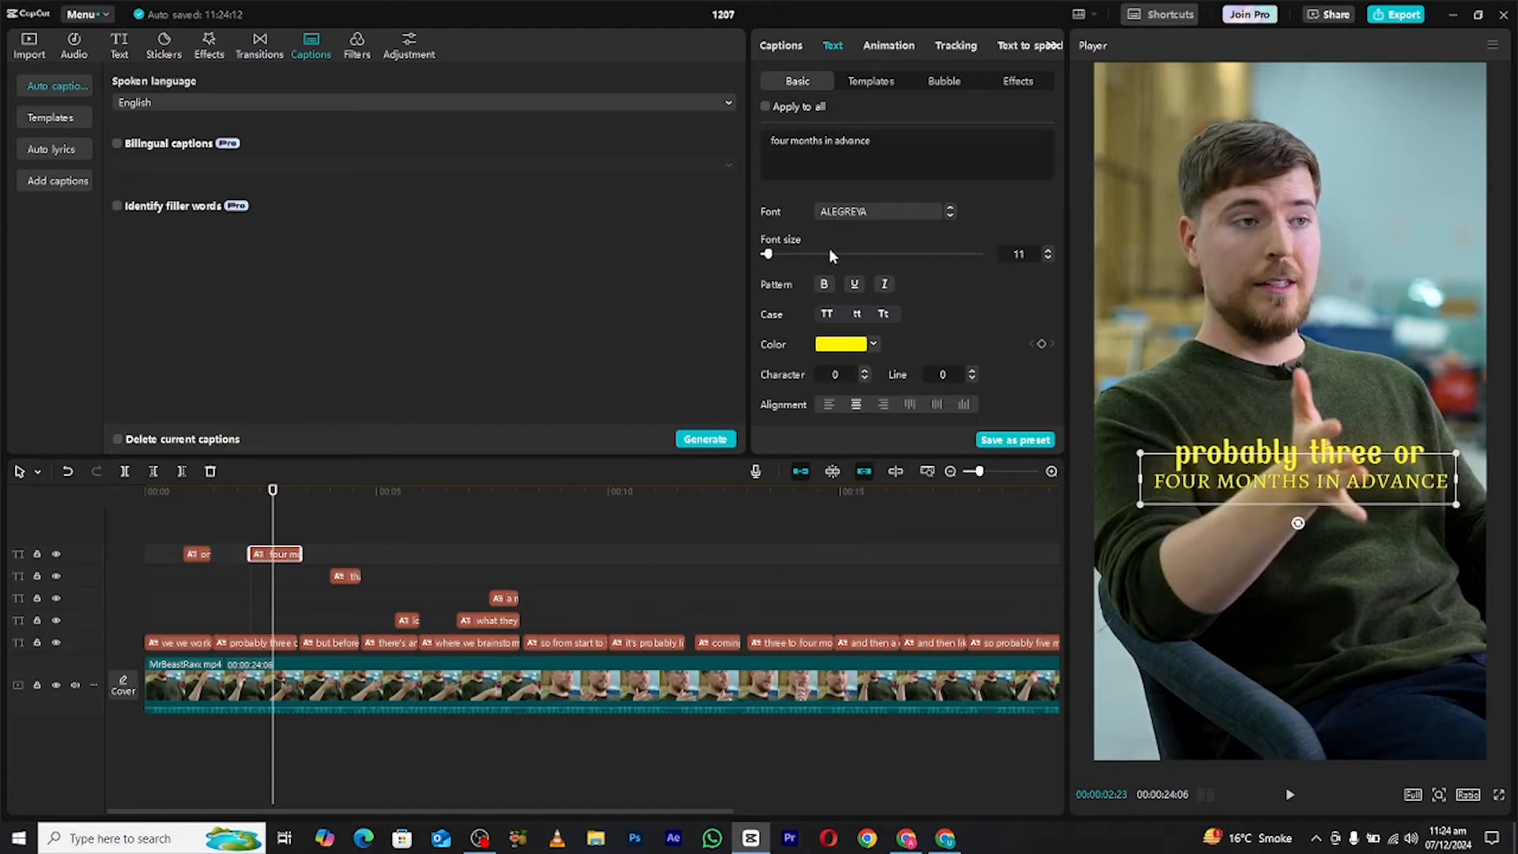
pyautogui.click(870, 211)
pyautogui.click(869, 210)
pyautogui.click(870, 211)
pyautogui.click(904, 347)
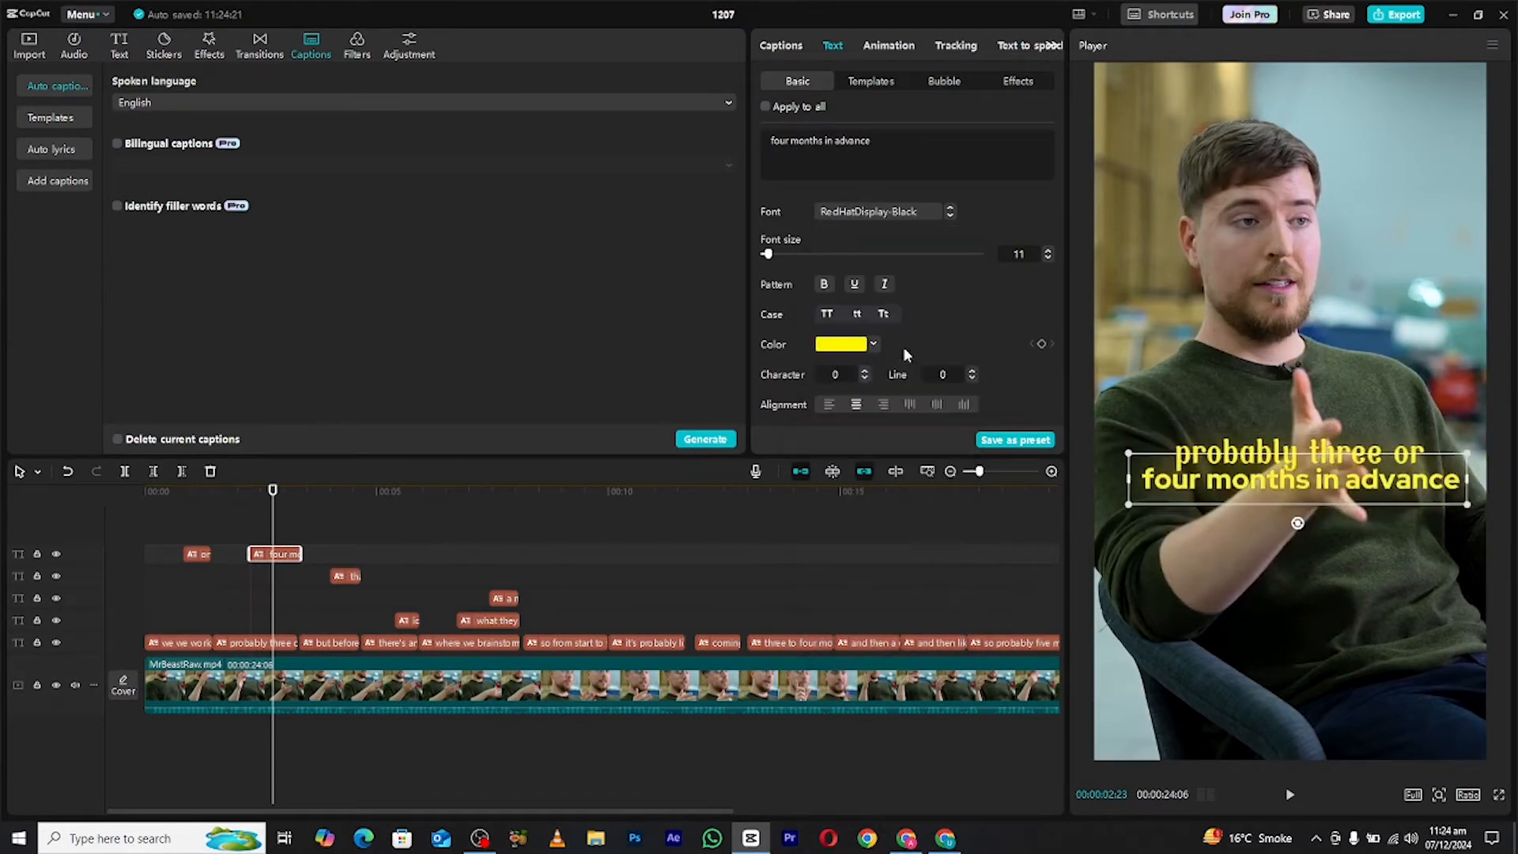
# - Play through to the end of "it's probably like one to two months" and cut off the rest of the video there
pyautogui.moveTo(308, 505); pyautogui.dragTo(395, 526)
pyautogui.press('space')
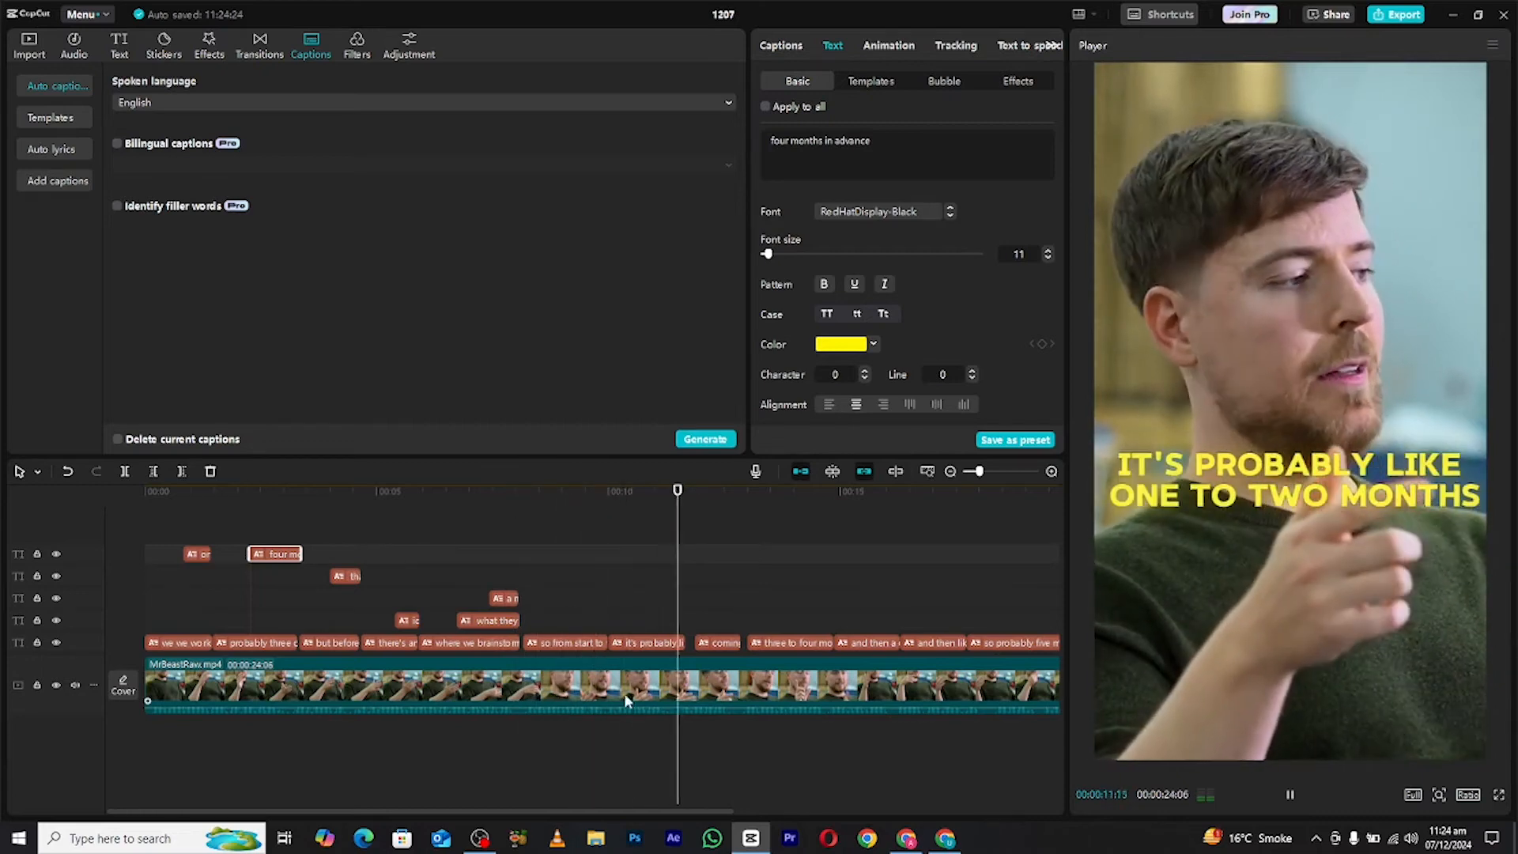
pyautogui.click(619, 690)
pyautogui.click(180, 471)
# - Split the "so from start to" caption before "when they" and before "get uploaded", stacking the pieces on separate tracks with a common end
pyautogui.click(643, 510)
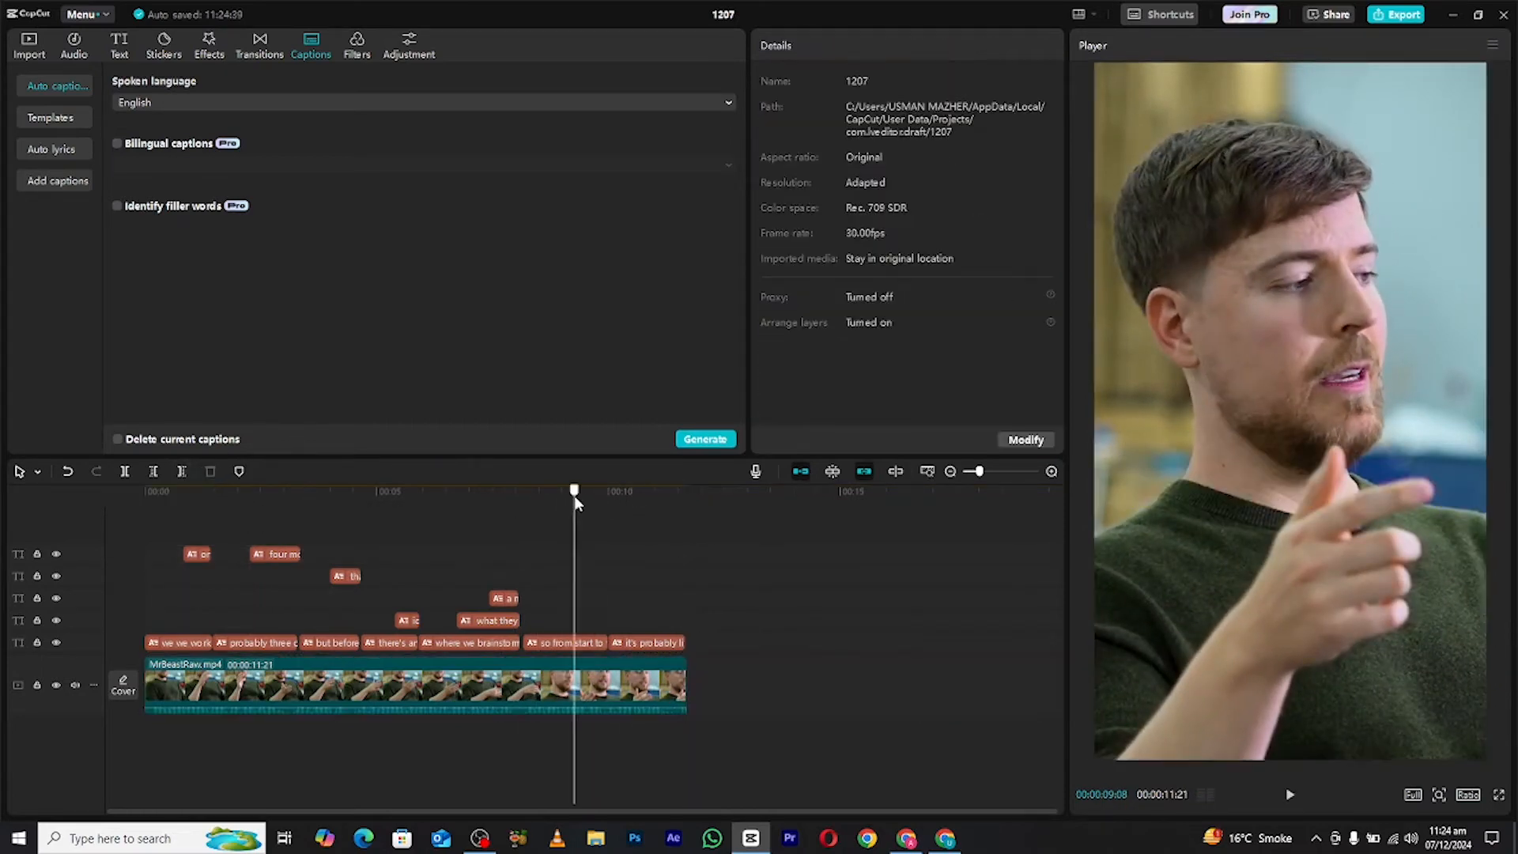
pyautogui.click(566, 492)
pyautogui.click(566, 642)
pyautogui.click(788, 49)
pyautogui.click(858, 397)
pyautogui.press('Return')
pyautogui.click(827, 436)
pyautogui.press('Return')
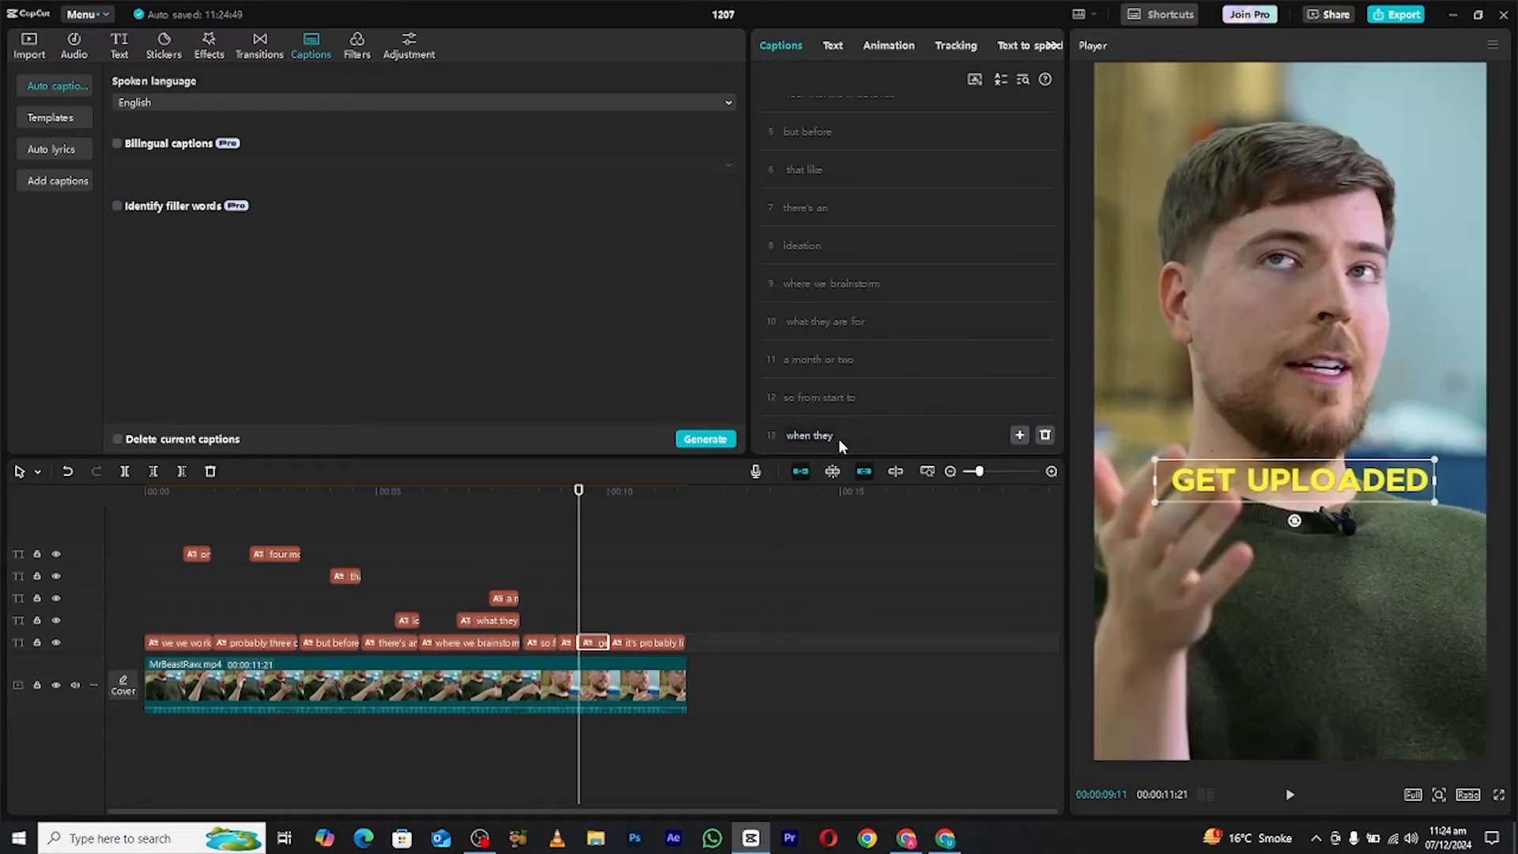
pyautogui.moveTo(586, 608); pyautogui.dragTo(587, 612)
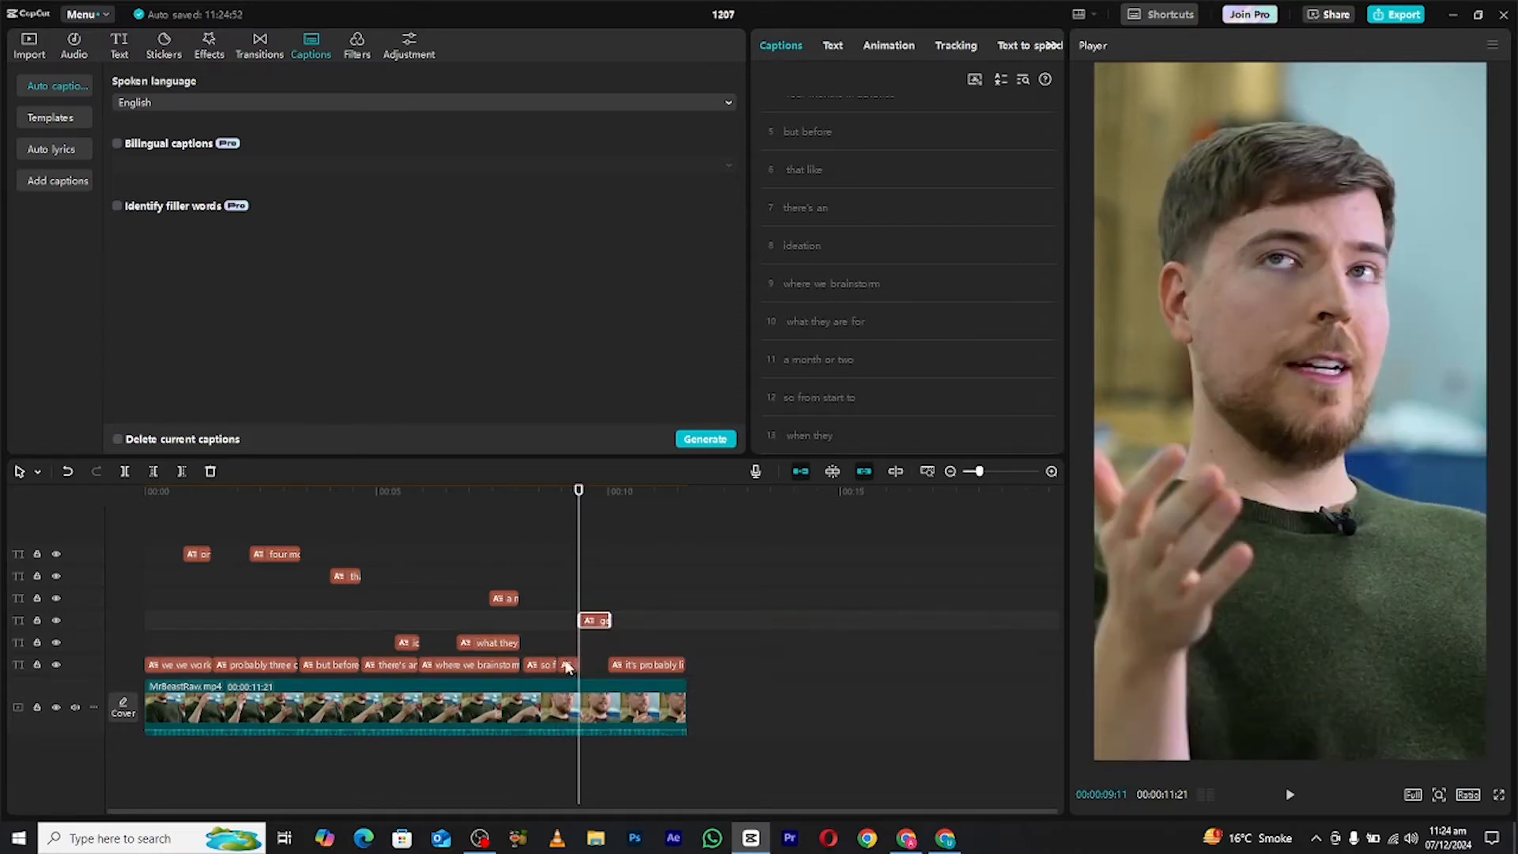
pyautogui.moveTo(585, 673); pyautogui.dragTo(585, 644)
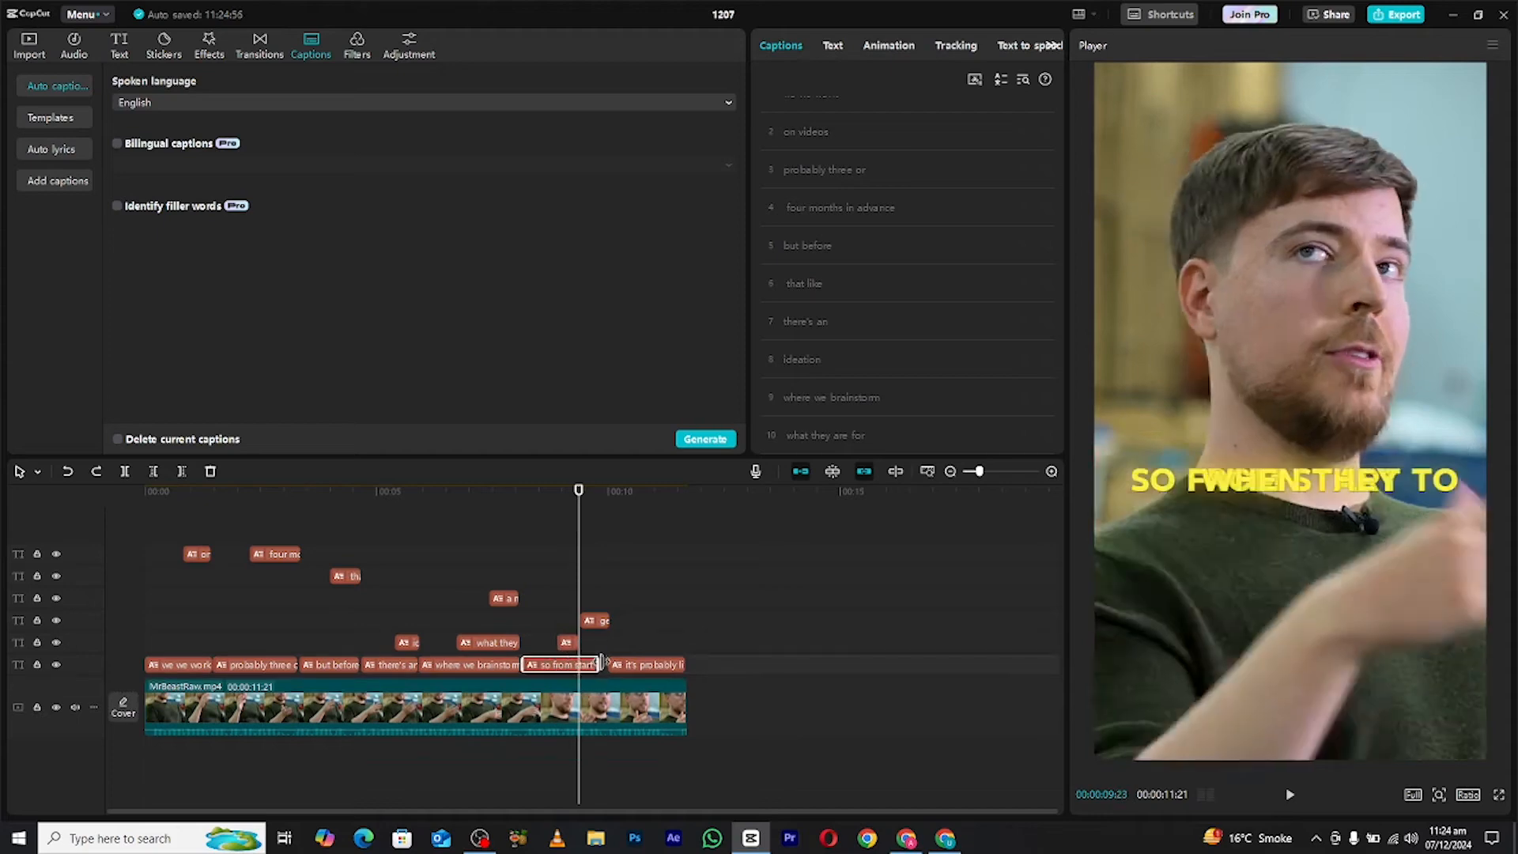
# - Set the font of "so from start to" to Nếp gấp, then enlarge it and position it near the frame's center
pyautogui.click(558, 664)
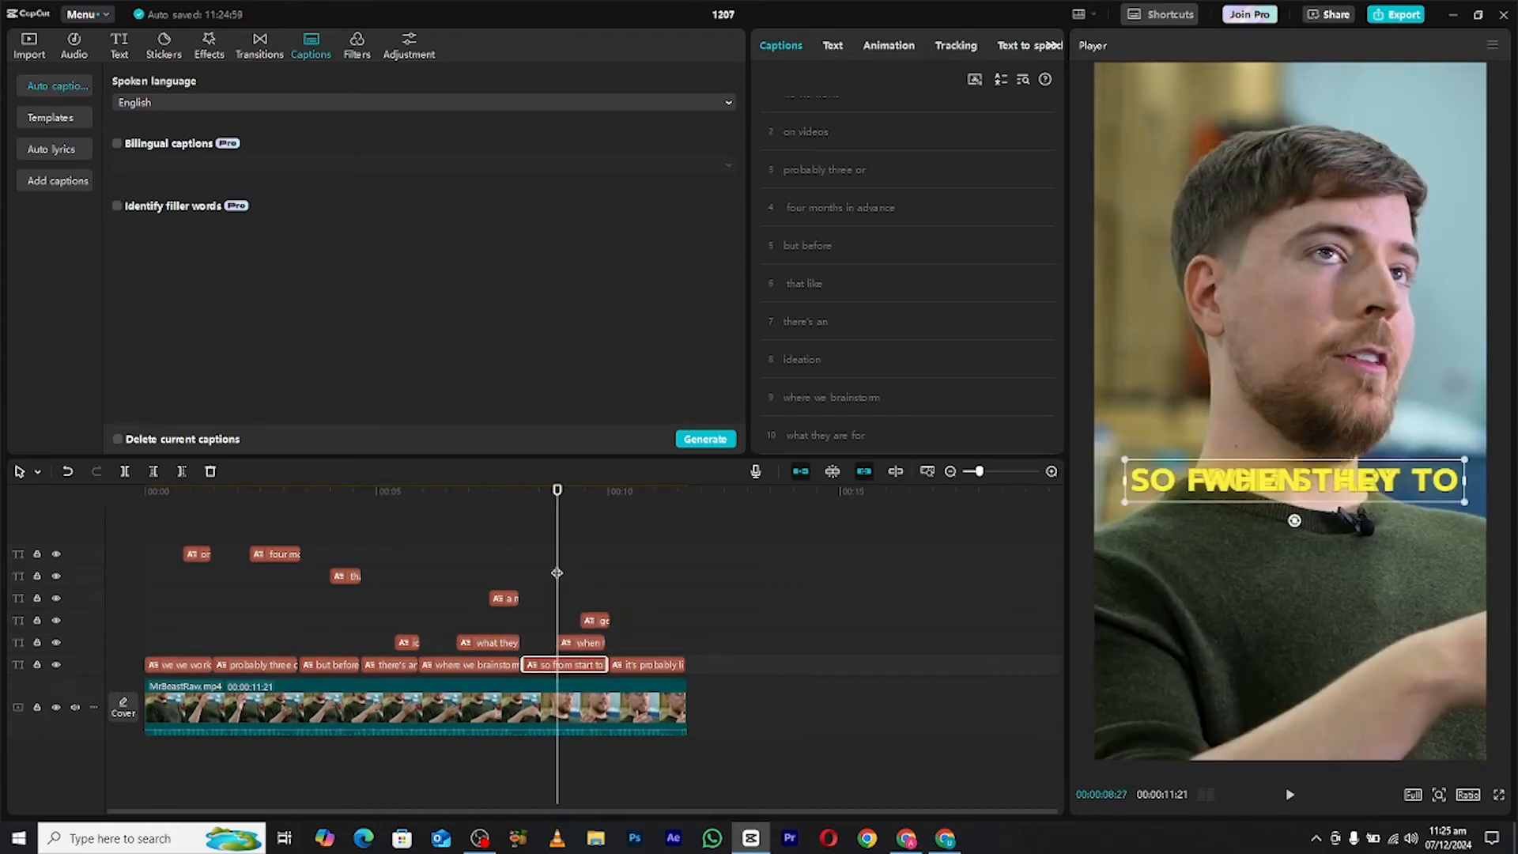
pyautogui.click(541, 503)
pyautogui.click(835, 49)
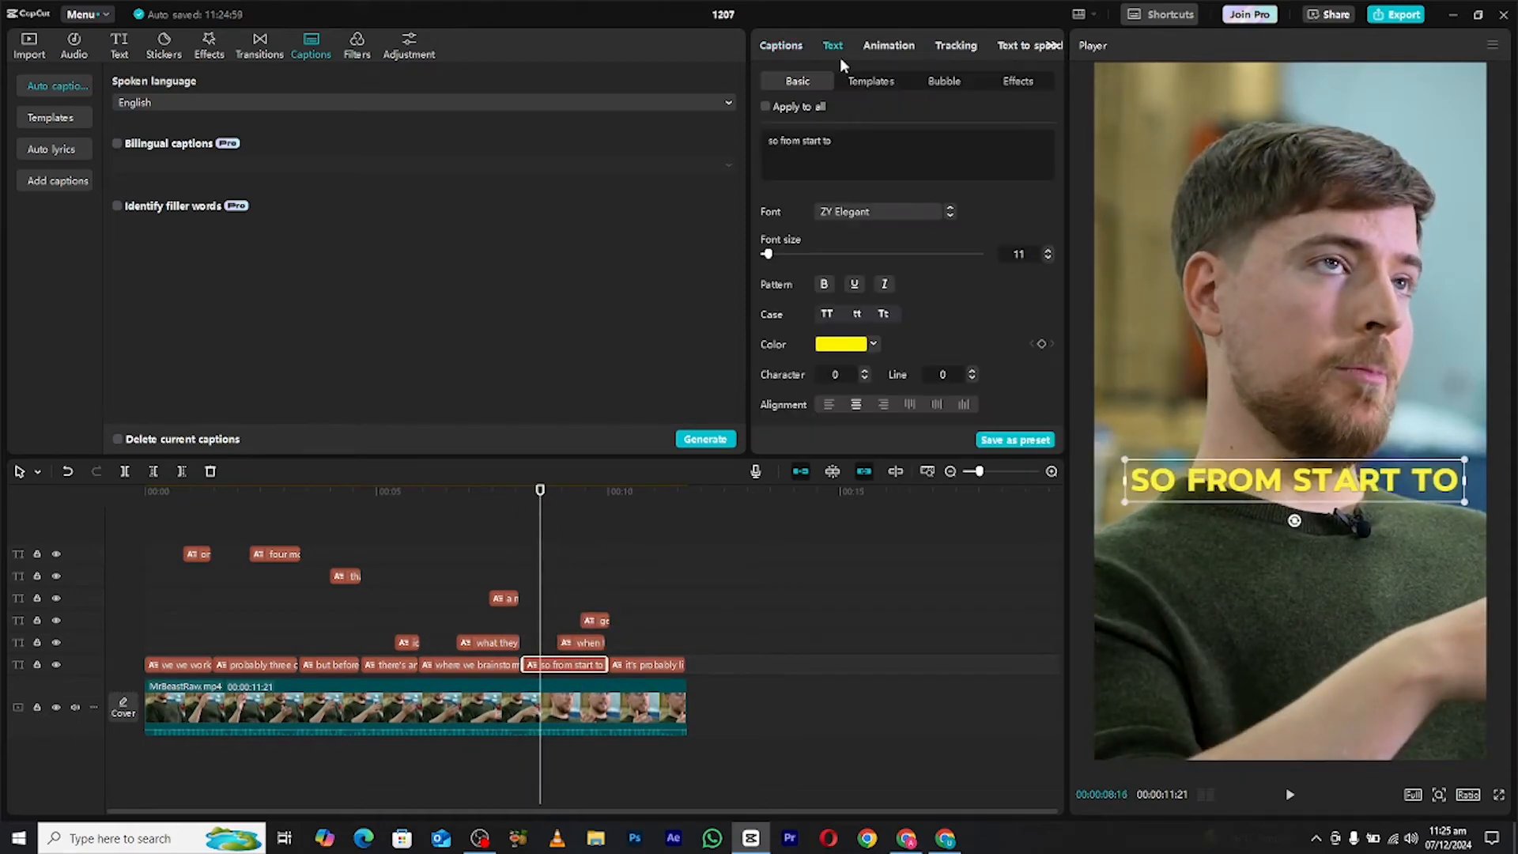
pyautogui.click(838, 217)
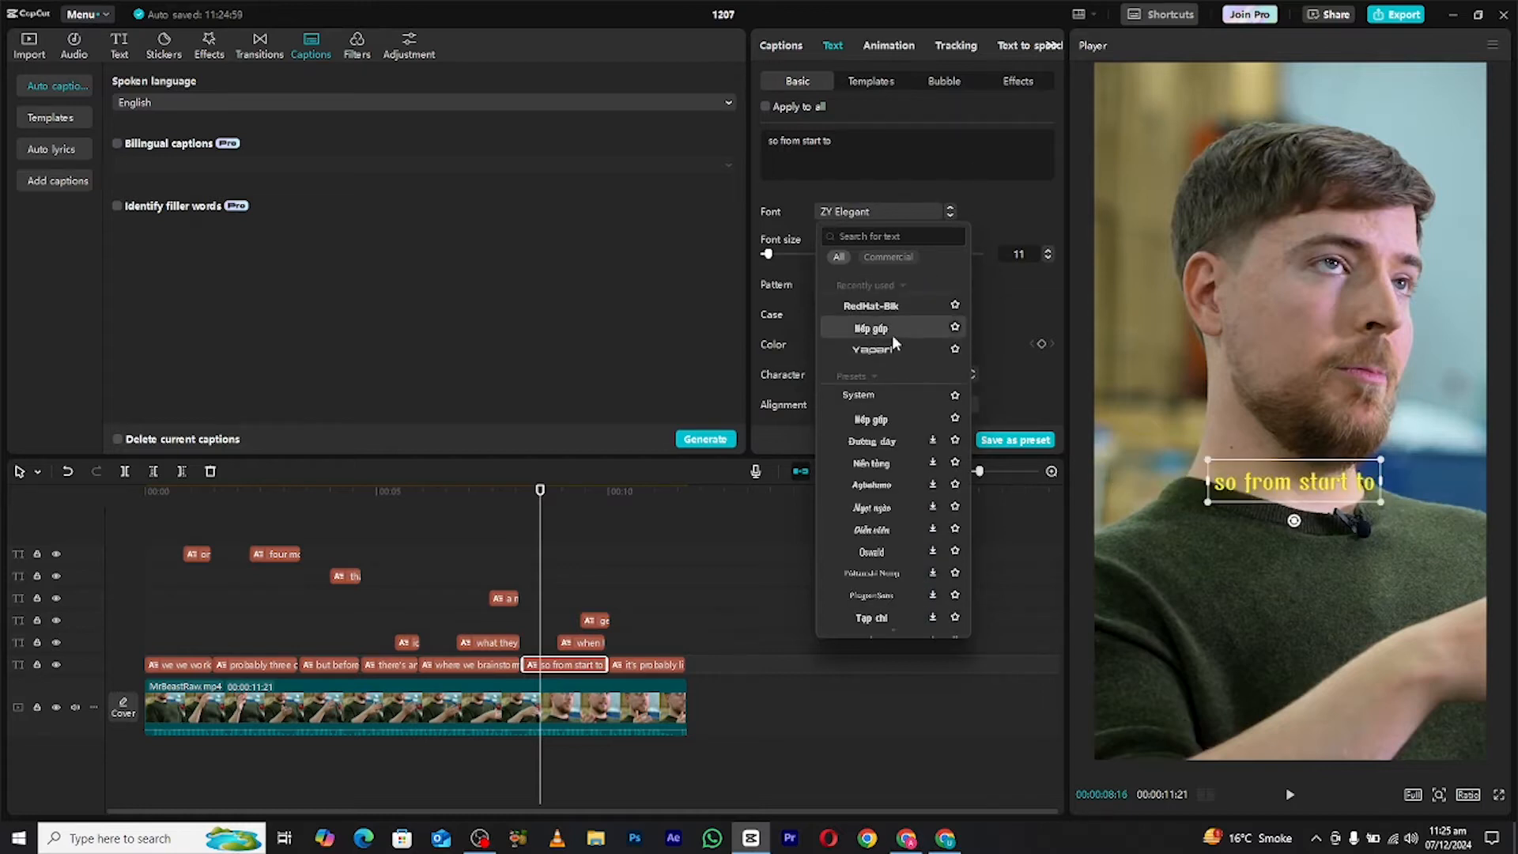
pyautogui.click(871, 329)
pyautogui.moveTo(1385, 459); pyautogui.dragTo(1446, 443)
pyautogui.moveTo(1308, 449); pyautogui.dragTo(1319, 452)
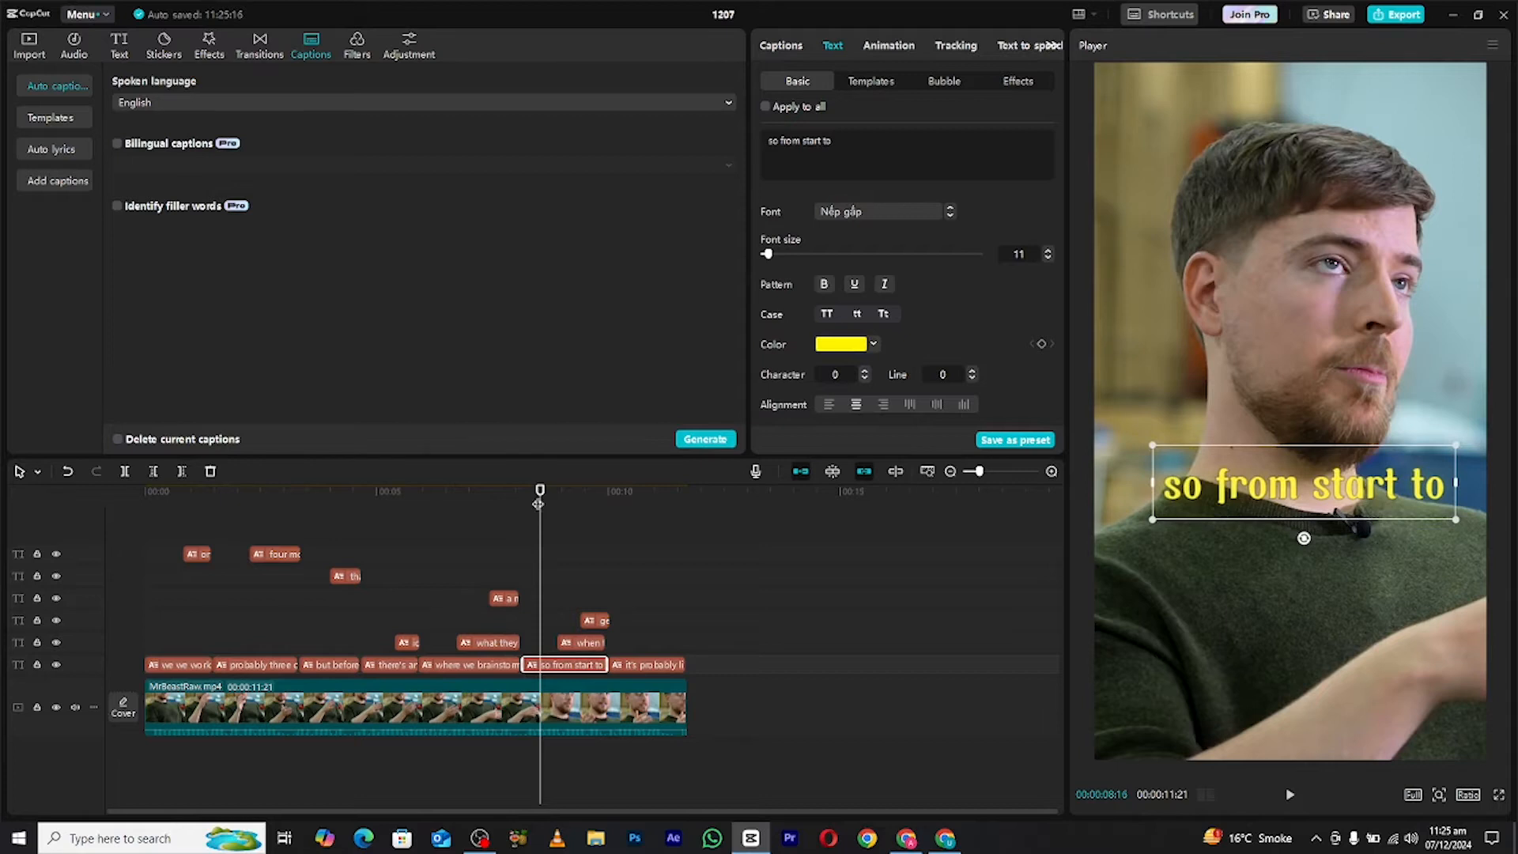
# - Place "when they" below and to the left of "so from start to" and set its font to Yapari-Bold
pyautogui.moveTo(538, 504); pyautogui.dragTo(569, 498)
pyautogui.moveTo(1301, 488); pyautogui.dragTo(1191, 528)
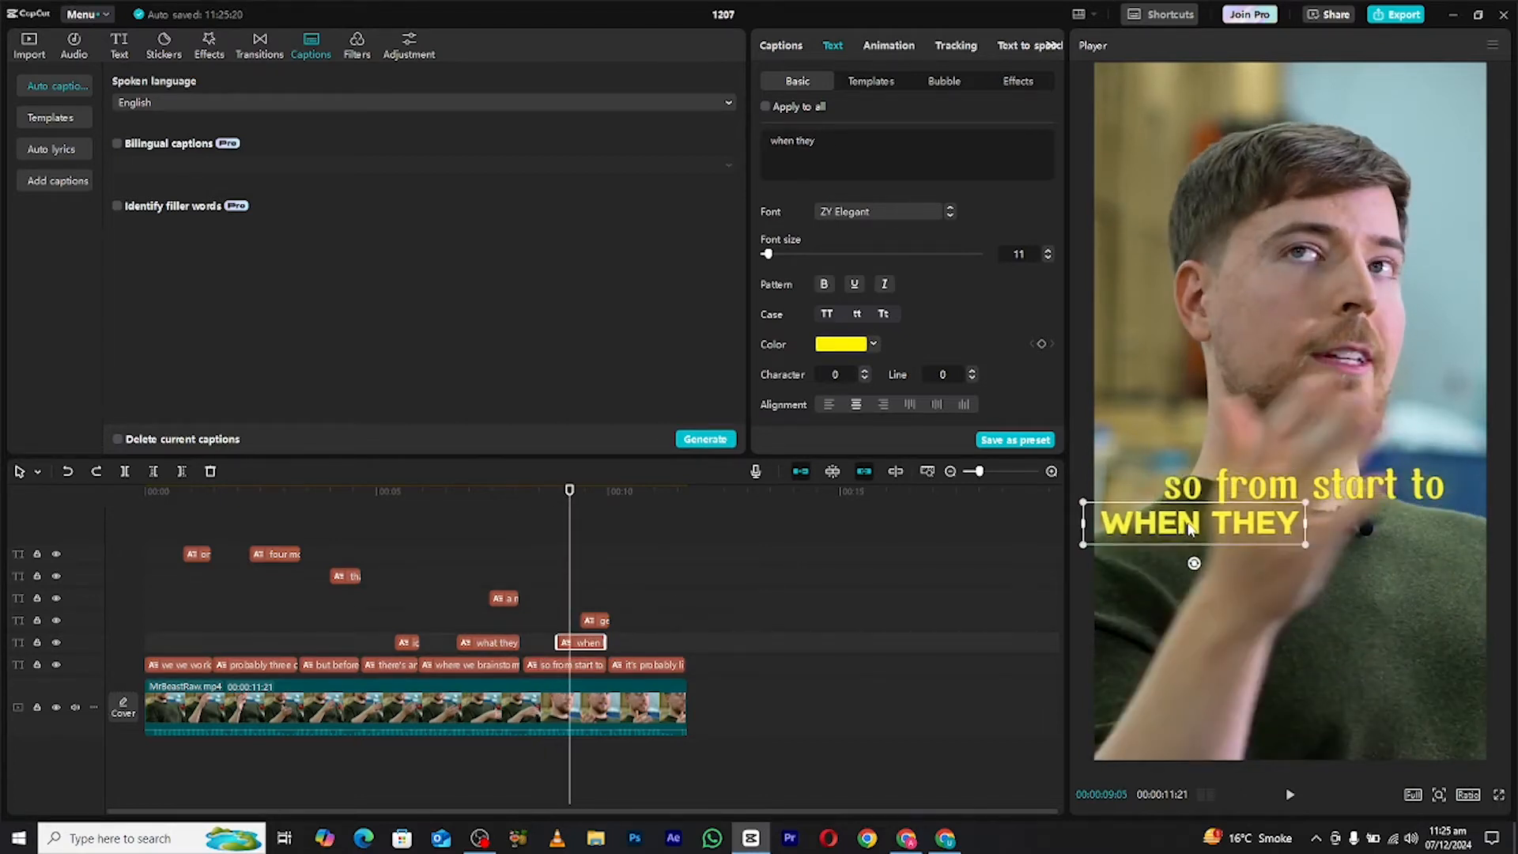
pyautogui.click(889, 215)
pyautogui.scroll(-2, 969, 369)
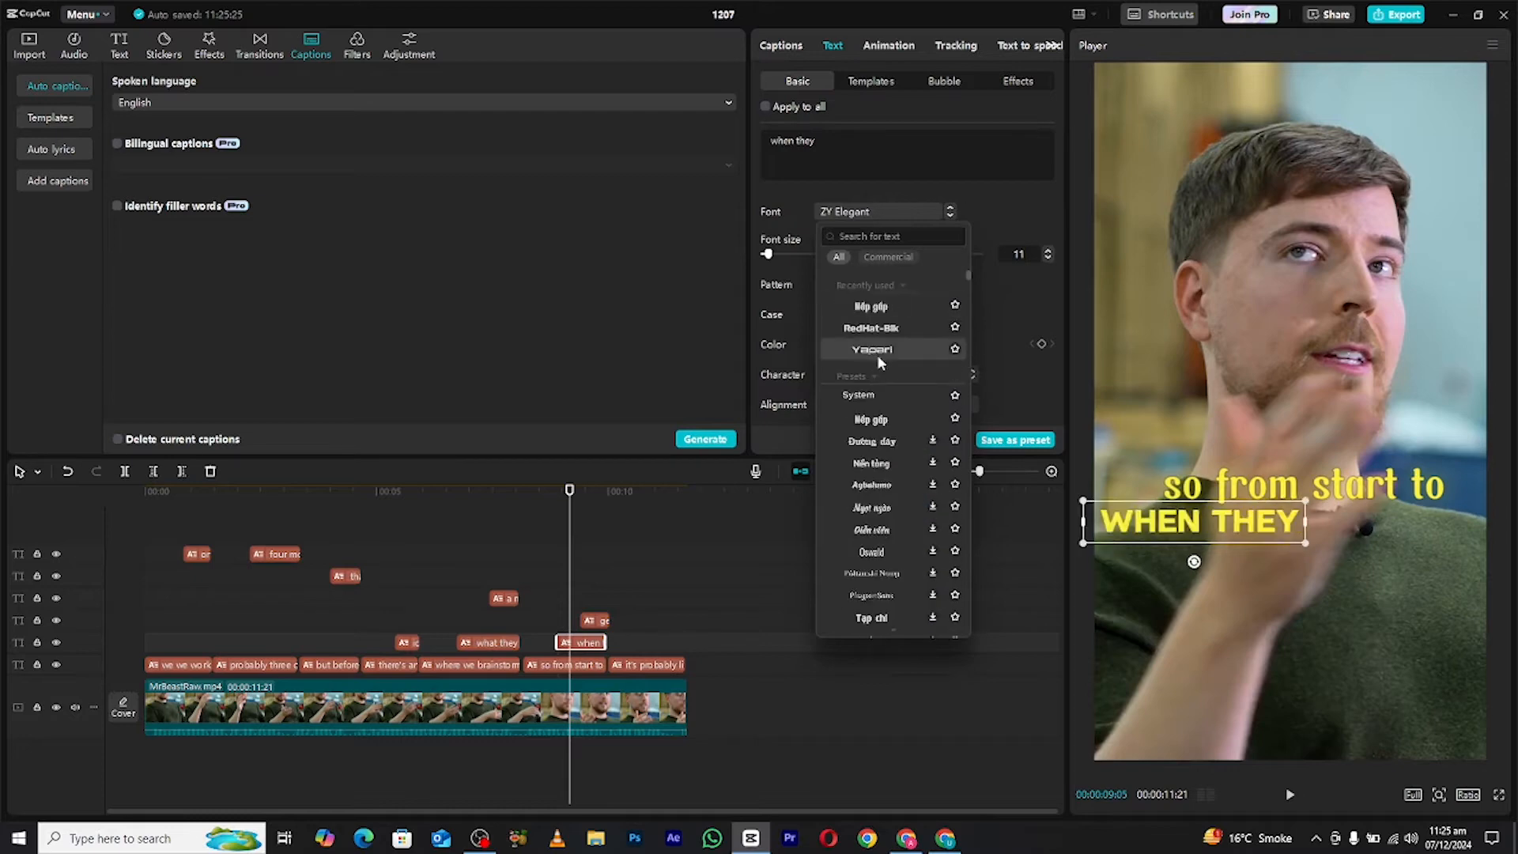
pyautogui.click(874, 349)
# - Set the font of "get uploaded" to RedHatDisplay-Black and place it below "when they", shifted to the right
pyautogui.moveTo(569, 523); pyautogui.dragTo(597, 530)
pyautogui.click(597, 622)
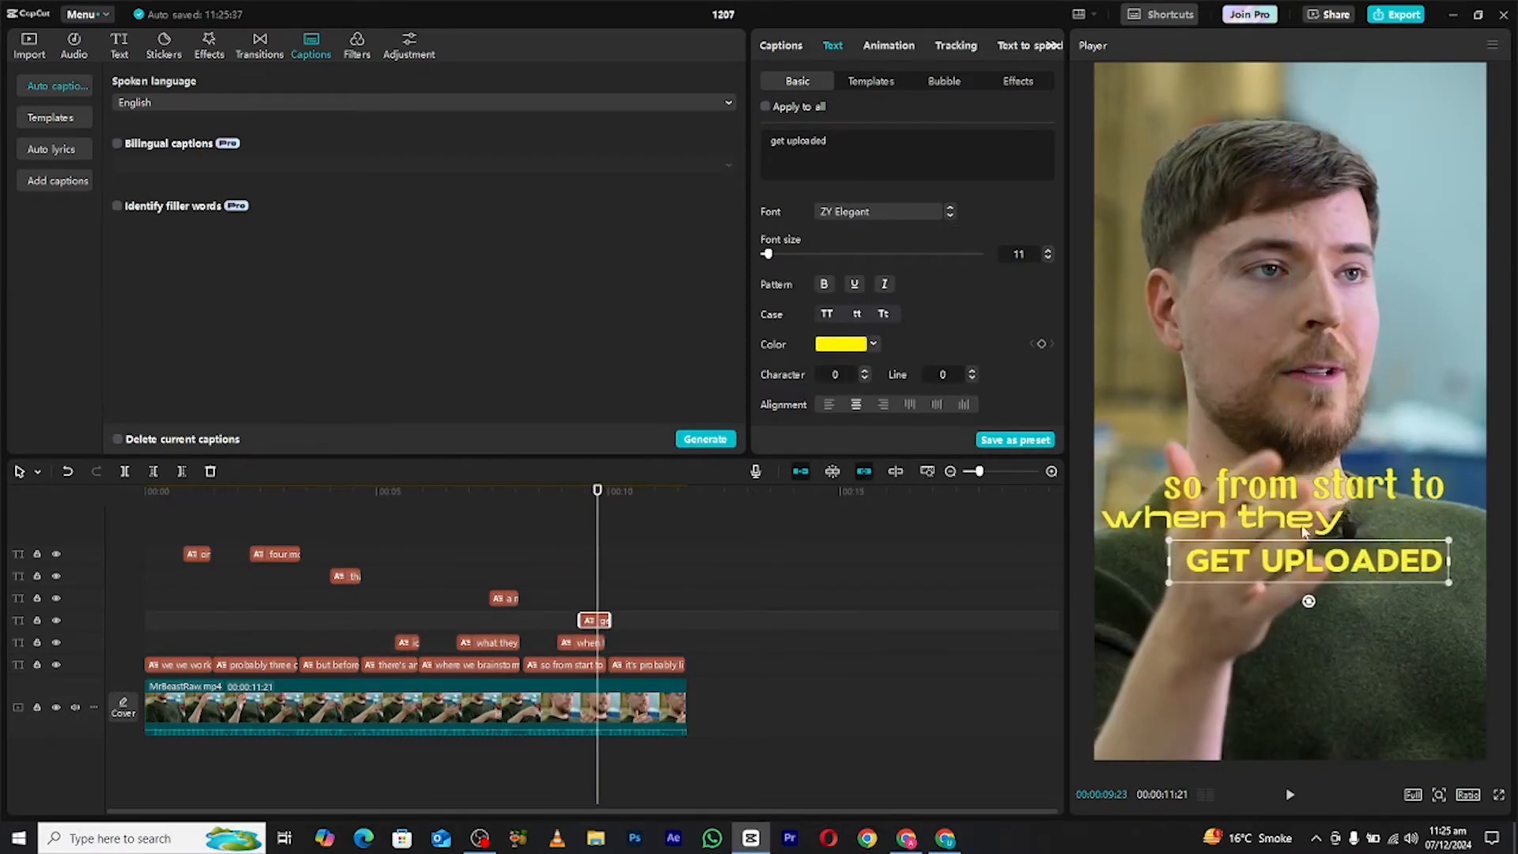
pyautogui.click(908, 213)
pyautogui.scroll(3, 969, 369)
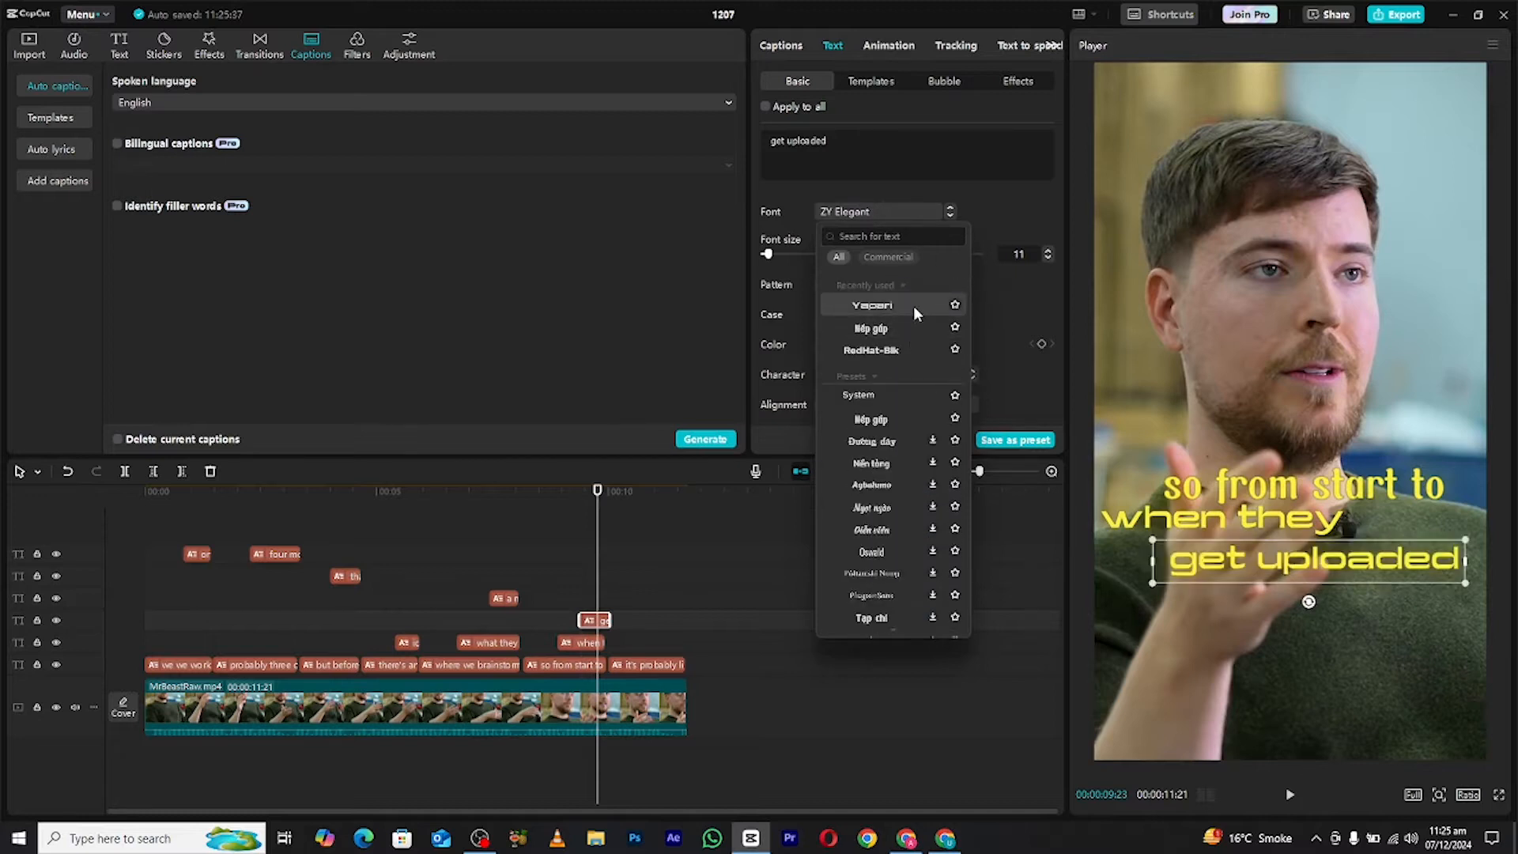
pyautogui.click(917, 349)
pyautogui.moveTo(1299, 563); pyautogui.dragTo(1373, 562)
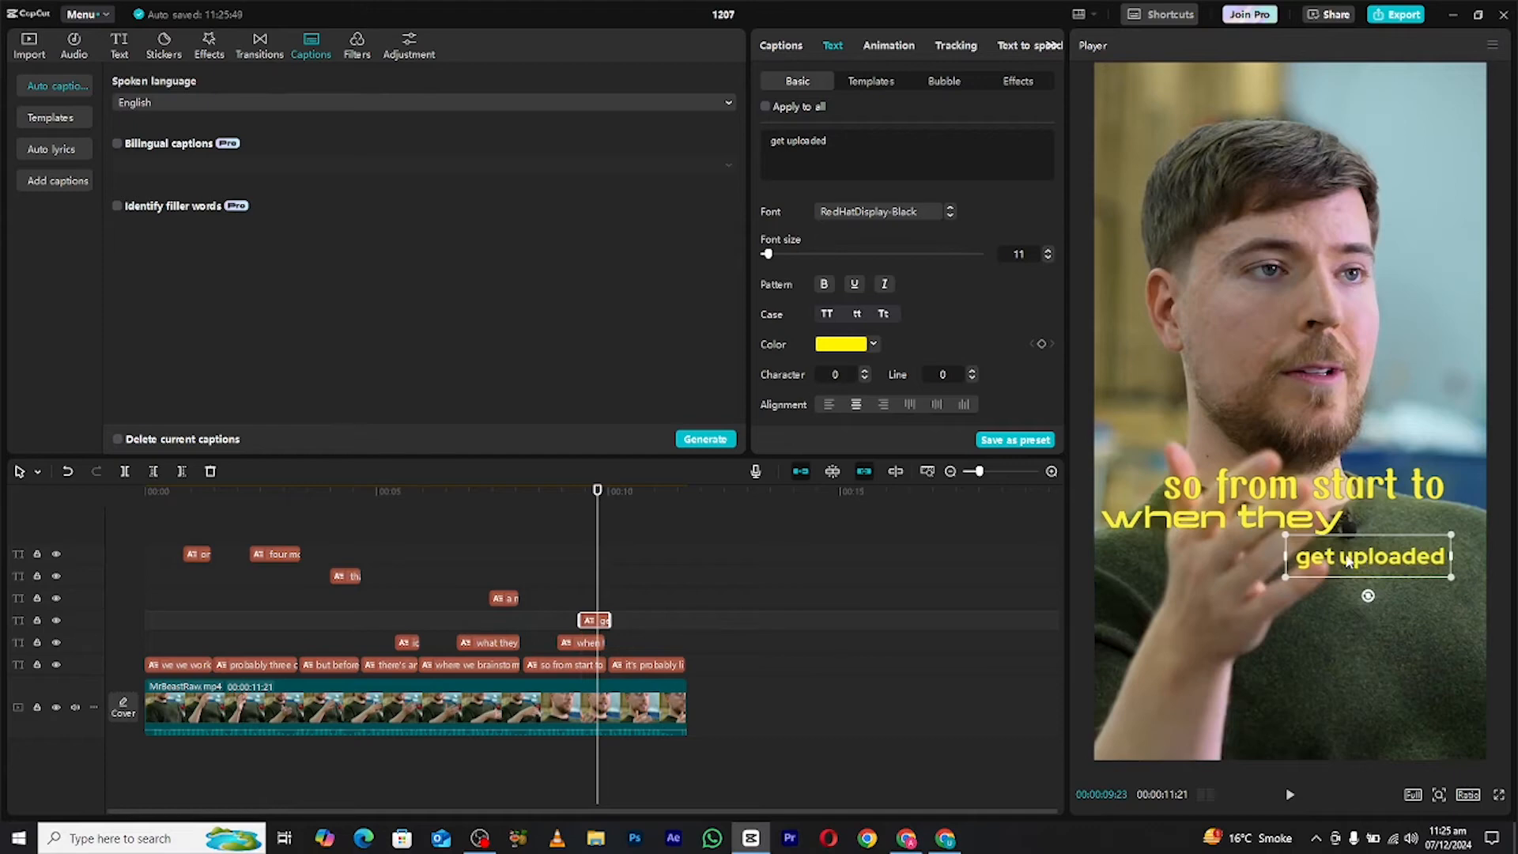
# - Split the "it's probably like" caption before "one to" and before "two months", stacking the pieces on separate tracks with a common end
pyautogui.moveTo(574, 510); pyautogui.dragTo(635, 514)
pyautogui.click(644, 664)
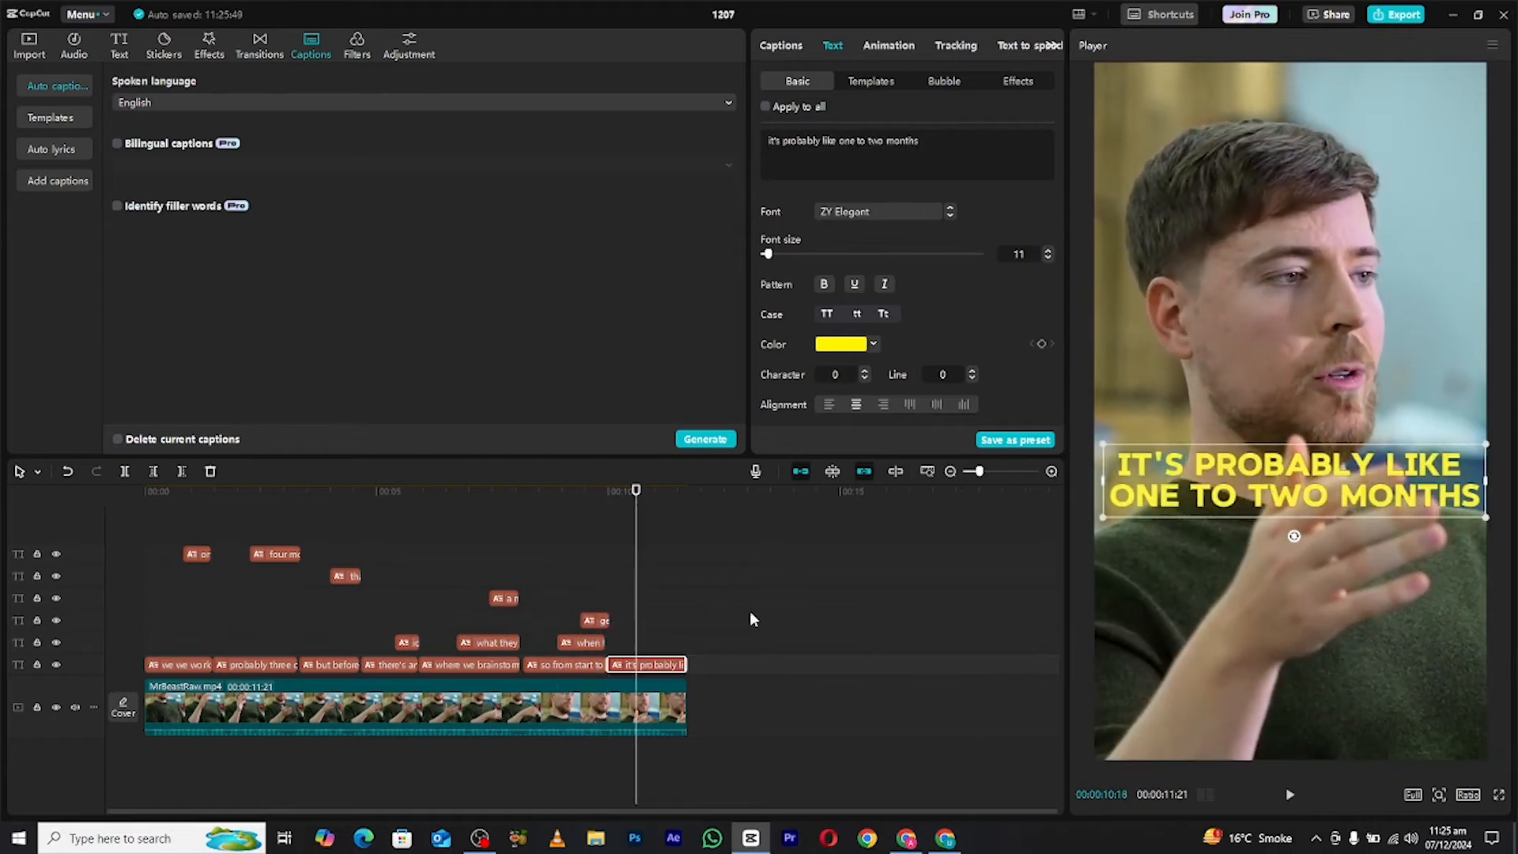
pyautogui.click(775, 45)
pyautogui.click(845, 437)
pyautogui.press('Return')
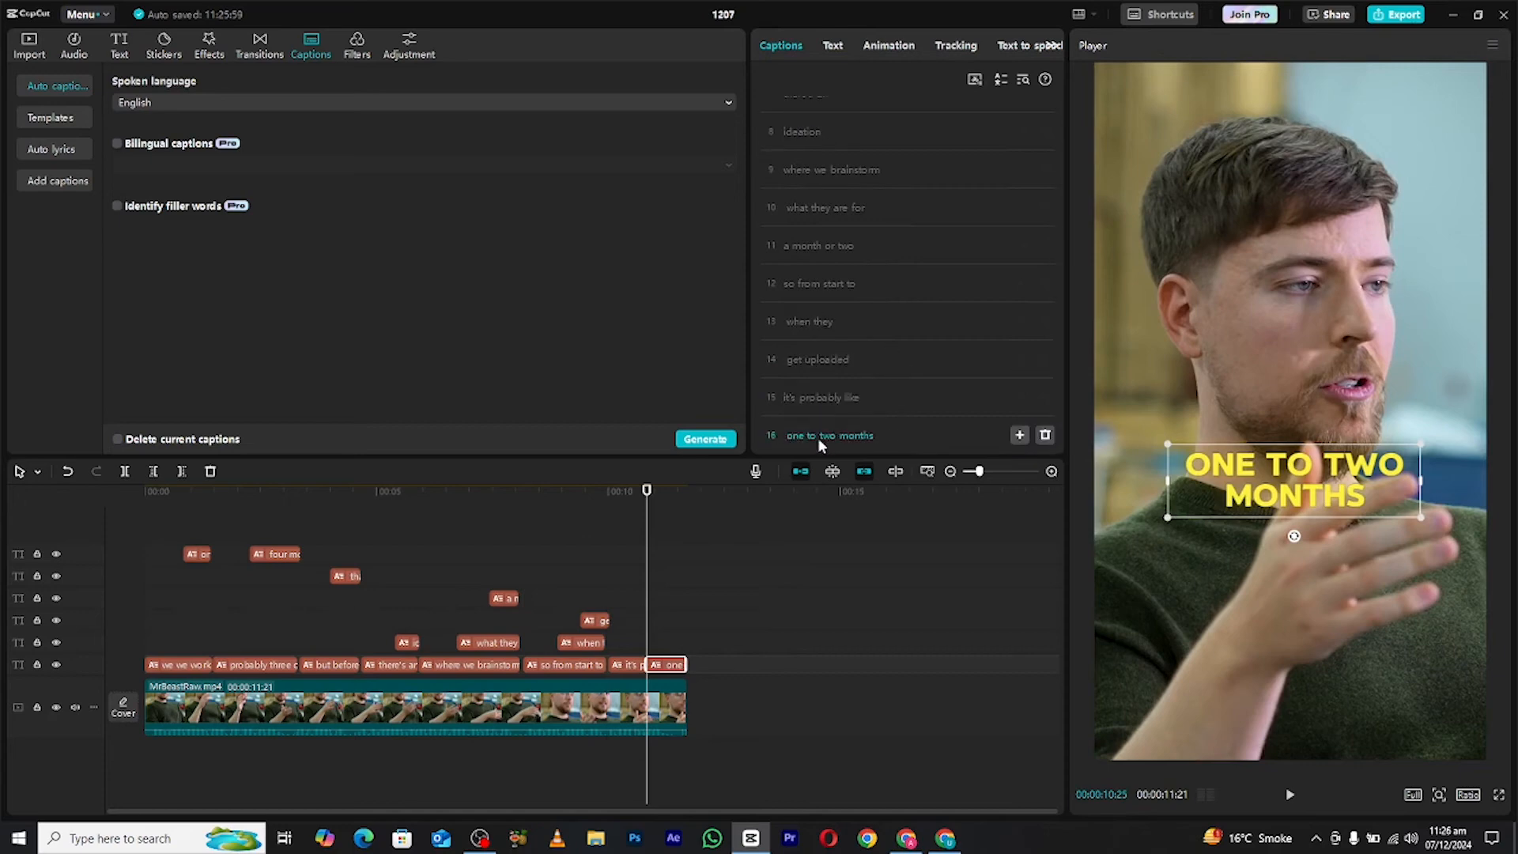
pyautogui.click(816, 437)
pyautogui.press('Return')
pyautogui.moveTo(674, 627)
pyautogui.mouseDown()
pyautogui.moveTo(685, 666)
pyautogui.moveTo(654, 642)
pyautogui.moveTo(685, 642)
pyautogui.mouseUp()
# - Set the font of "it's probably like" to RedHatDisplay-Black, then enlarge it and lower it slightly in the frame
pyautogui.moveTo(644, 512); pyautogui.dragTo(617, 513)
pyautogui.click(832, 45)
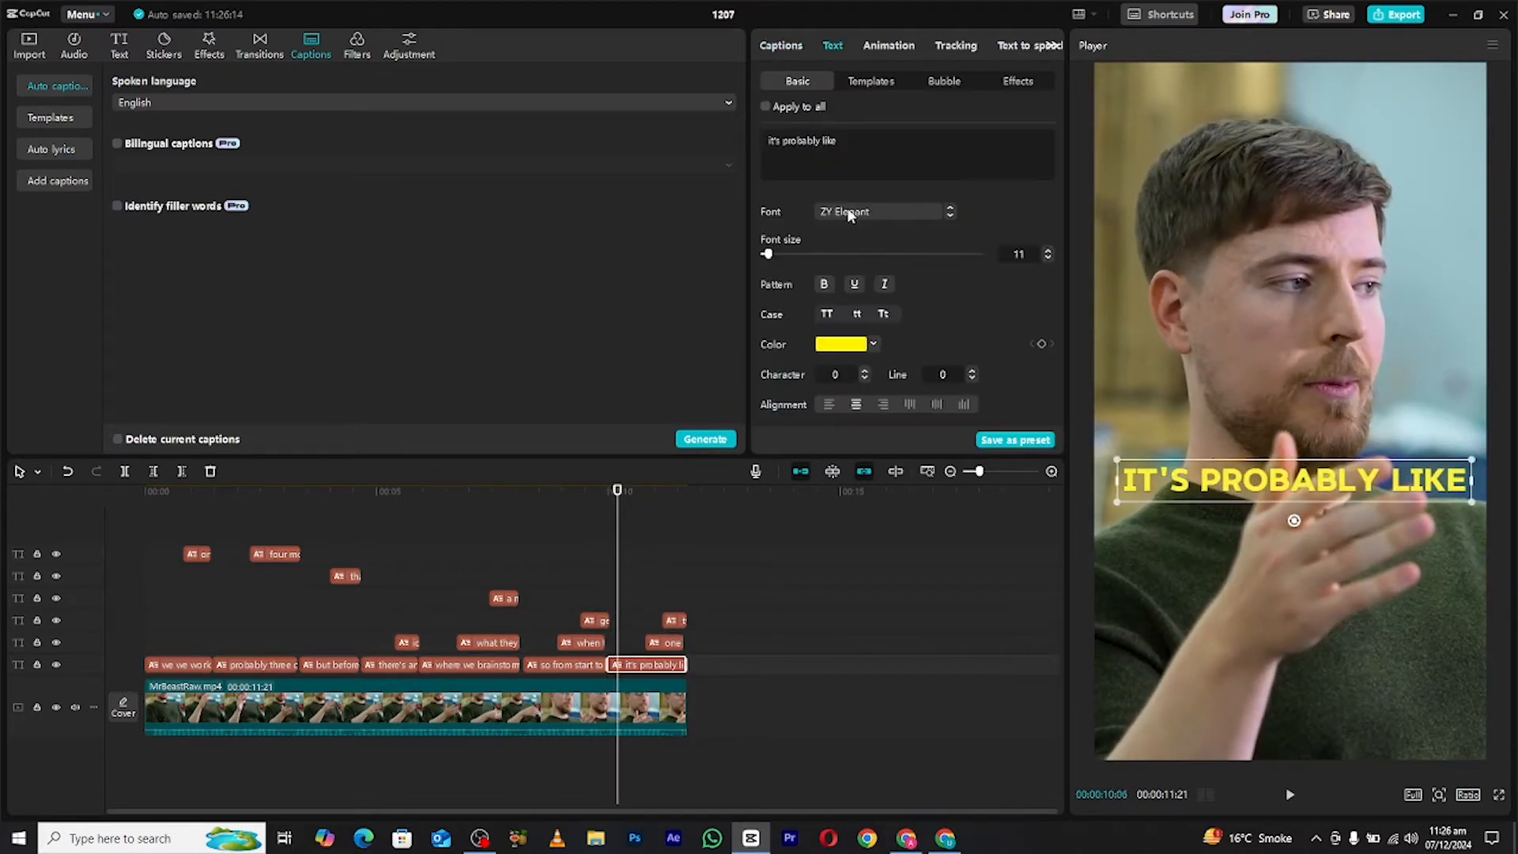
pyautogui.click(877, 211)
pyautogui.scroll(-5, 909, 355)
pyautogui.moveTo(968, 340); pyautogui.dragTo(966, 280)
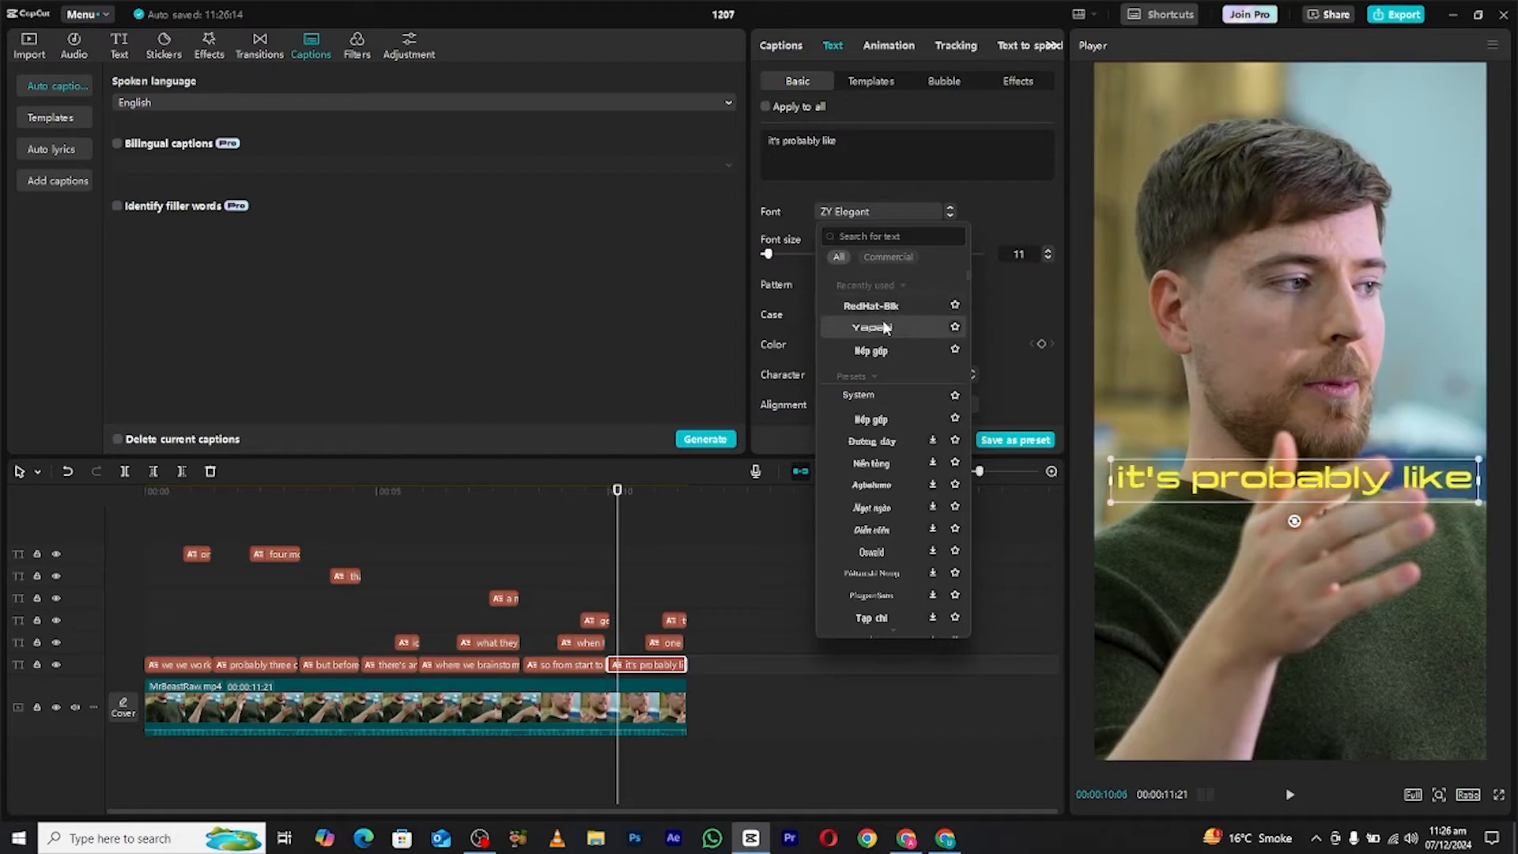
pyautogui.click(888, 308)
pyautogui.moveTo(1394, 458); pyautogui.dragTo(1452, 468)
# - Place "one to" and "two months" on separate lines below "it's probably like"
pyautogui.moveTo(631, 509); pyautogui.dragTo(663, 515)
pyautogui.click(666, 648)
pyautogui.moveTo(1293, 491); pyautogui.dragTo(1321, 572)
# - Set the font of "two months" to Yapari-Bold and move it left, close under "one to"
pyautogui.click(674, 621)
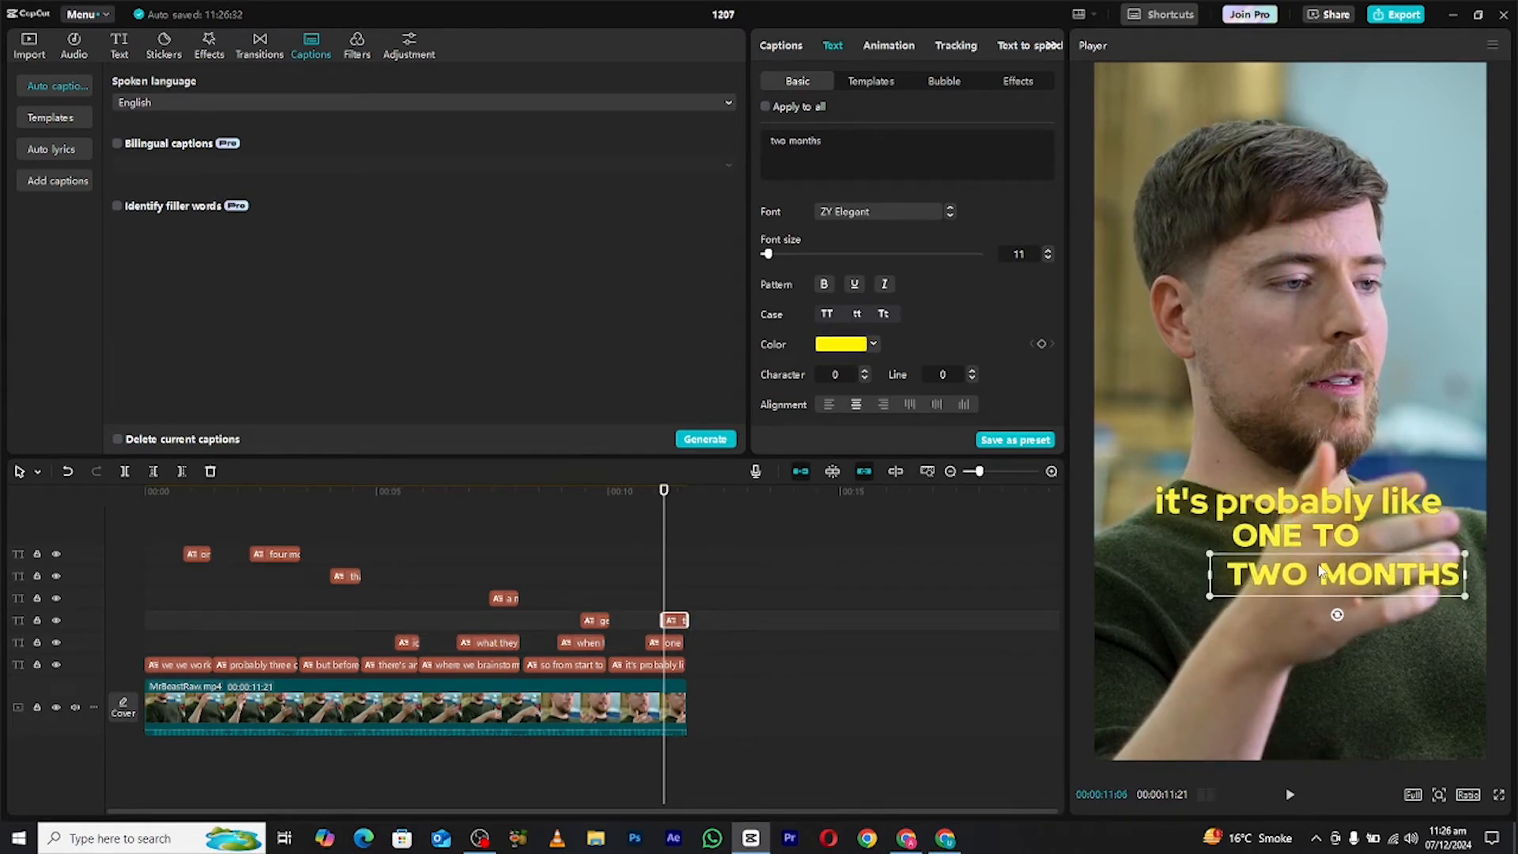
pyautogui.click(923, 217)
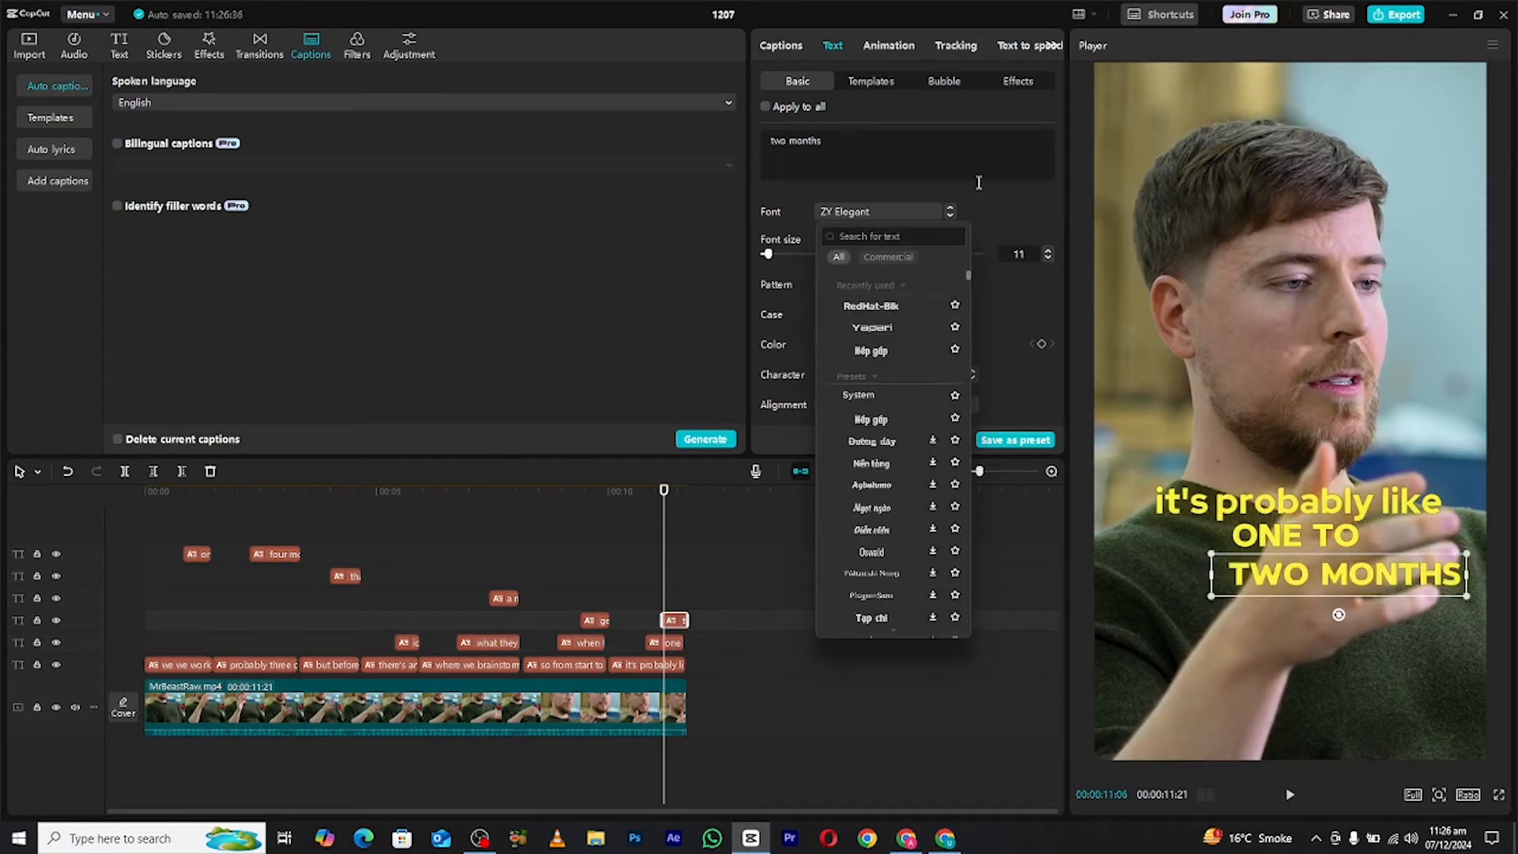
pyautogui.click(899, 328)
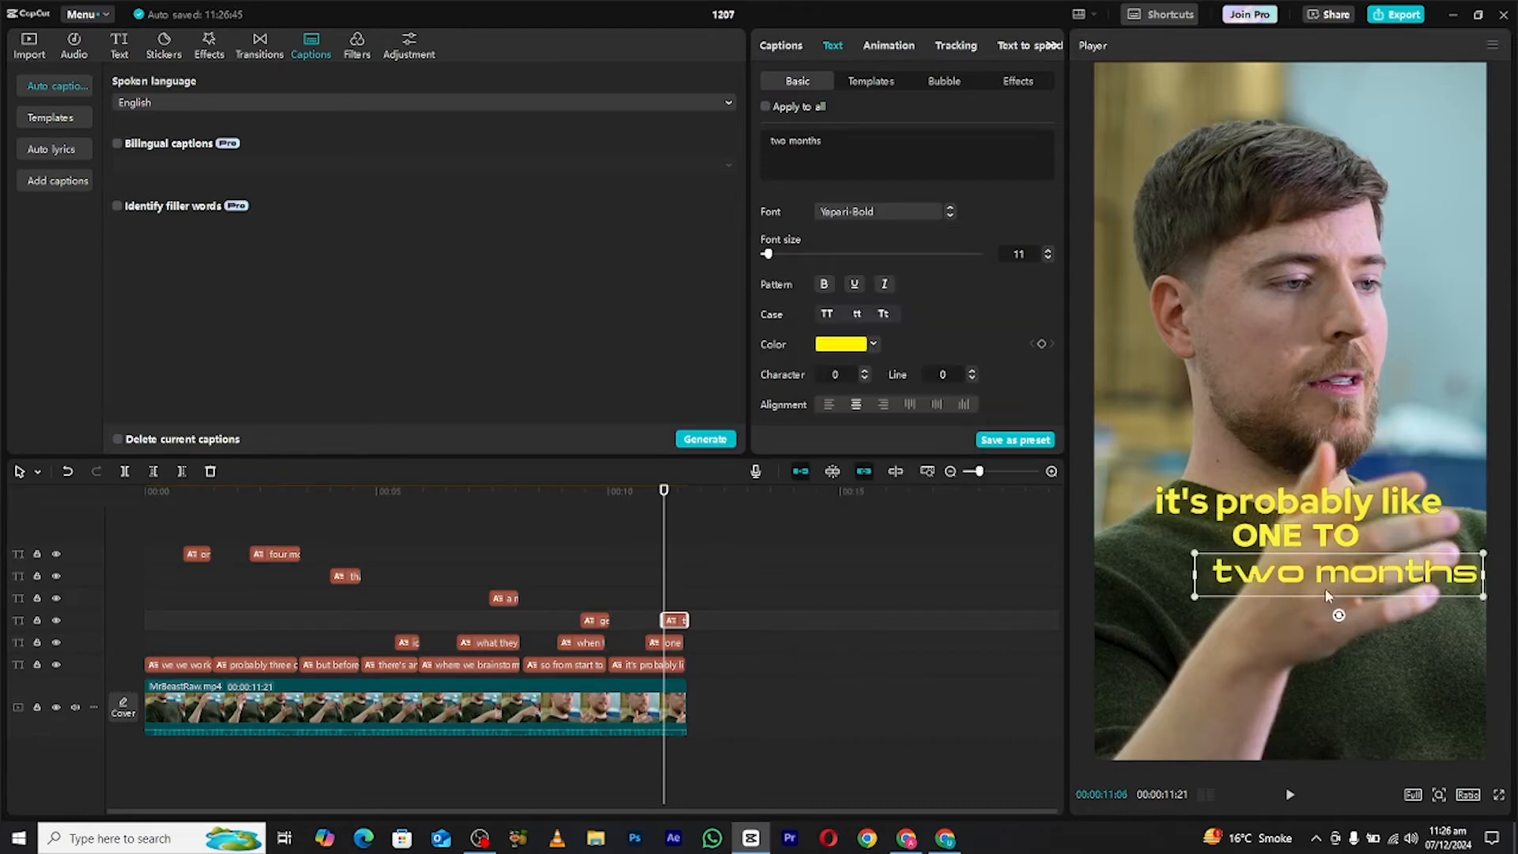
pyautogui.moveTo(1325, 589); pyautogui.dragTo(1216, 570)
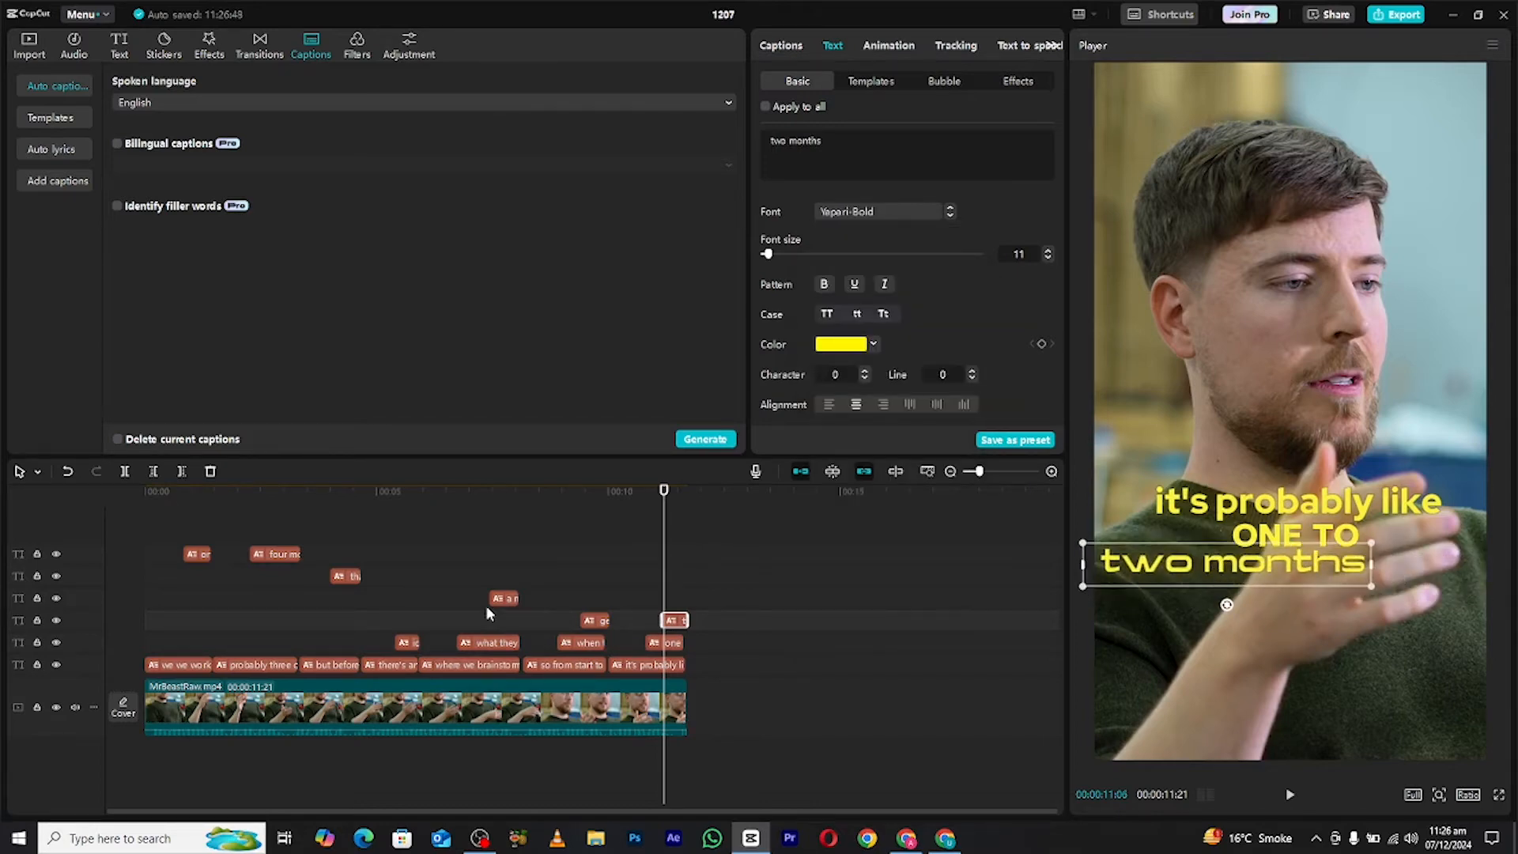
# - Set the font of "four months in advance" to Ngọt ngào, then enlarge it slightly and shift it right under "probably three or"
pyautogui.moveTo(286, 487); pyautogui.dragTo(62, 491)
pyautogui.press('space')
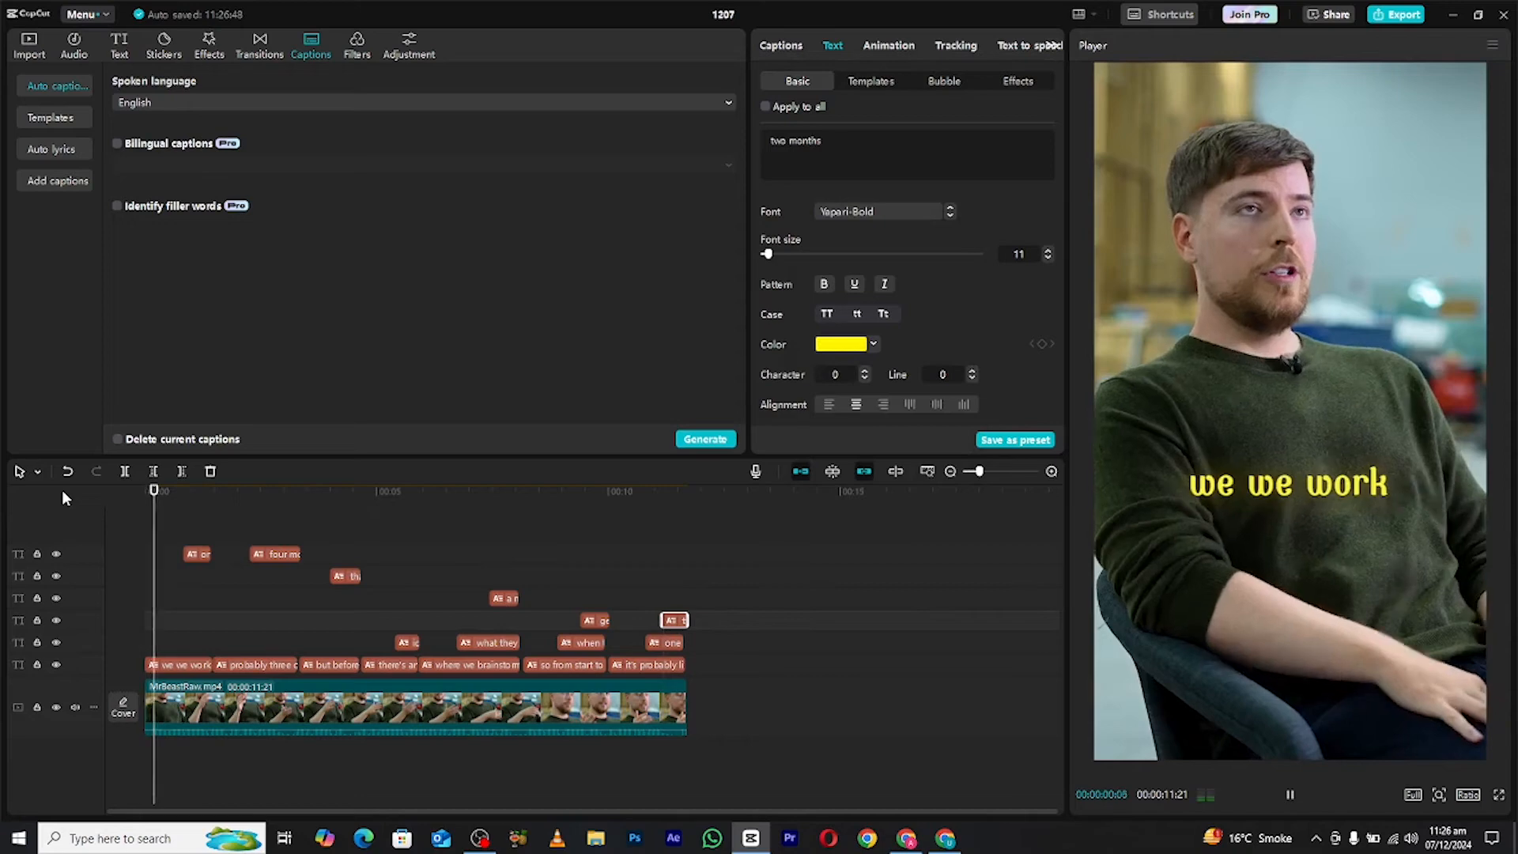
pyautogui.click(261, 556)
pyautogui.click(882, 211)
pyautogui.scroll(5, 908, 346)
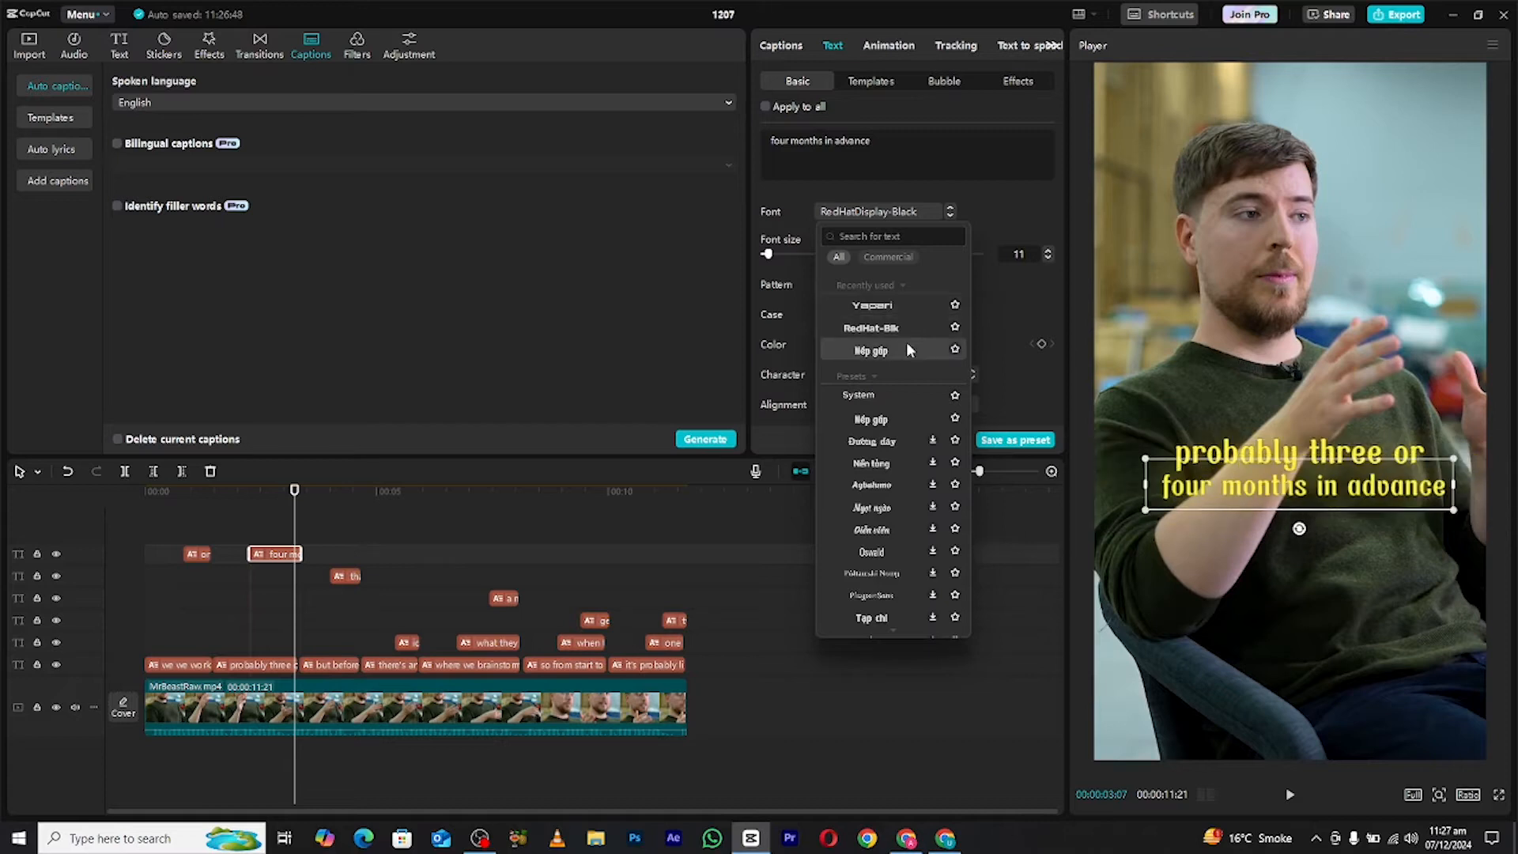
pyautogui.click(912, 463)
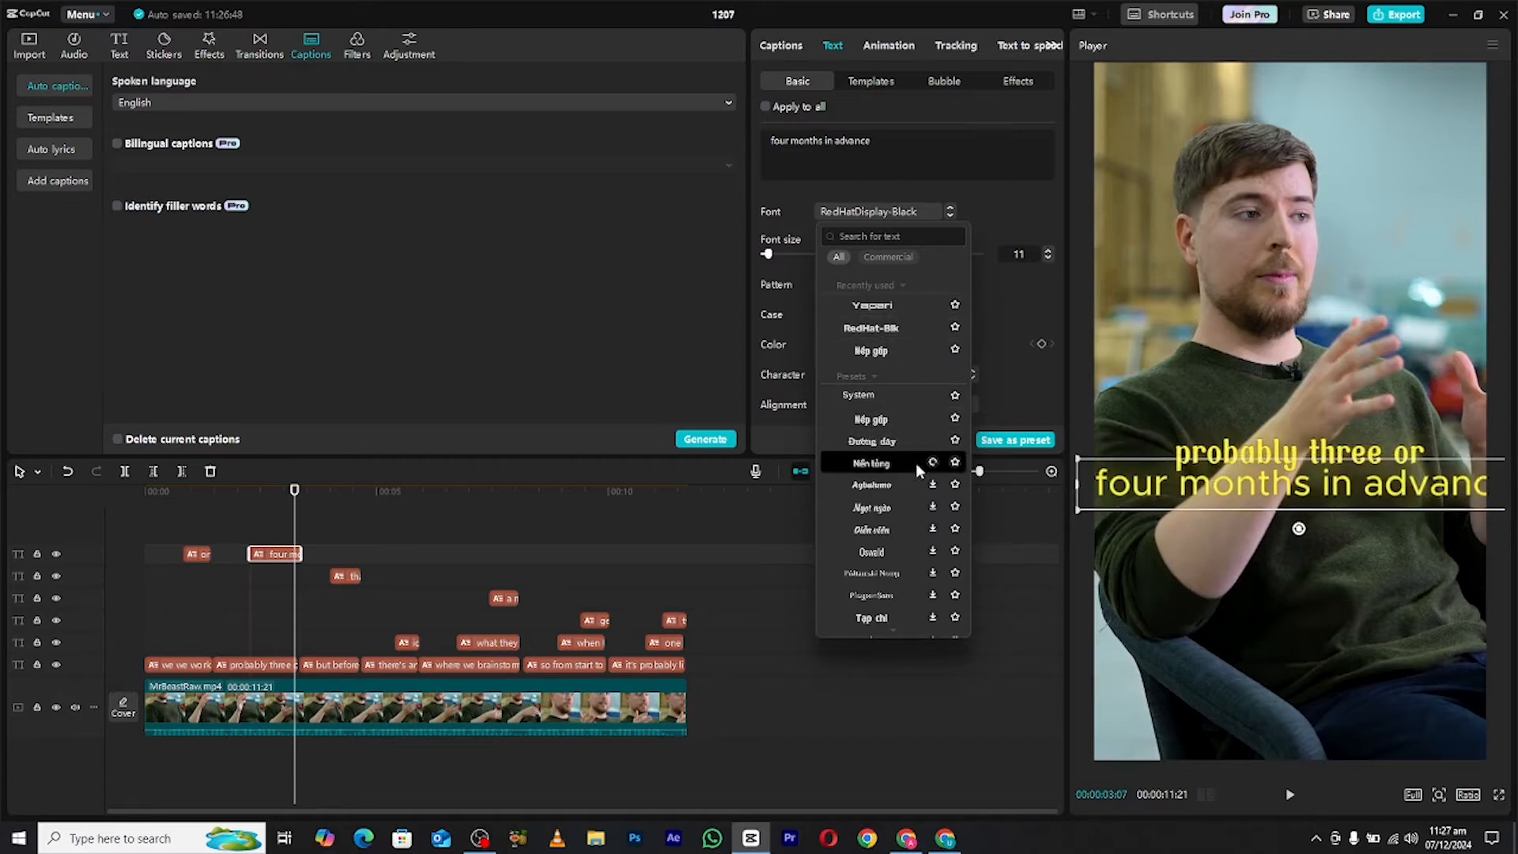
pyautogui.click(921, 508)
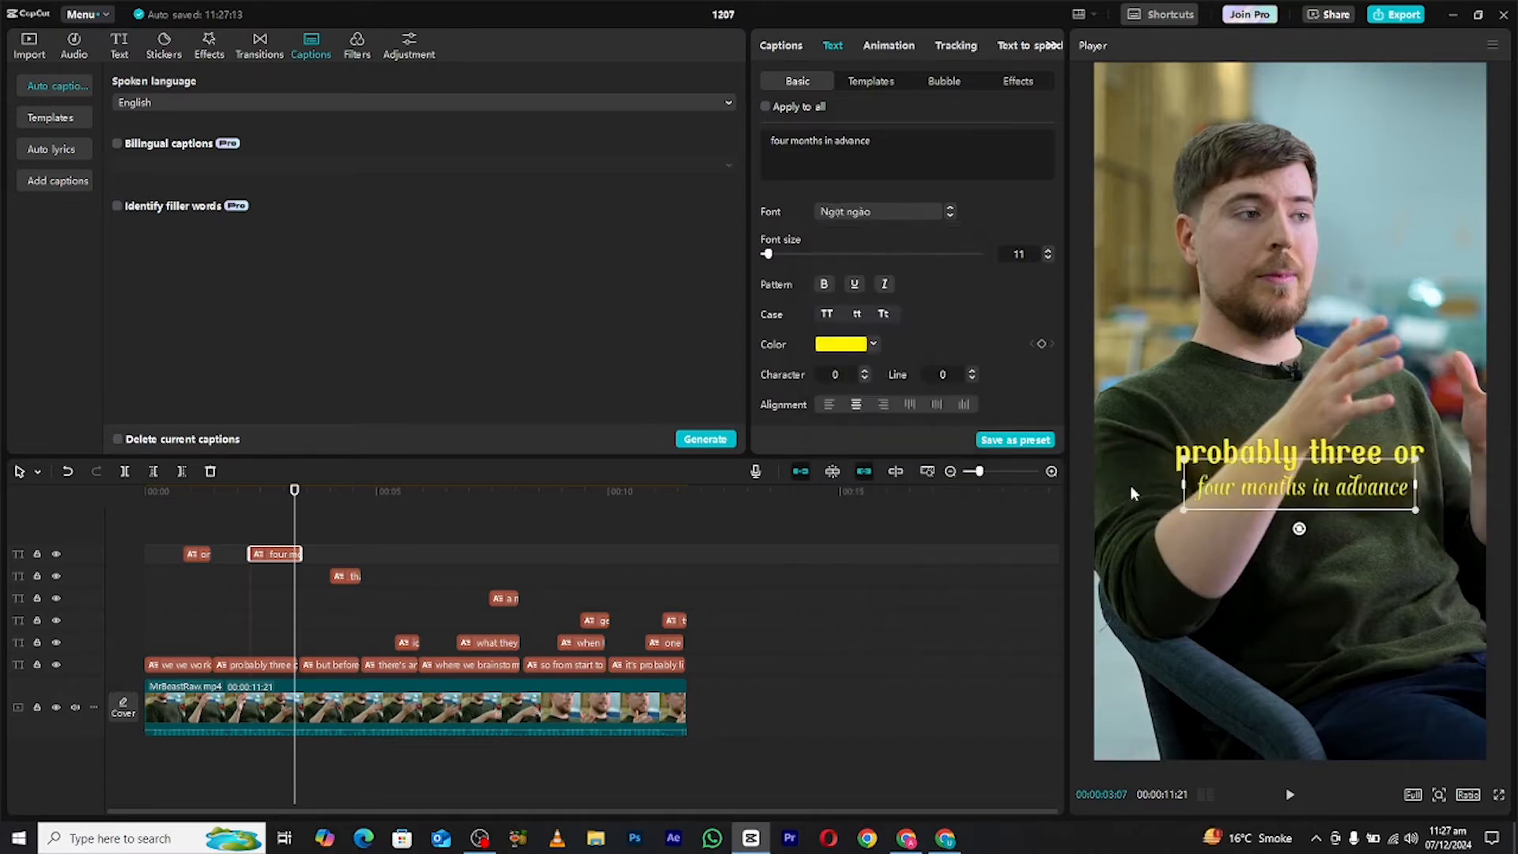
pyautogui.moveTo(1480, 452); pyautogui.dragTo(1496, 448)
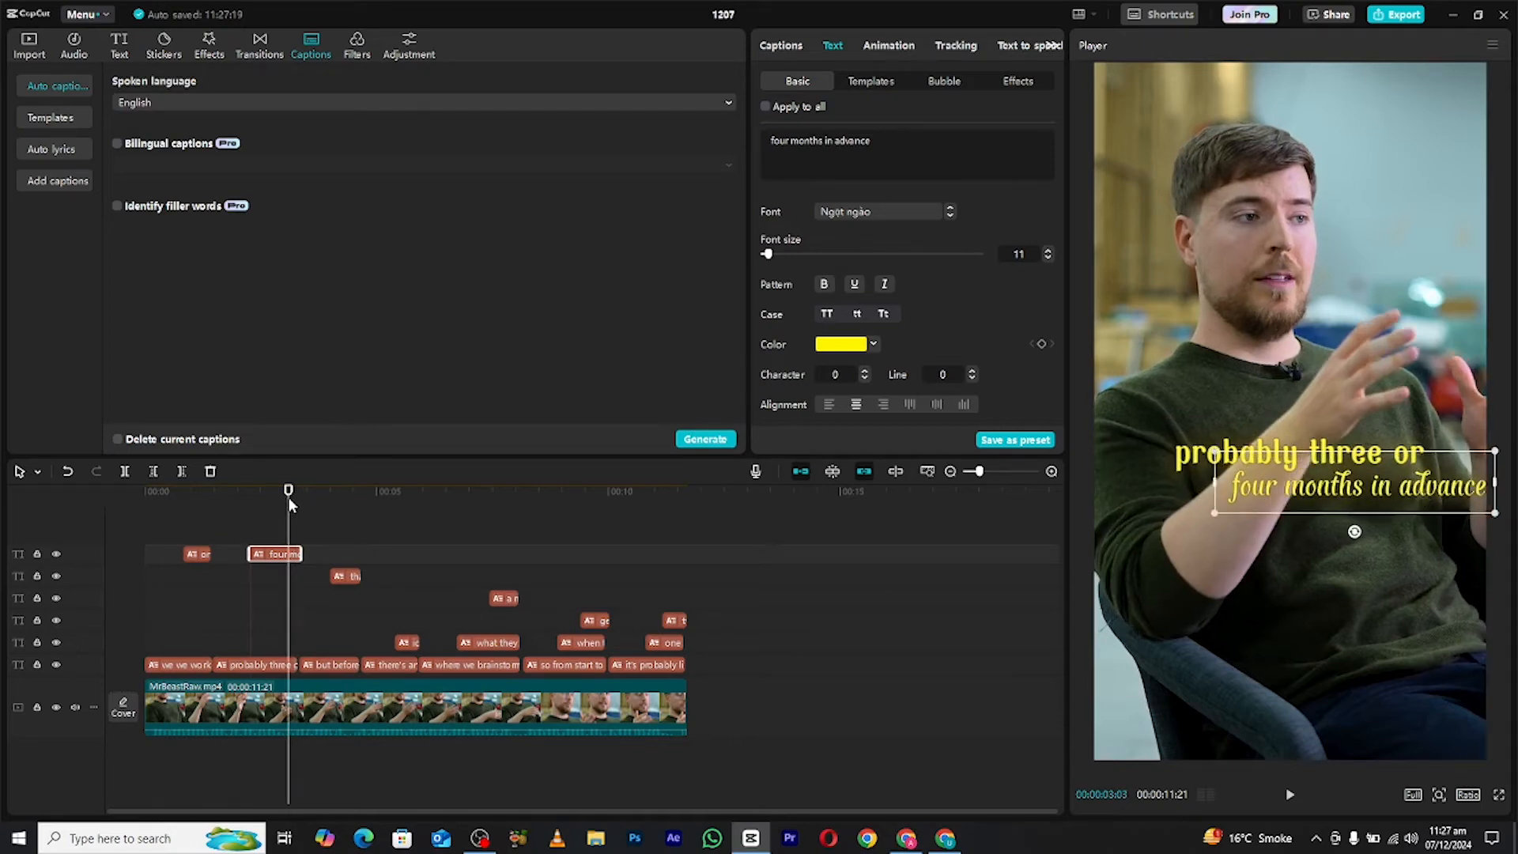
# - Play back the captions and nudge "get uploaded" slightly in its place below "when they"
pyautogui.press('space')
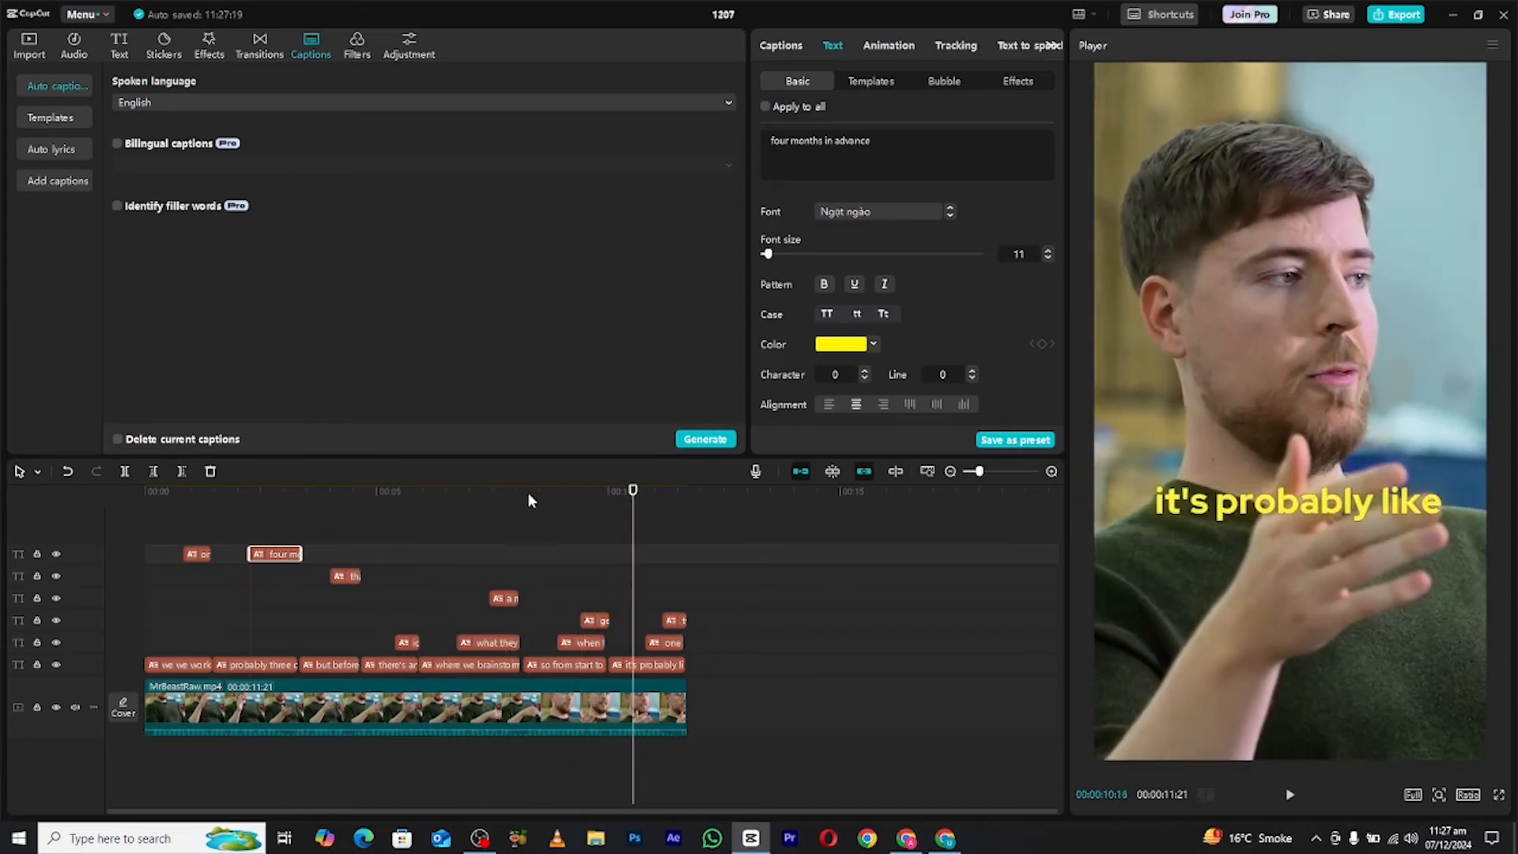
pyautogui.click(587, 492)
pyautogui.click(1318, 553)
pyautogui.moveTo(1321, 547); pyautogui.dragTo(1323, 546)
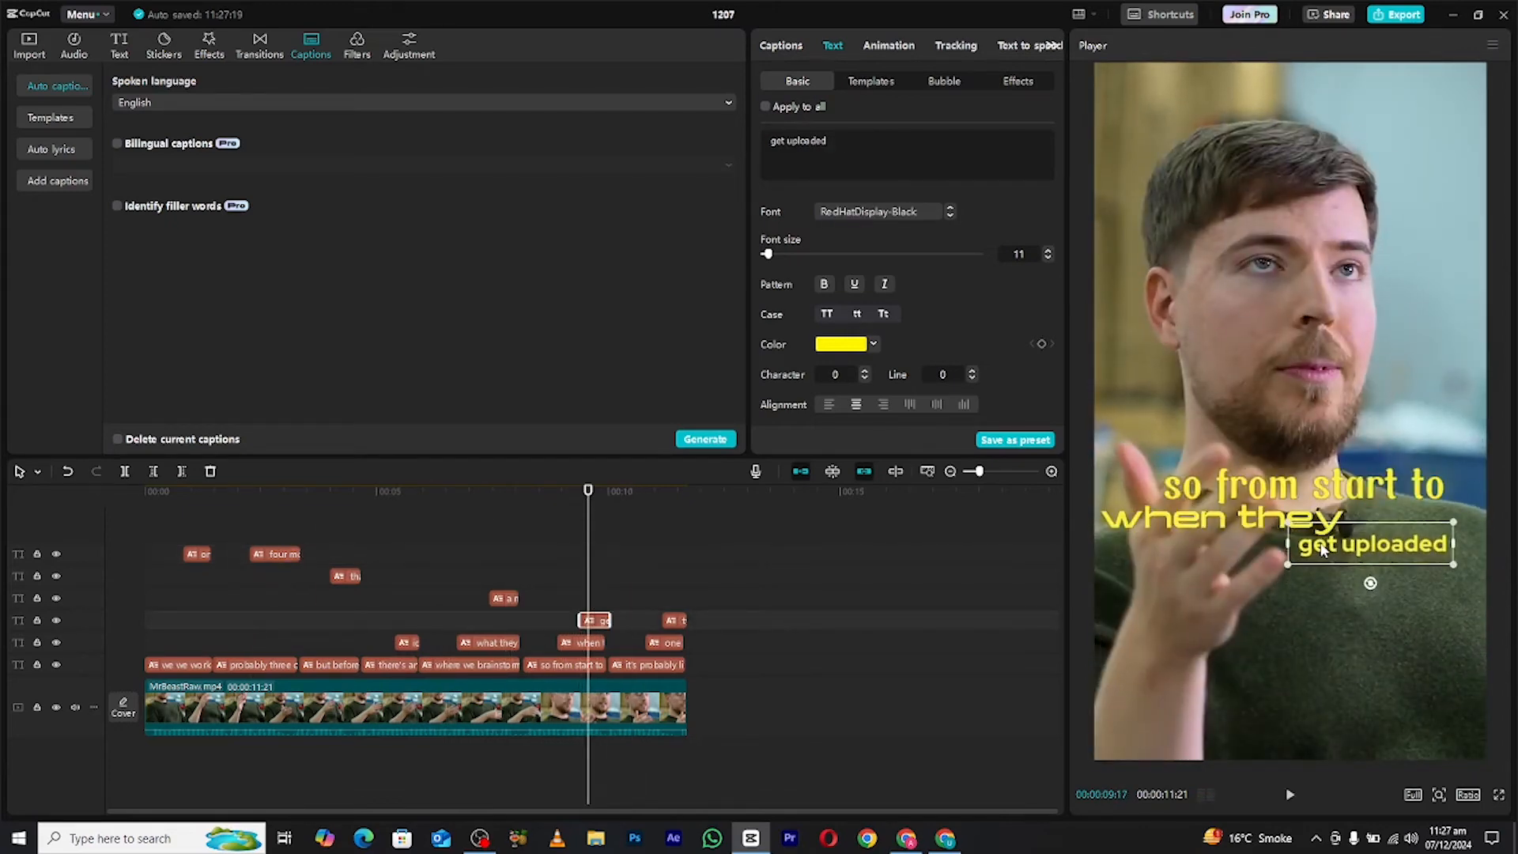
pyautogui.press('space')
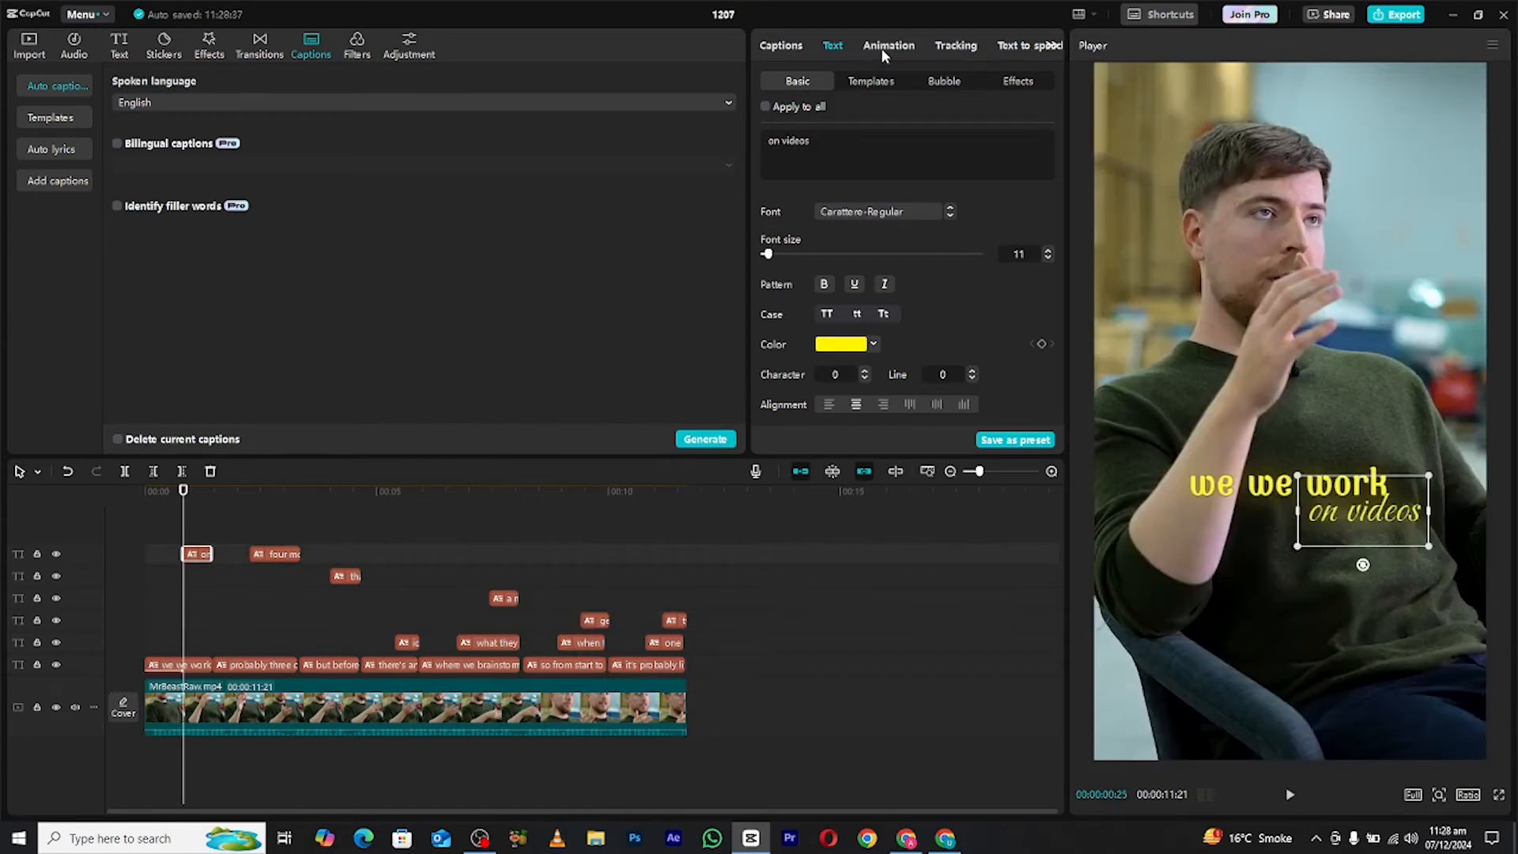
# - Apply the Wave in entrance animation to "on videos" with a duration of 0.6 s and preview it from the start
pyautogui.click(884, 47)
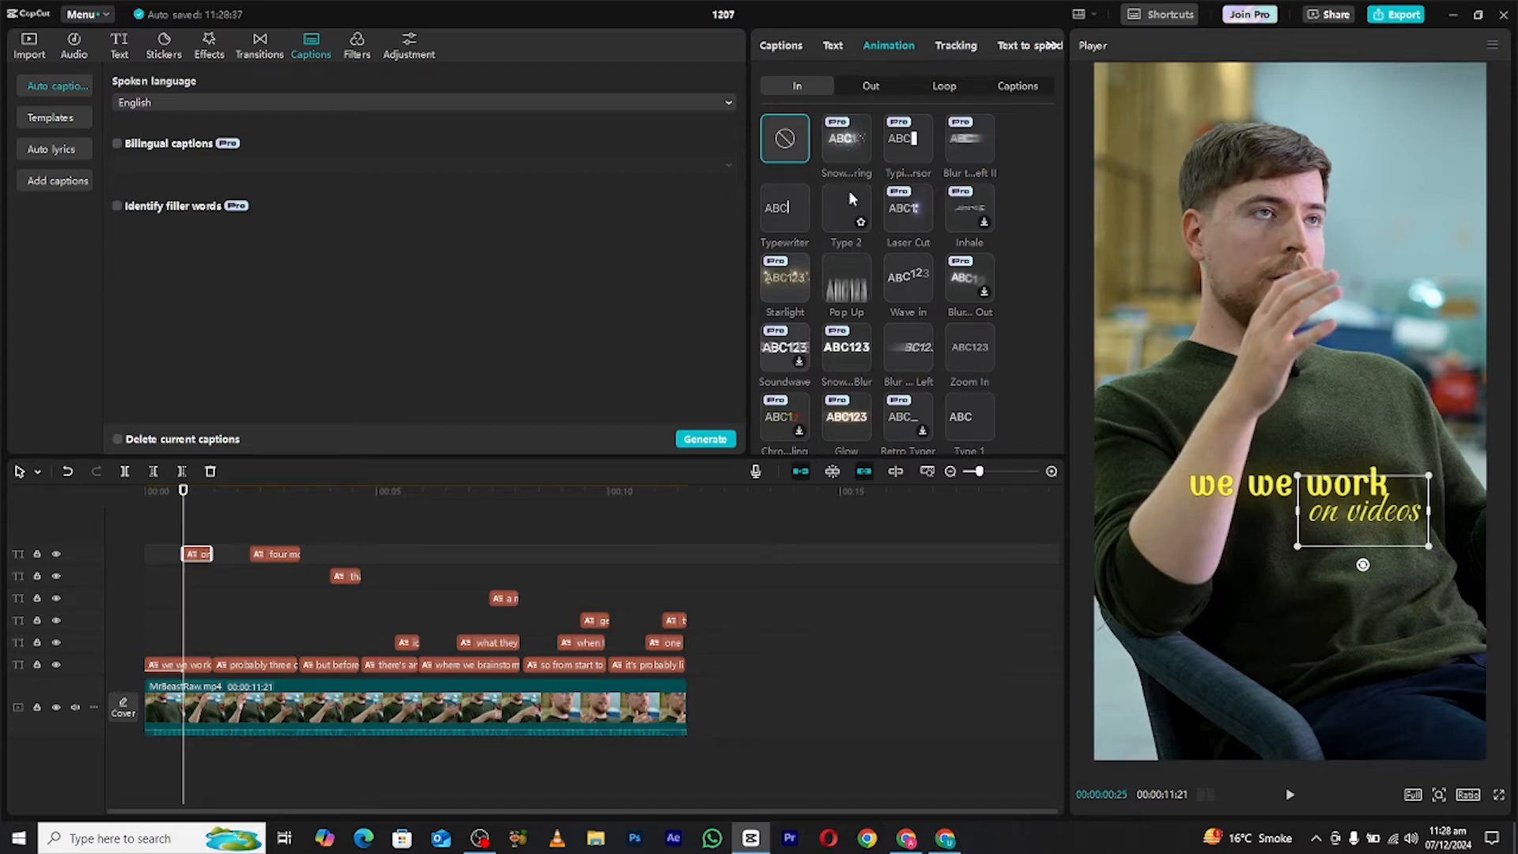
pyautogui.click(916, 278)
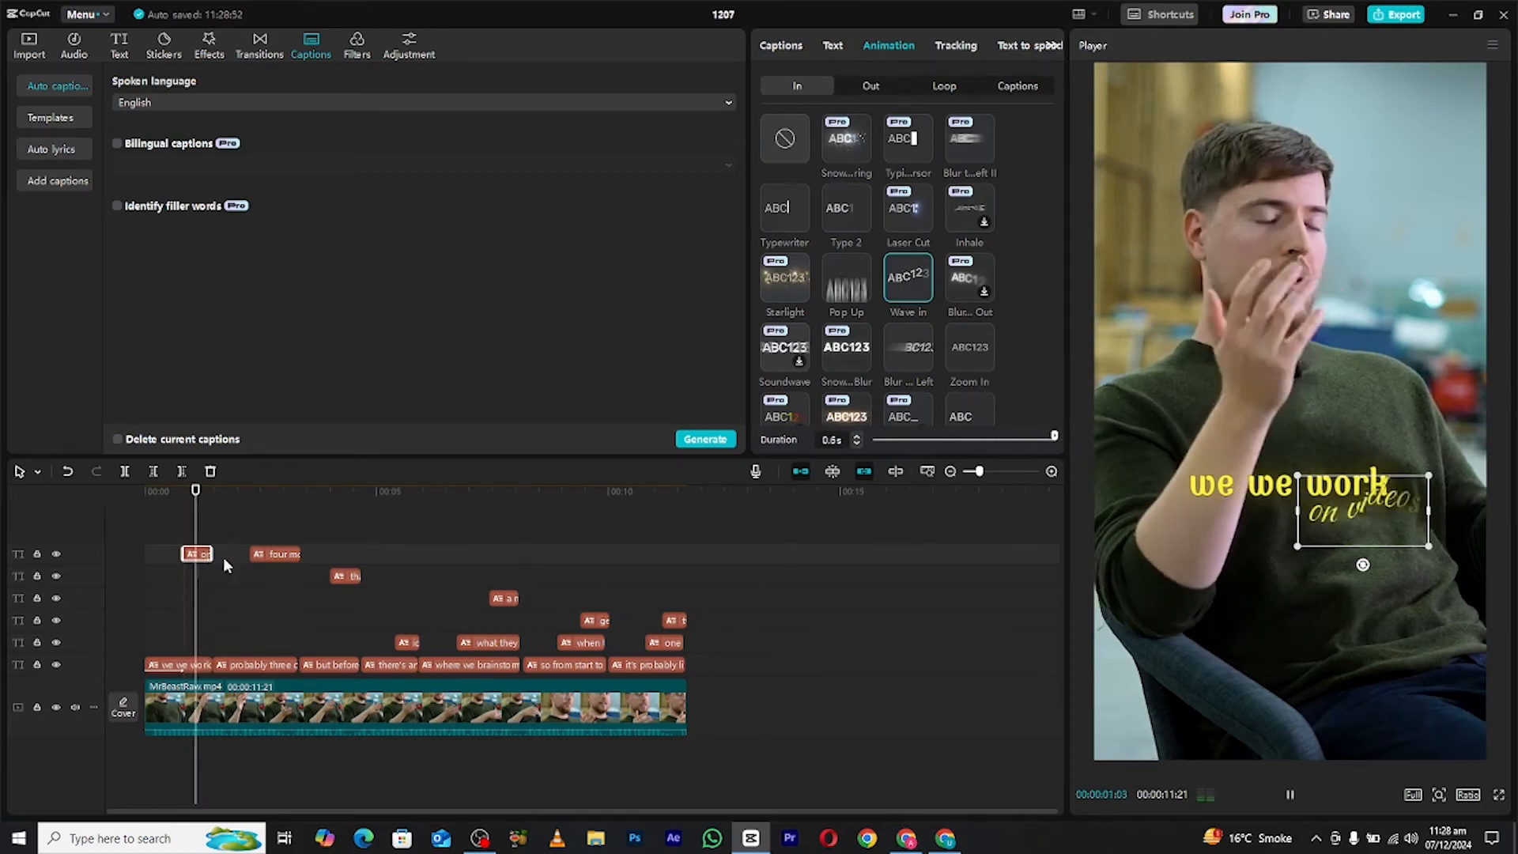
pyautogui.click(106, 497)
pyautogui.press('space')
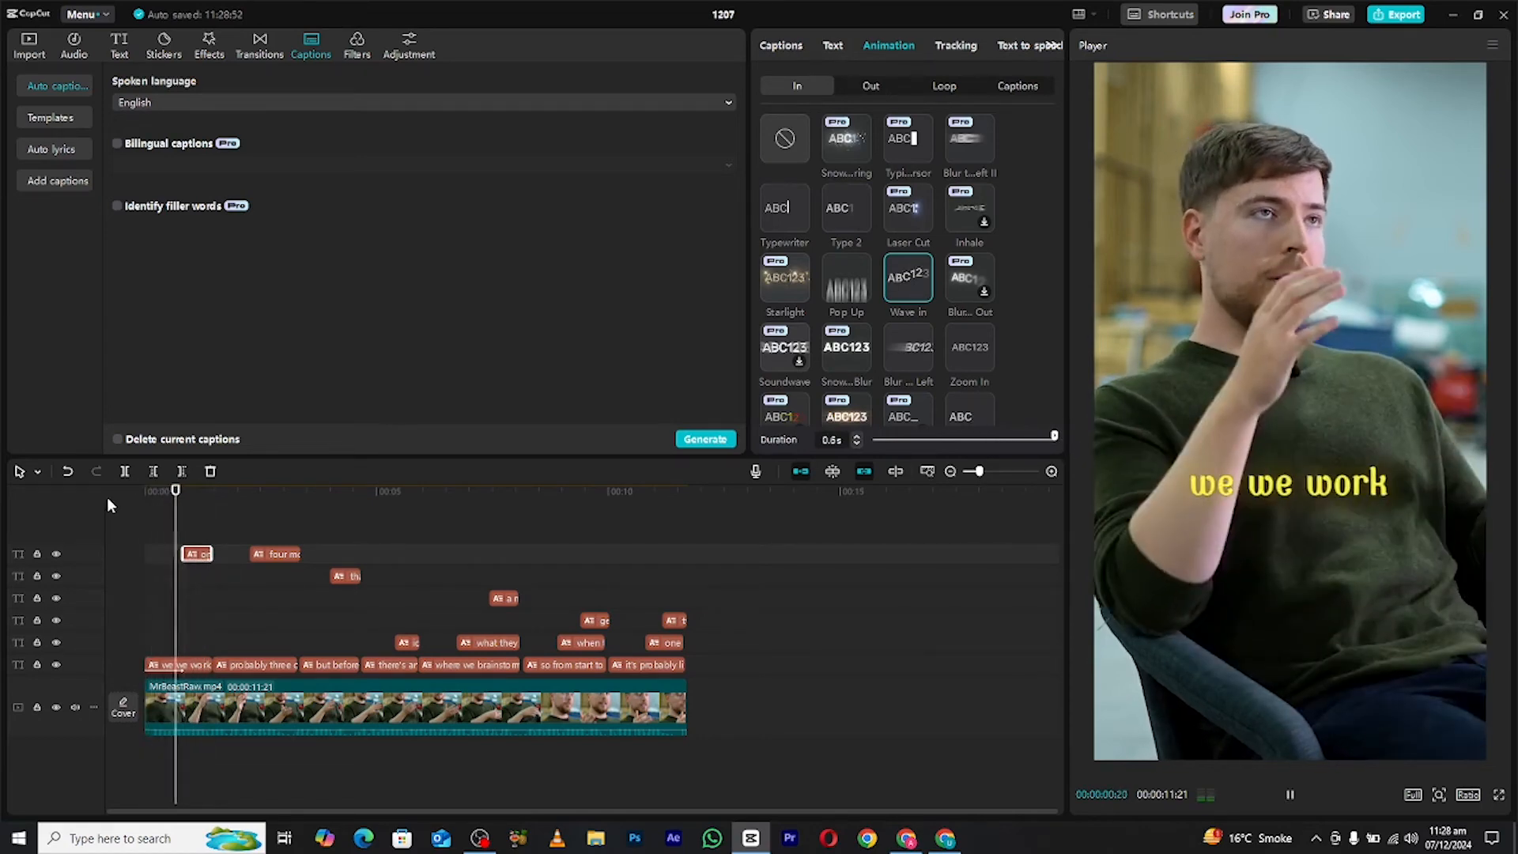
pyautogui.press('space')
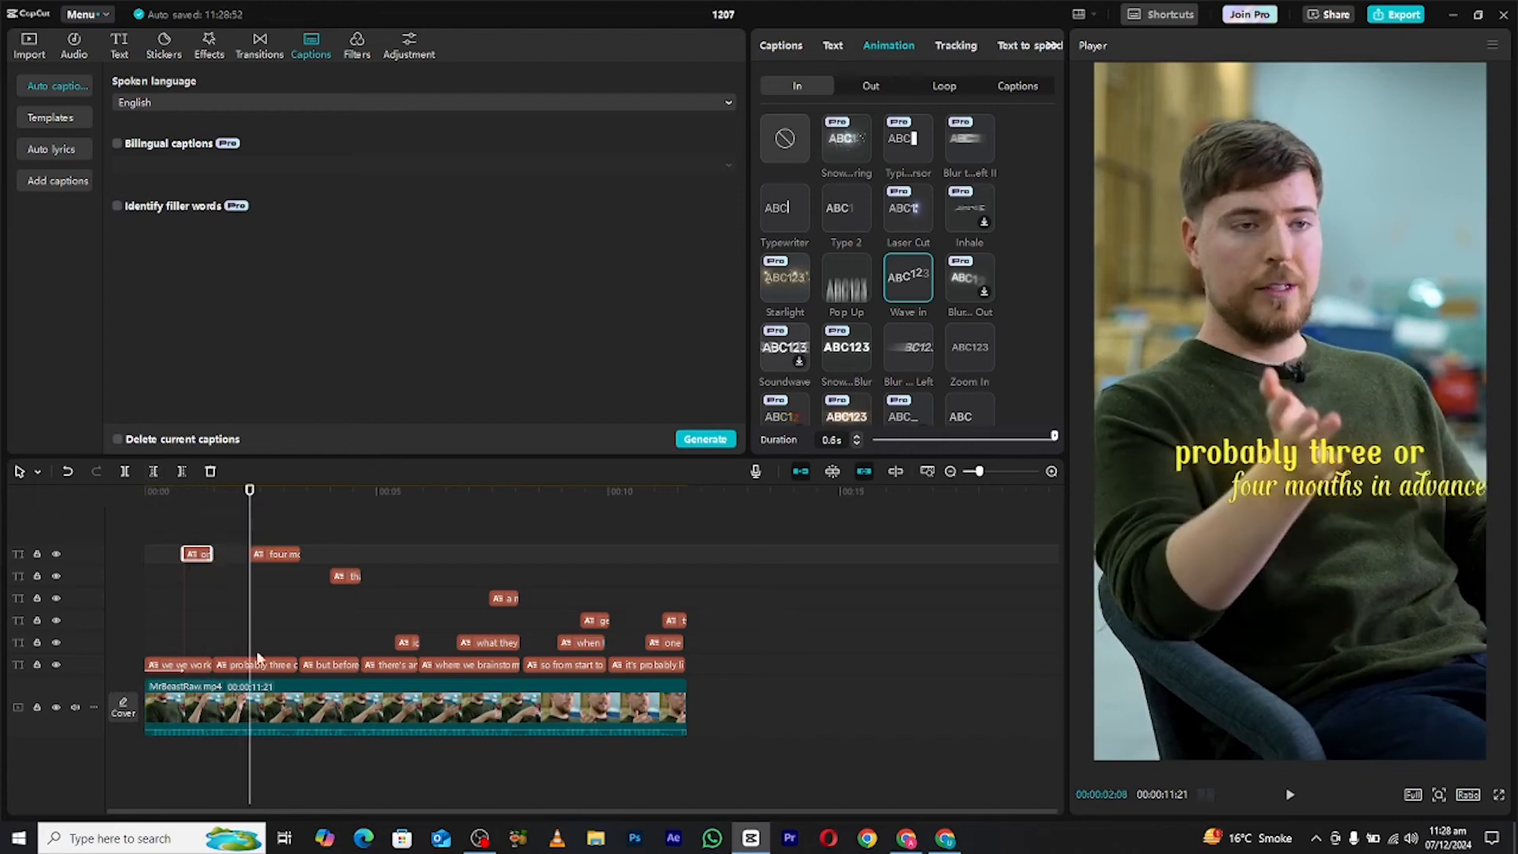
# - Apply the Squeeze entrance animation to "probably three or" with a duration of 1.1 s
pyautogui.click(265, 668)
pyautogui.click(877, 48)
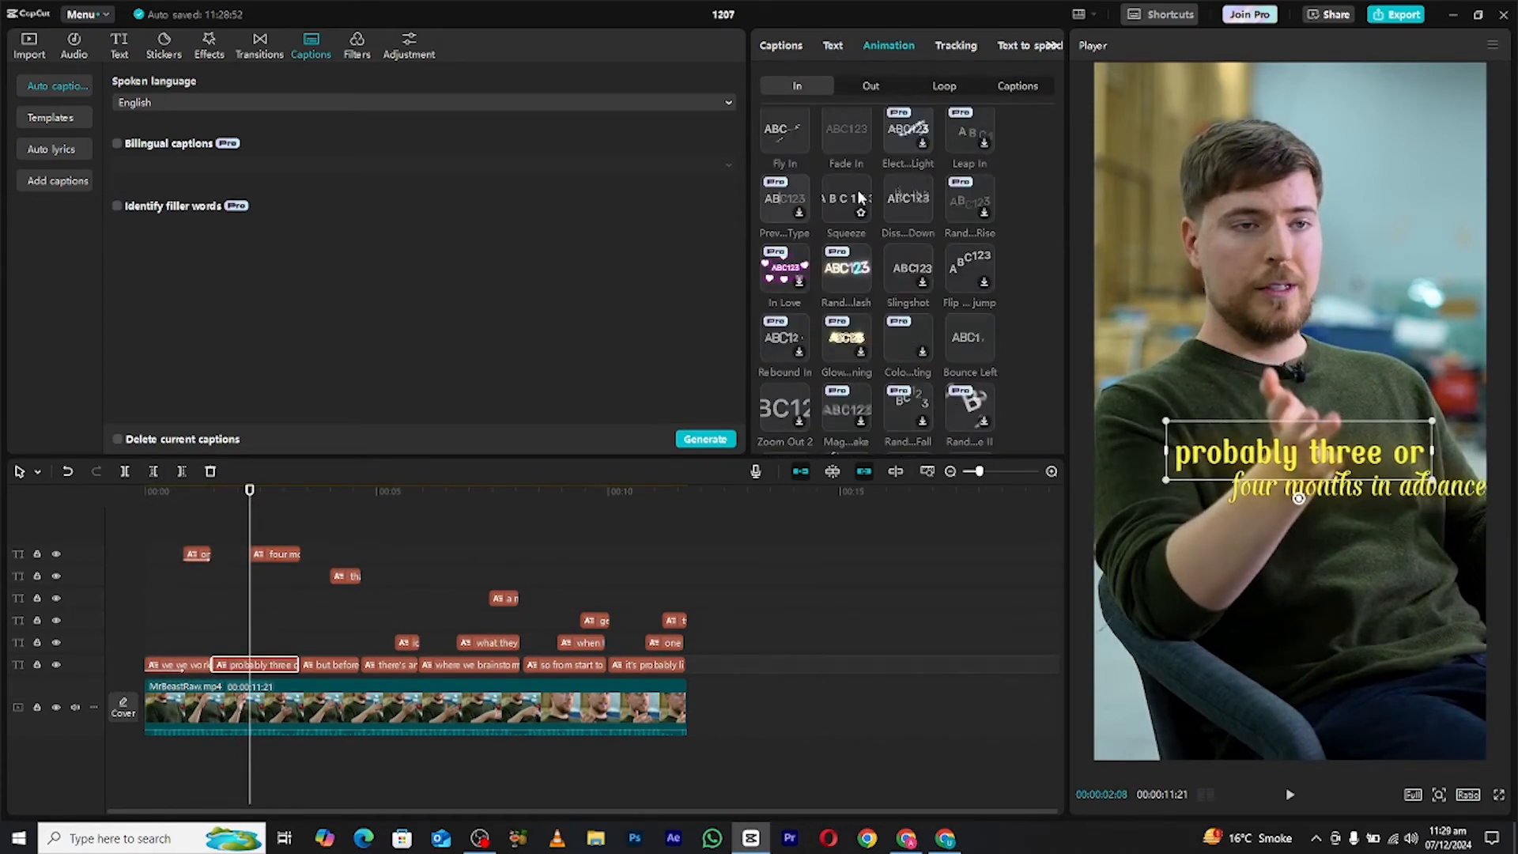
pyautogui.click(859, 195)
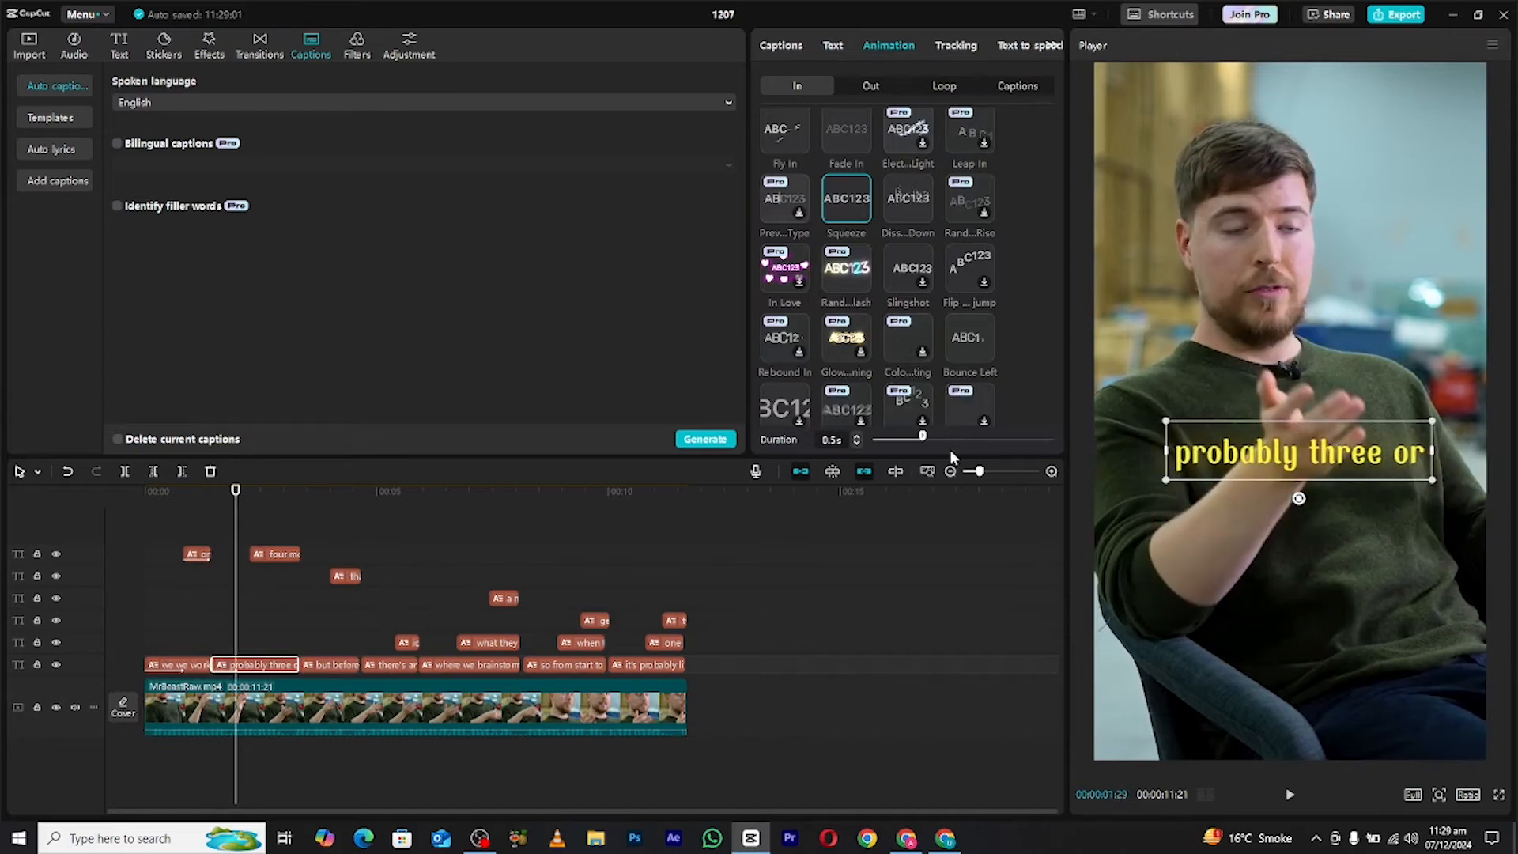
pyautogui.moveTo(966, 441); pyautogui.dragTo(979, 440)
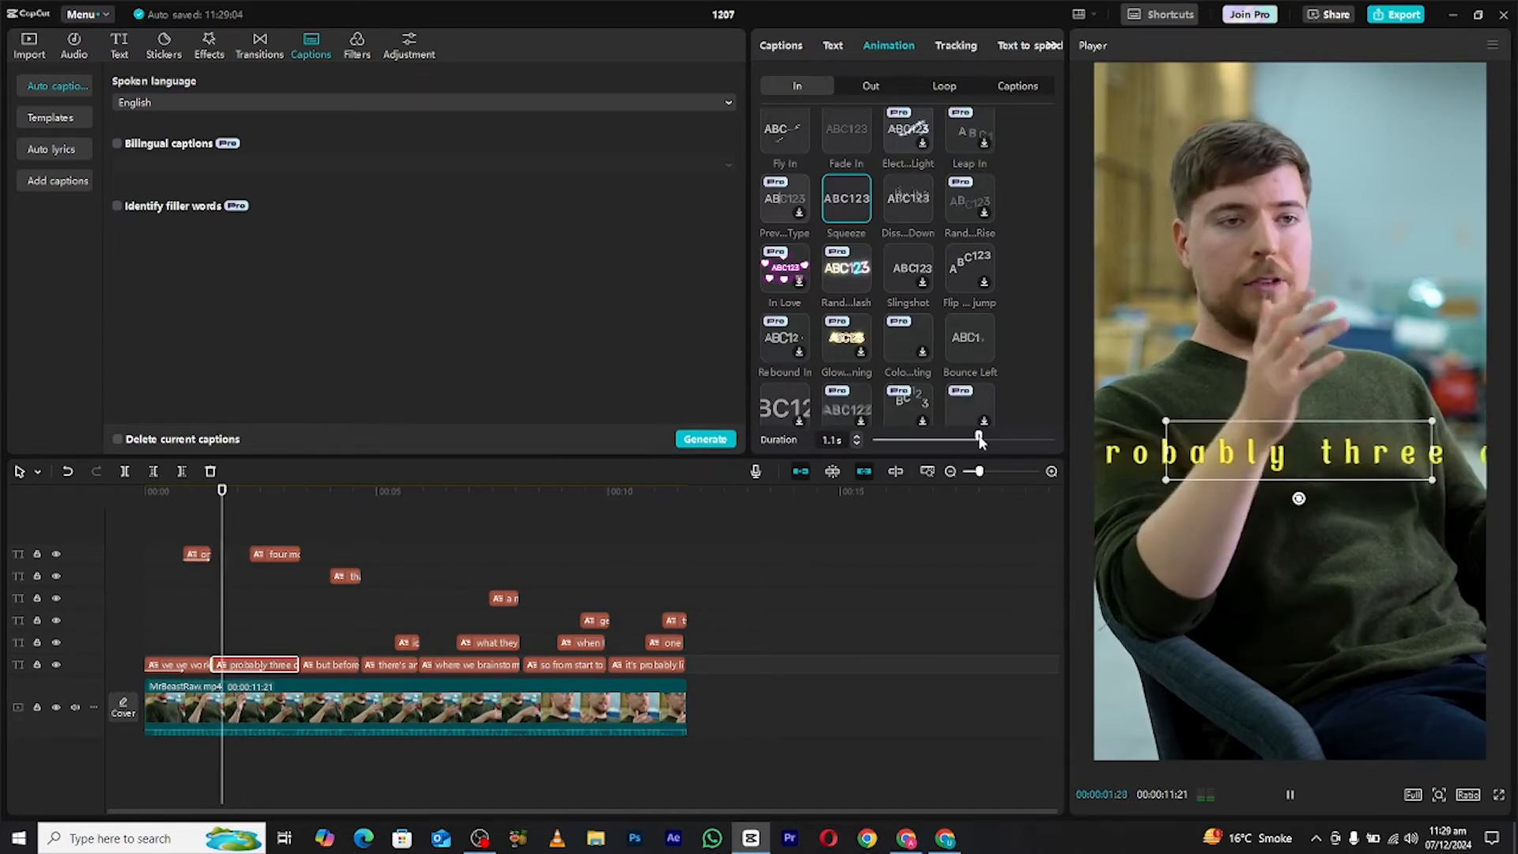
# - Apply the Grow entrance animation to "four months in advance" with a duration of 0.8 s and preview the captions from the start
pyautogui.click(270, 554)
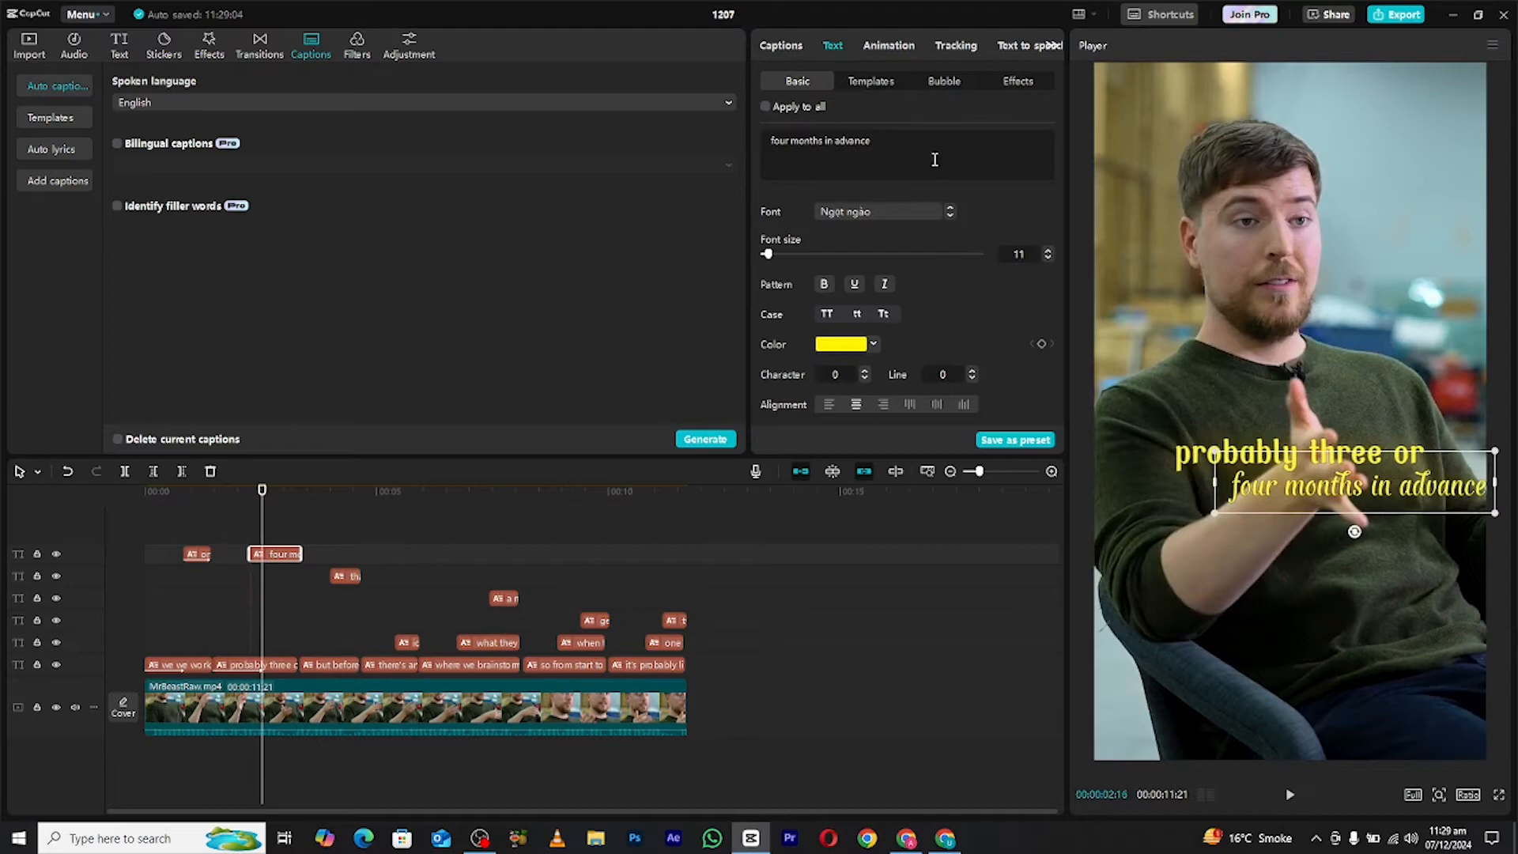
pyautogui.click(876, 46)
pyautogui.scroll(-5, 840, 265)
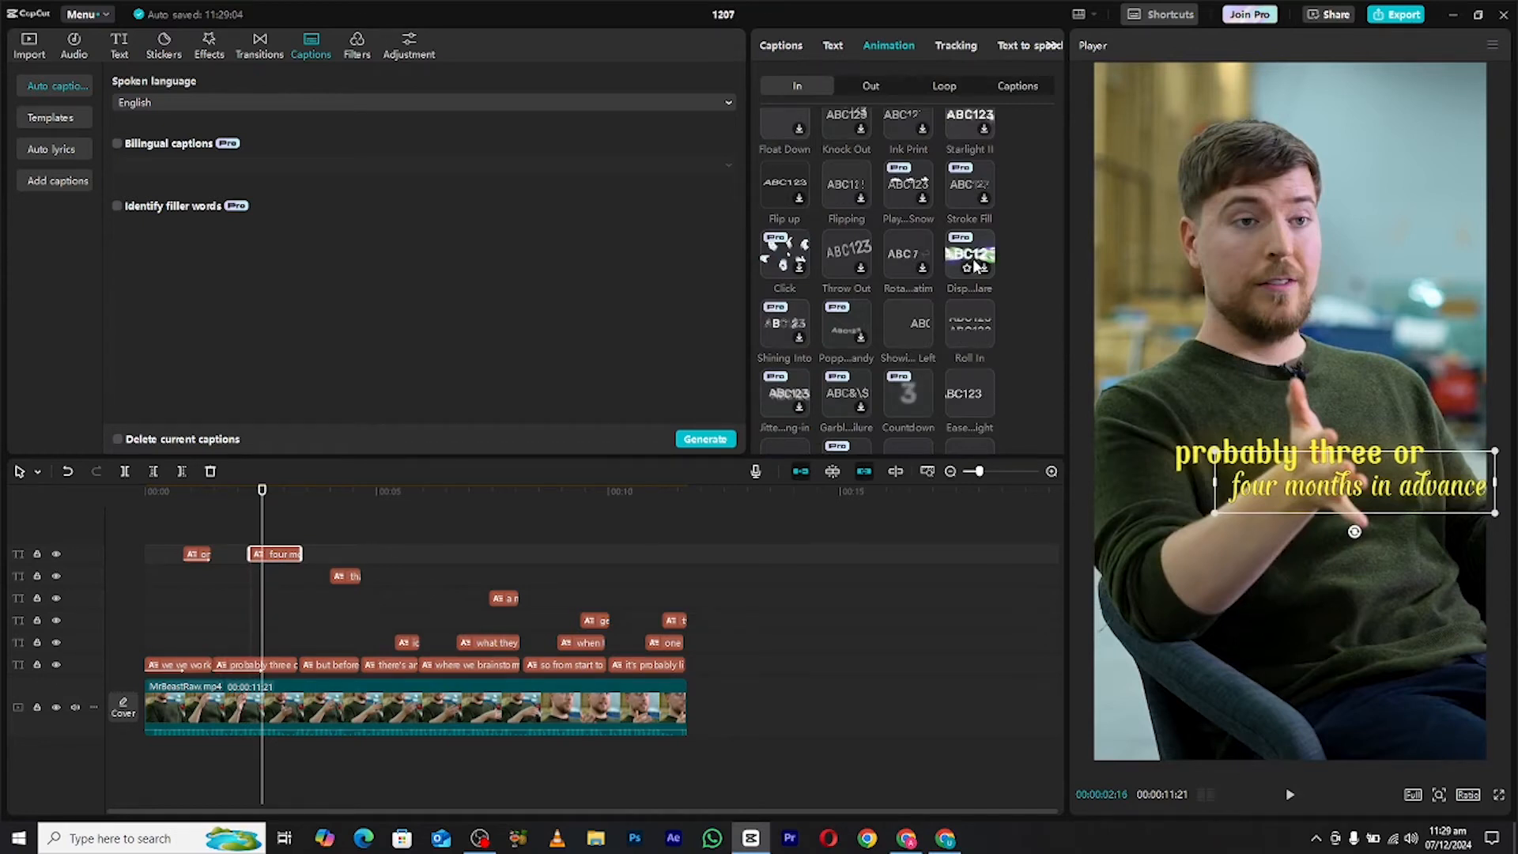
pyautogui.scroll(-1, 868, 235)
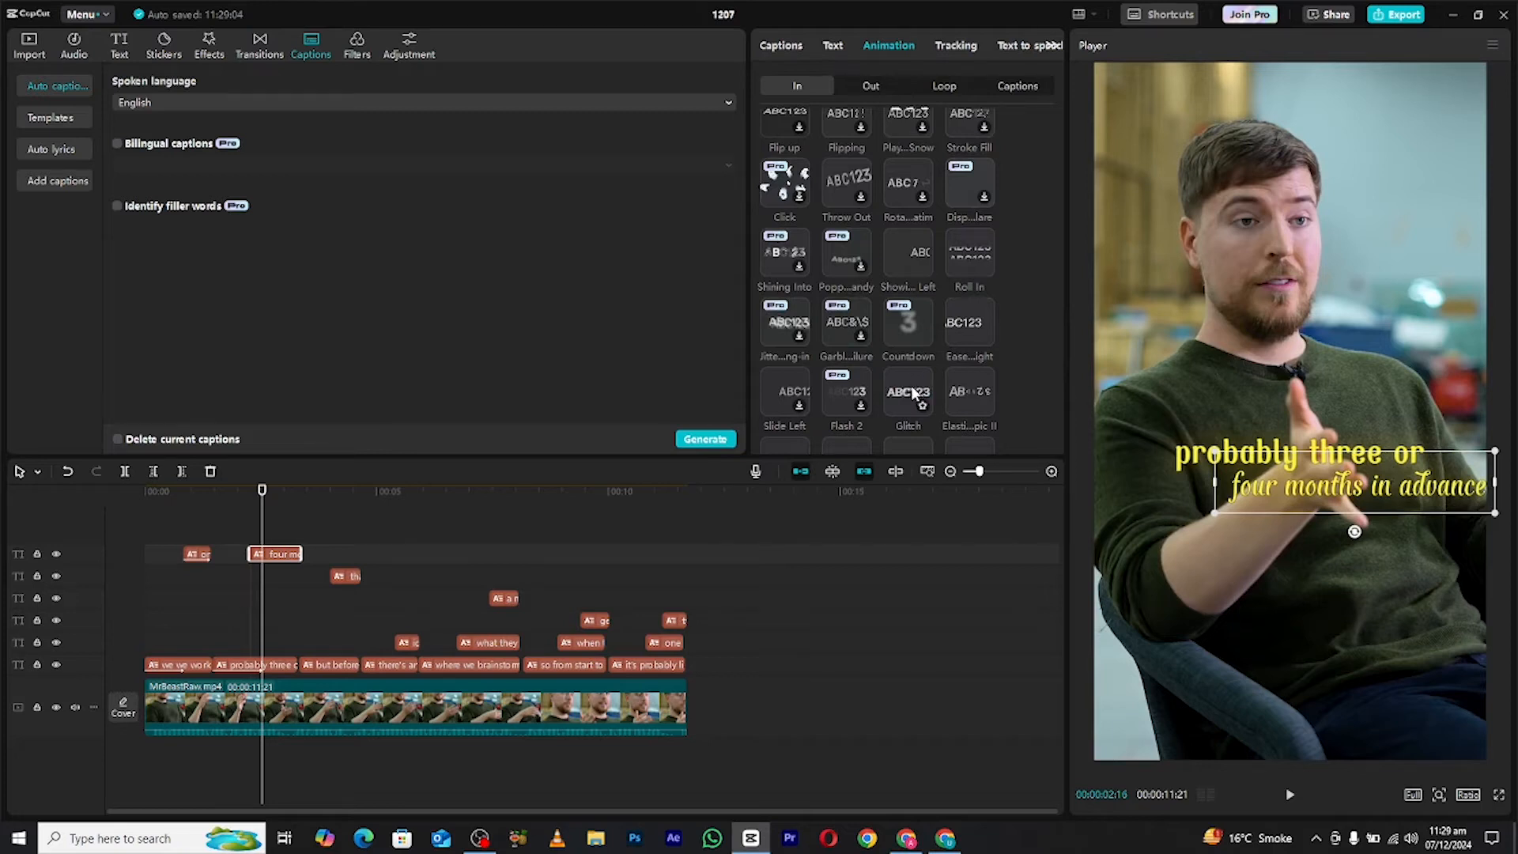
pyautogui.scroll(-1, 817, 349)
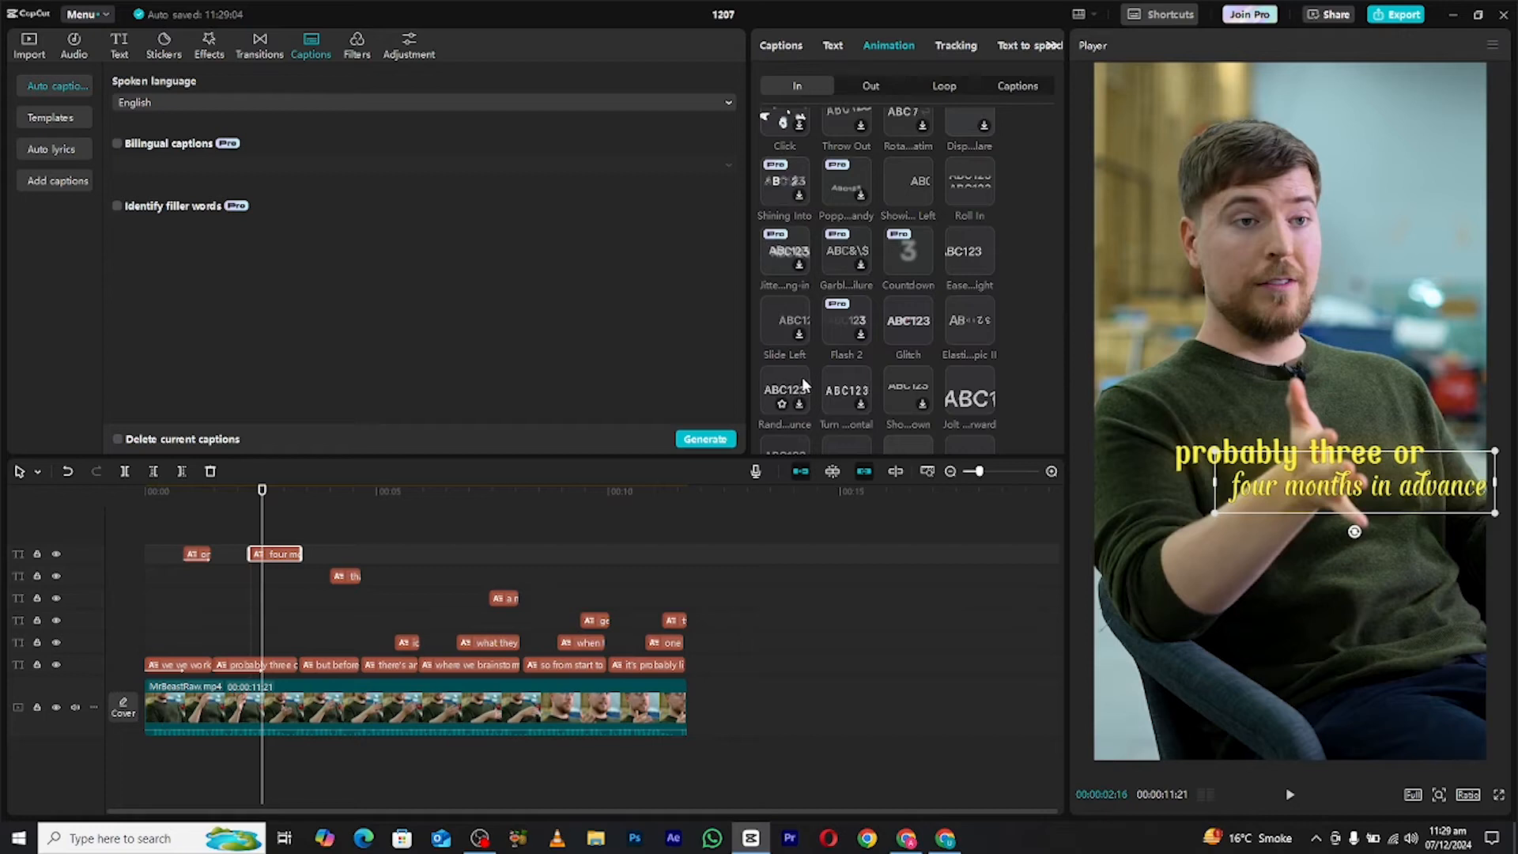
pyautogui.scroll(-1, 803, 383)
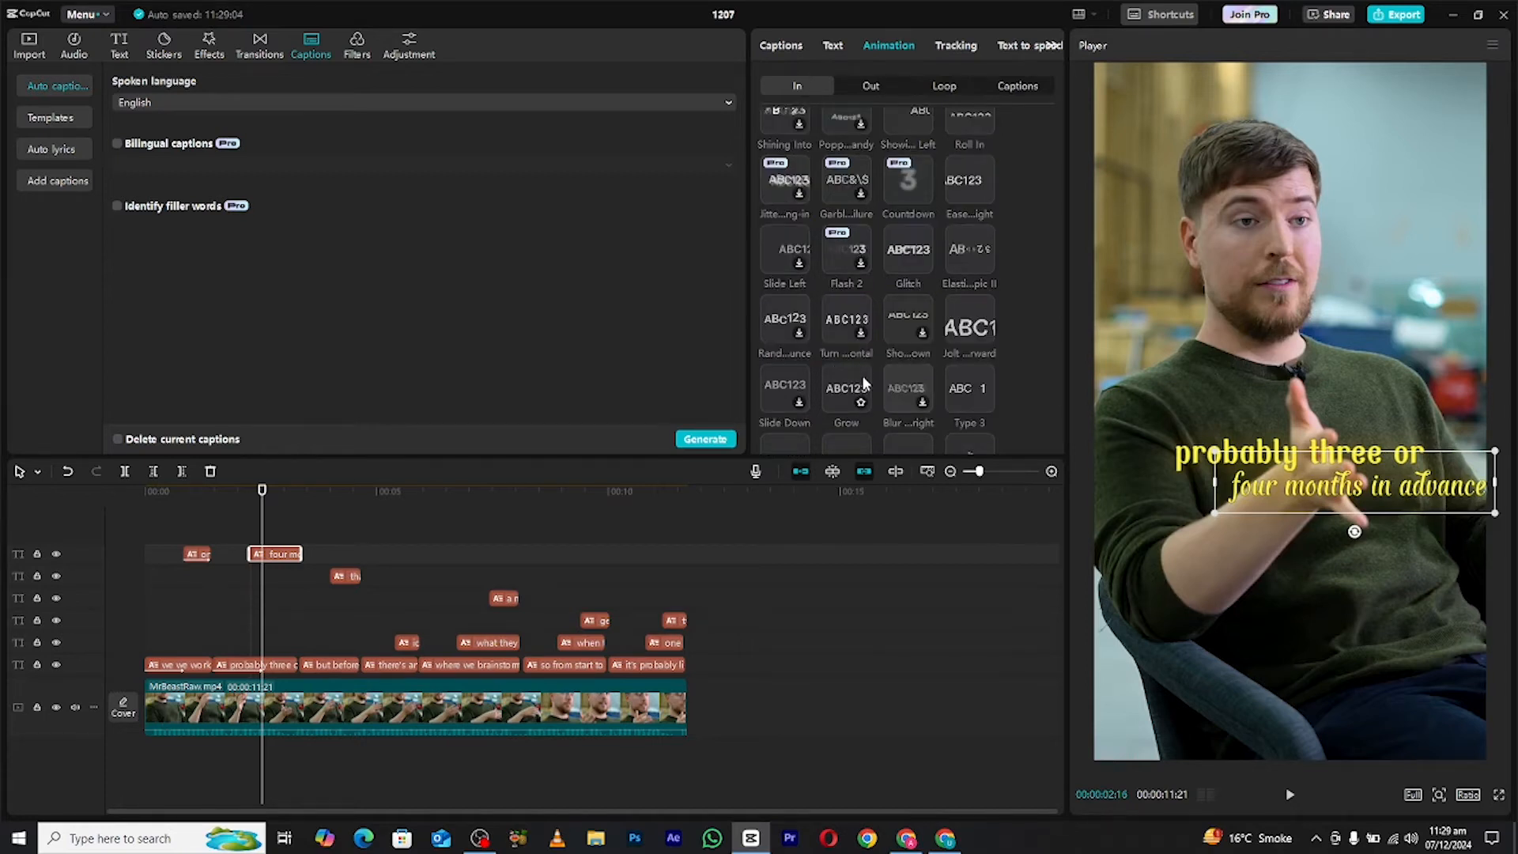
pyautogui.click(862, 379)
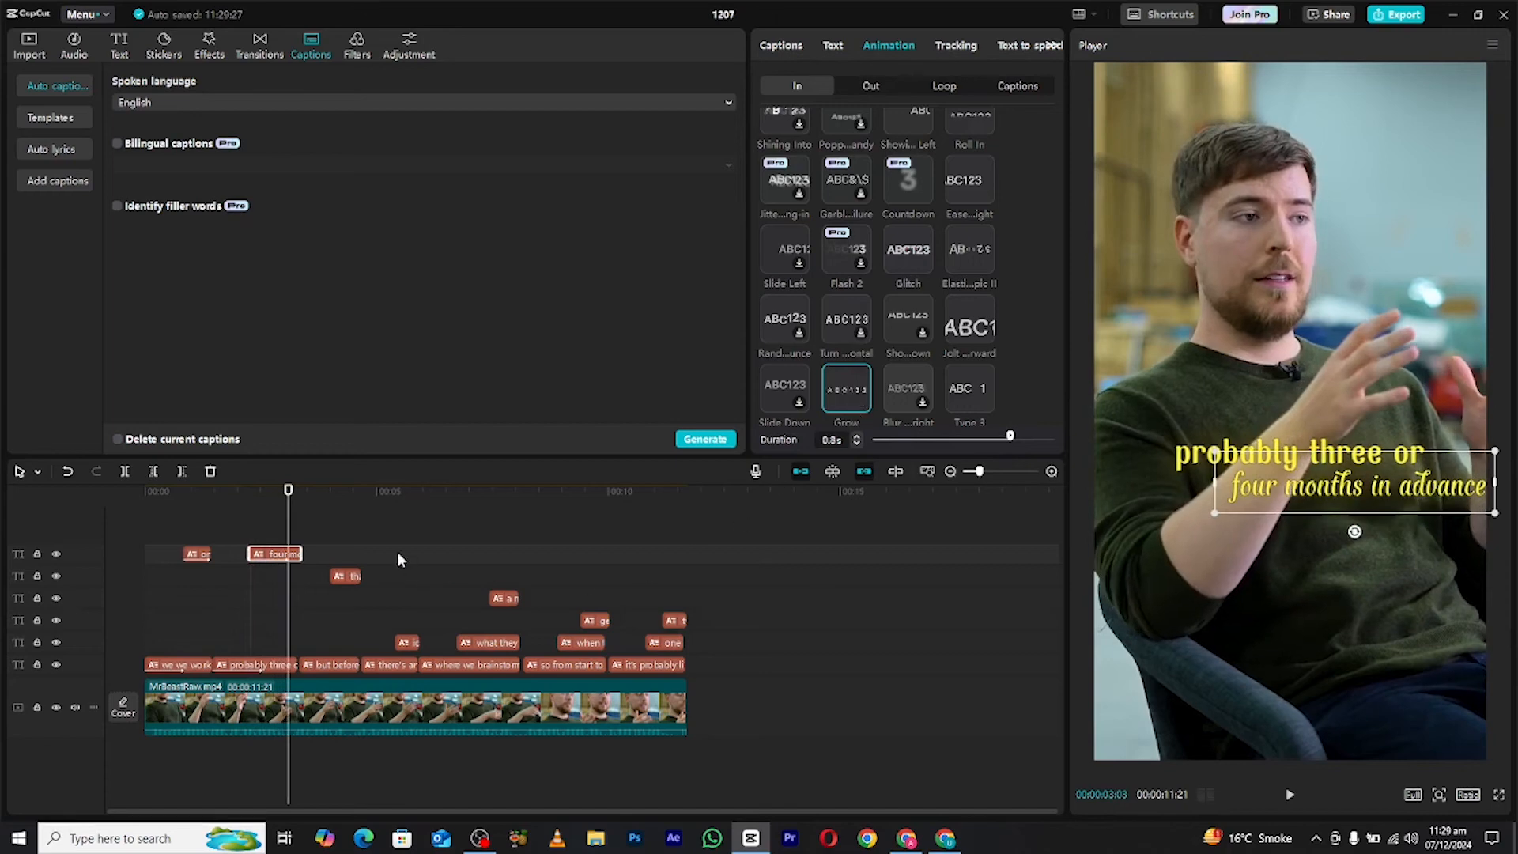
pyautogui.click(98, 497)
pyautogui.press('space')
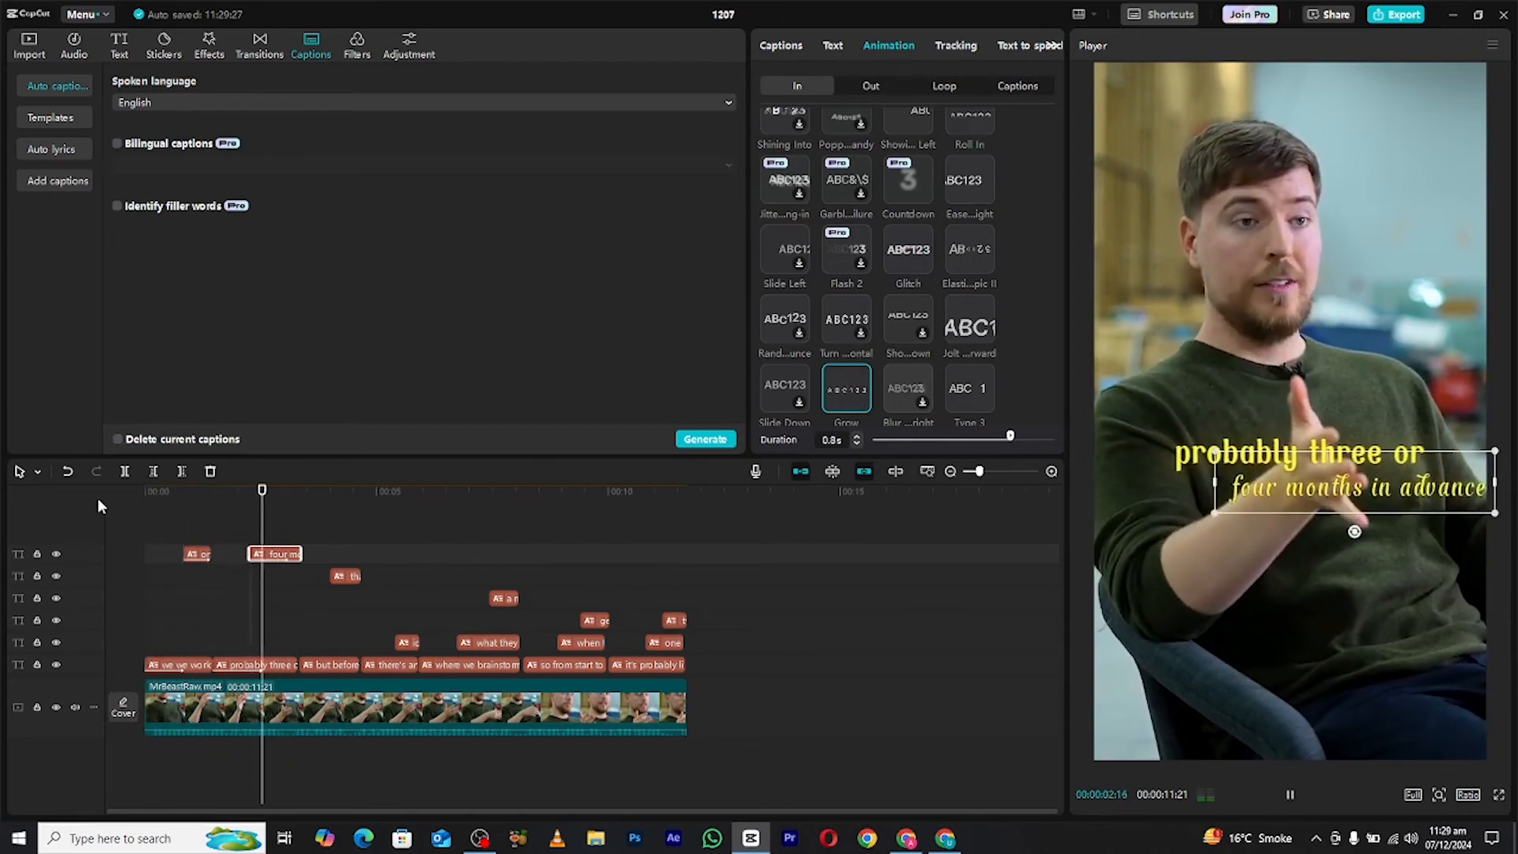
pyautogui.press('space')
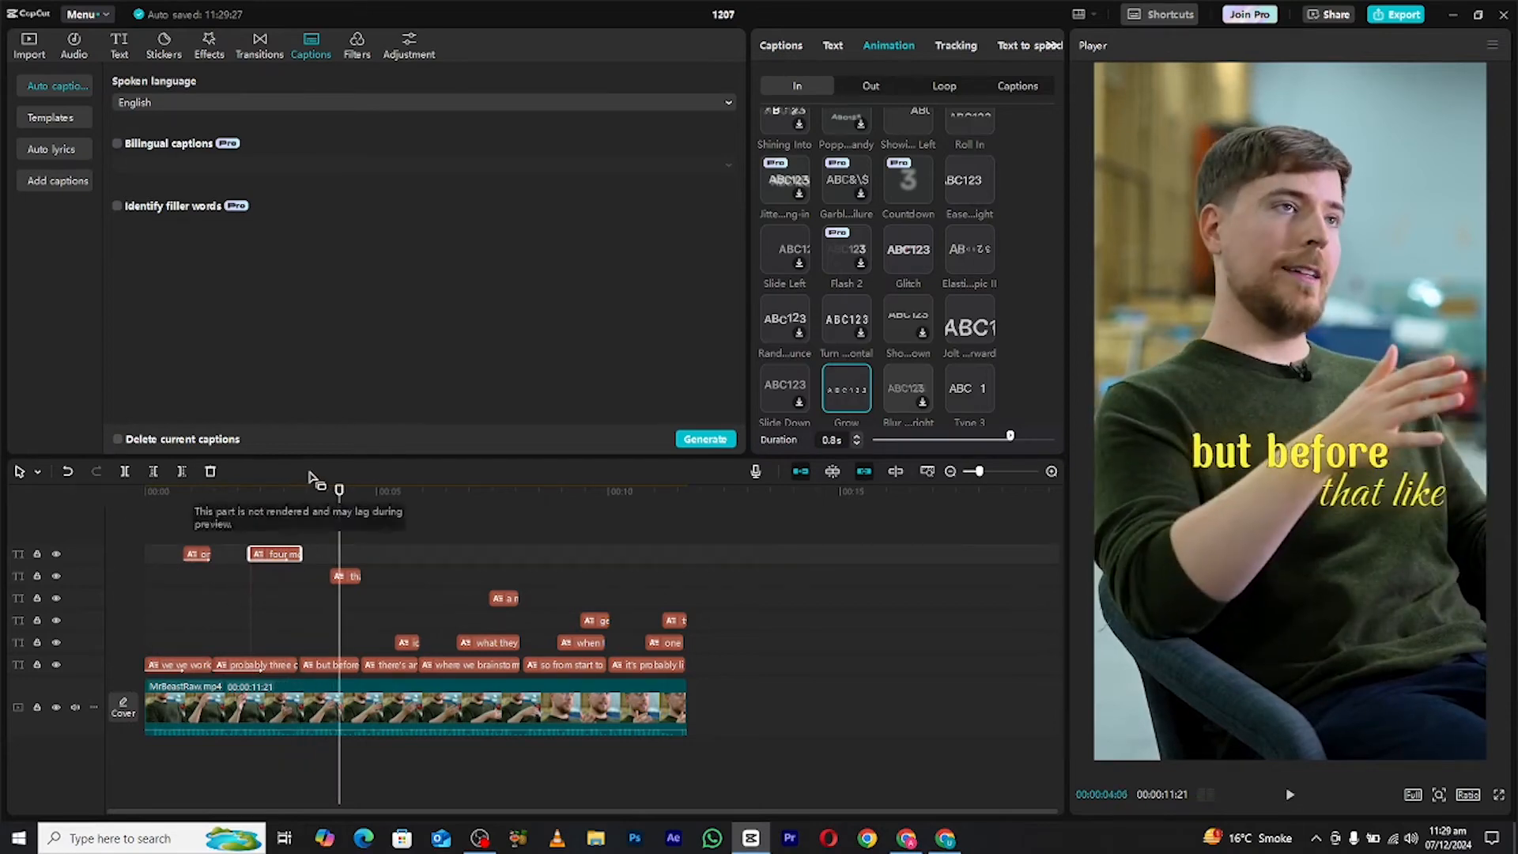
# - Try Judder Up on "but before", then apply the Slide Down entrance animation instead with a duration of 0.9 s
pyautogui.click(318, 494)
pyautogui.click(336, 666)
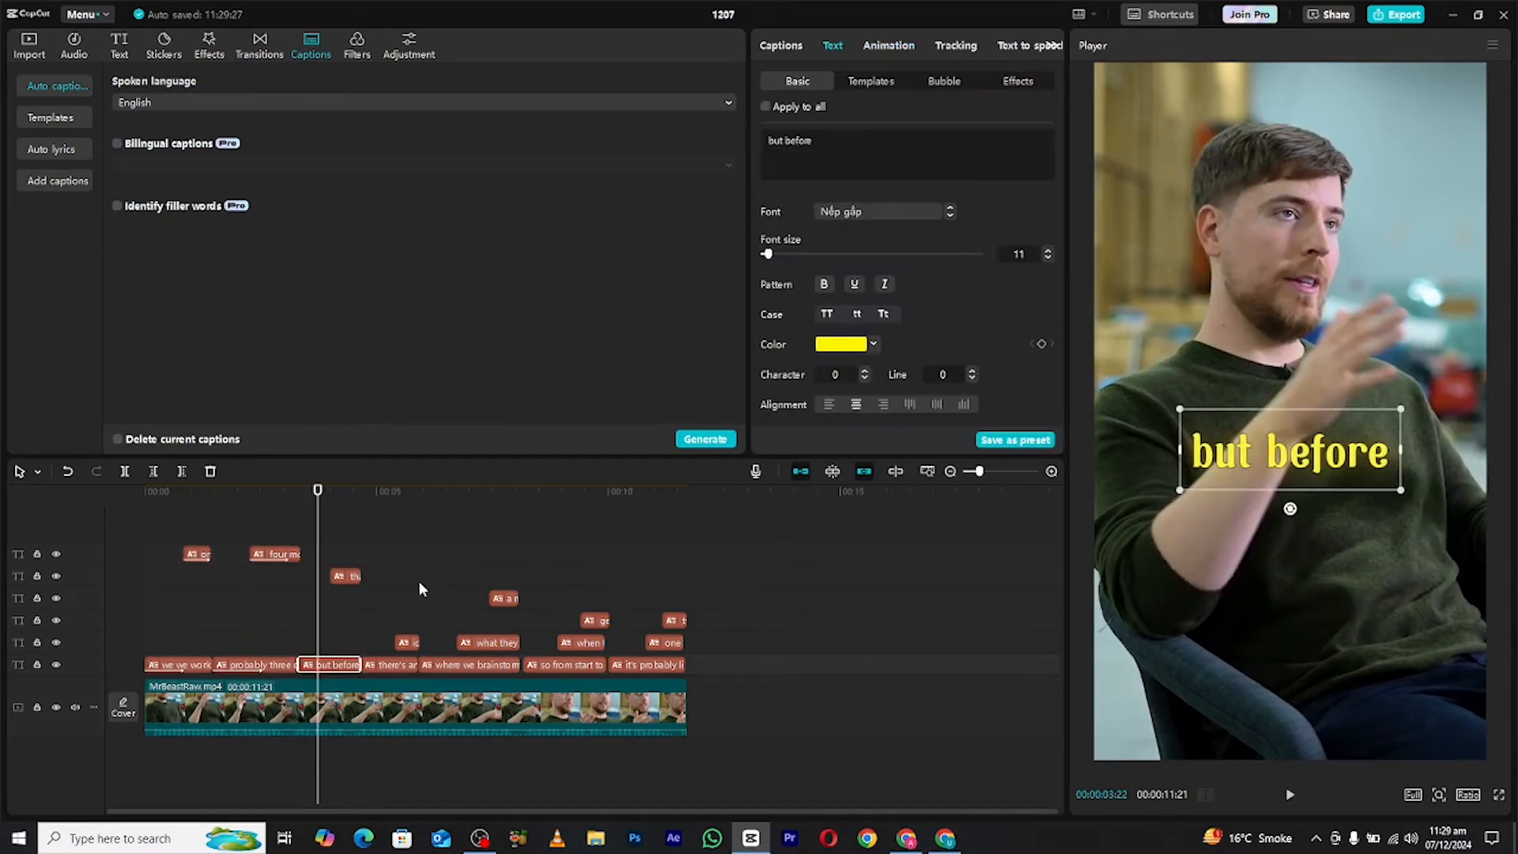
pyautogui.click(862, 46)
pyautogui.scroll(-2, 869, 197)
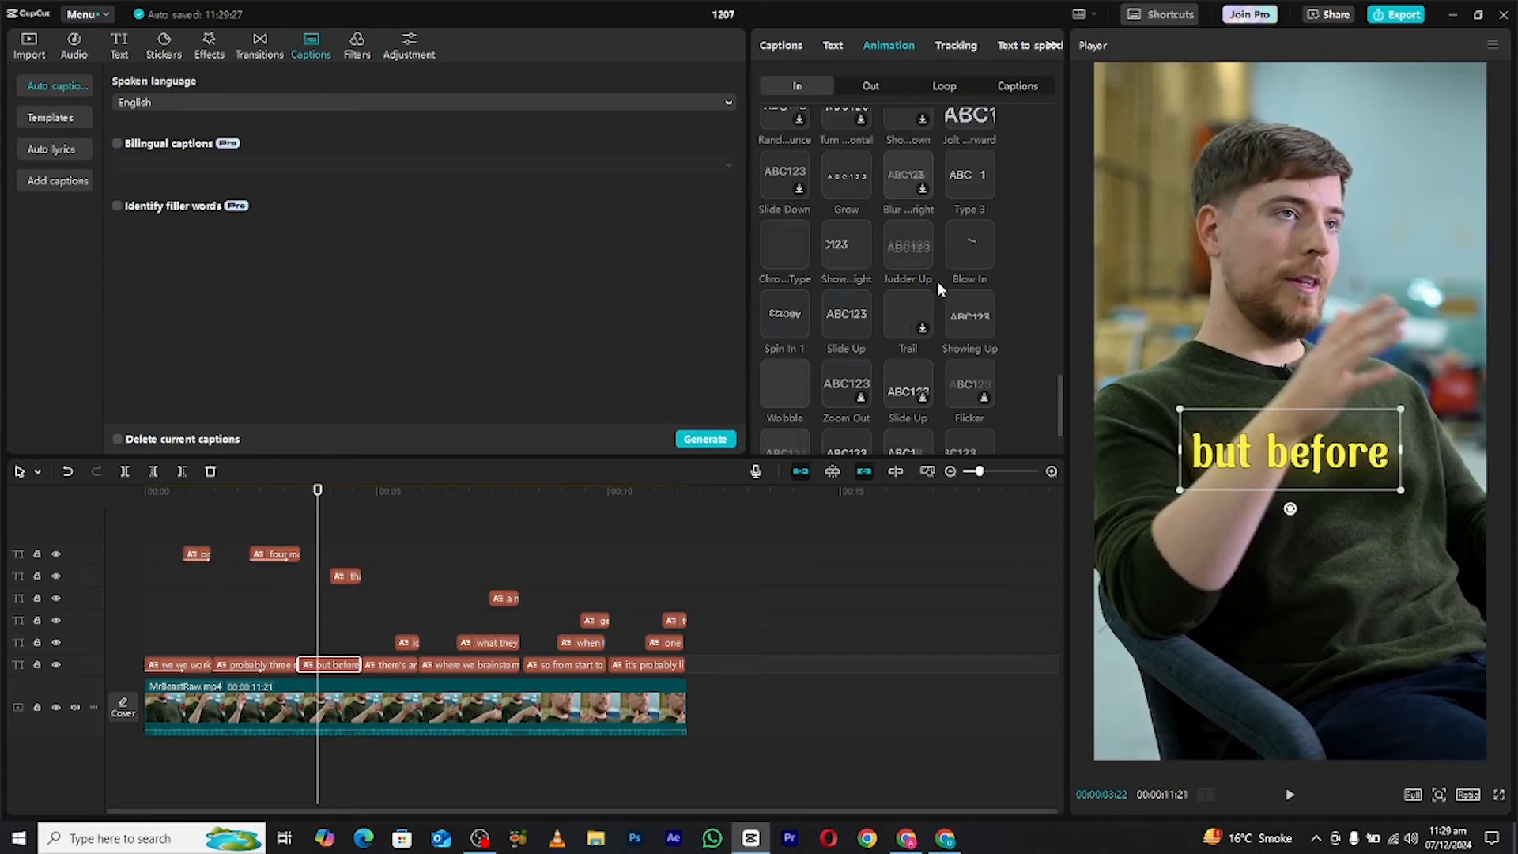
pyautogui.click(924, 248)
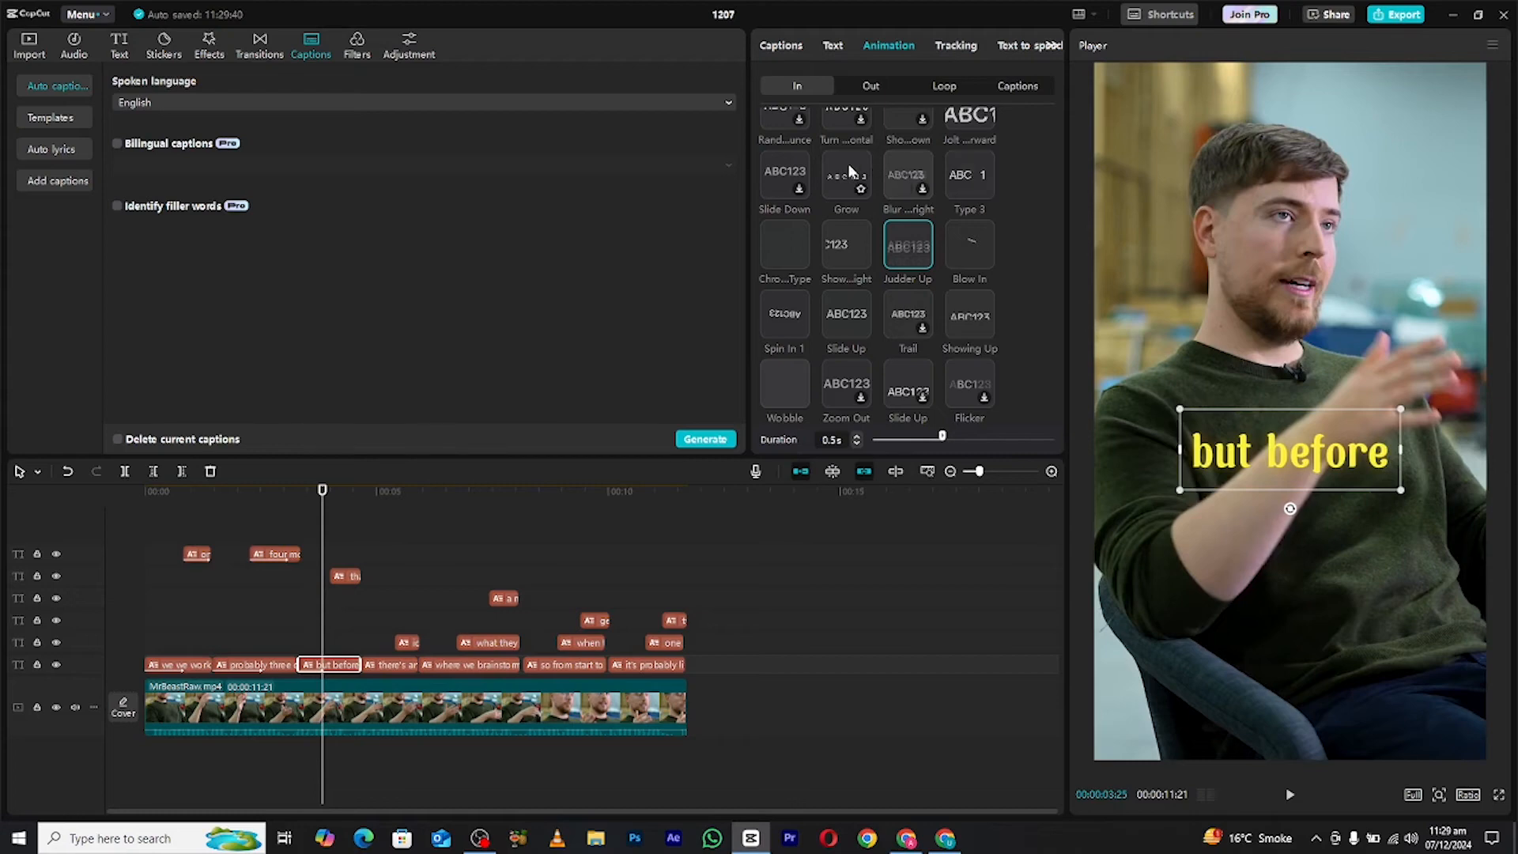
pyautogui.click(804, 164)
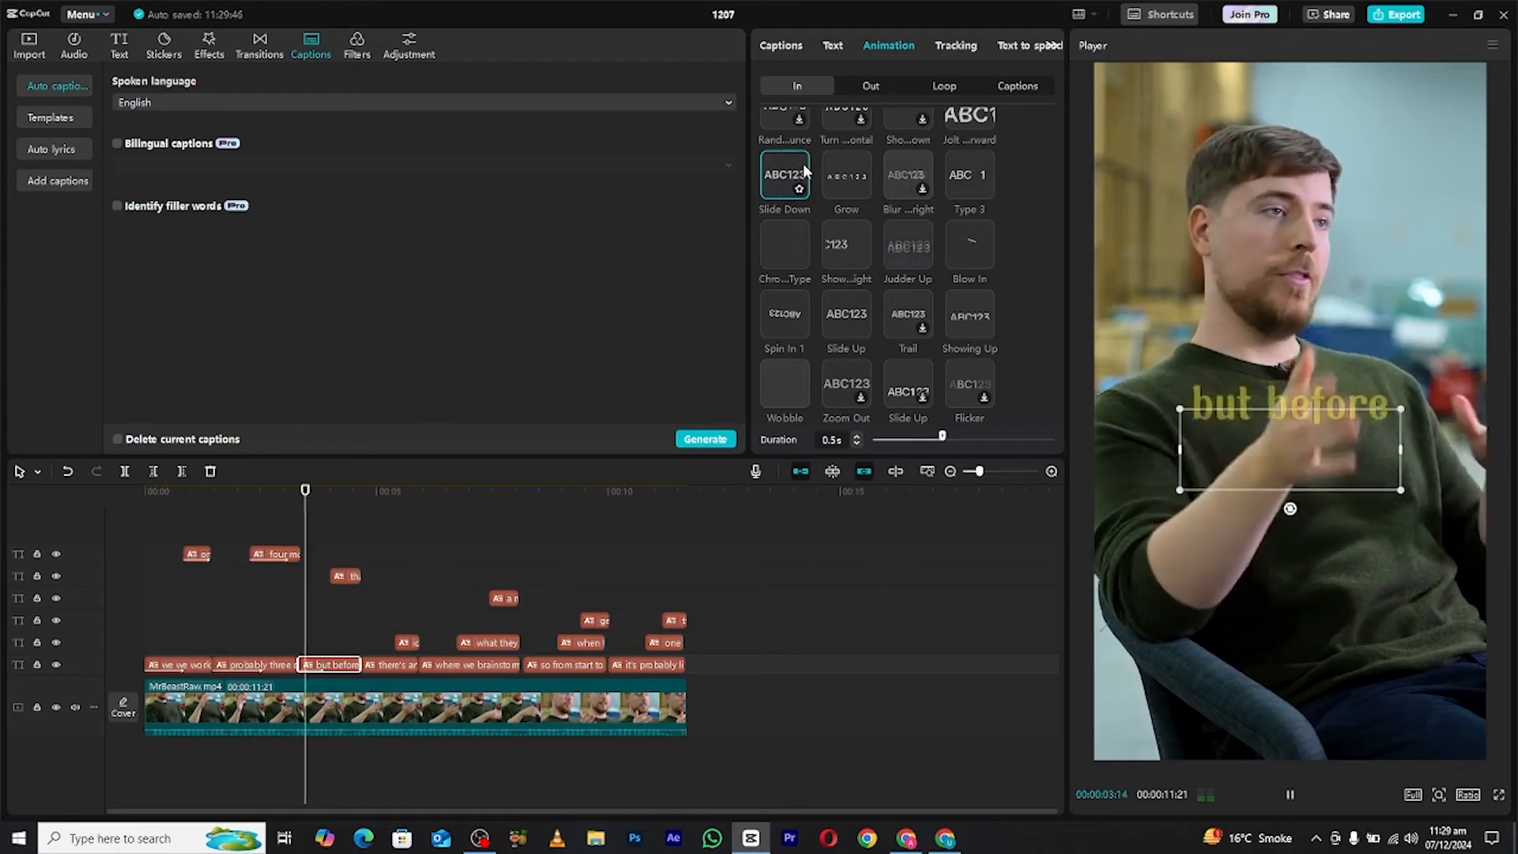
pyautogui.moveTo(975, 441); pyautogui.dragTo(981, 441)
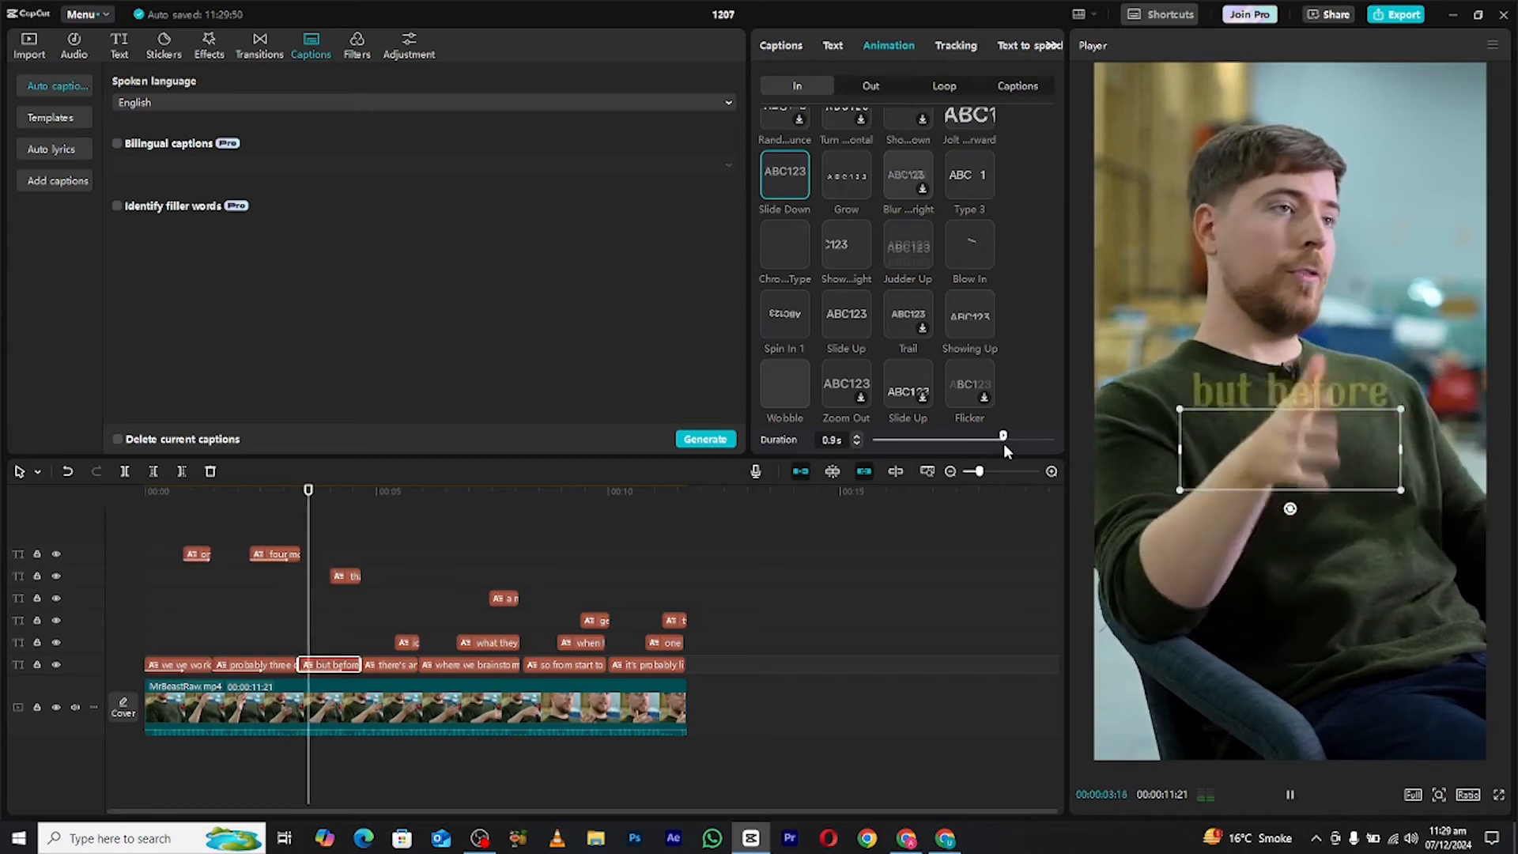
# - Apply the Squeeze entrance animation to the "that like" caption
pyautogui.click(344, 577)
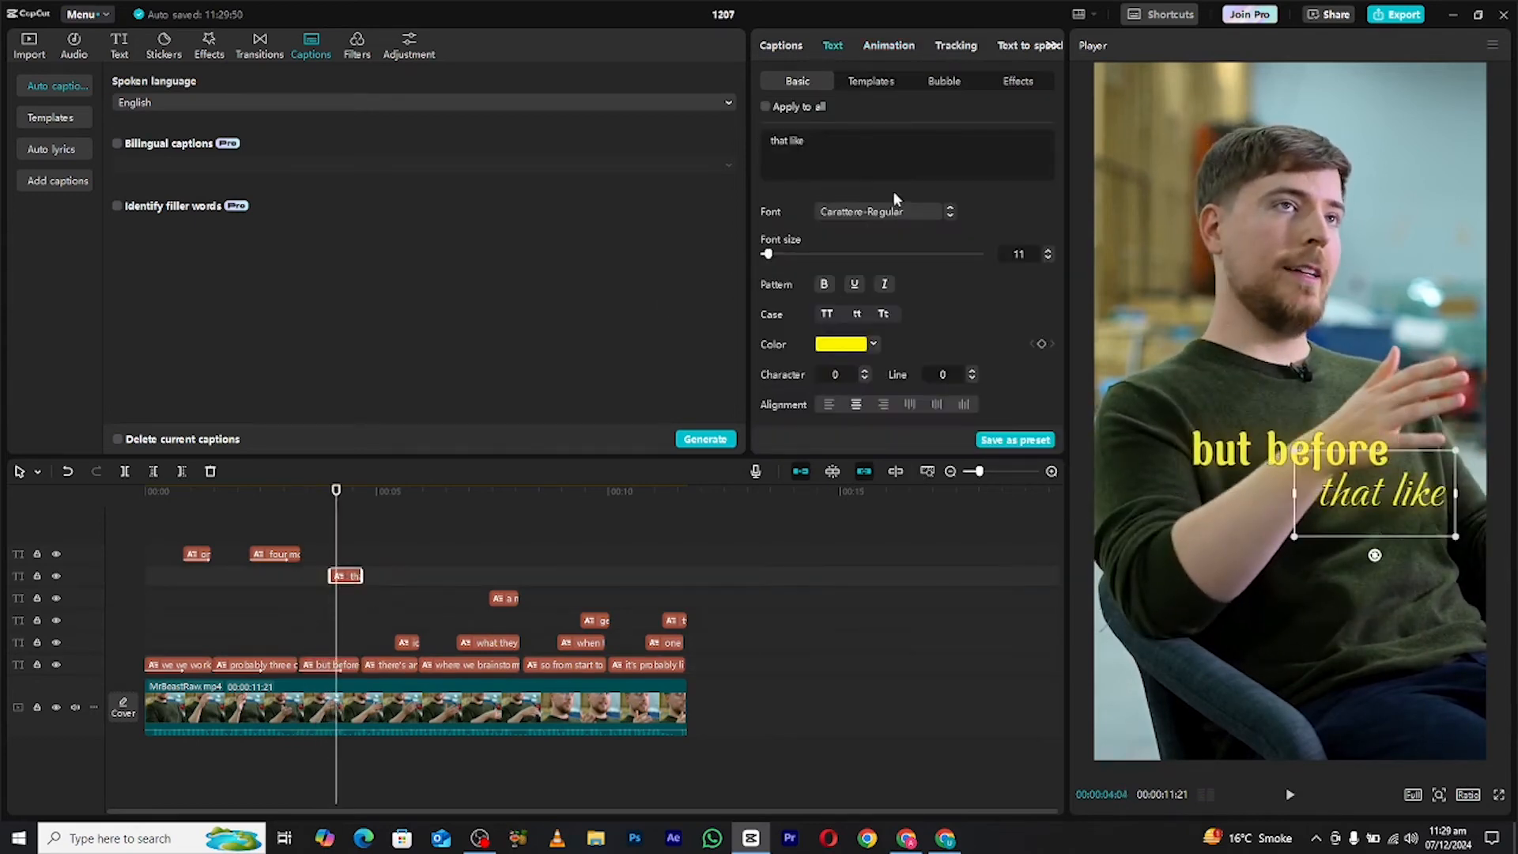
pyautogui.click(885, 46)
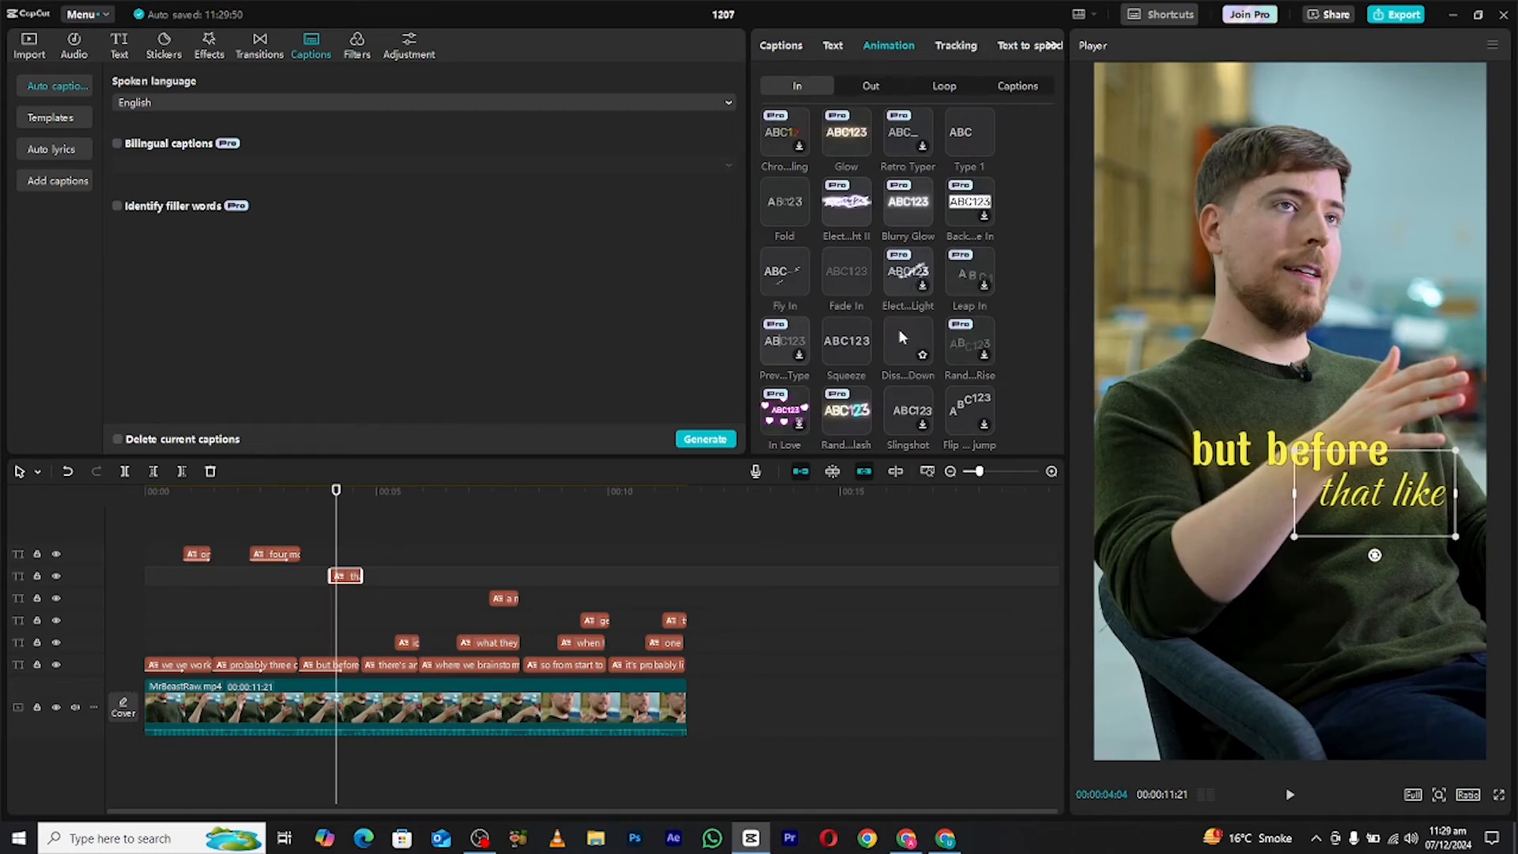
pyautogui.click(858, 348)
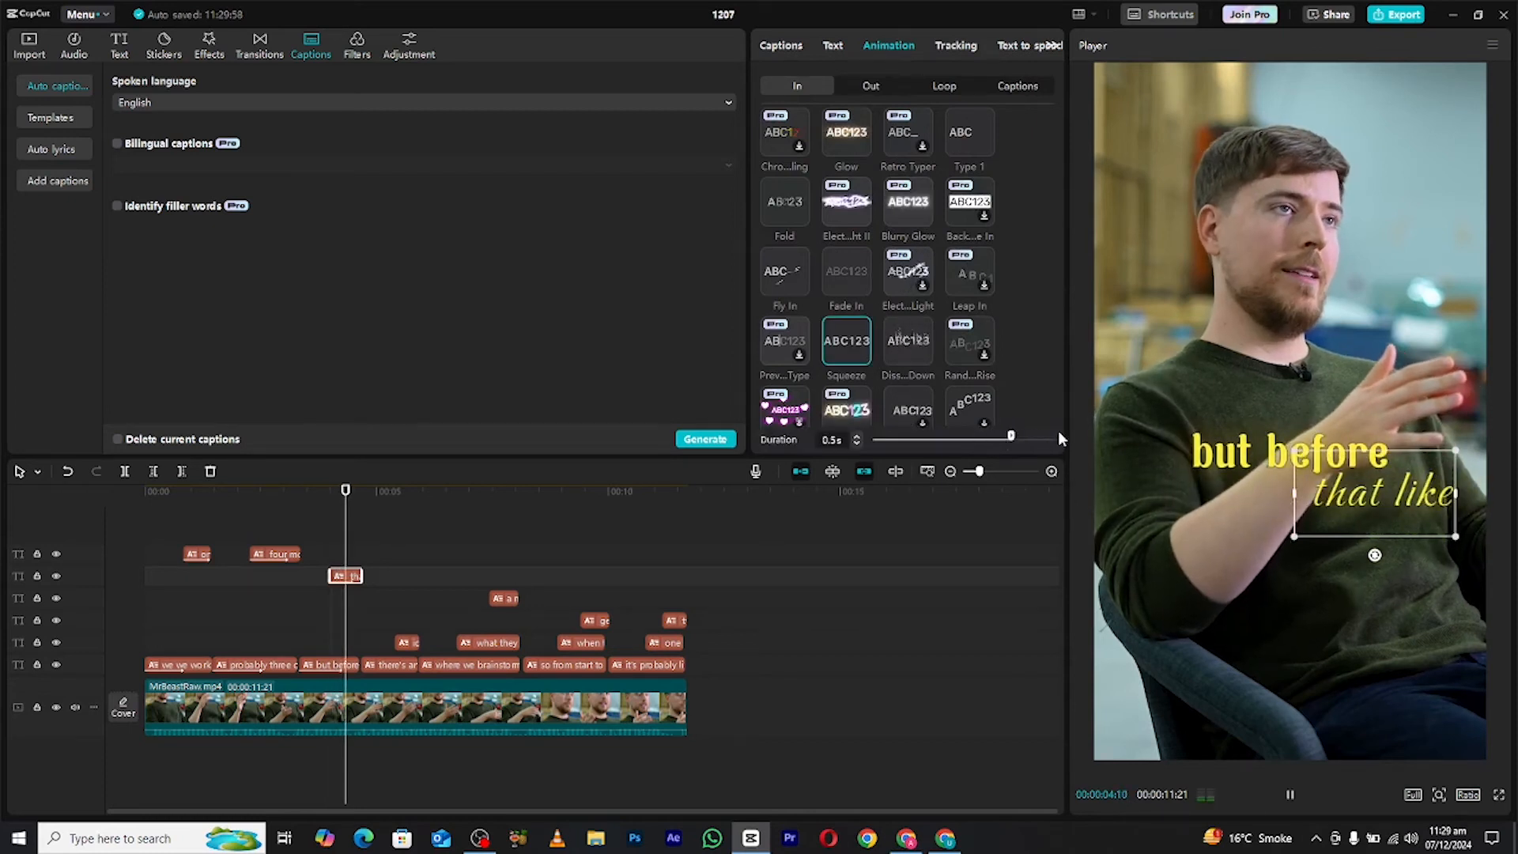
# - Try Squeeze on "there's an", then apply the Fade In entrance animation instead with a duration of 0.8 s
pyautogui.moveTo(368, 498); pyautogui.dragTo(381, 501)
pyautogui.click(410, 666)
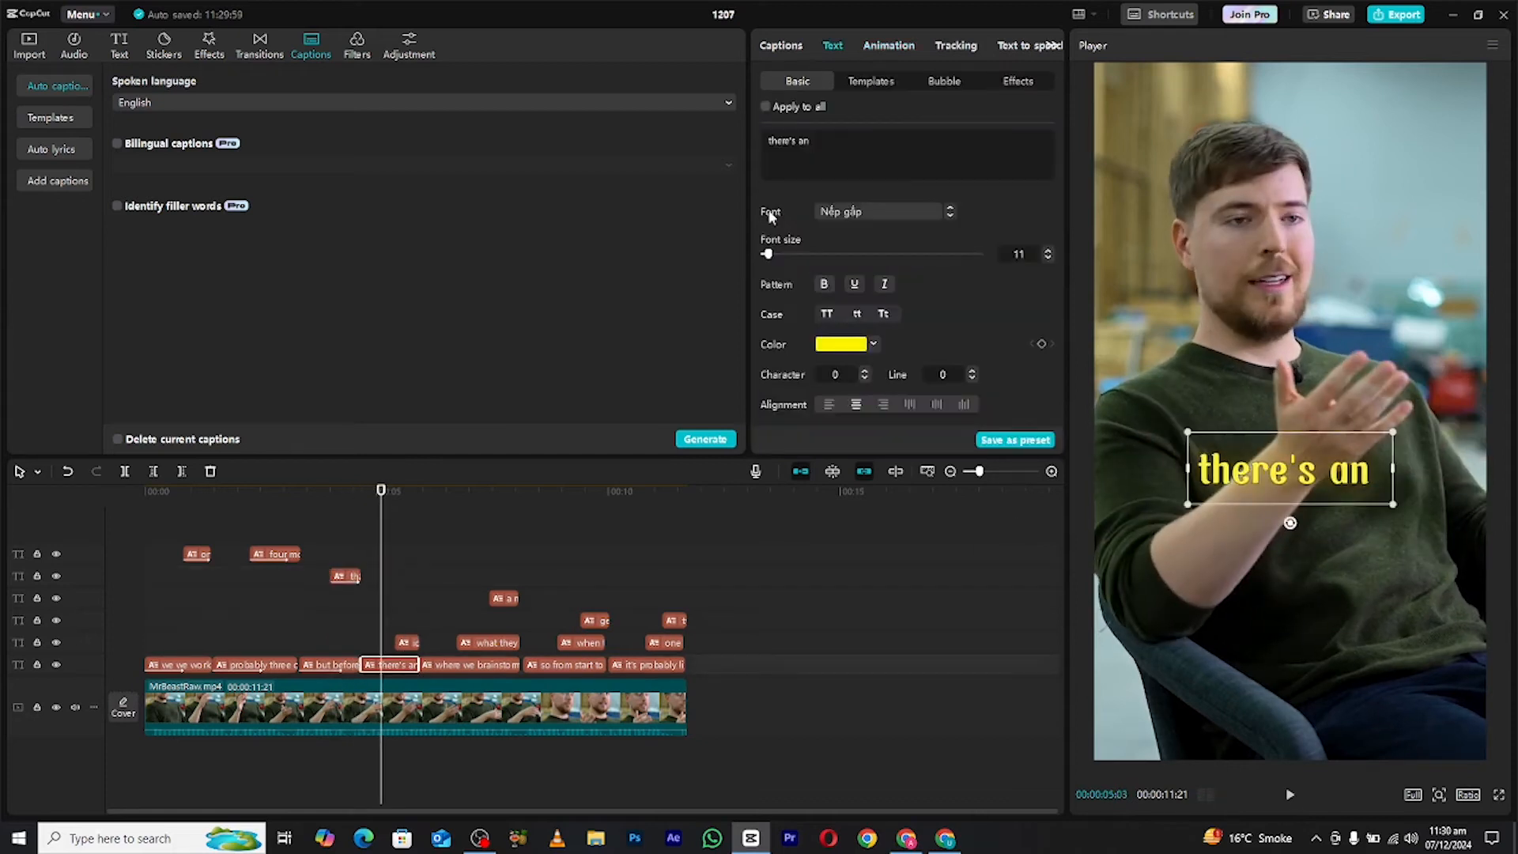
pyautogui.click(875, 48)
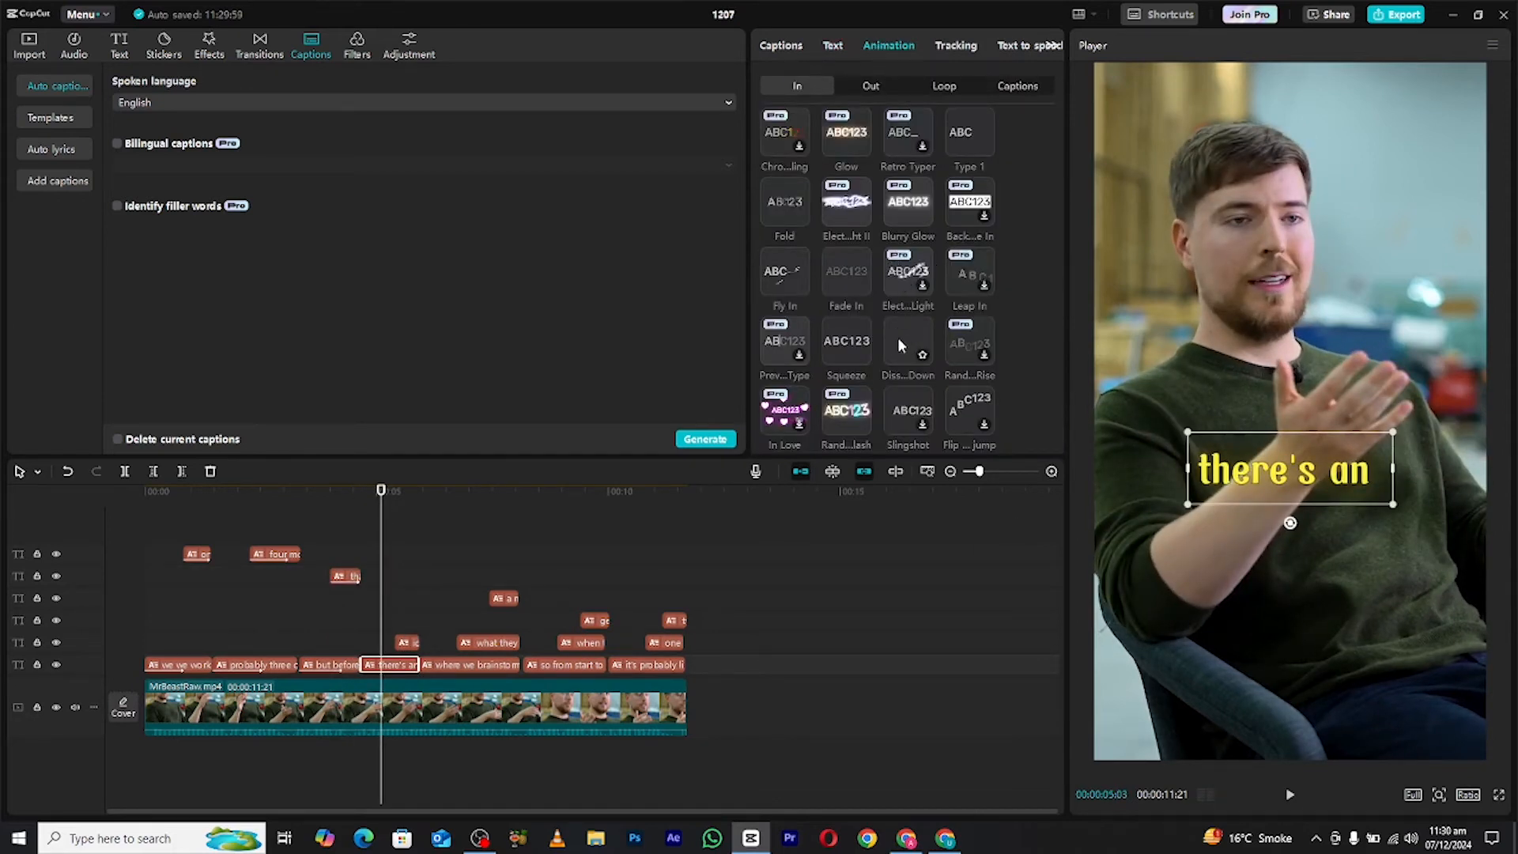
pyautogui.click(853, 356)
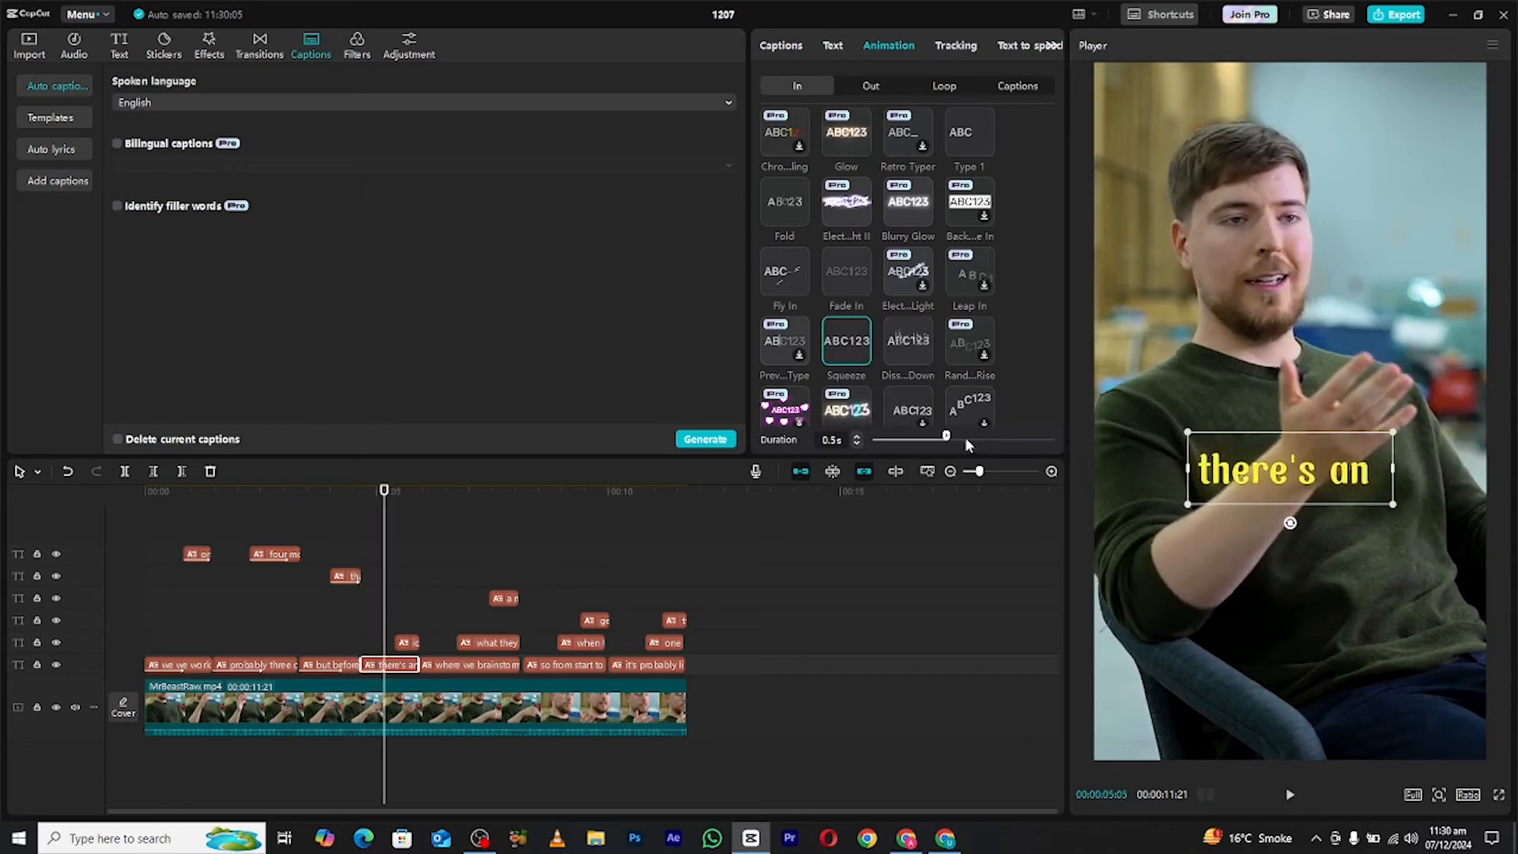
pyautogui.click(842, 273)
pyautogui.moveTo(946, 436); pyautogui.dragTo(989, 436)
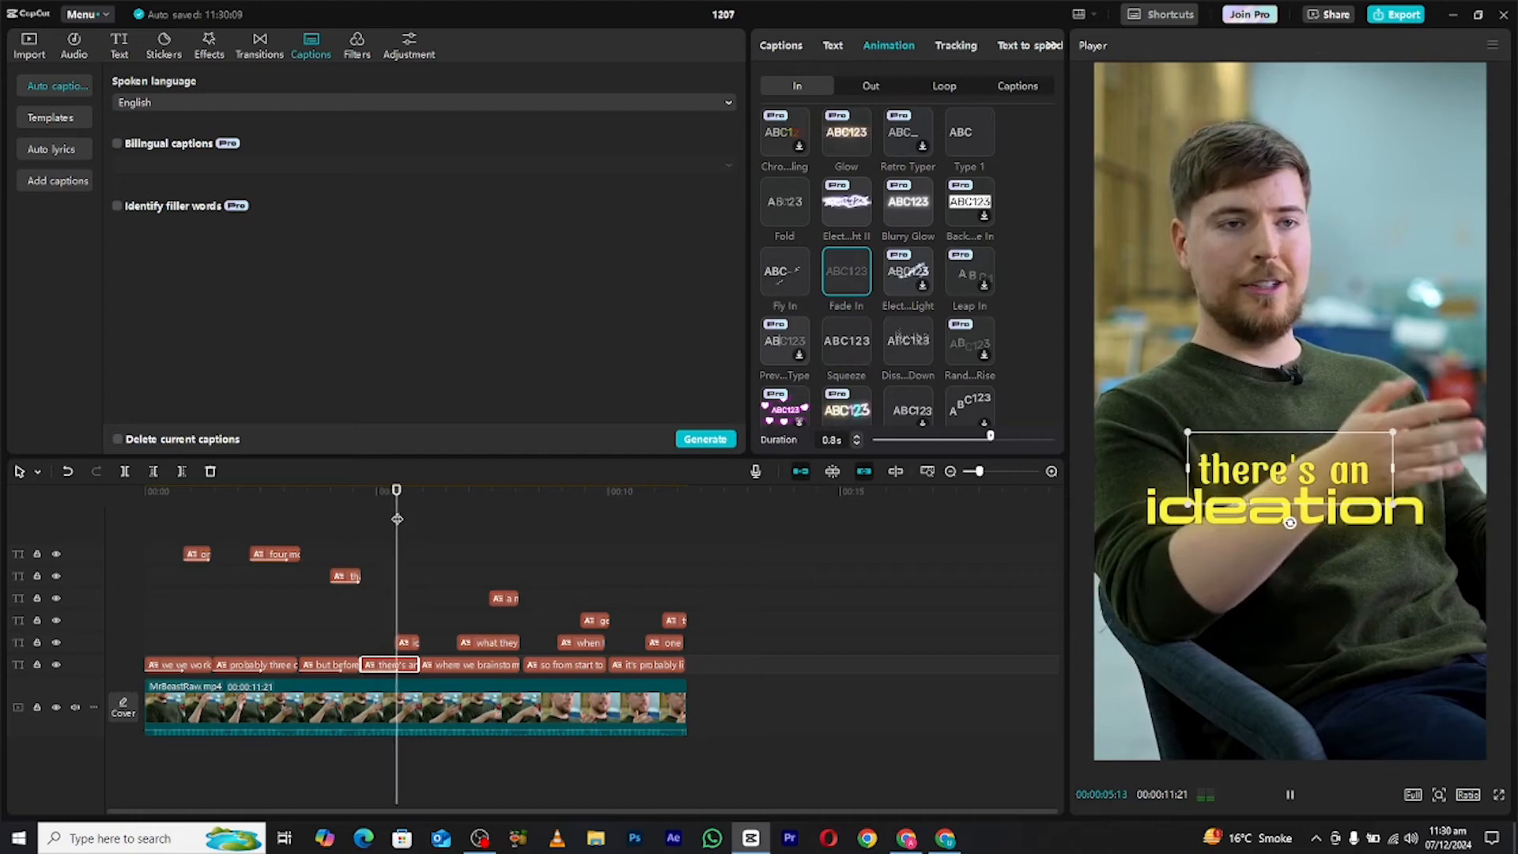
# - Apply the Squeeze entrance animation to the "ideation" caption with a duration of 0.5 s
pyautogui.click(409, 642)
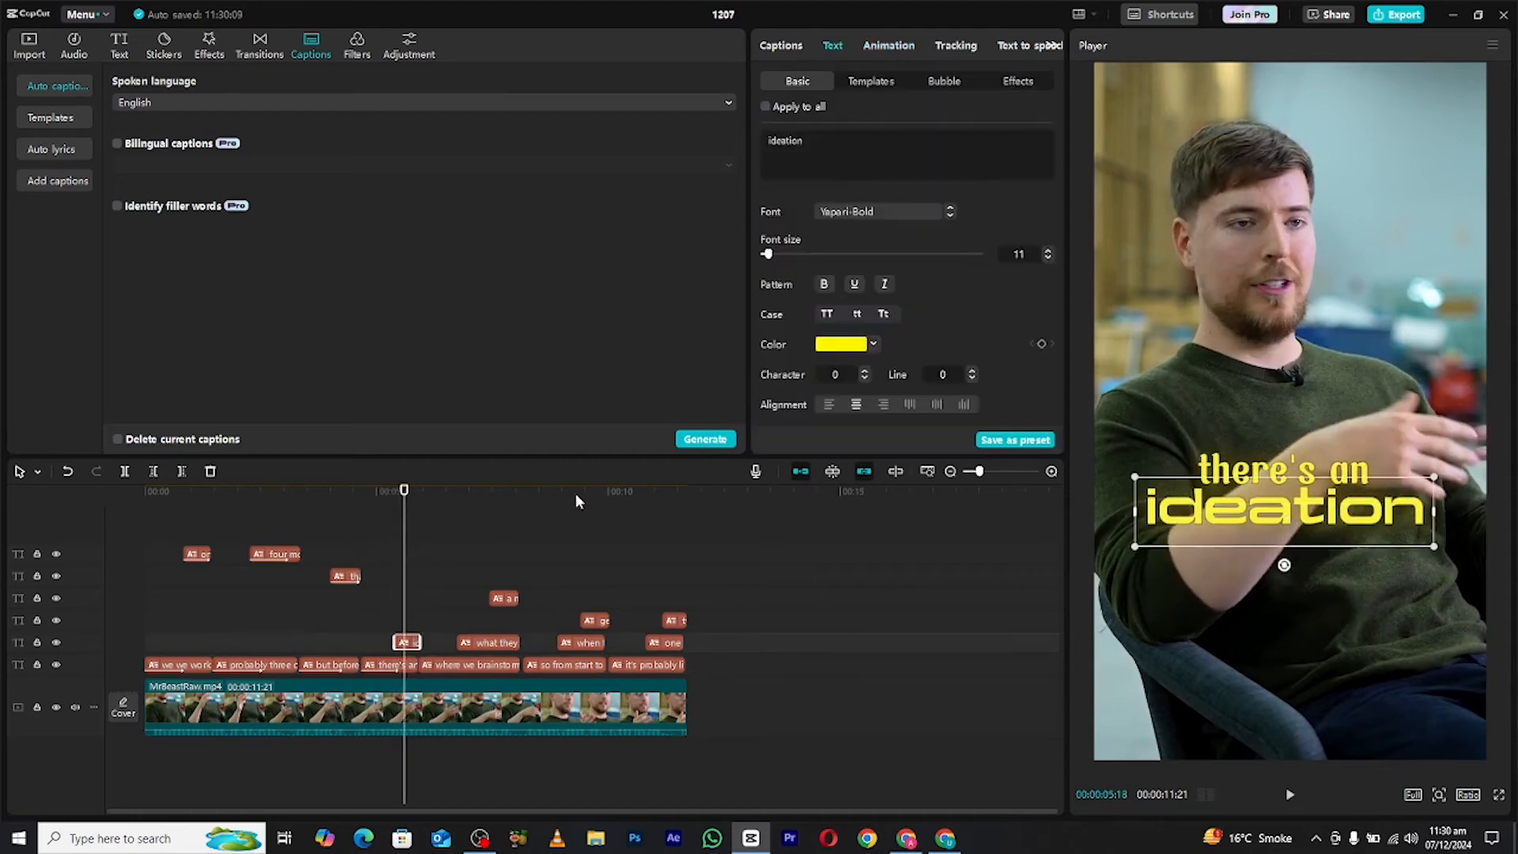
pyautogui.click(888, 46)
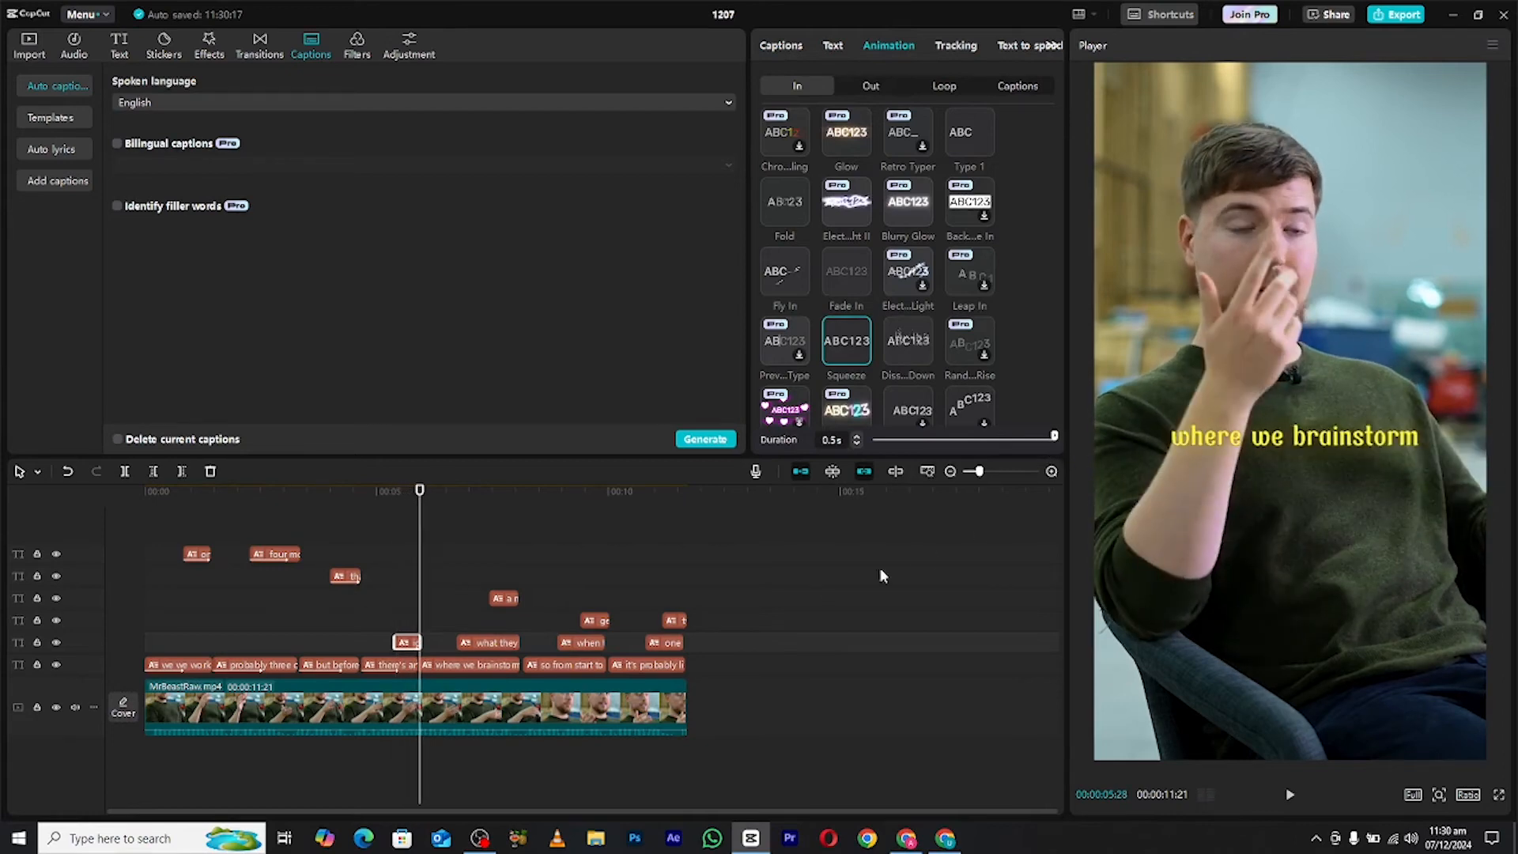
# - Try Fade In on "where we brainstorm", then apply the Squeeze entrance animation instead with a duration of 2.2 s
pyautogui.click(440, 566)
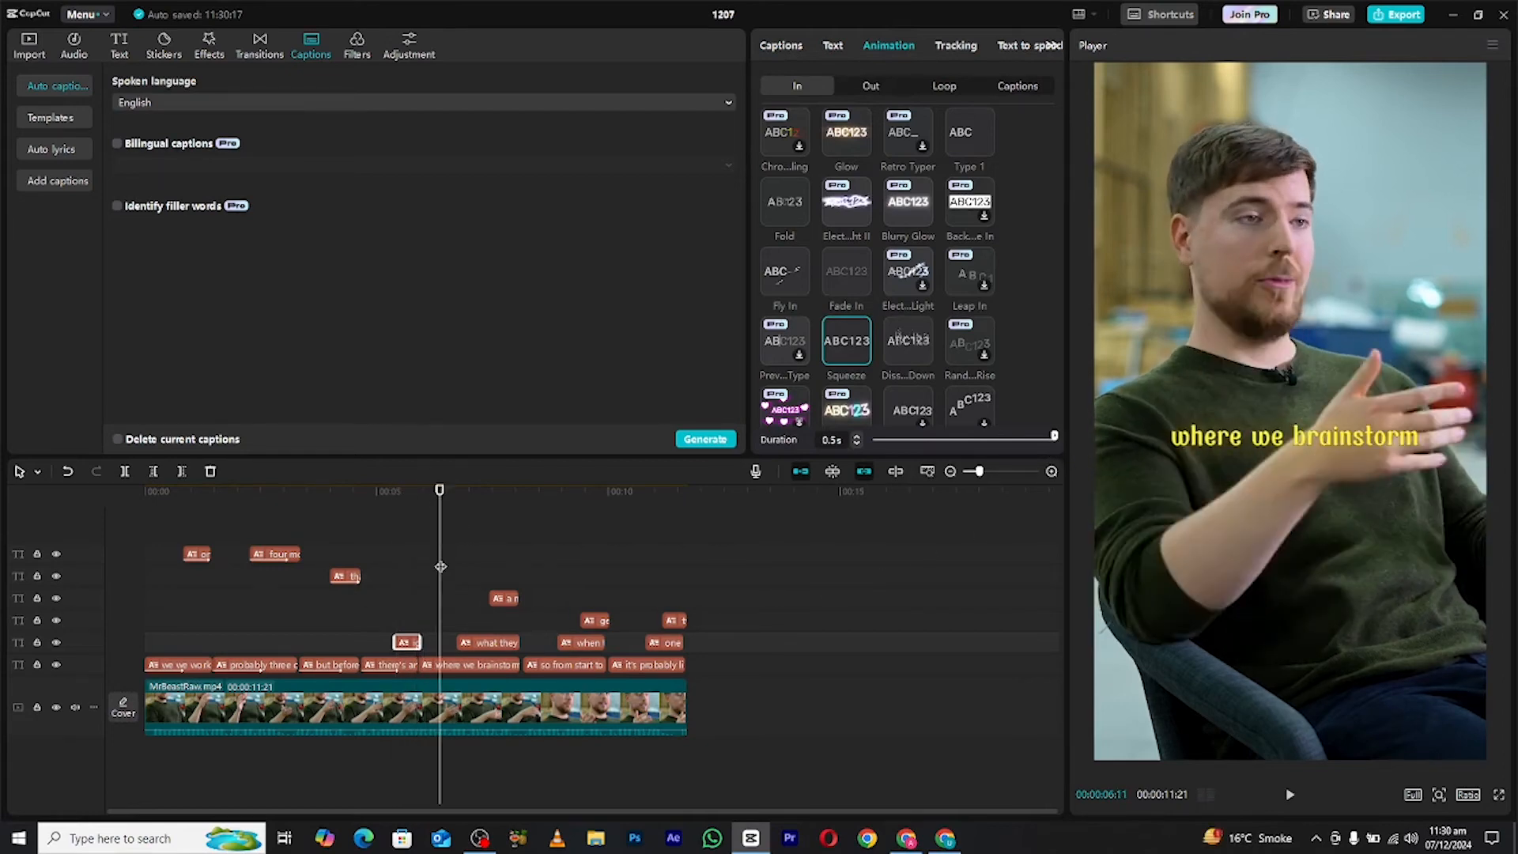
pyautogui.click(477, 664)
pyautogui.click(869, 47)
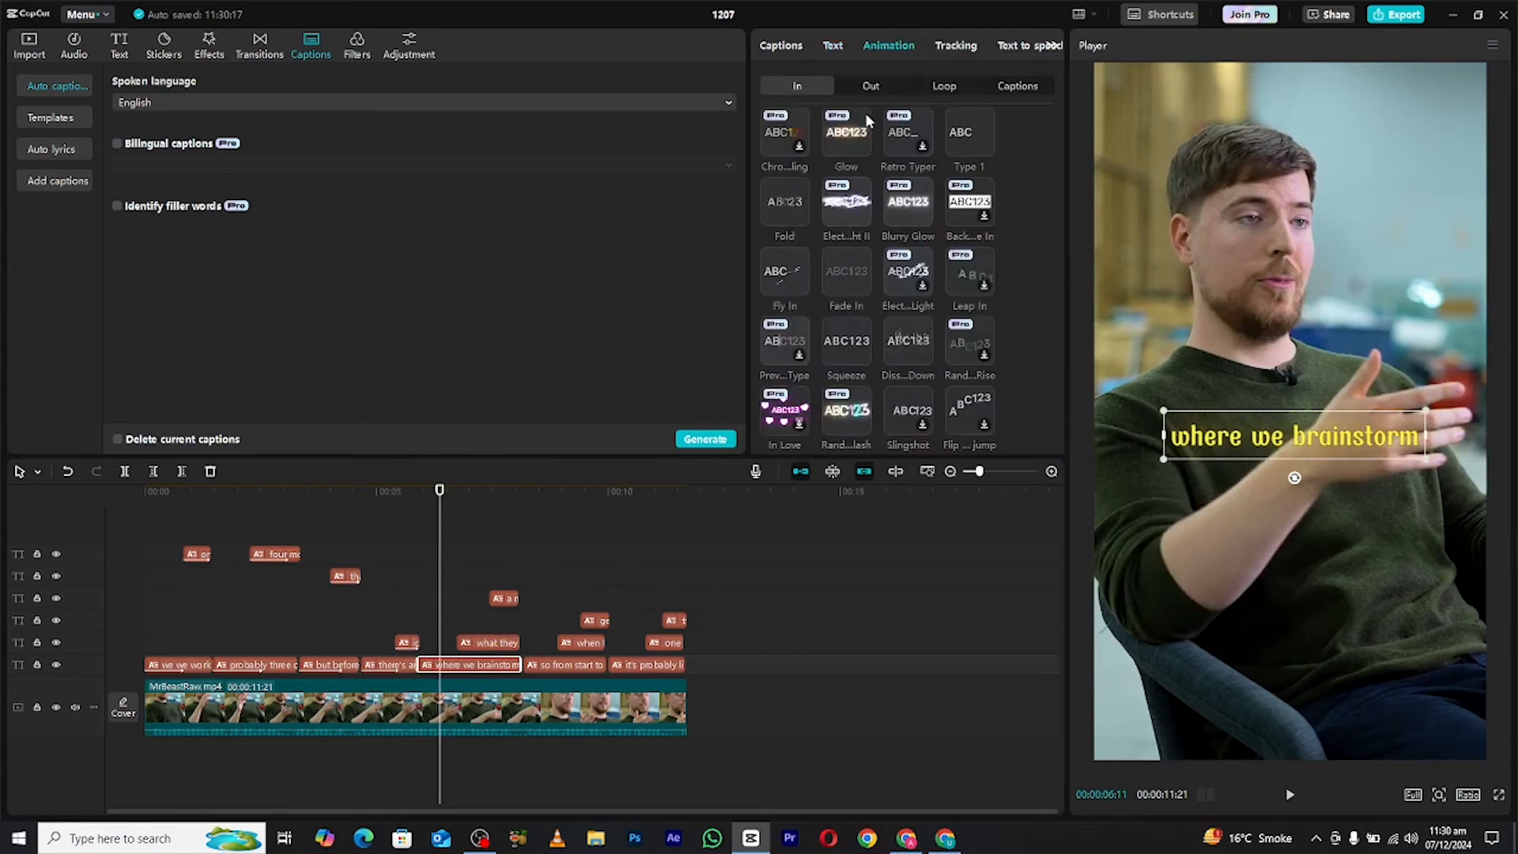
pyautogui.click(847, 269)
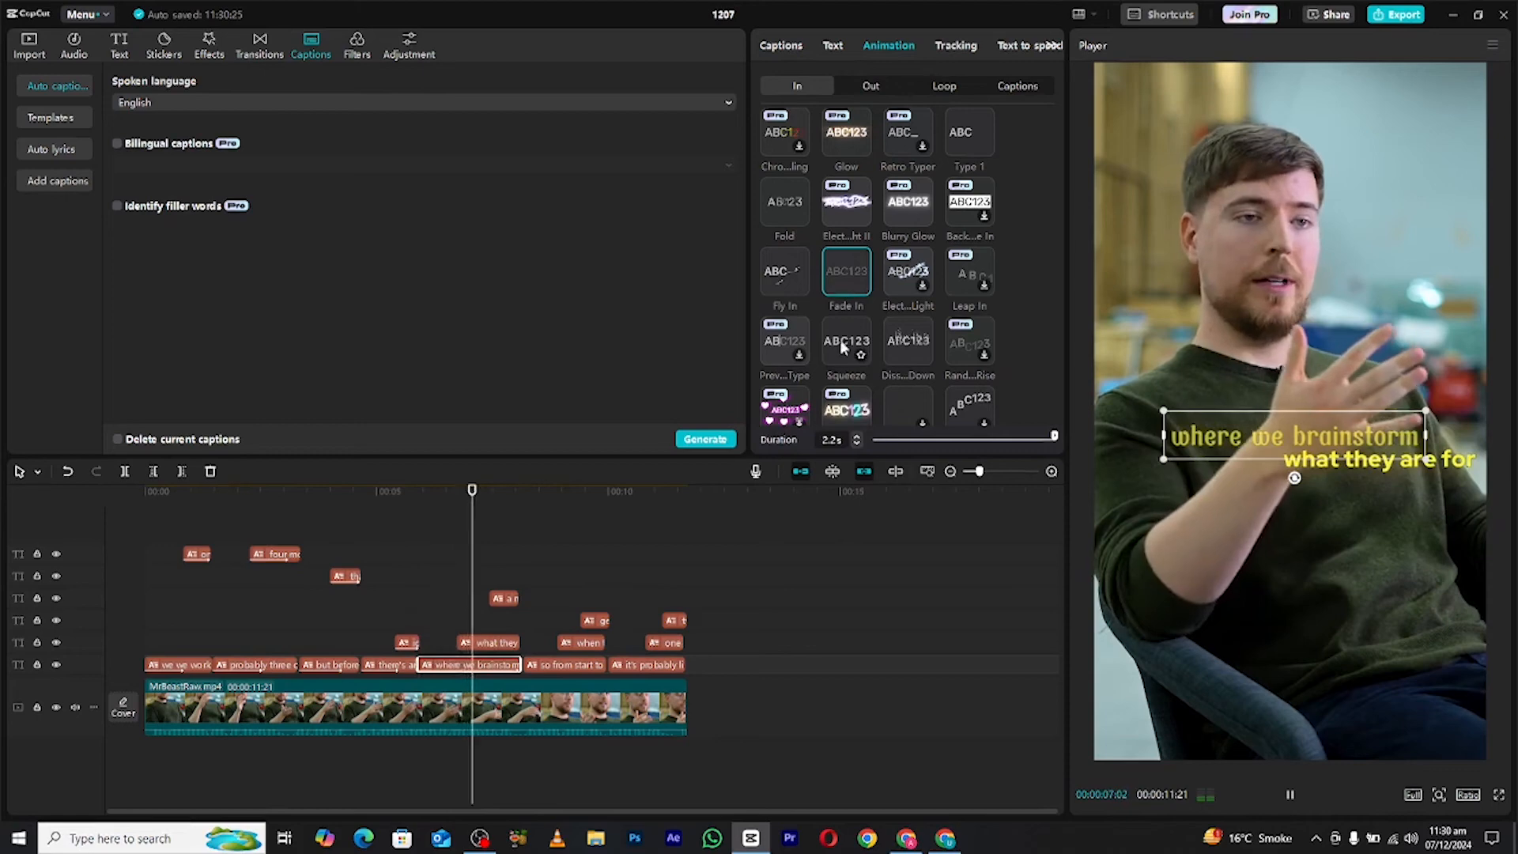
pyautogui.click(860, 333)
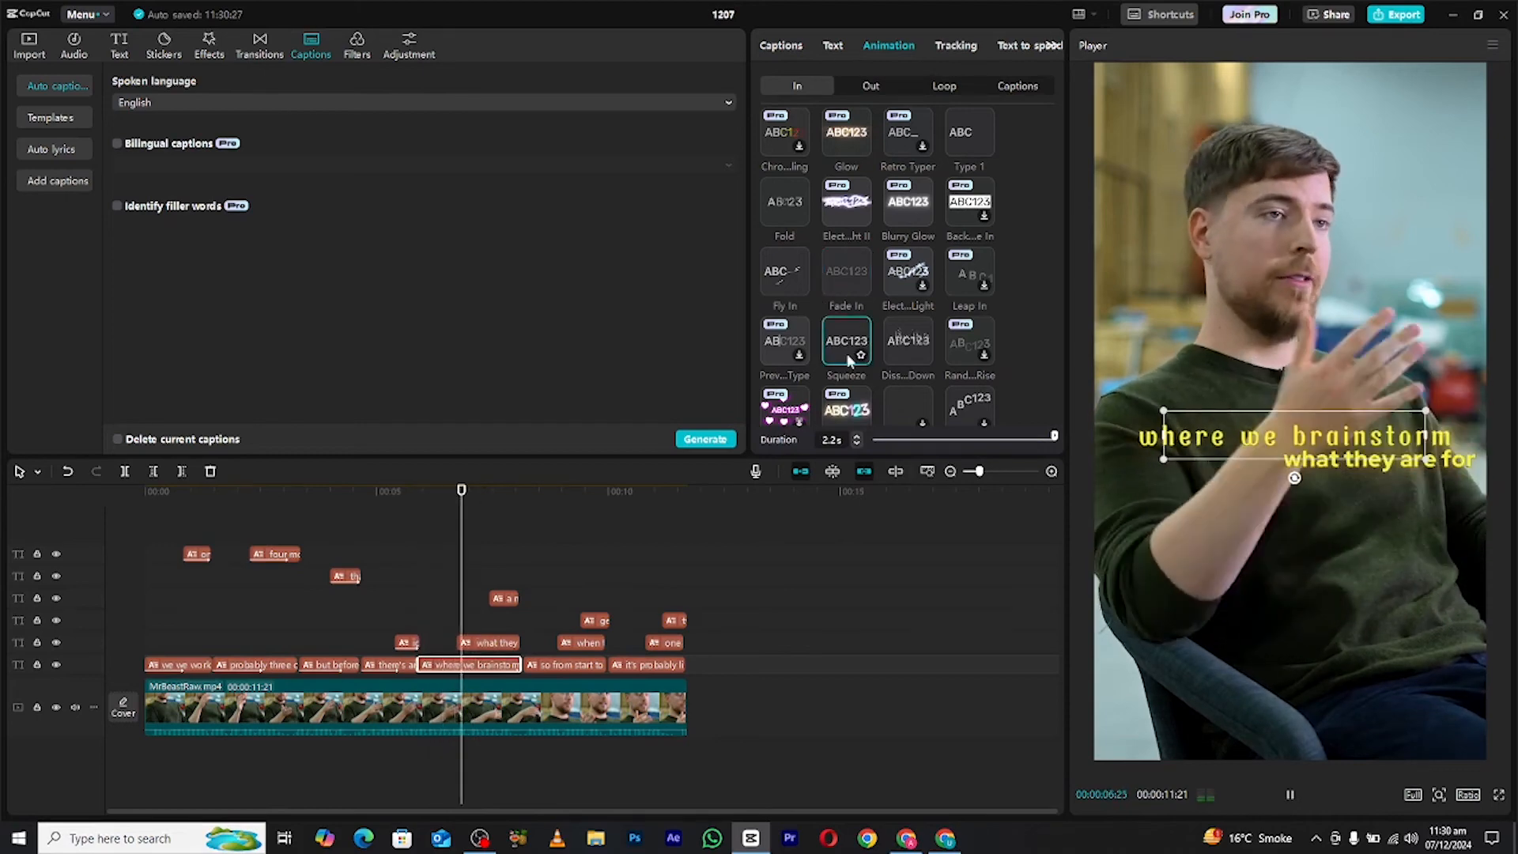
# - Apply the Concentrate entrance animation to "what they are for" and fine-tune its duration to 0.5 s
pyautogui.click(491, 643)
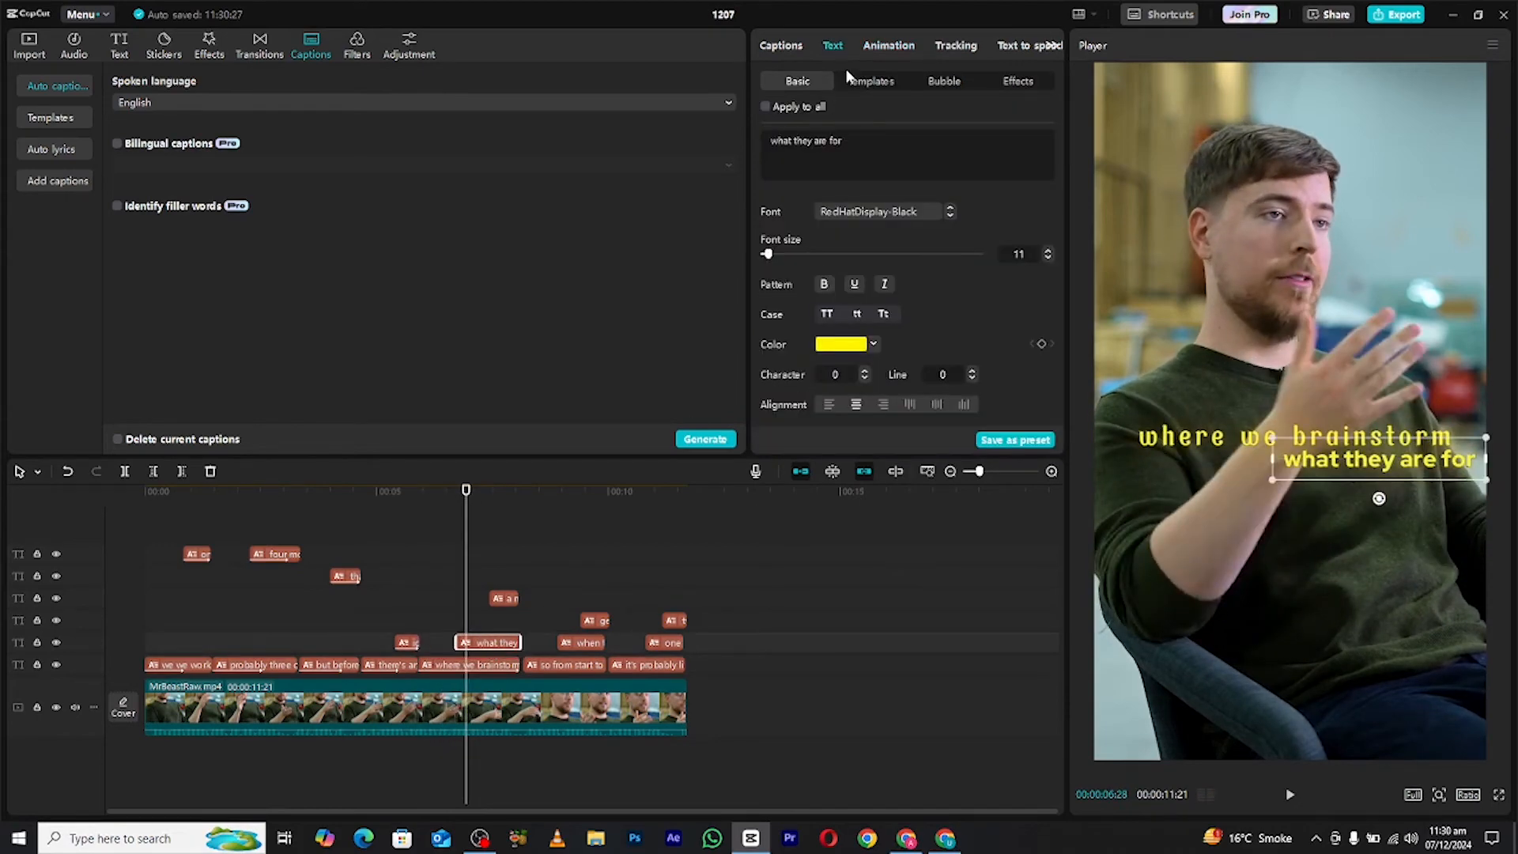
pyautogui.click(889, 45)
pyautogui.scroll(-5, 917, 237)
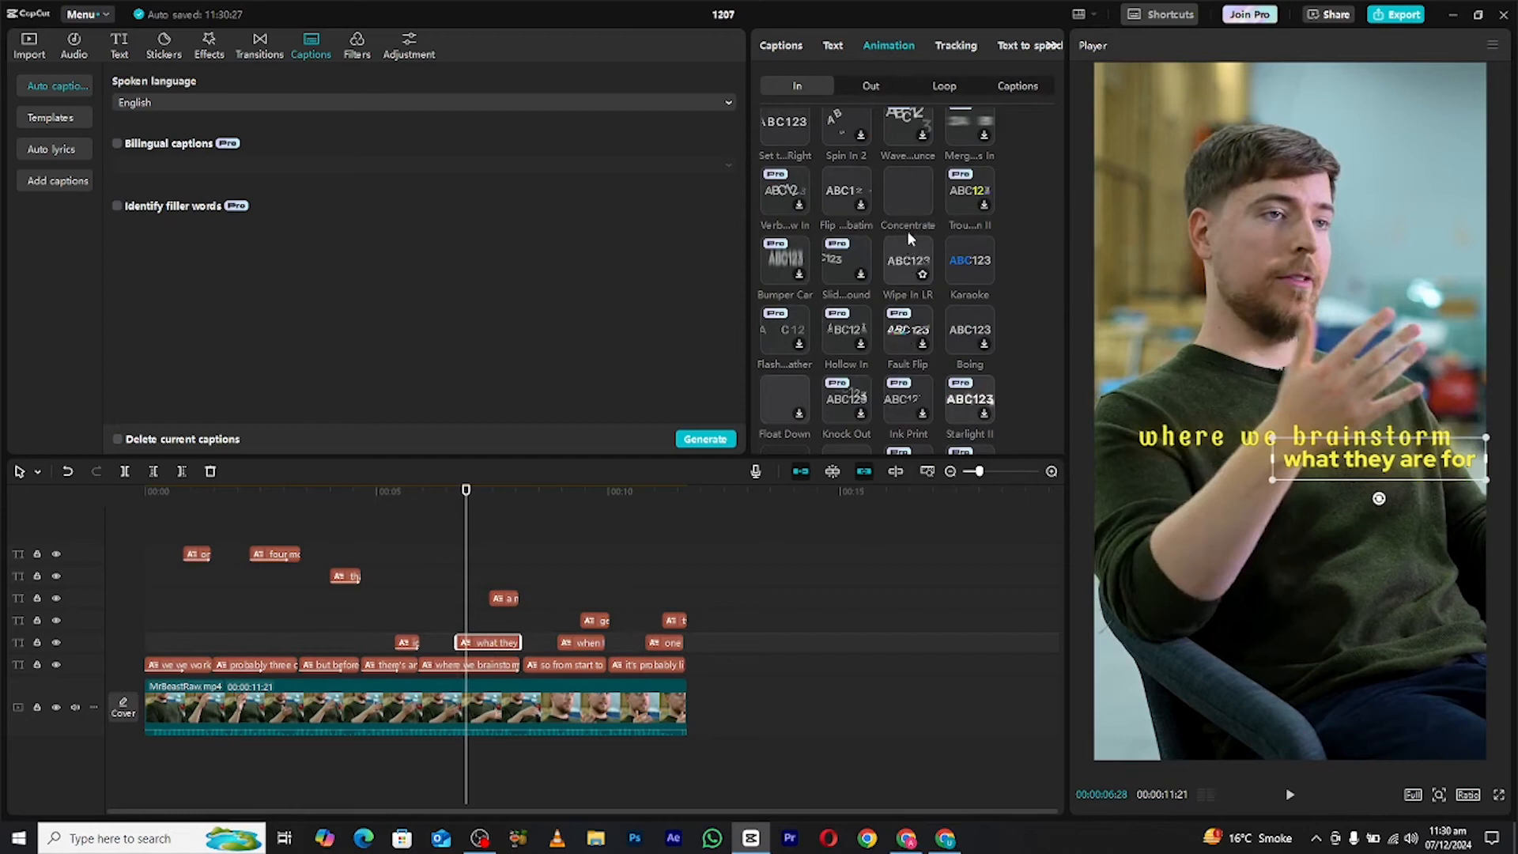
pyautogui.click(907, 198)
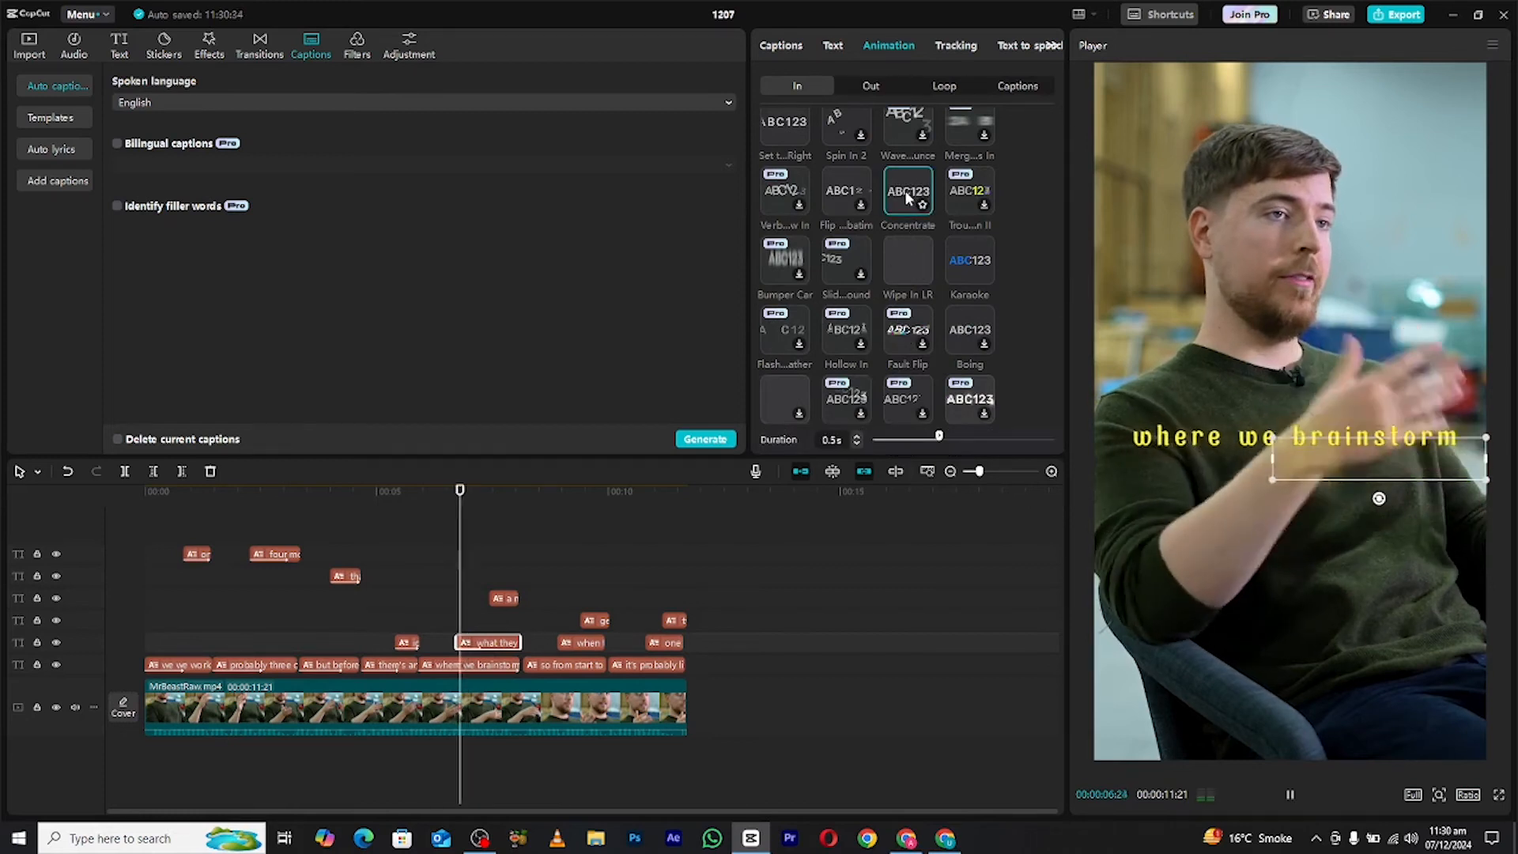
pyautogui.moveTo(957, 437); pyautogui.dragTo(964, 438)
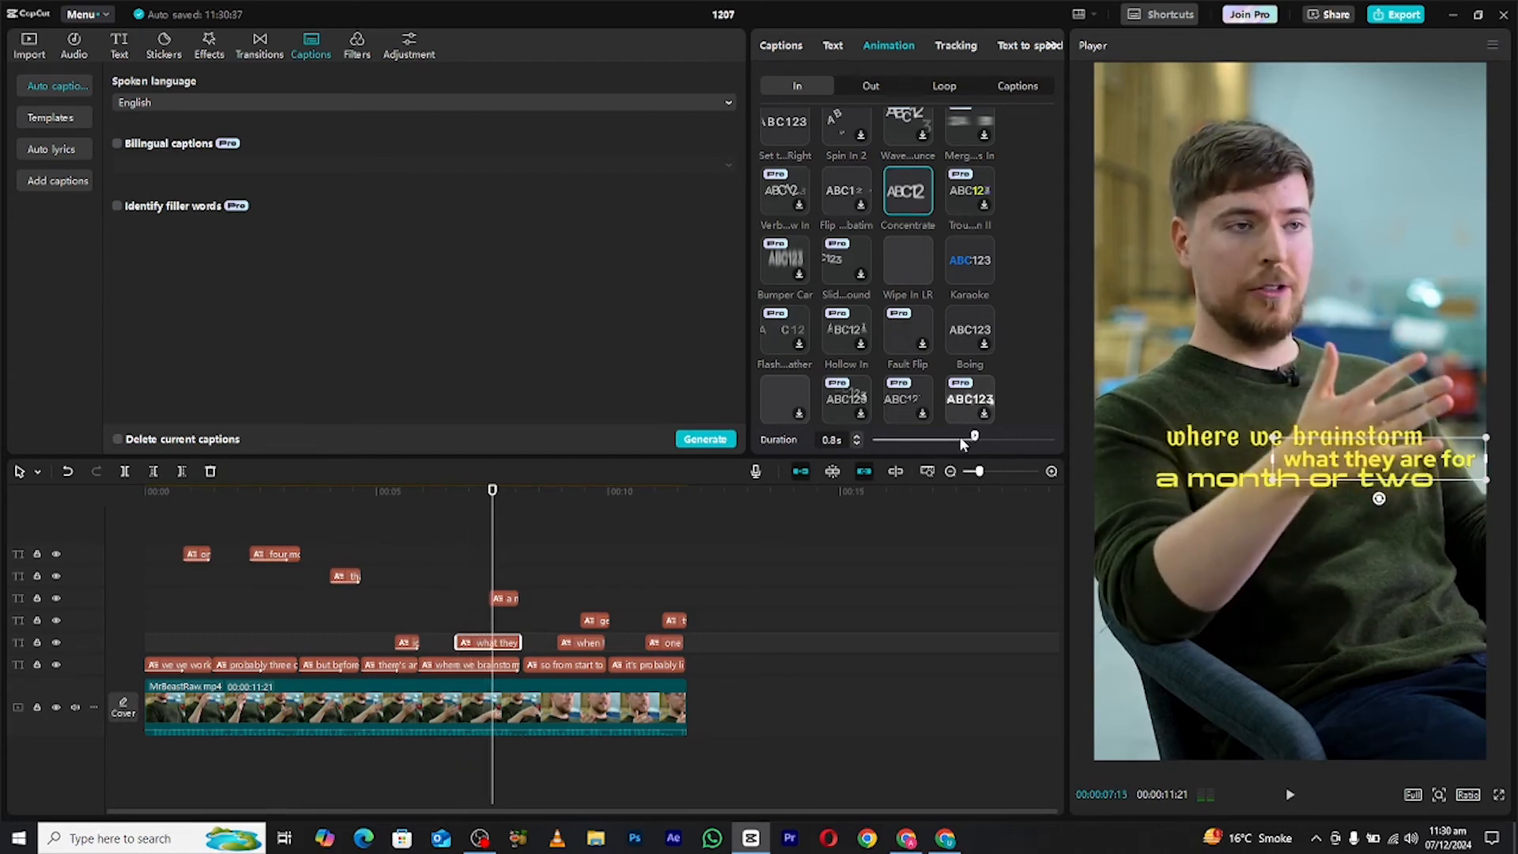
pyautogui.moveTo(902, 438); pyautogui.dragTo(902, 438)
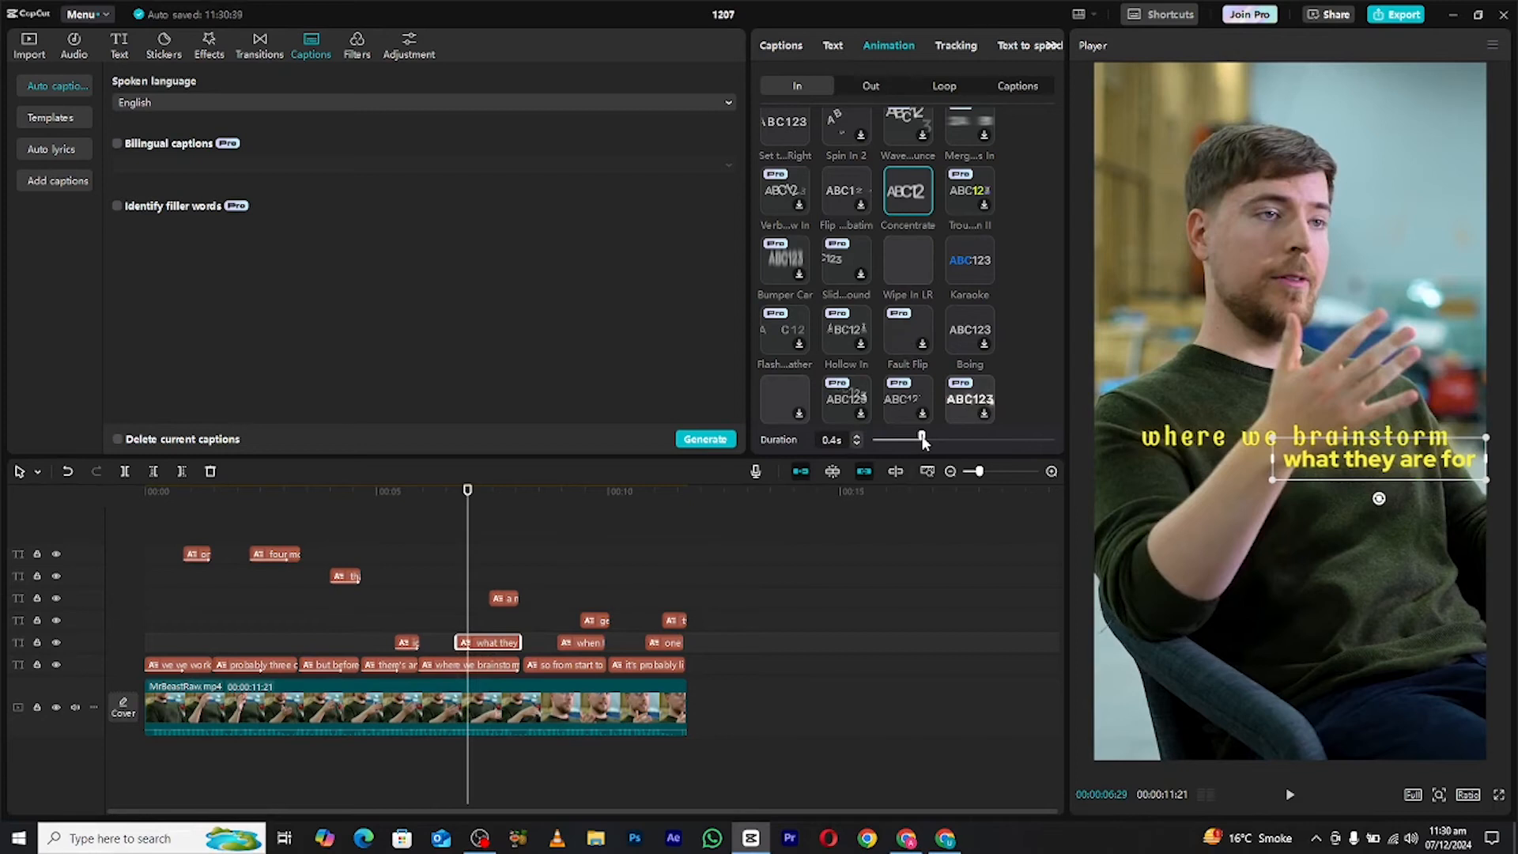
pyautogui.moveTo(923, 438); pyautogui.dragTo(926, 438)
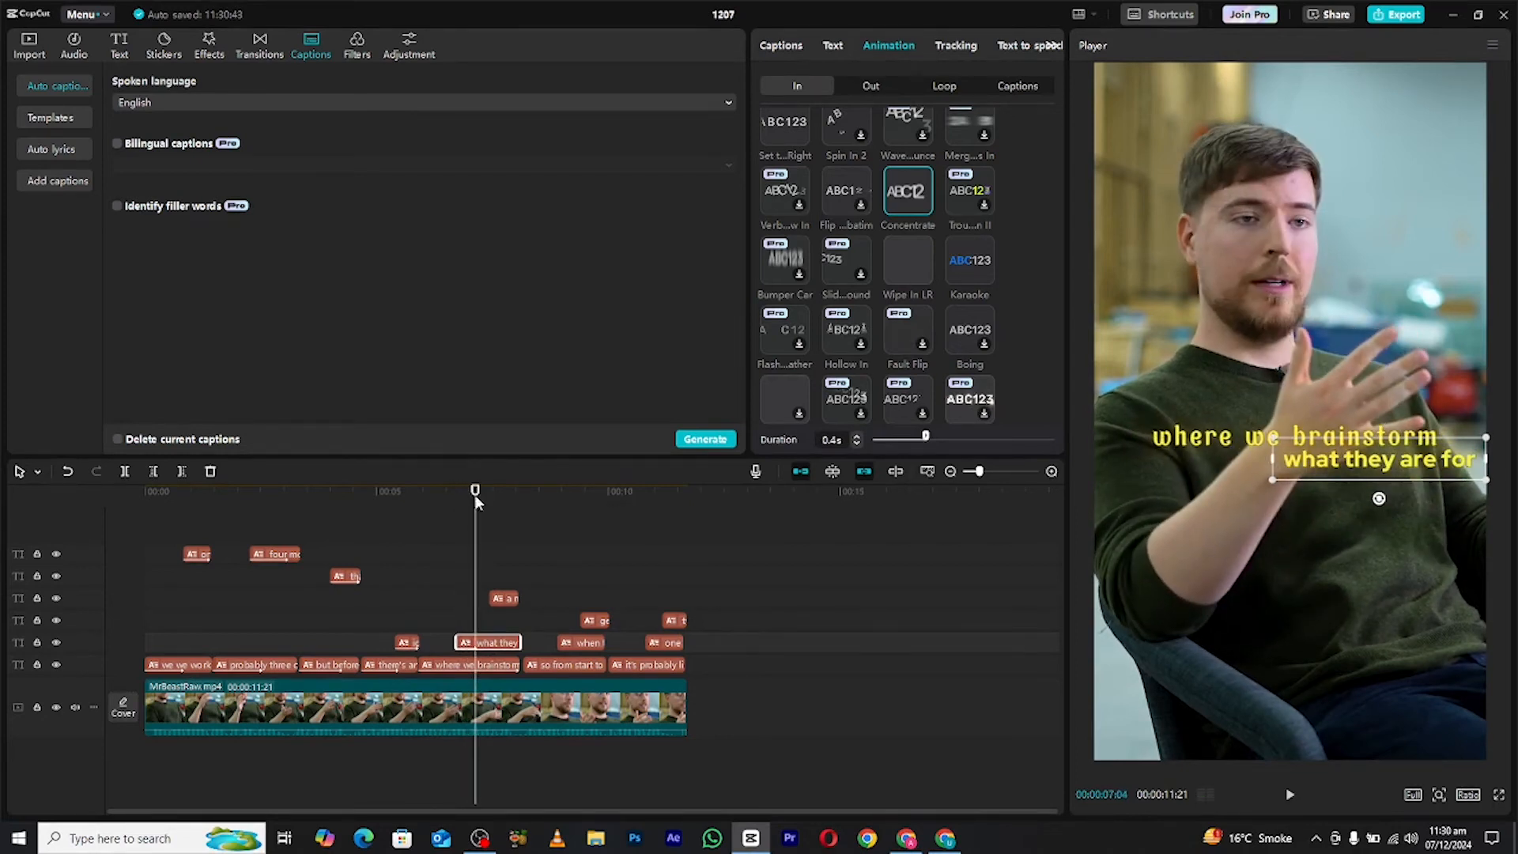
pyautogui.moveTo(477, 502); pyautogui.dragTo(490, 502)
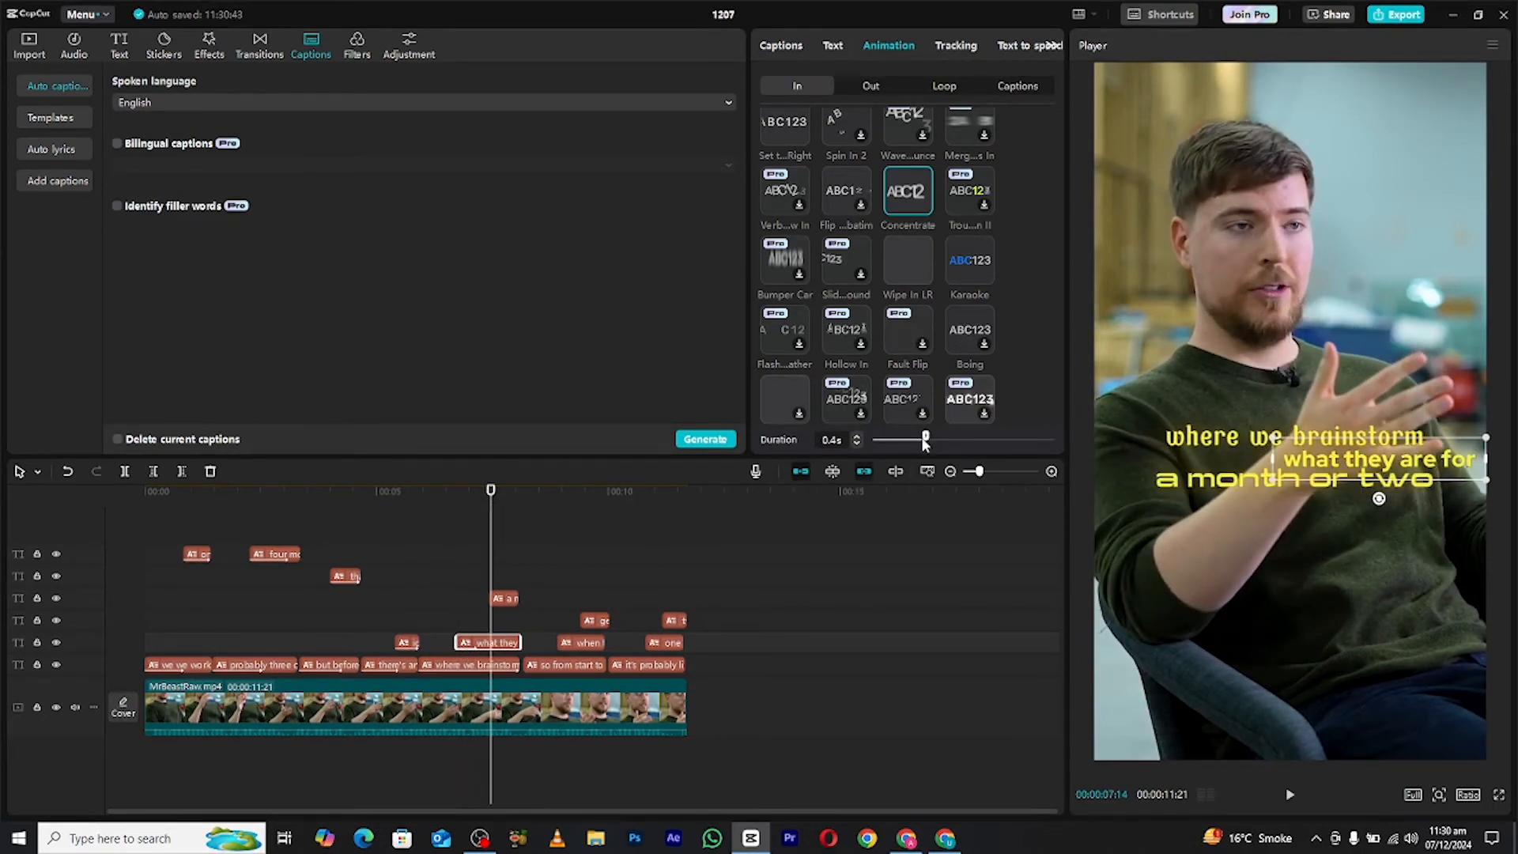
pyautogui.moveTo(940, 439); pyautogui.dragTo(943, 439)
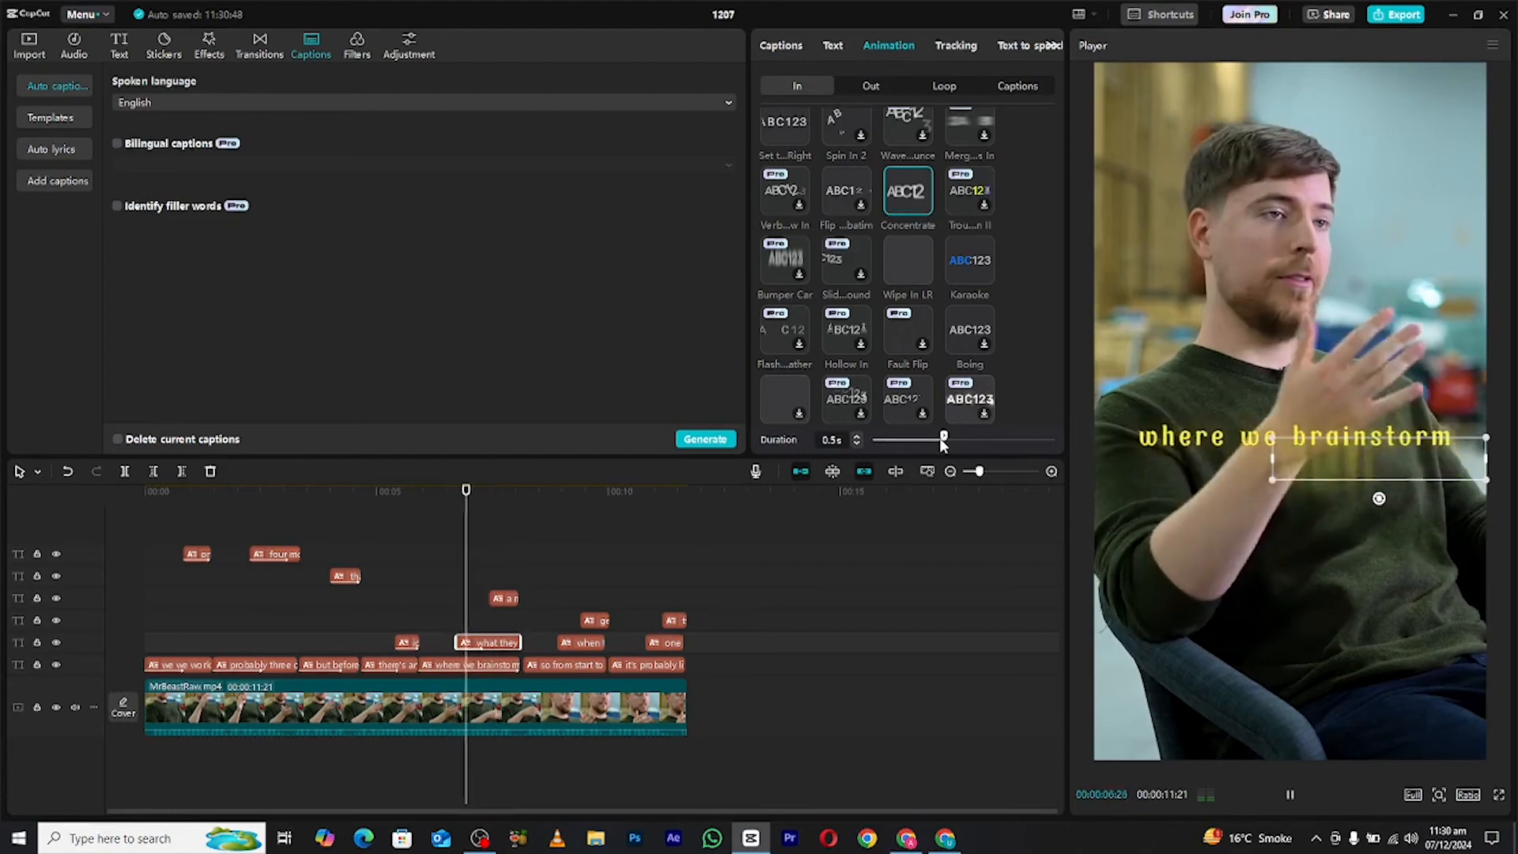
# - Browse the entrance animations for the "a month or two" caption and apply Squeeze with a duration of 0.5 s
pyautogui.click(510, 598)
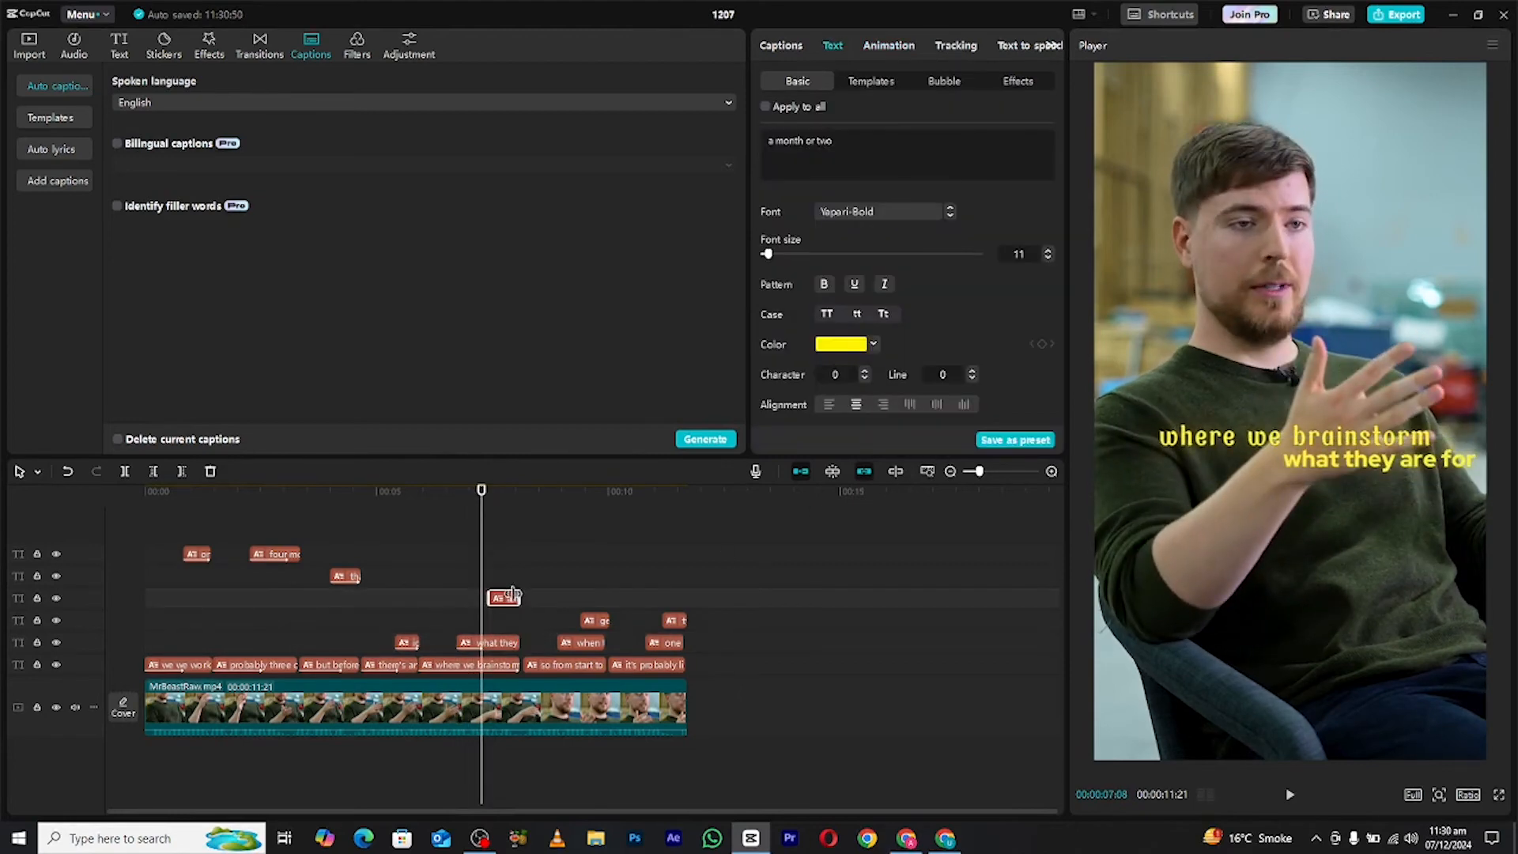
pyautogui.click(889, 45)
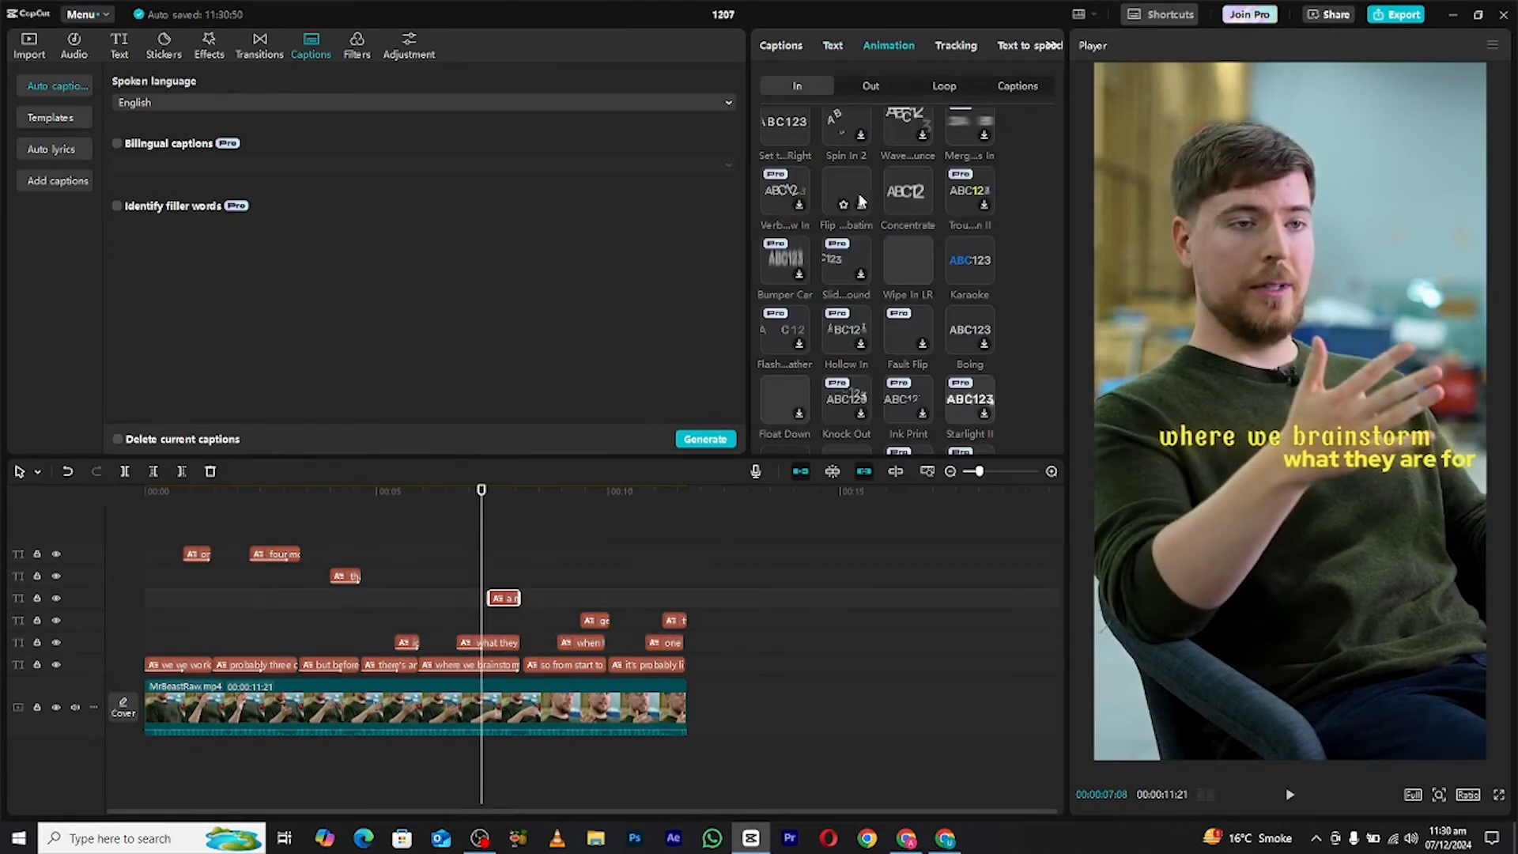
pyautogui.scroll(1, 886, 263)
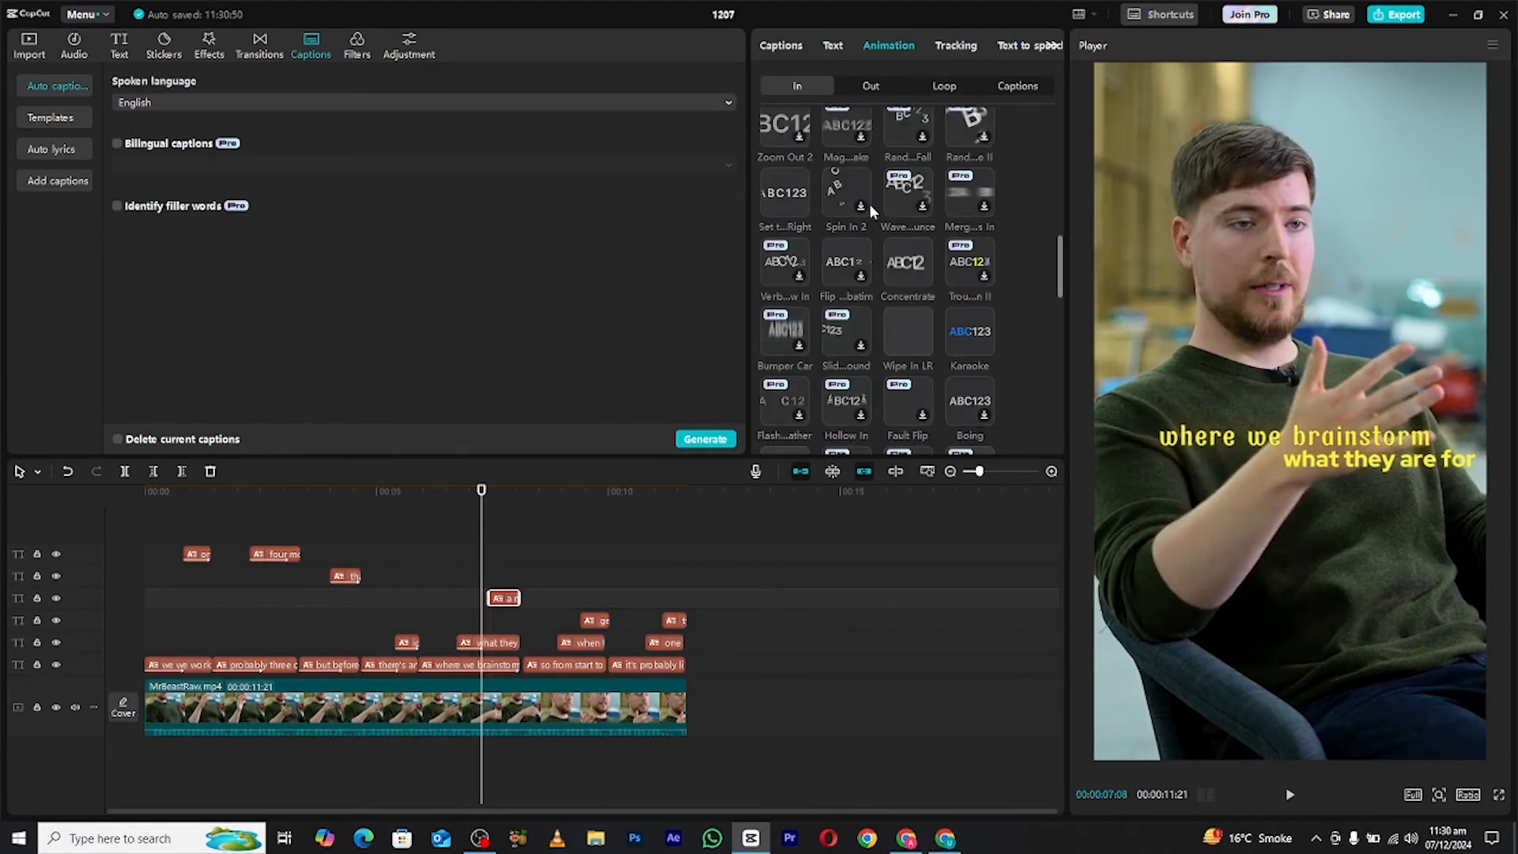
pyautogui.scroll(1, 839, 253)
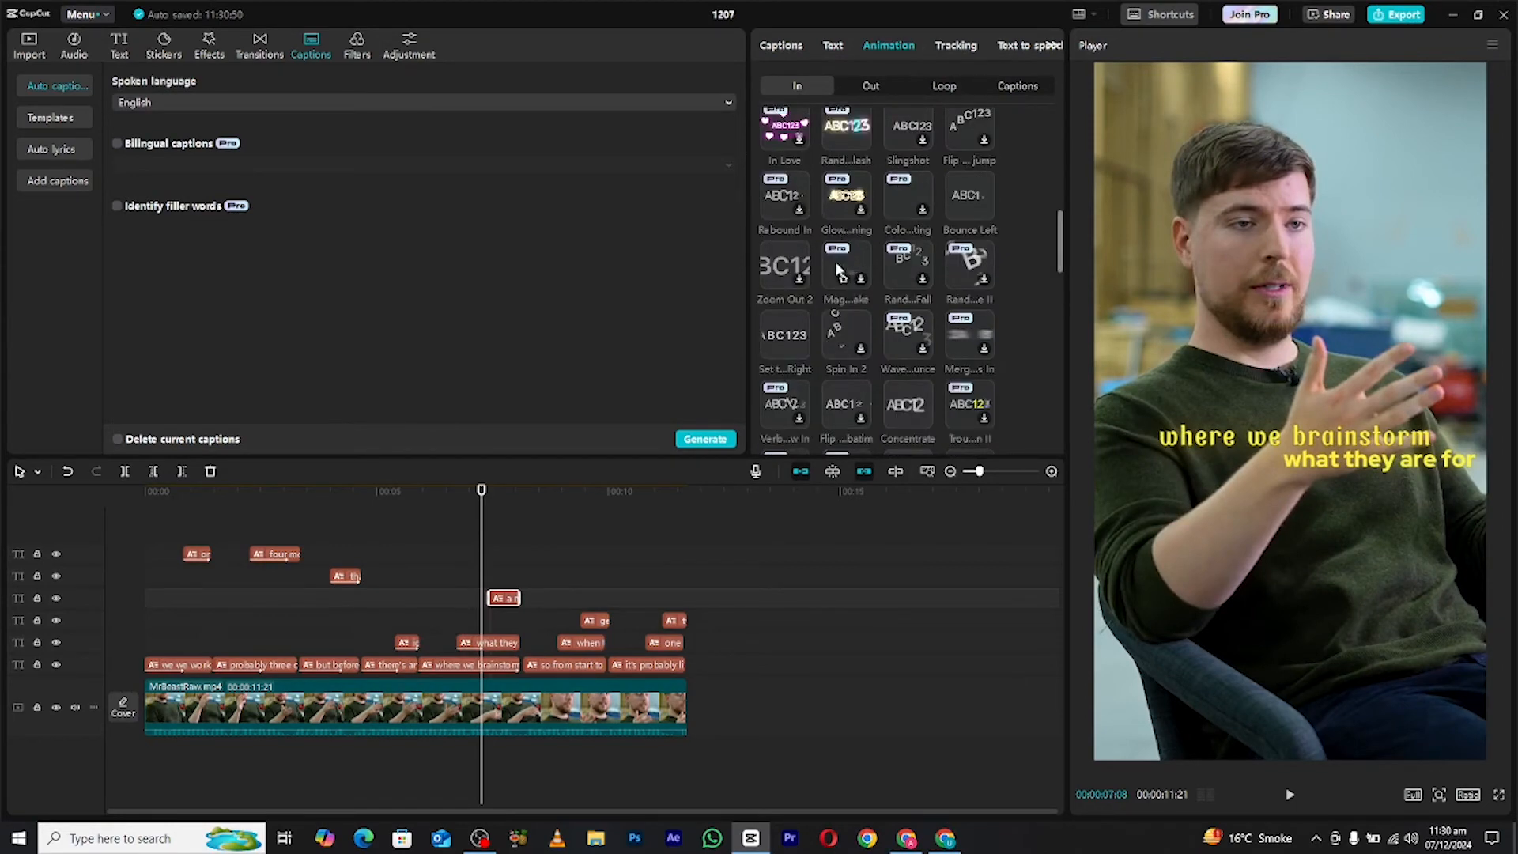
pyautogui.scroll(2, 902, 249)
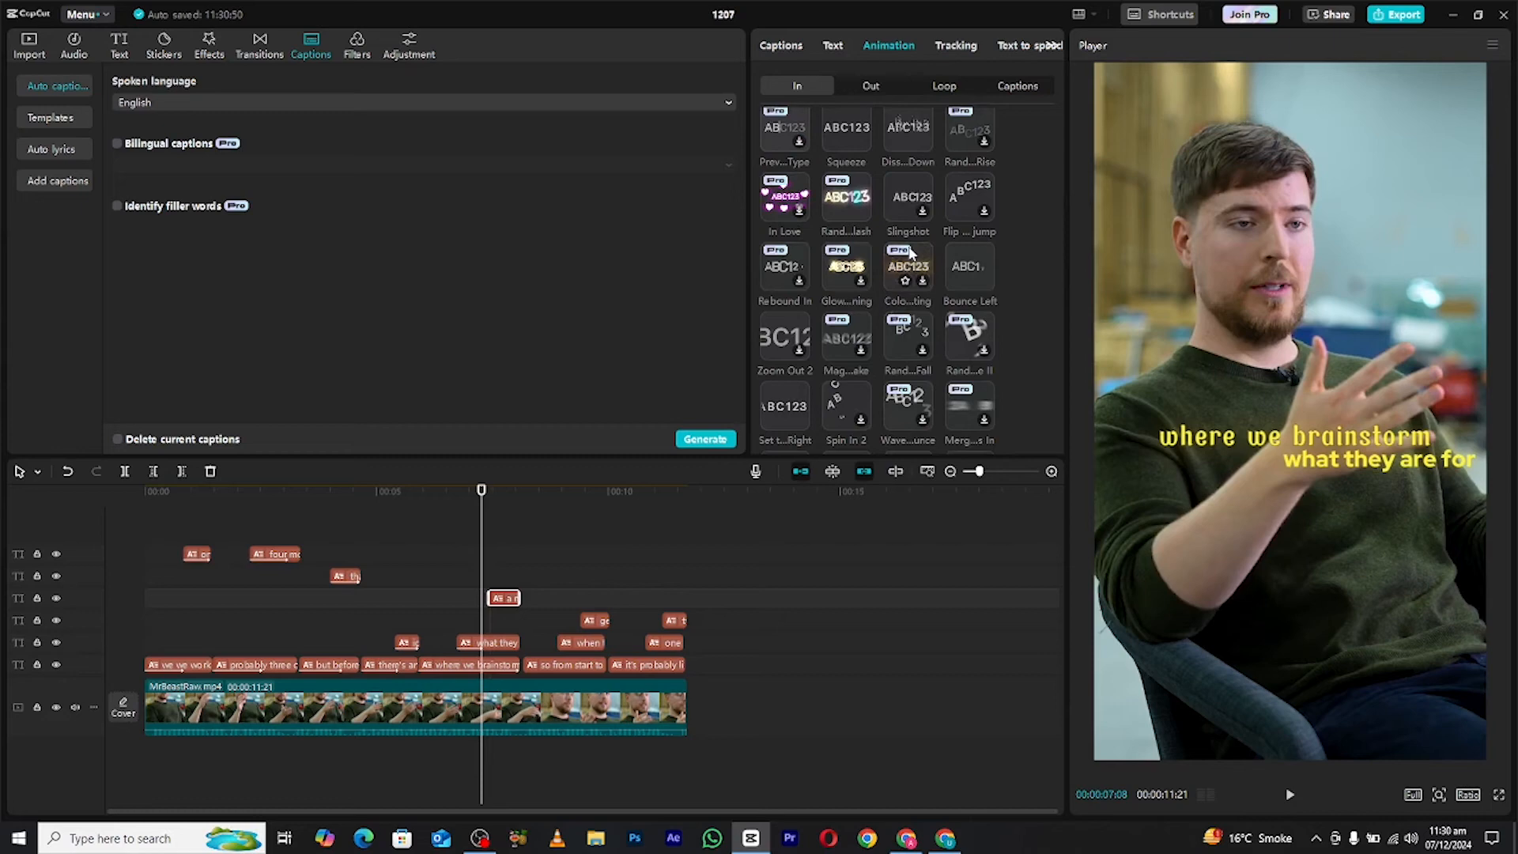
pyautogui.scroll(-2, 886, 264)
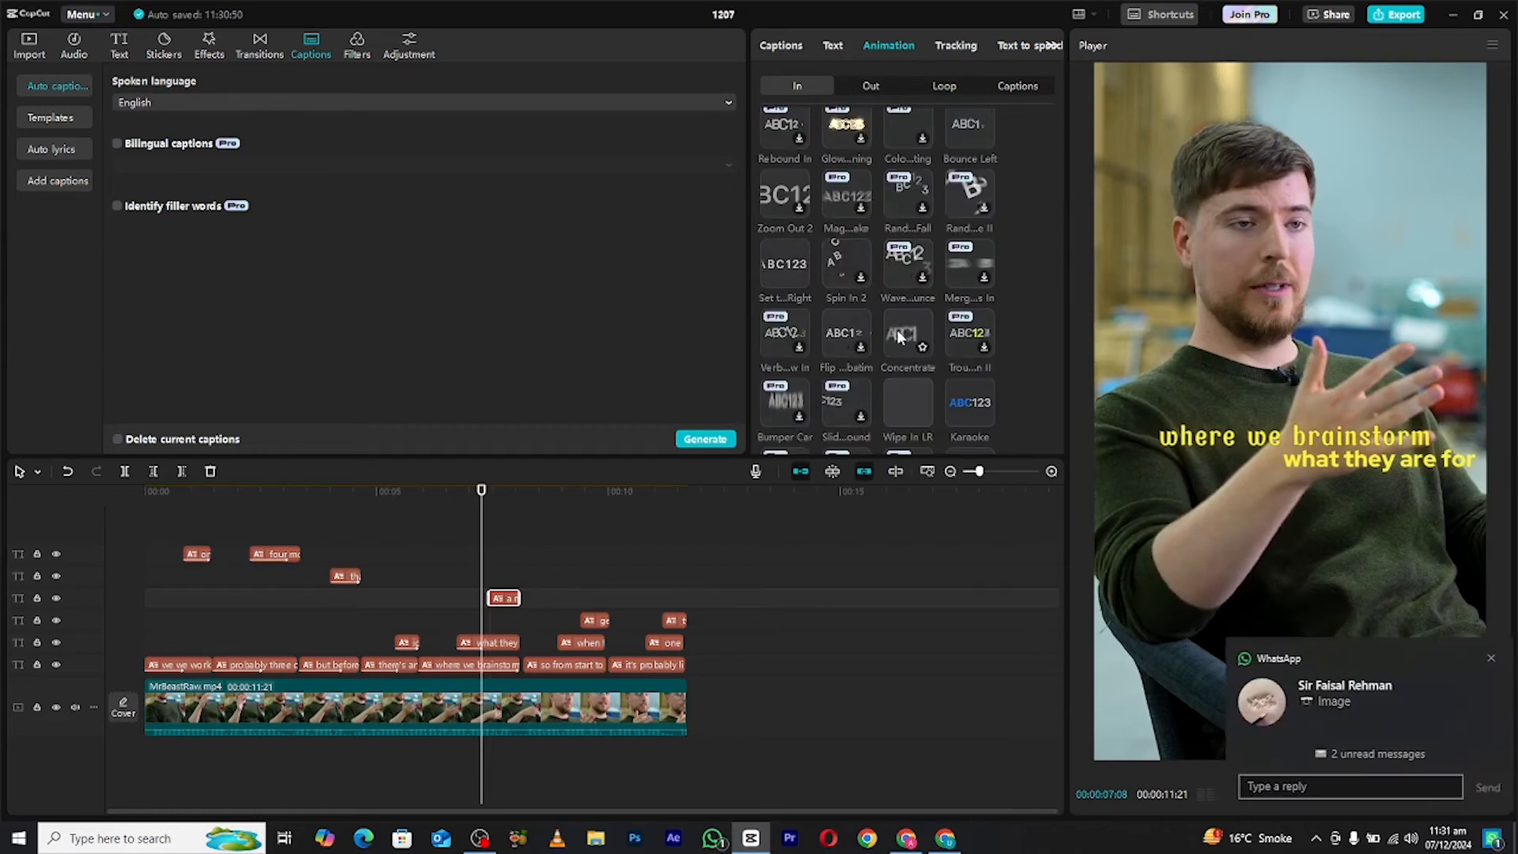
pyautogui.scroll(-1, 897, 328)
pyautogui.click(1483, 660)
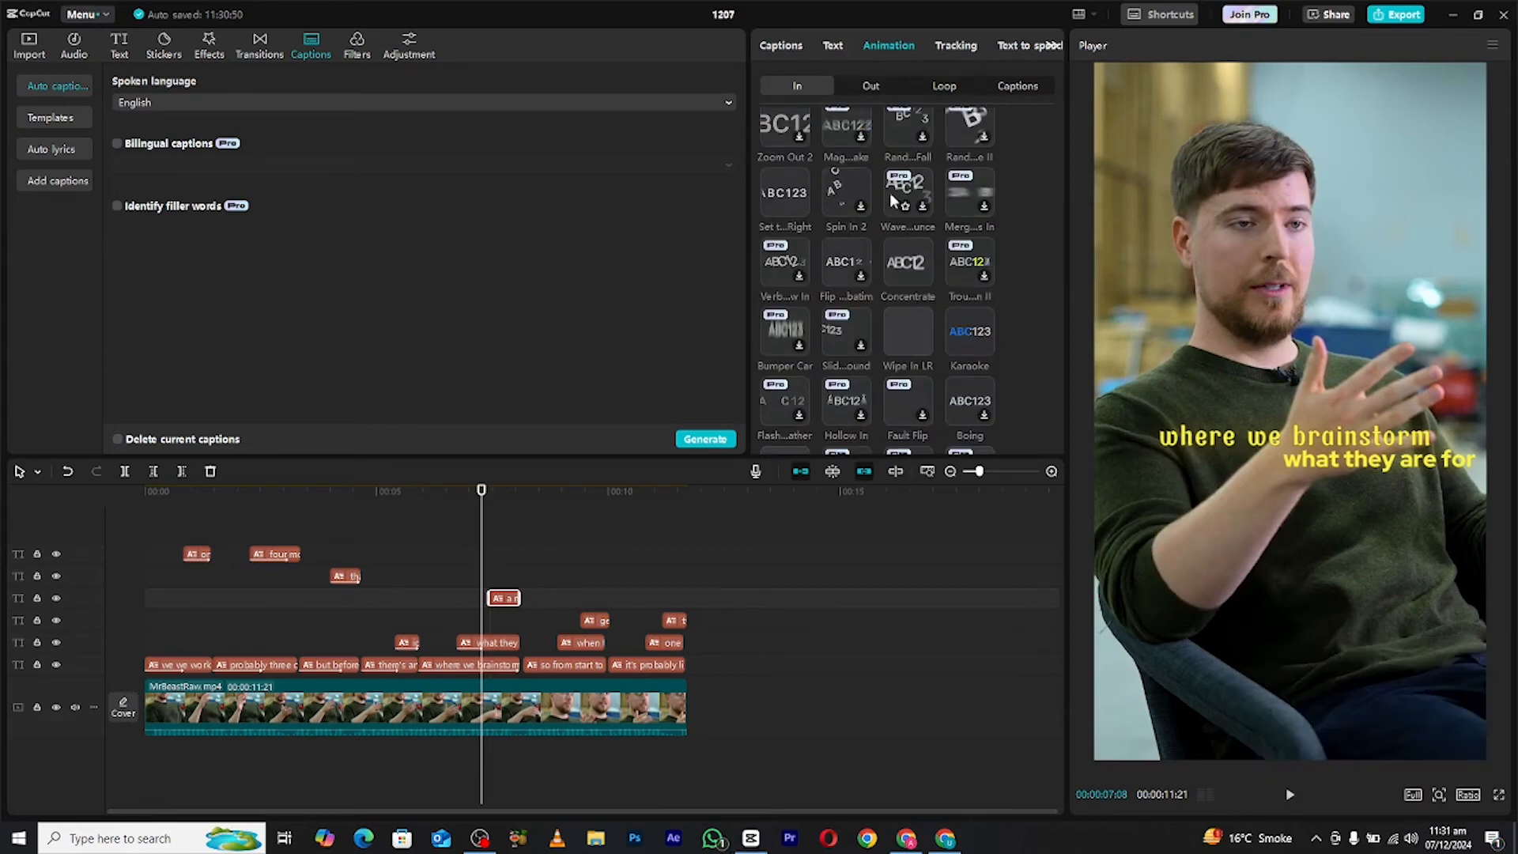
pyautogui.scroll(-1, 900, 202)
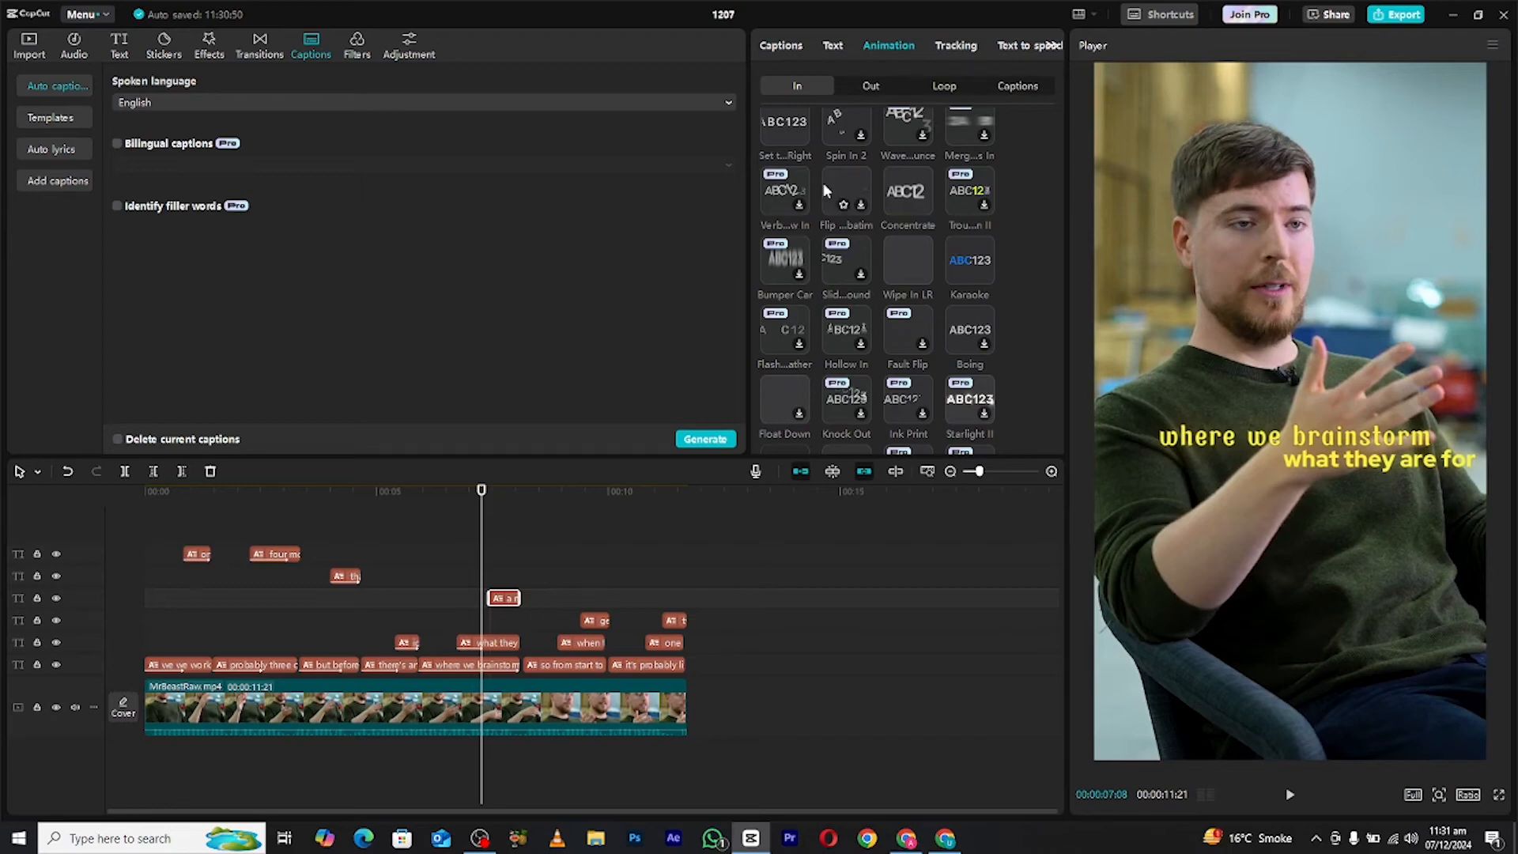
pyautogui.scroll(-2, 876, 307)
pyautogui.scroll(5, 854, 332)
pyautogui.scroll(2, 918, 178)
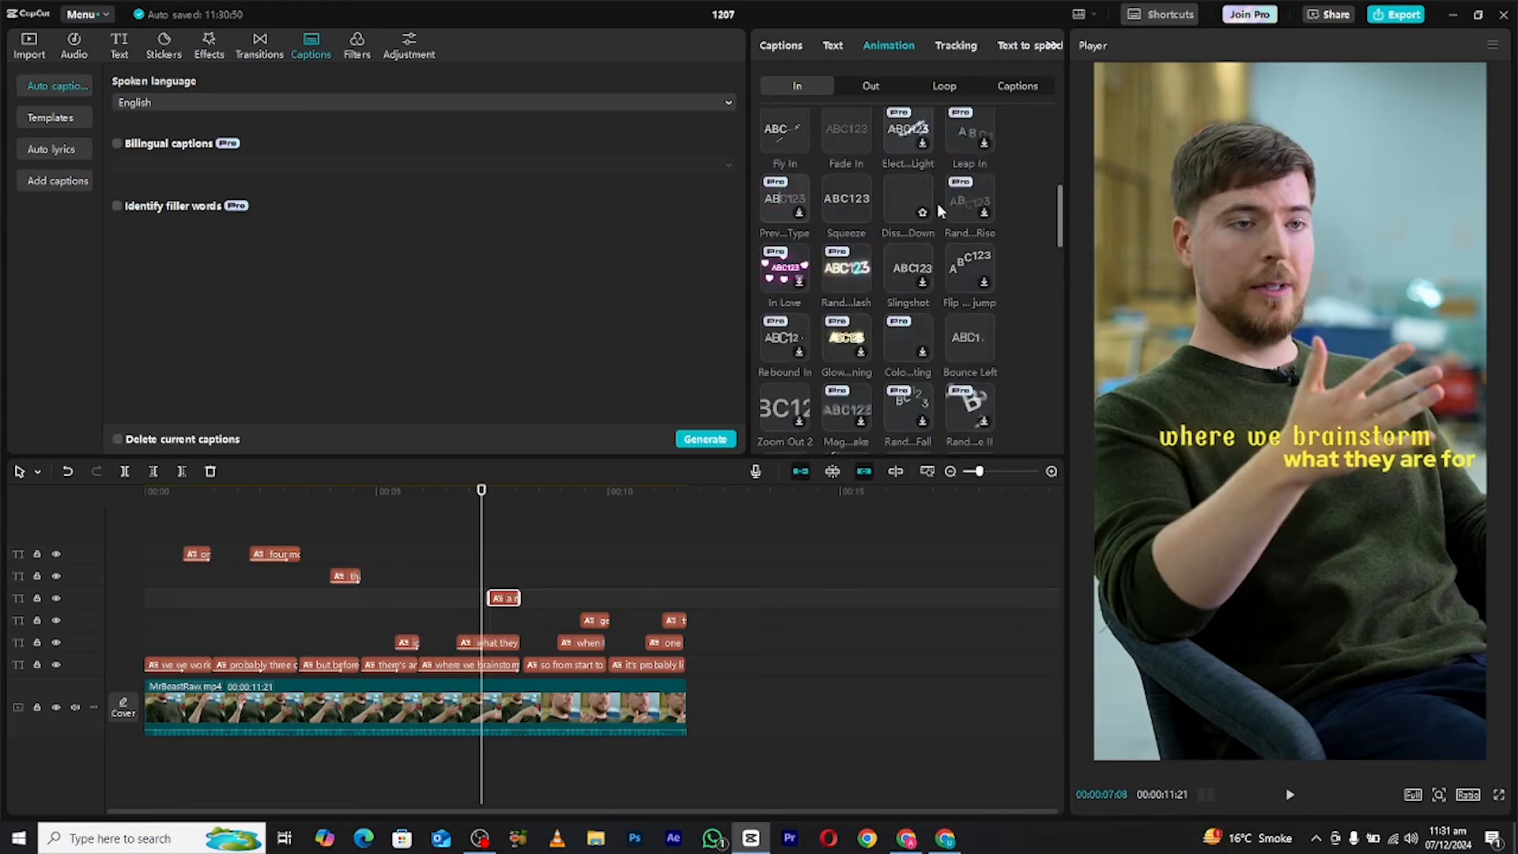
pyautogui.click(859, 202)
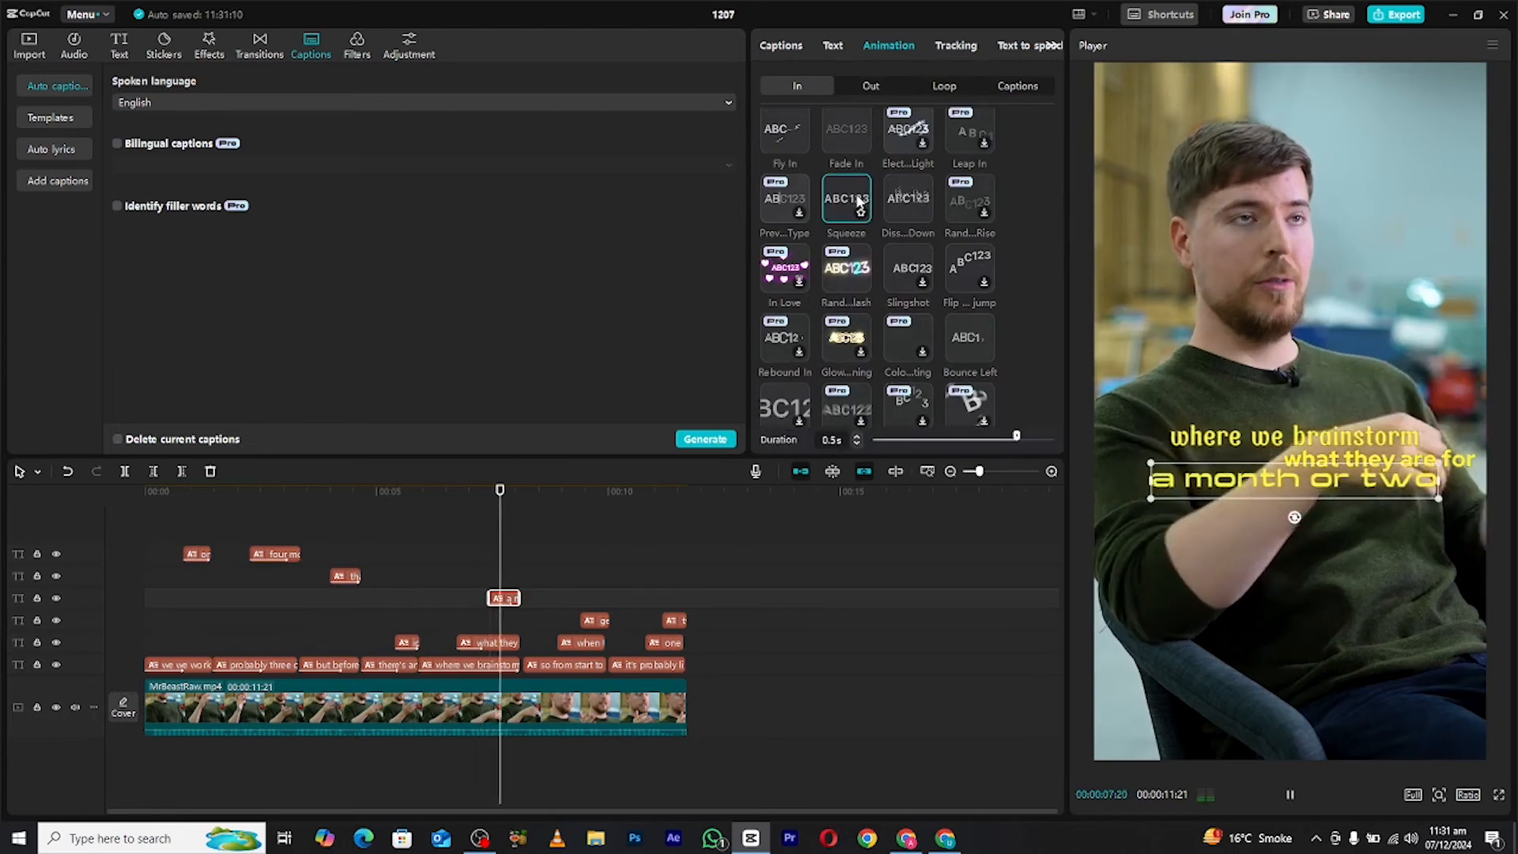
# - Apply the Squeeze entrance animation to the "so from start to" caption with a duration of 1.3 s
pyautogui.click(496, 518)
pyautogui.moveTo(512, 510); pyautogui.dragTo(537, 526)
pyautogui.click(566, 662)
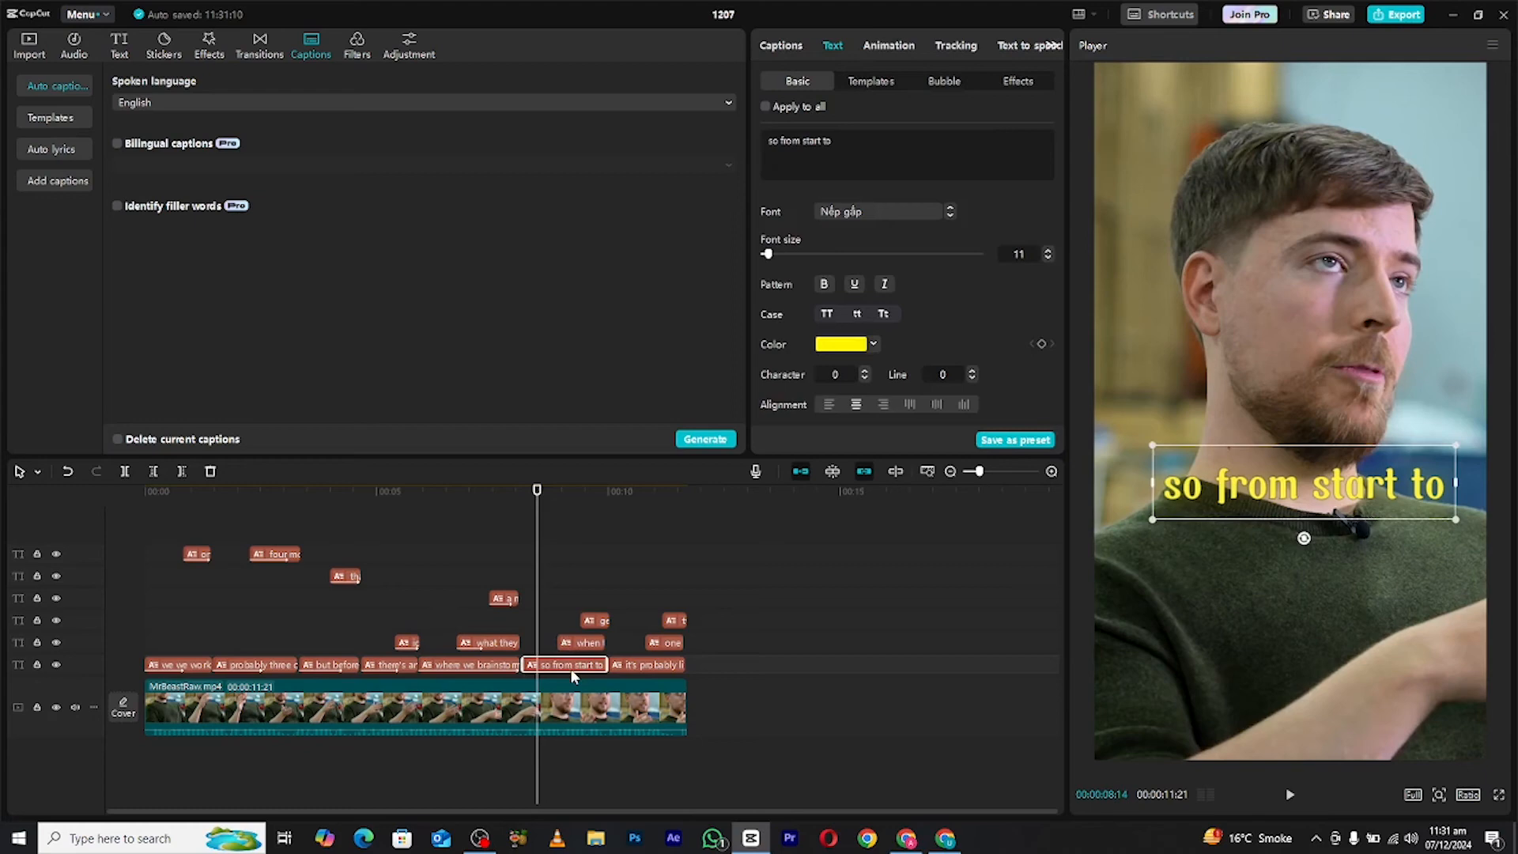
pyautogui.click(887, 48)
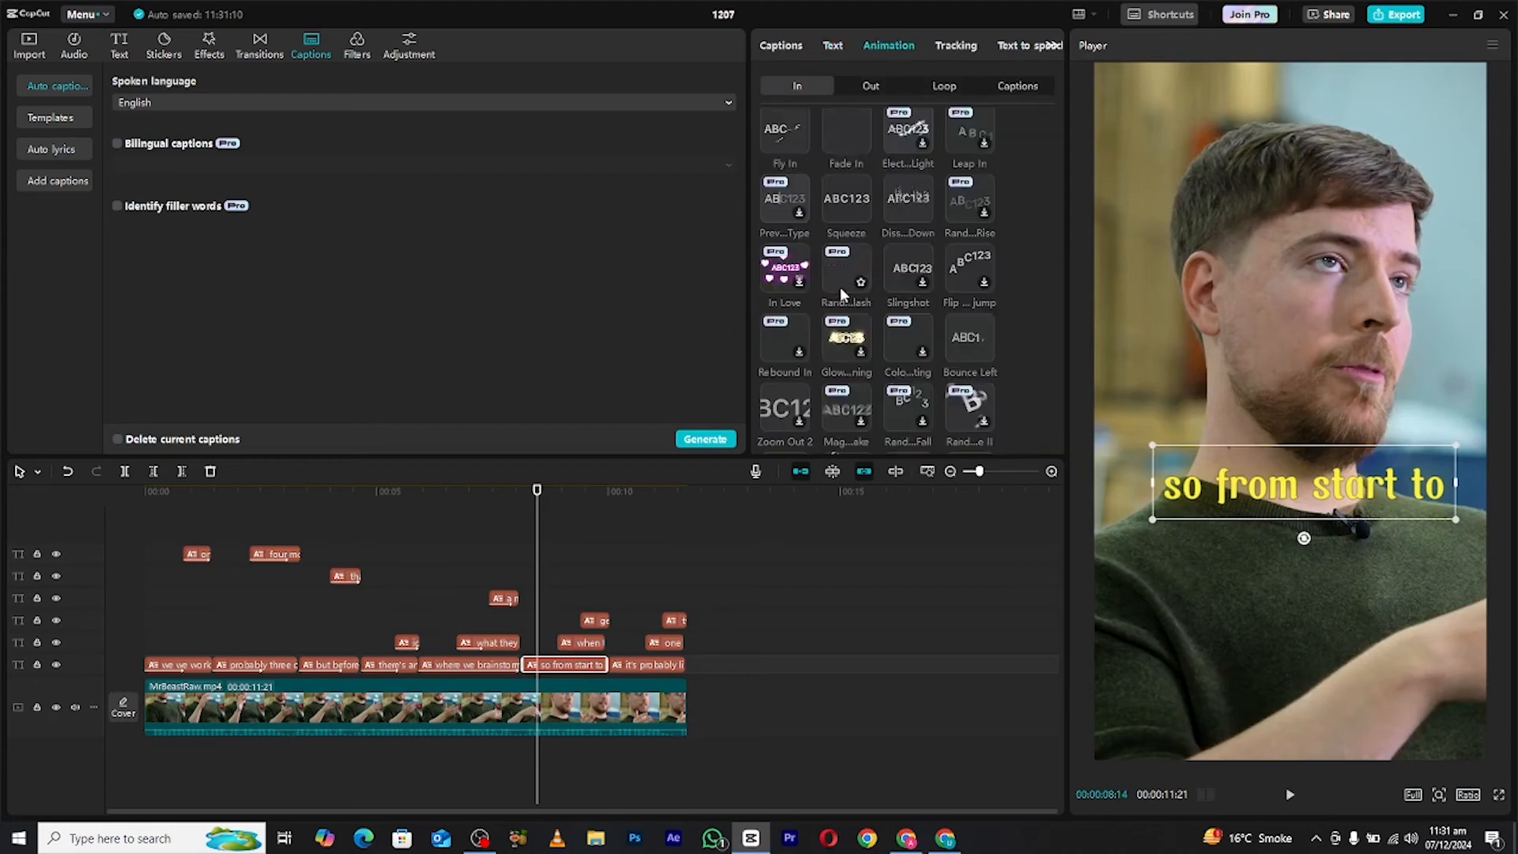
pyautogui.click(843, 205)
pyautogui.moveTo(986, 438); pyautogui.dragTo(998, 440)
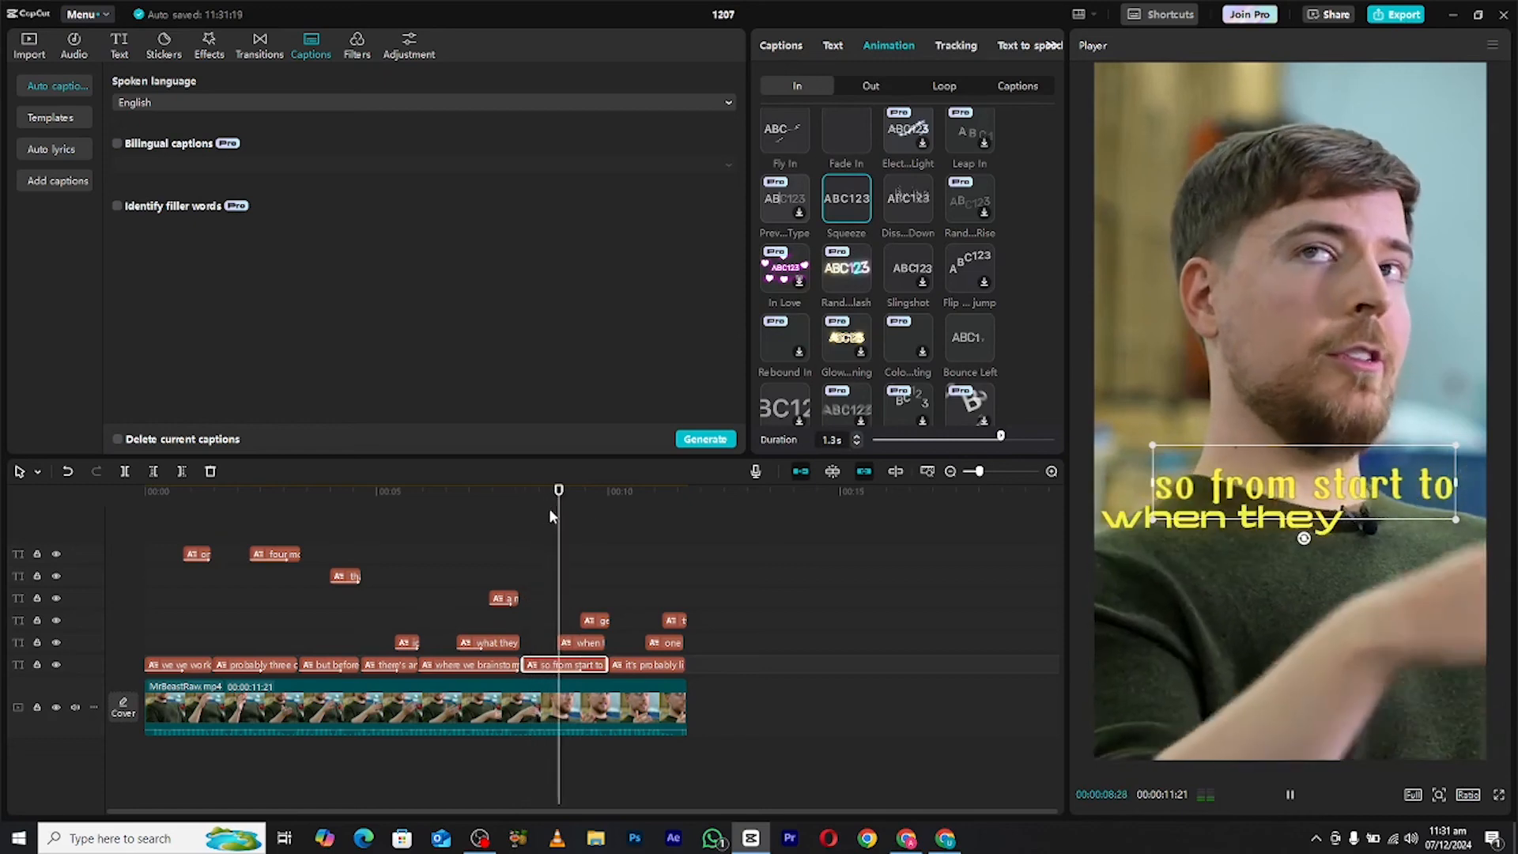
# - Shorten the Squeeze animation on "so from start to" to 0.9 s
pyautogui.click(569, 518)
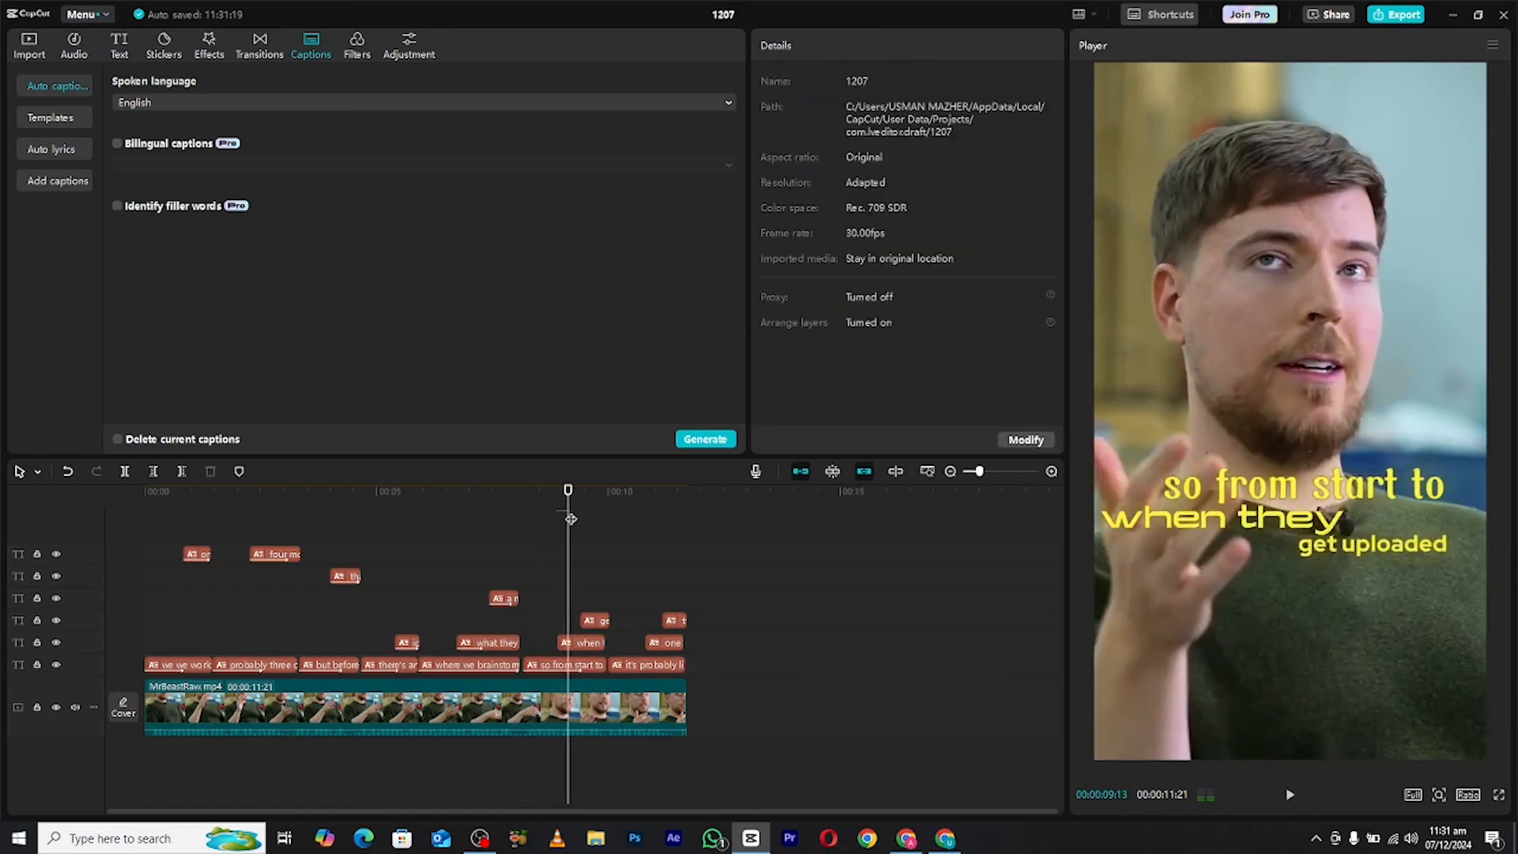
pyautogui.click(583, 666)
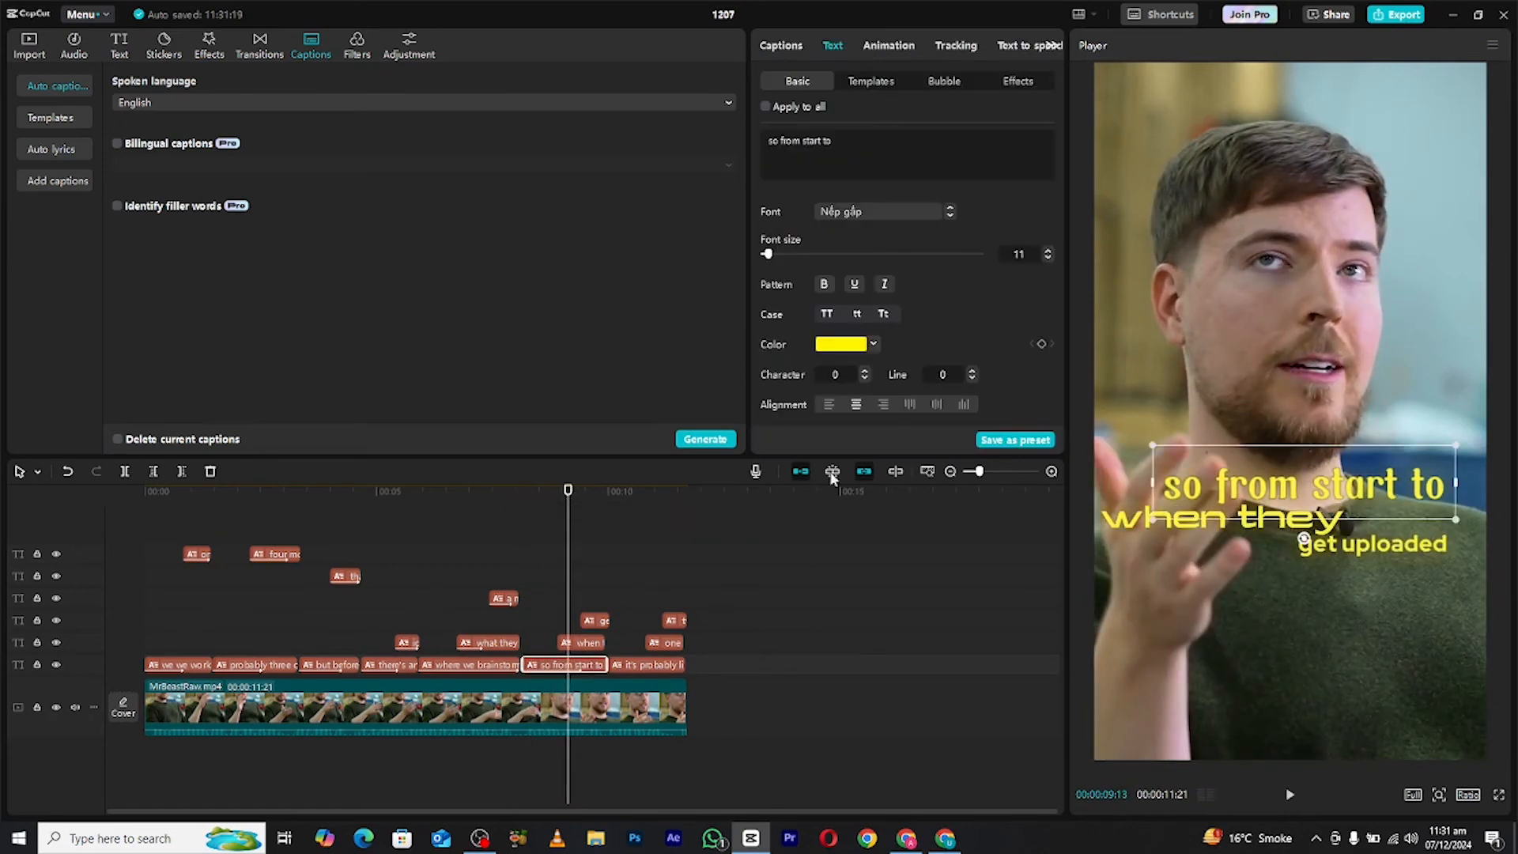
pyautogui.click(889, 48)
pyautogui.moveTo(963, 441); pyautogui.dragTo(963, 441)
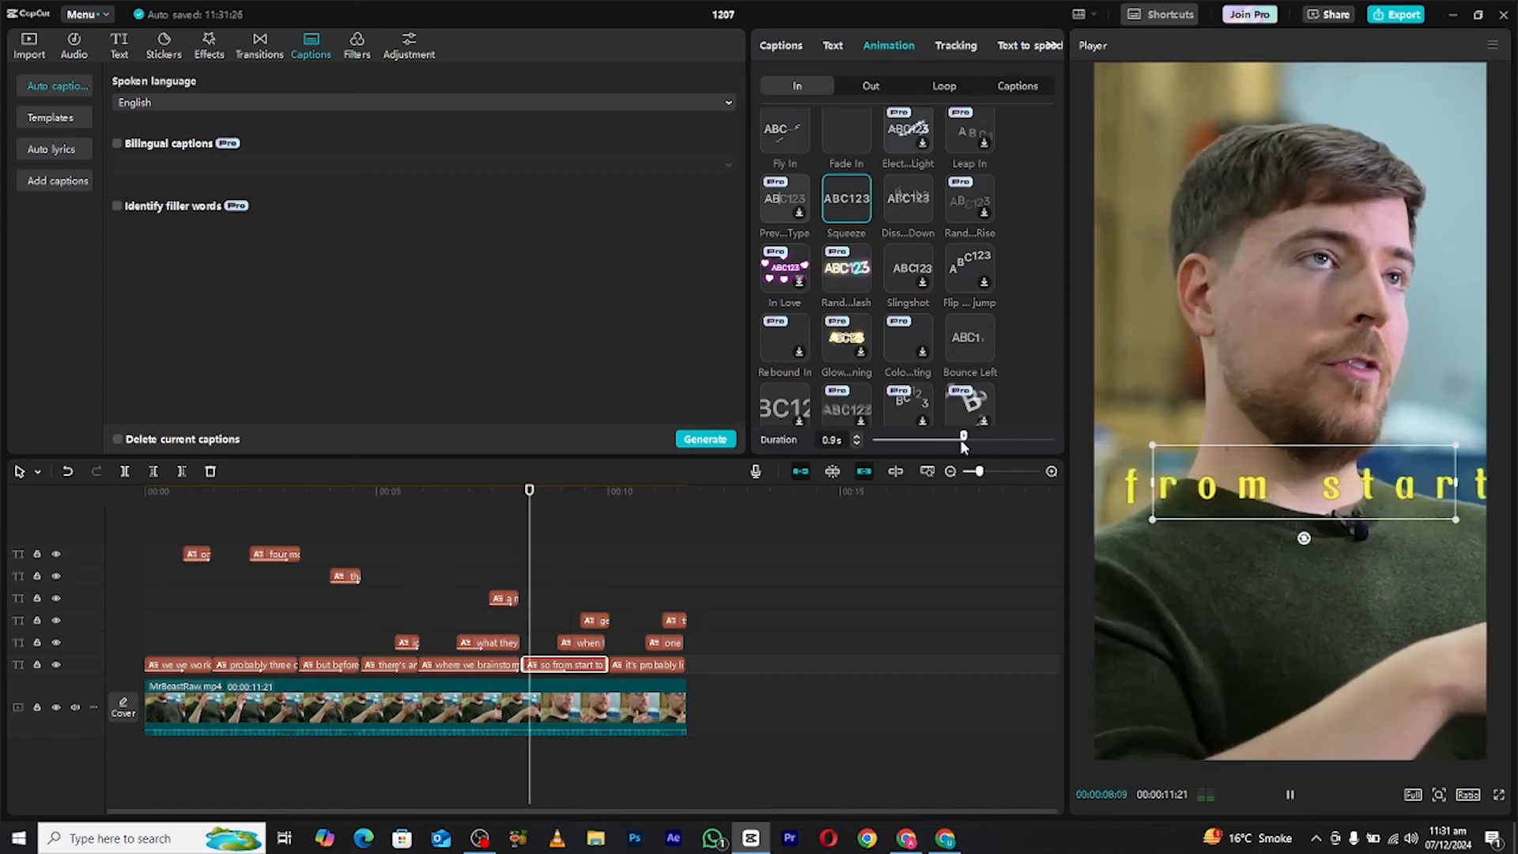
# - Apply the Fade In entrance animation to the "when they" caption with a duration of 0.7 s
pyautogui.click(555, 643)
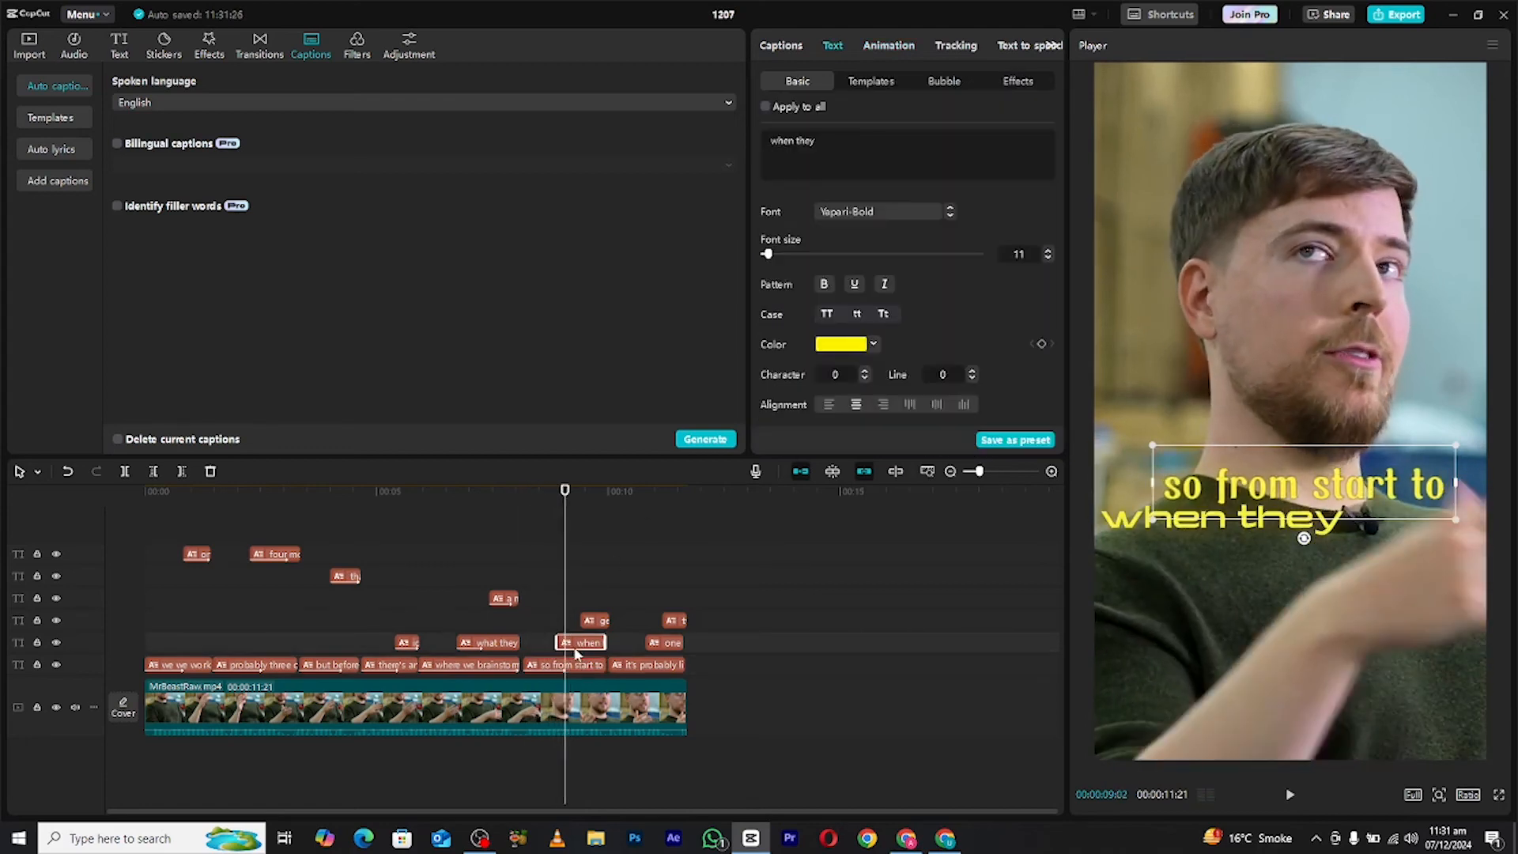
pyautogui.click(891, 45)
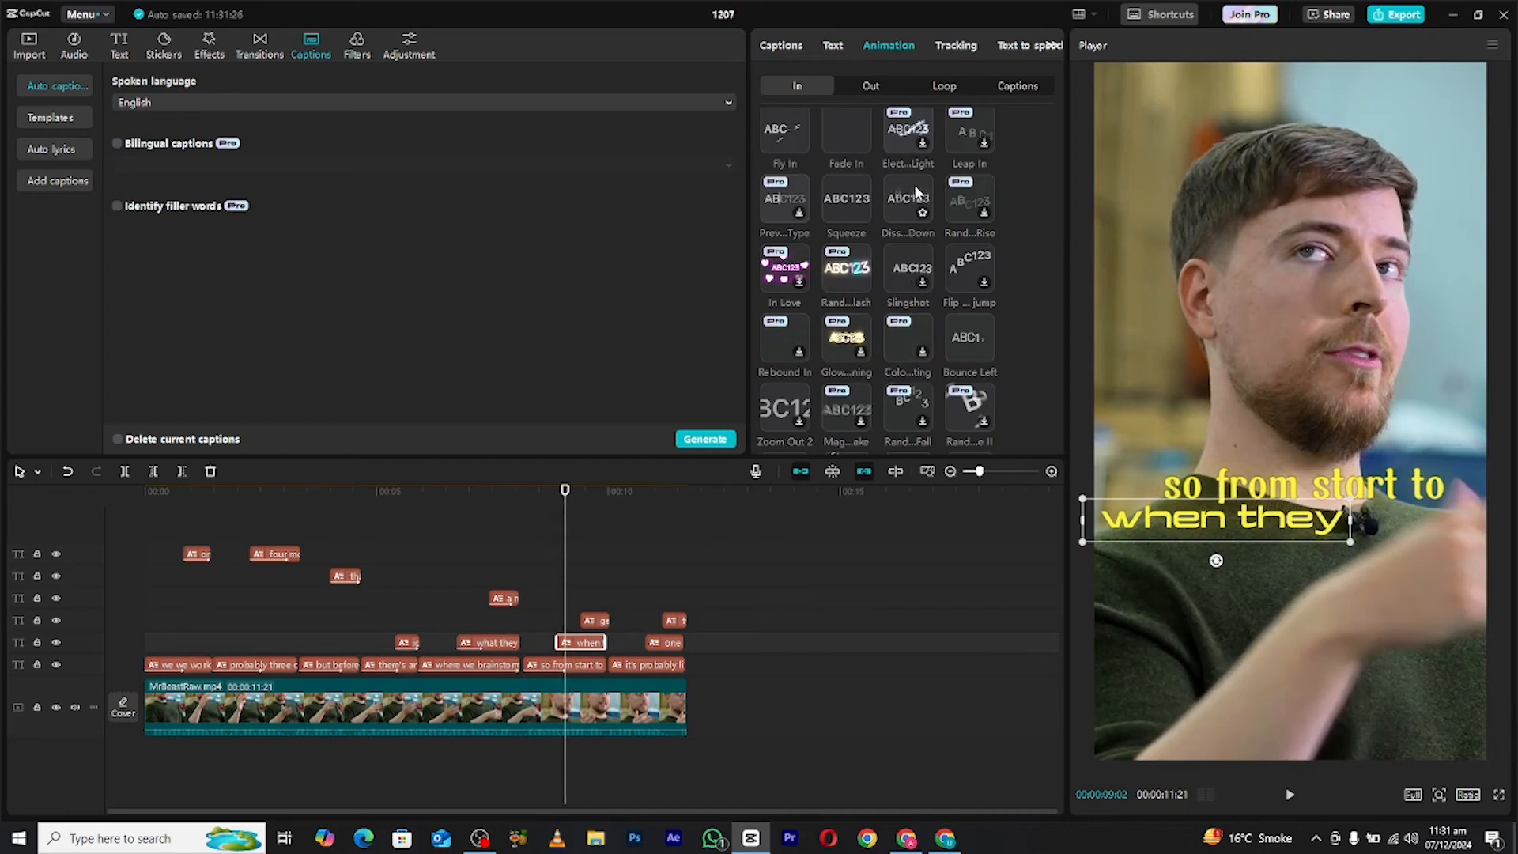
pyautogui.click(837, 126)
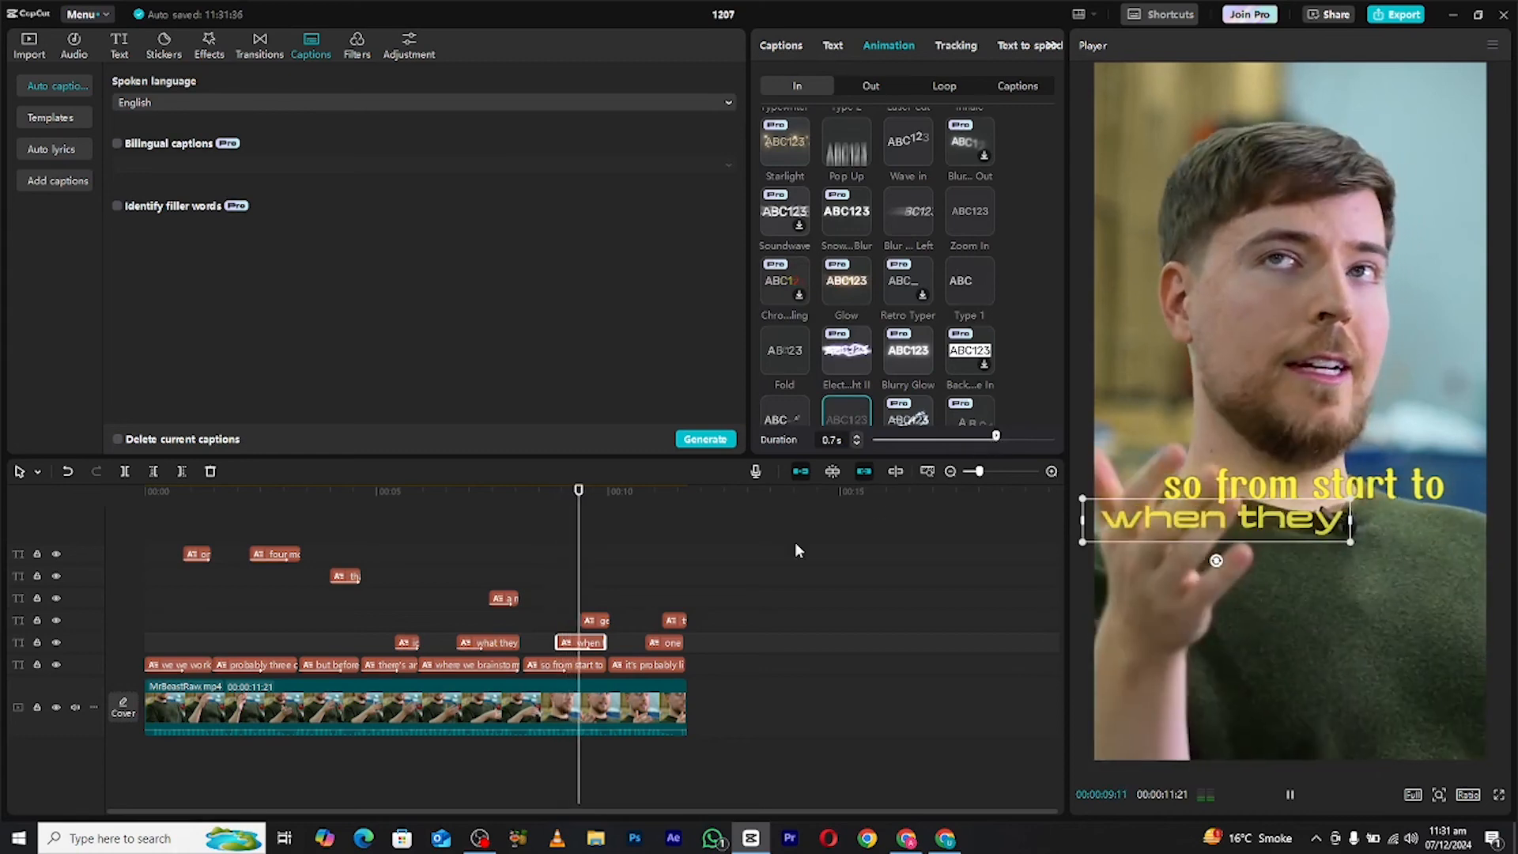
# - Apply the Wave in entrance animation to the "get uploaded" caption with a duration of 0.6 s
pyautogui.click(599, 620)
pyautogui.click(893, 45)
pyautogui.scroll(3, 852, 237)
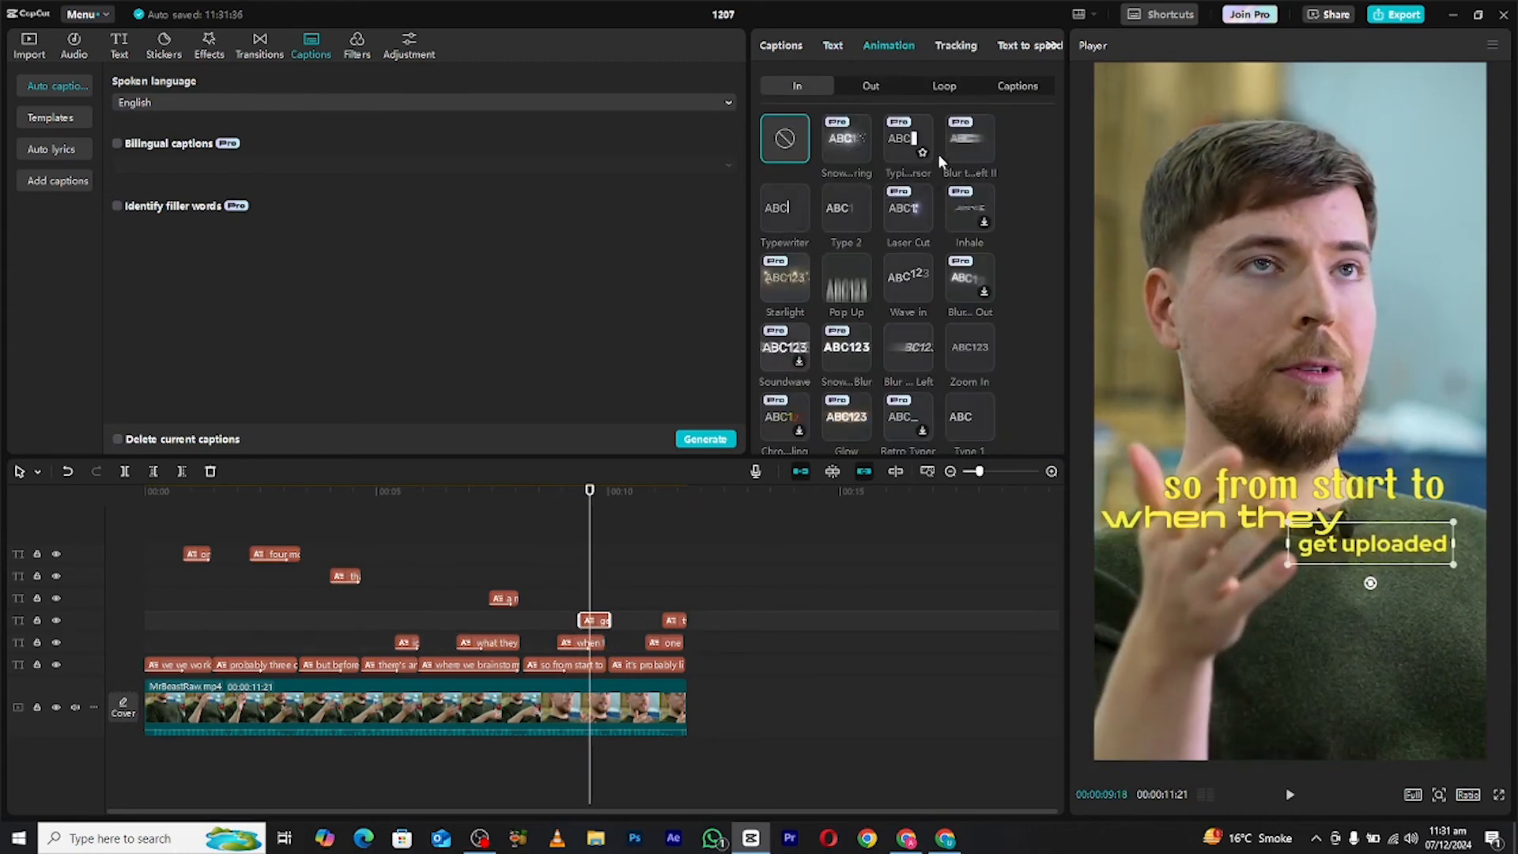
pyautogui.click(910, 275)
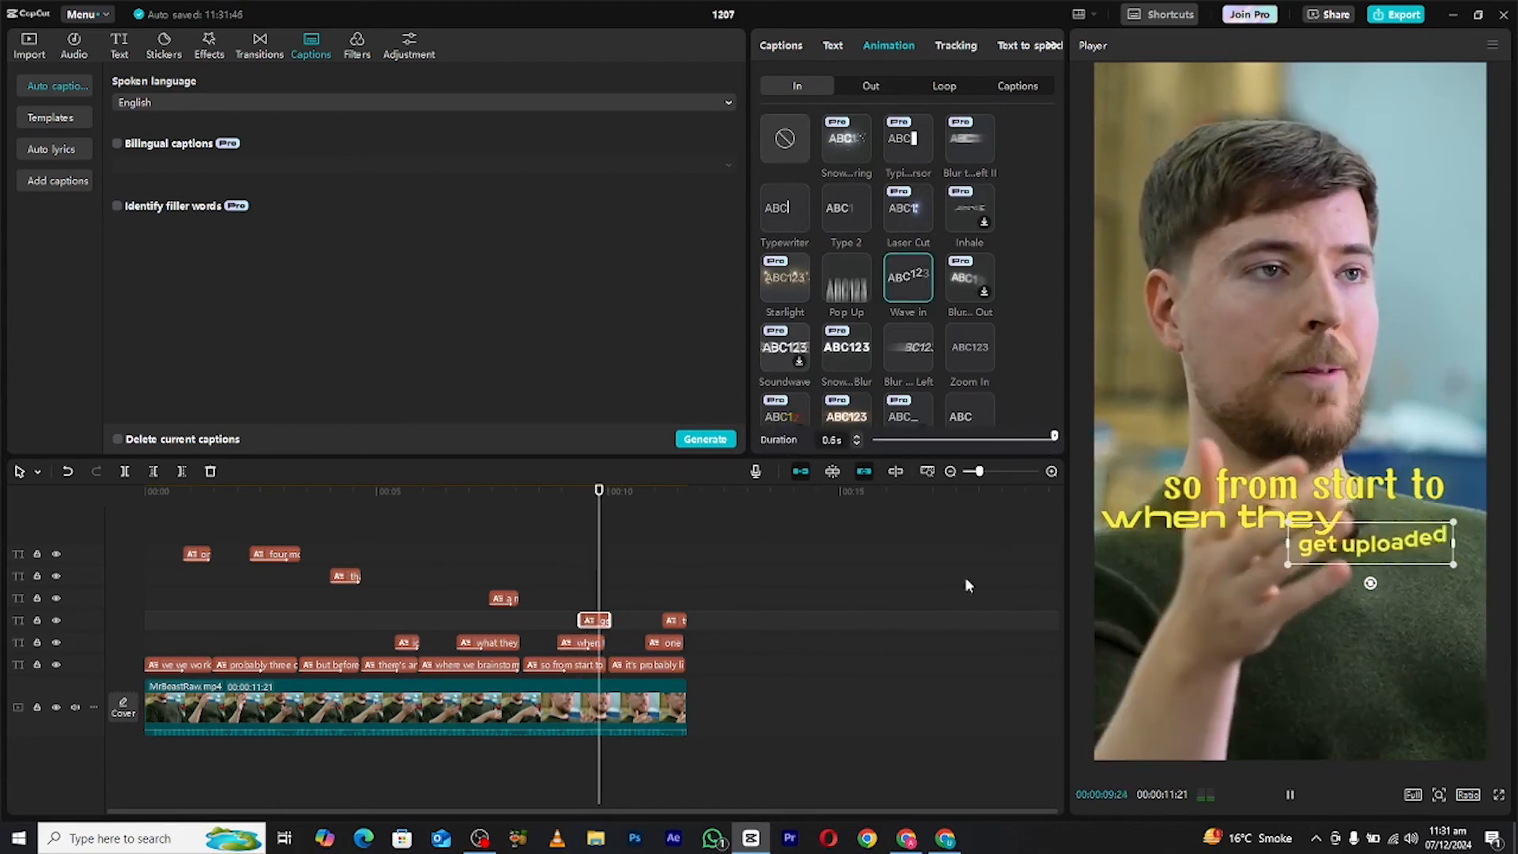
# - Apply the Squeeze entrance animation to the "it's probably like" caption with a duration of 1.7 s
pyautogui.click(654, 671)
pyautogui.click(666, 669)
pyautogui.moveTo(655, 529); pyautogui.dragTo(619, 514)
pyautogui.click(881, 47)
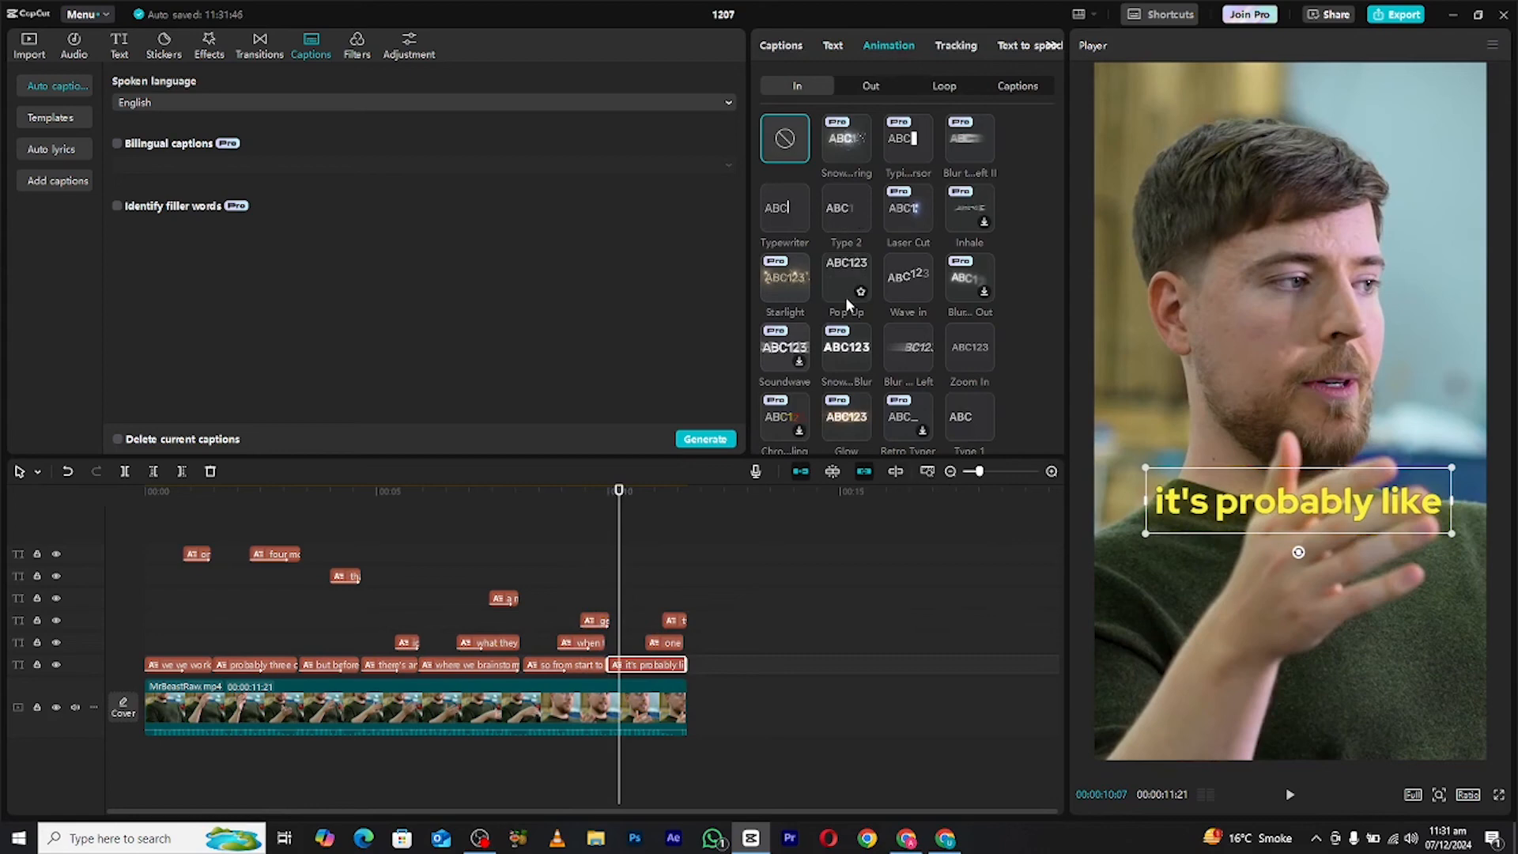
pyautogui.scroll(-3, 862, 287)
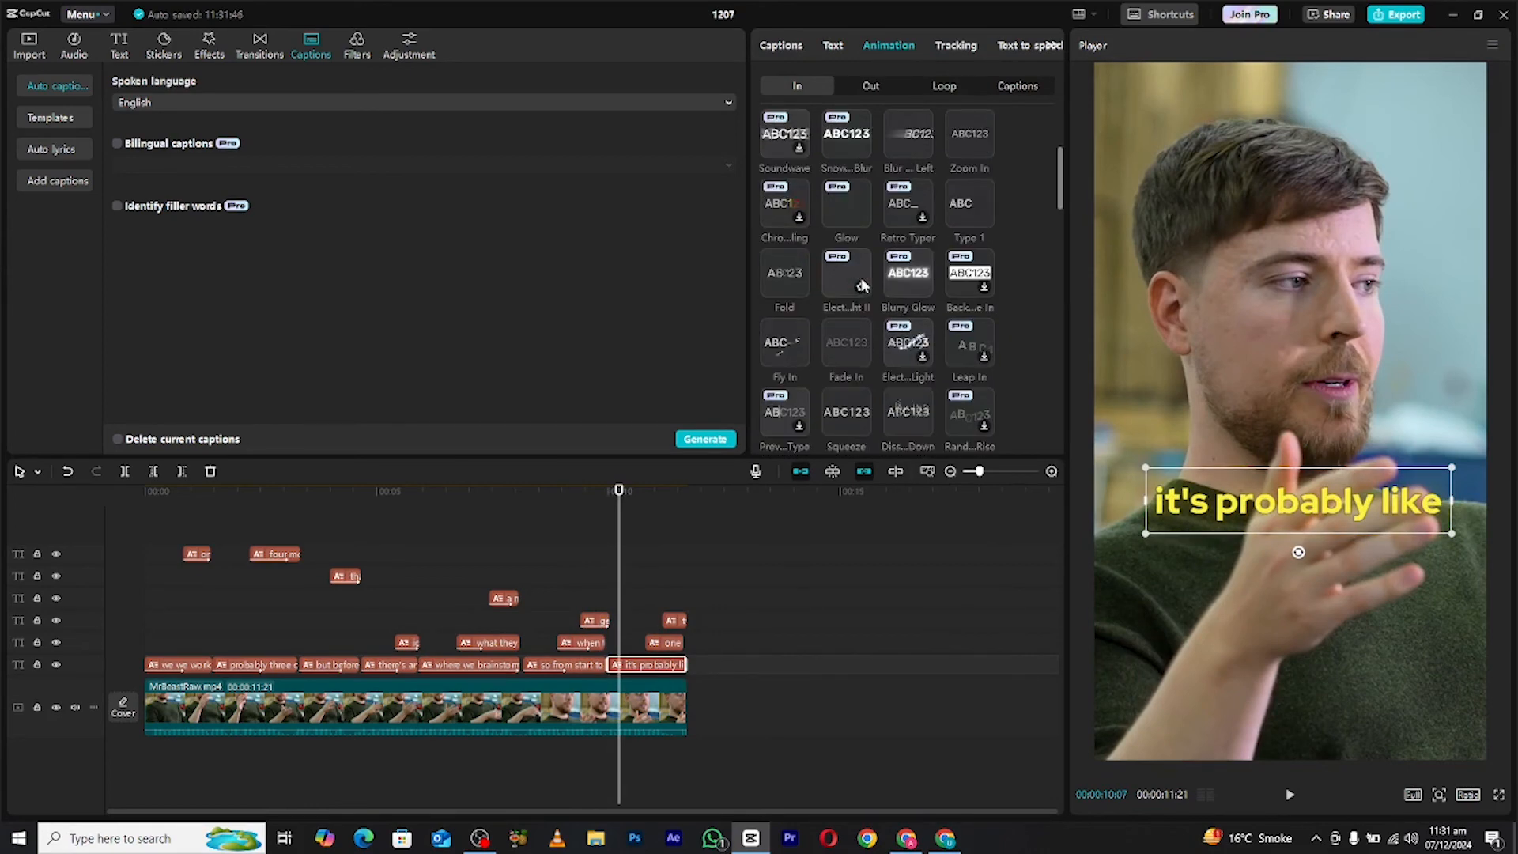
pyautogui.click(846, 411)
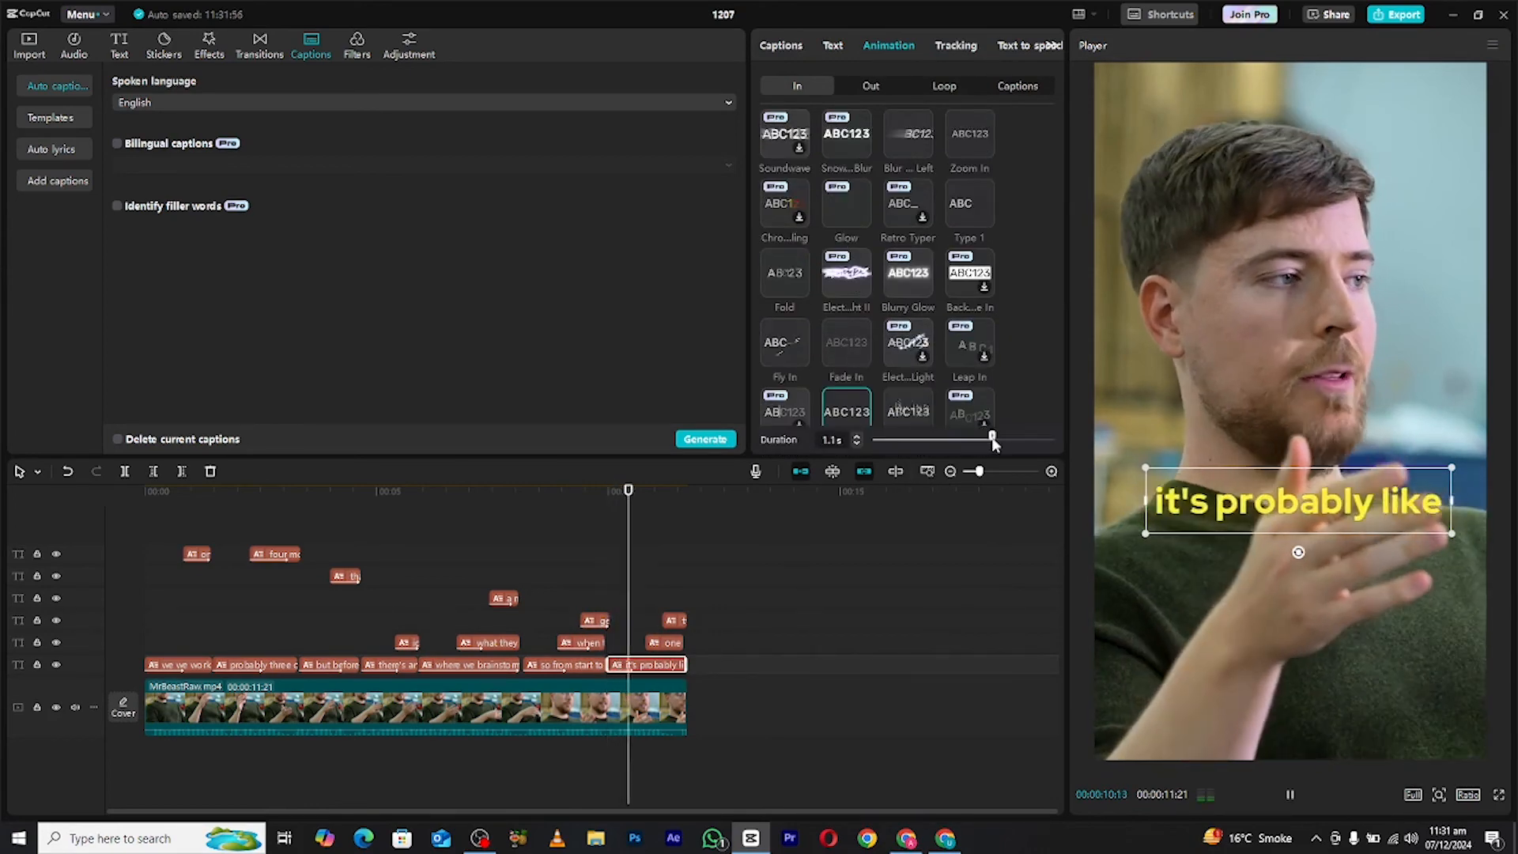
pyautogui.moveTo(993, 438); pyautogui.dragTo(1055, 436)
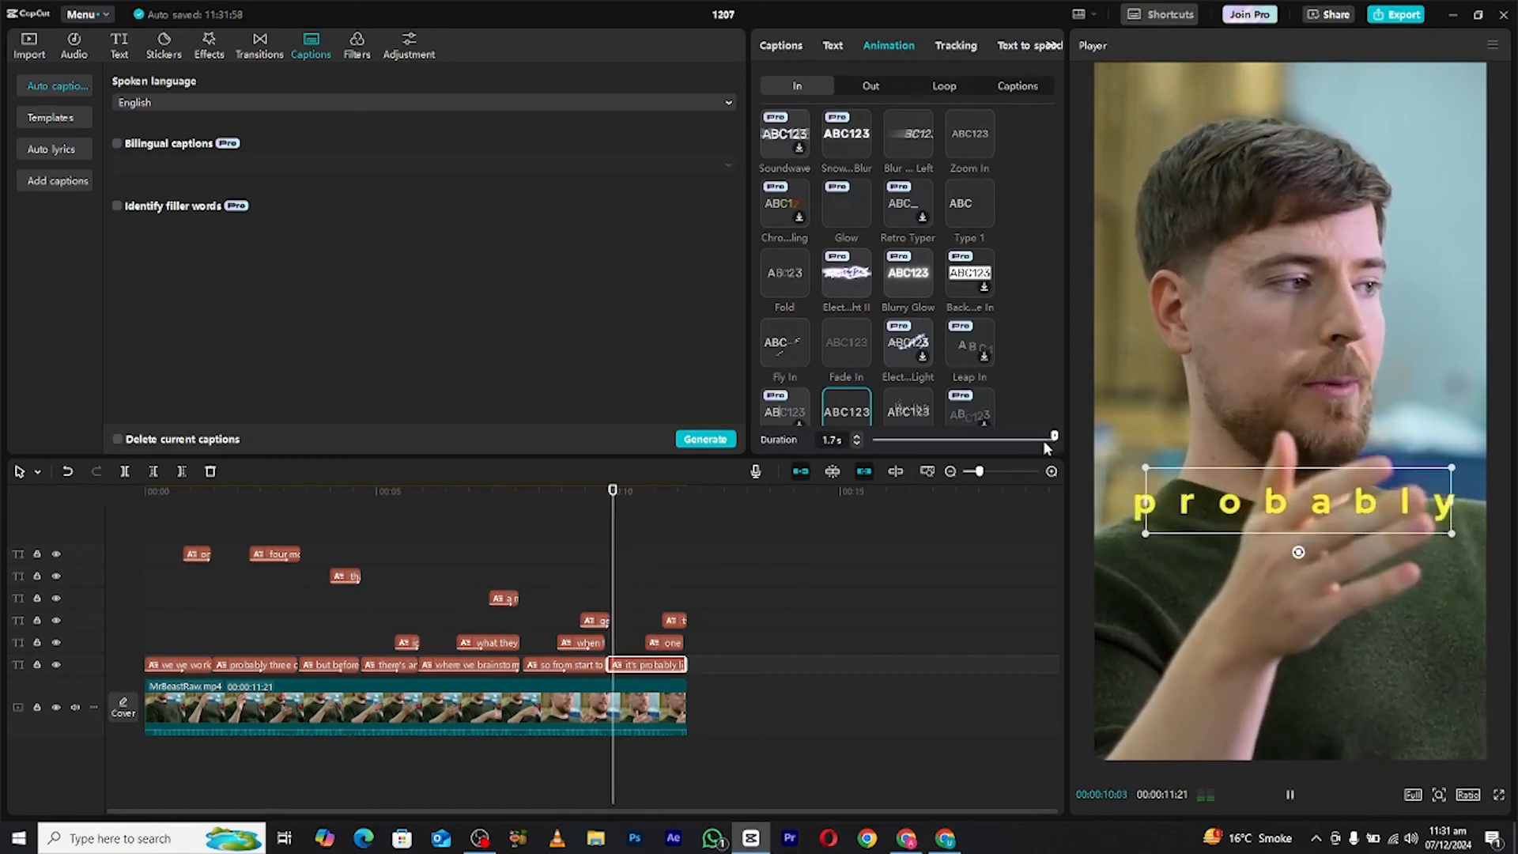
# - Apply the Slingshot entrance animation to the "one to" caption with a duration of 0.5 s
pyautogui.click(672, 642)
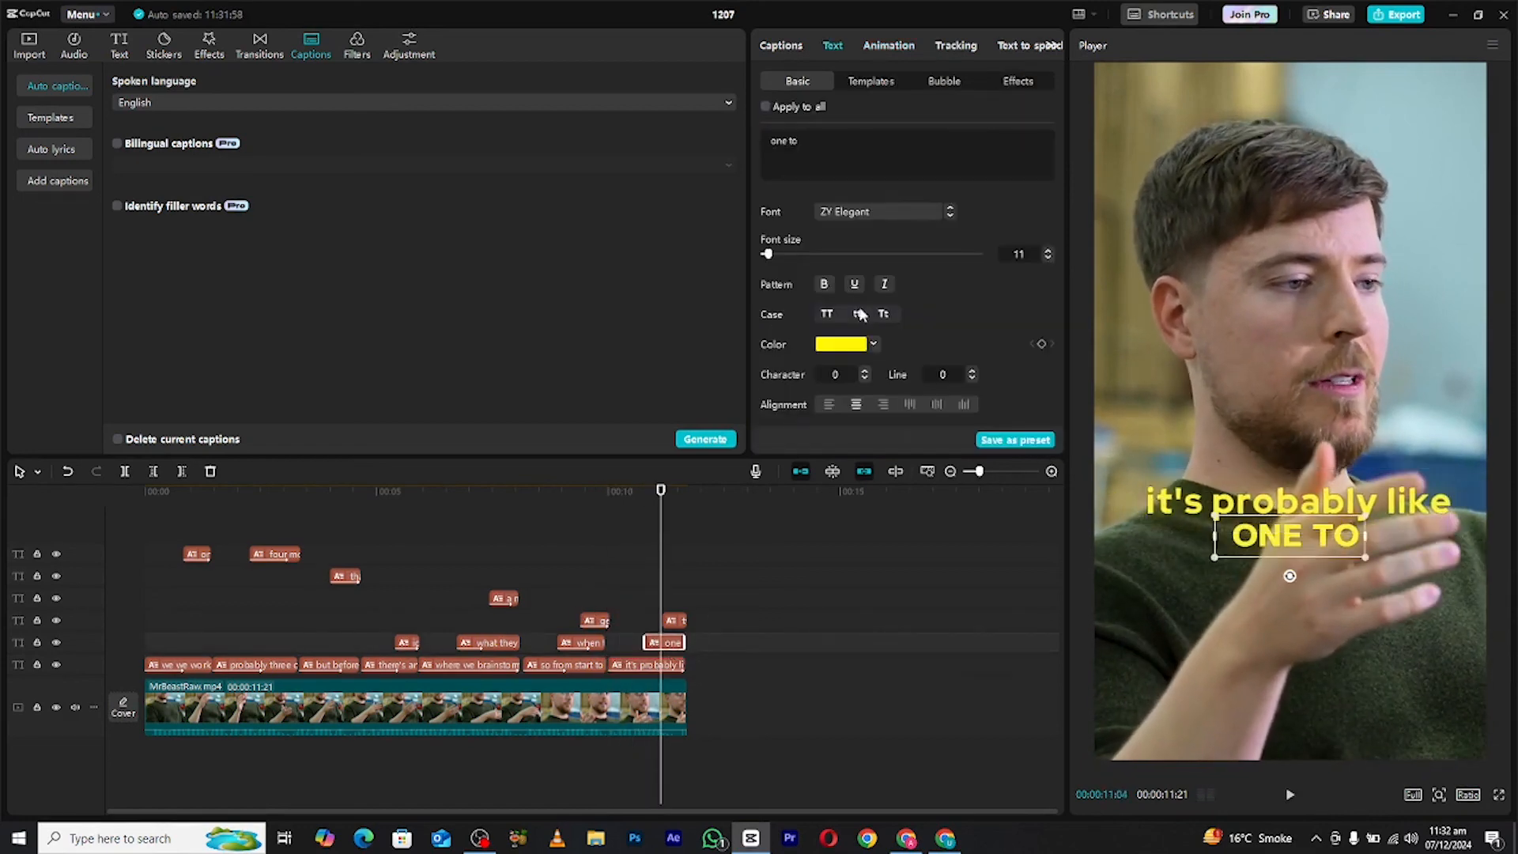
pyautogui.click(886, 45)
pyautogui.scroll(-3, 878, 237)
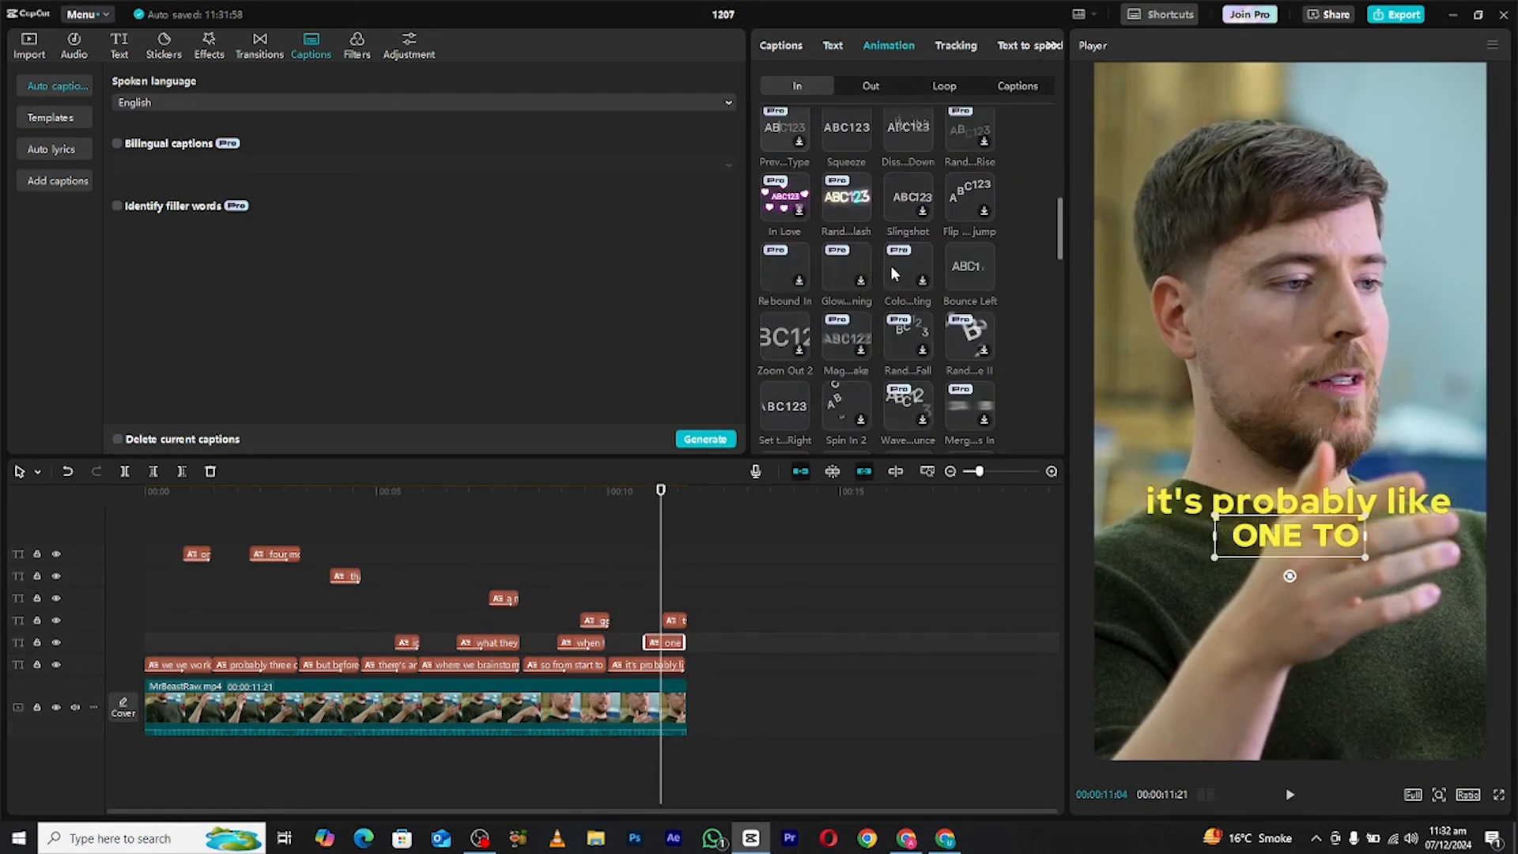
pyautogui.click(915, 203)
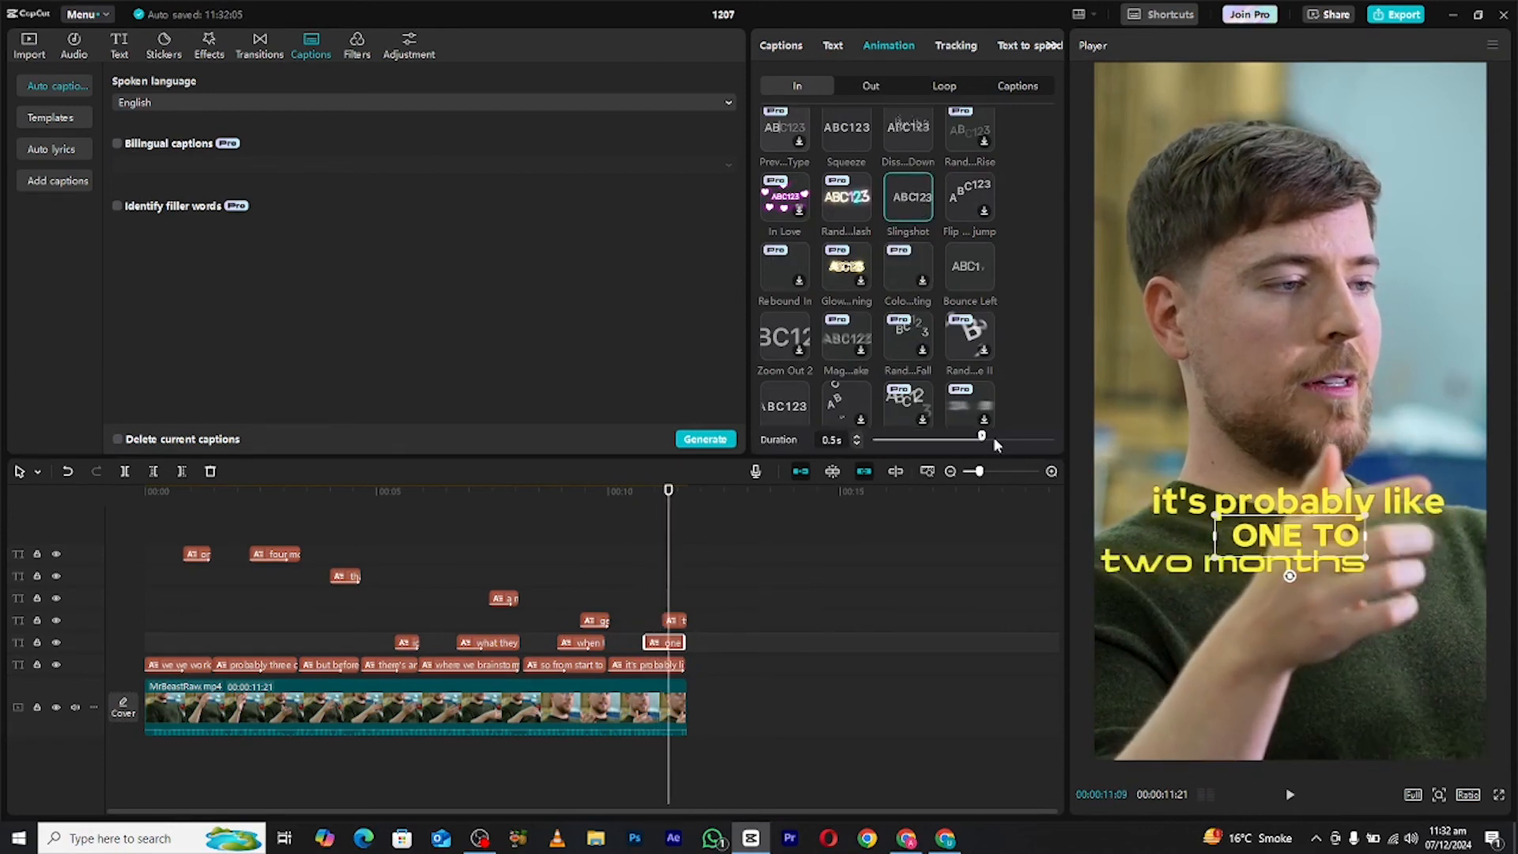
# - Apply the "Ease...ight" entrance animation to the "two months" caption with a duration of 0.5 s
pyautogui.click(669, 620)
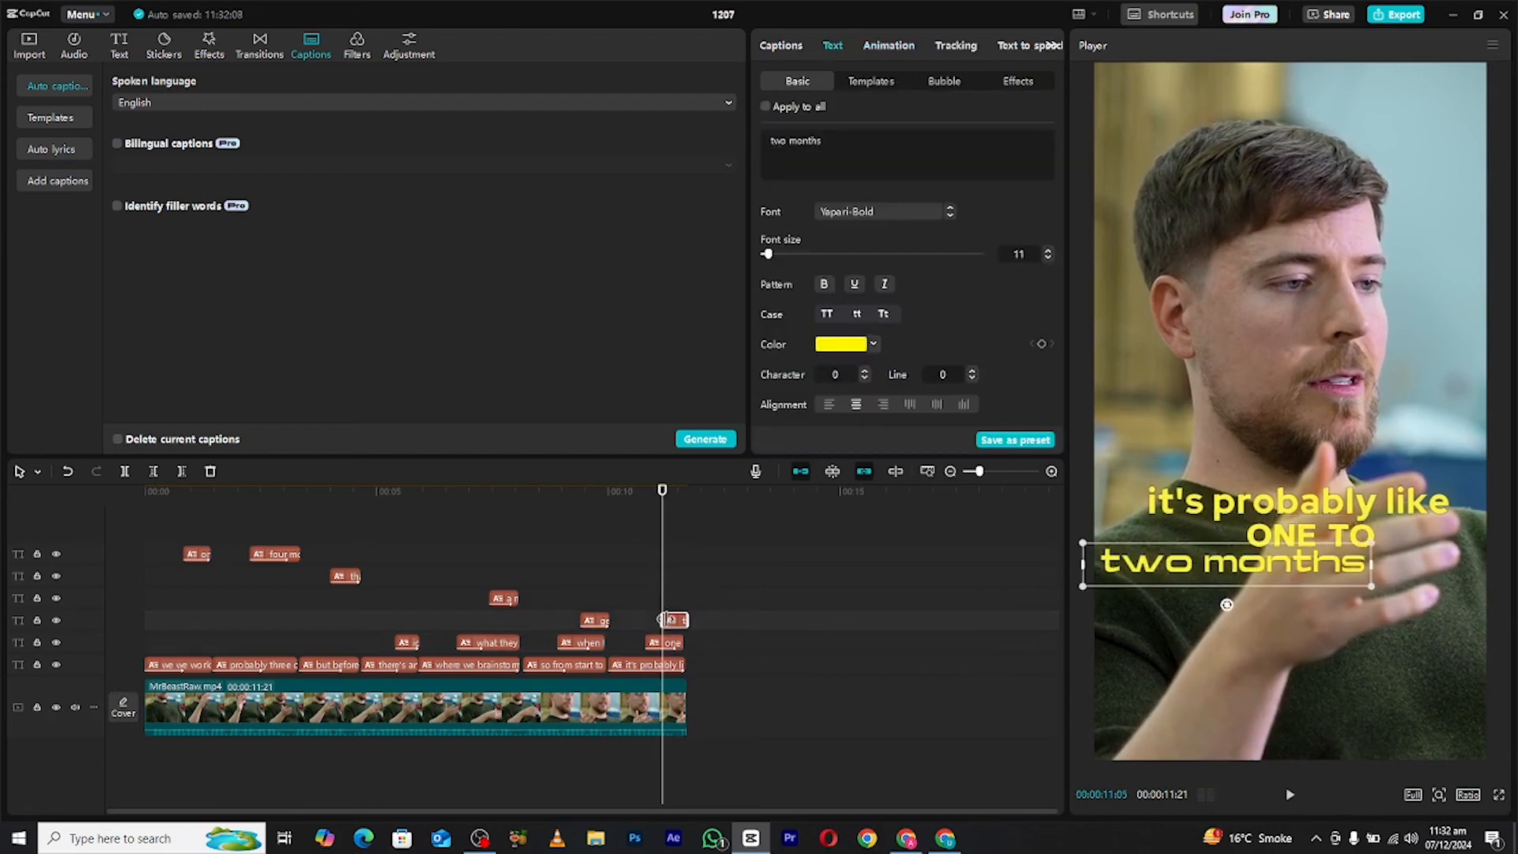
pyautogui.click(887, 46)
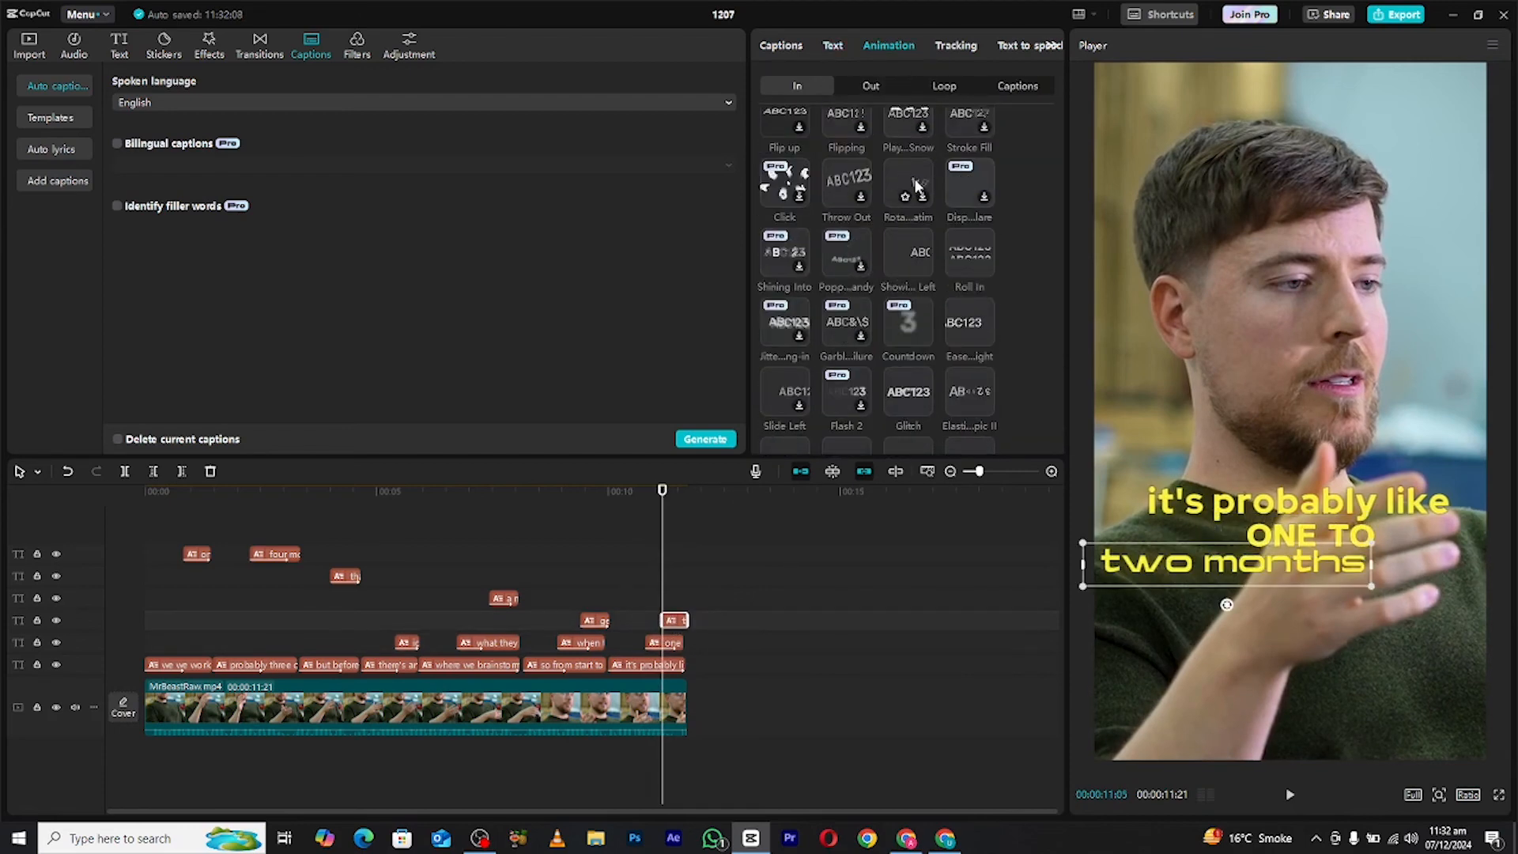
pyautogui.click(973, 323)
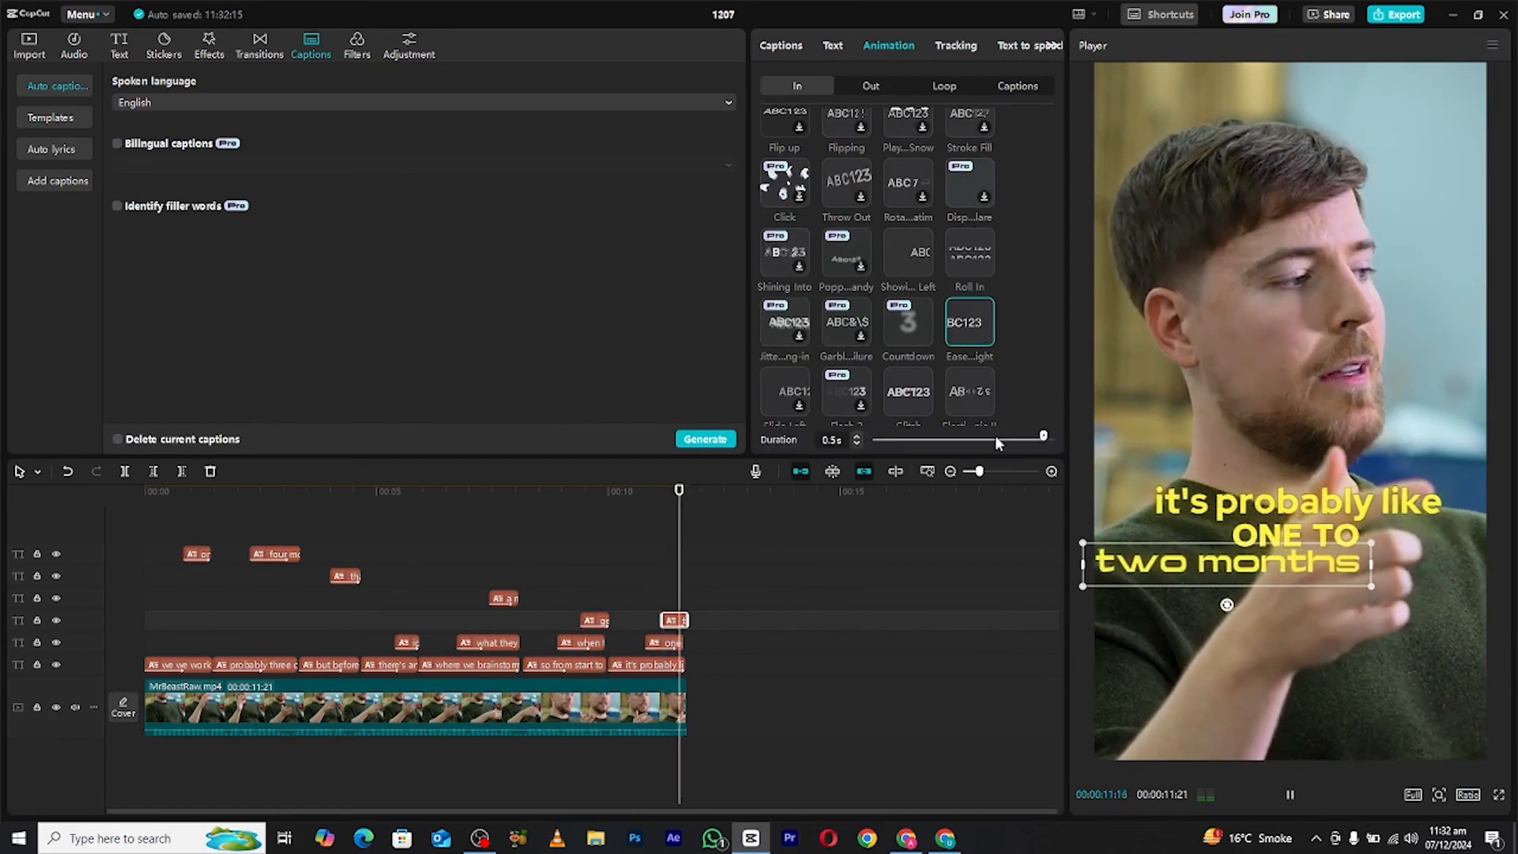
# - Play the video from the beginning to review all the animated captions
pyautogui.moveTo(334, 543); pyautogui.dragTo(308, 498)
pyautogui.moveTo(308, 498); pyautogui.dragTo(135, 492)
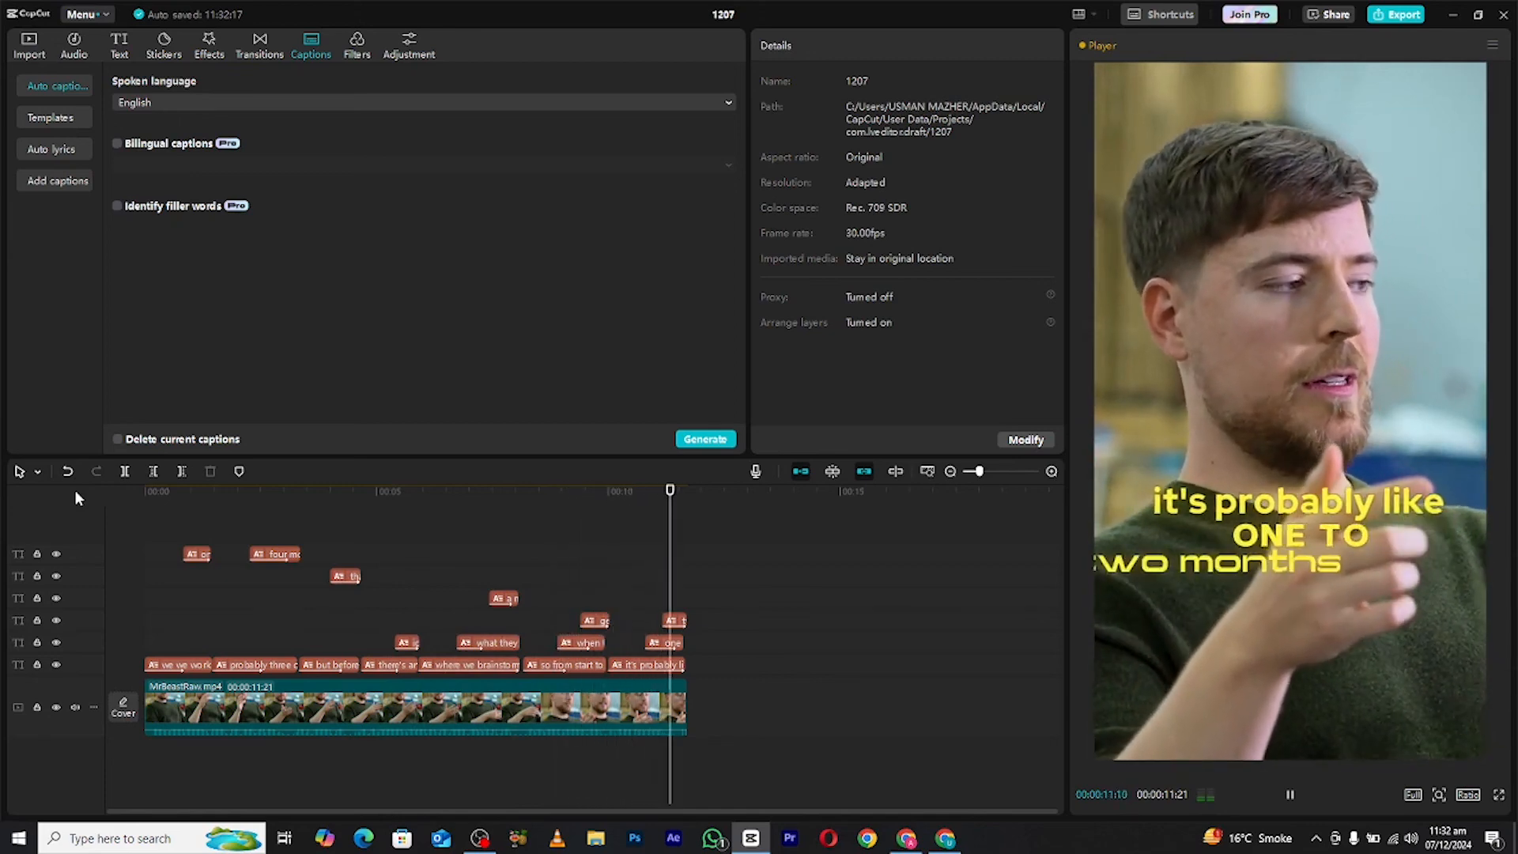
pyautogui.press('space')
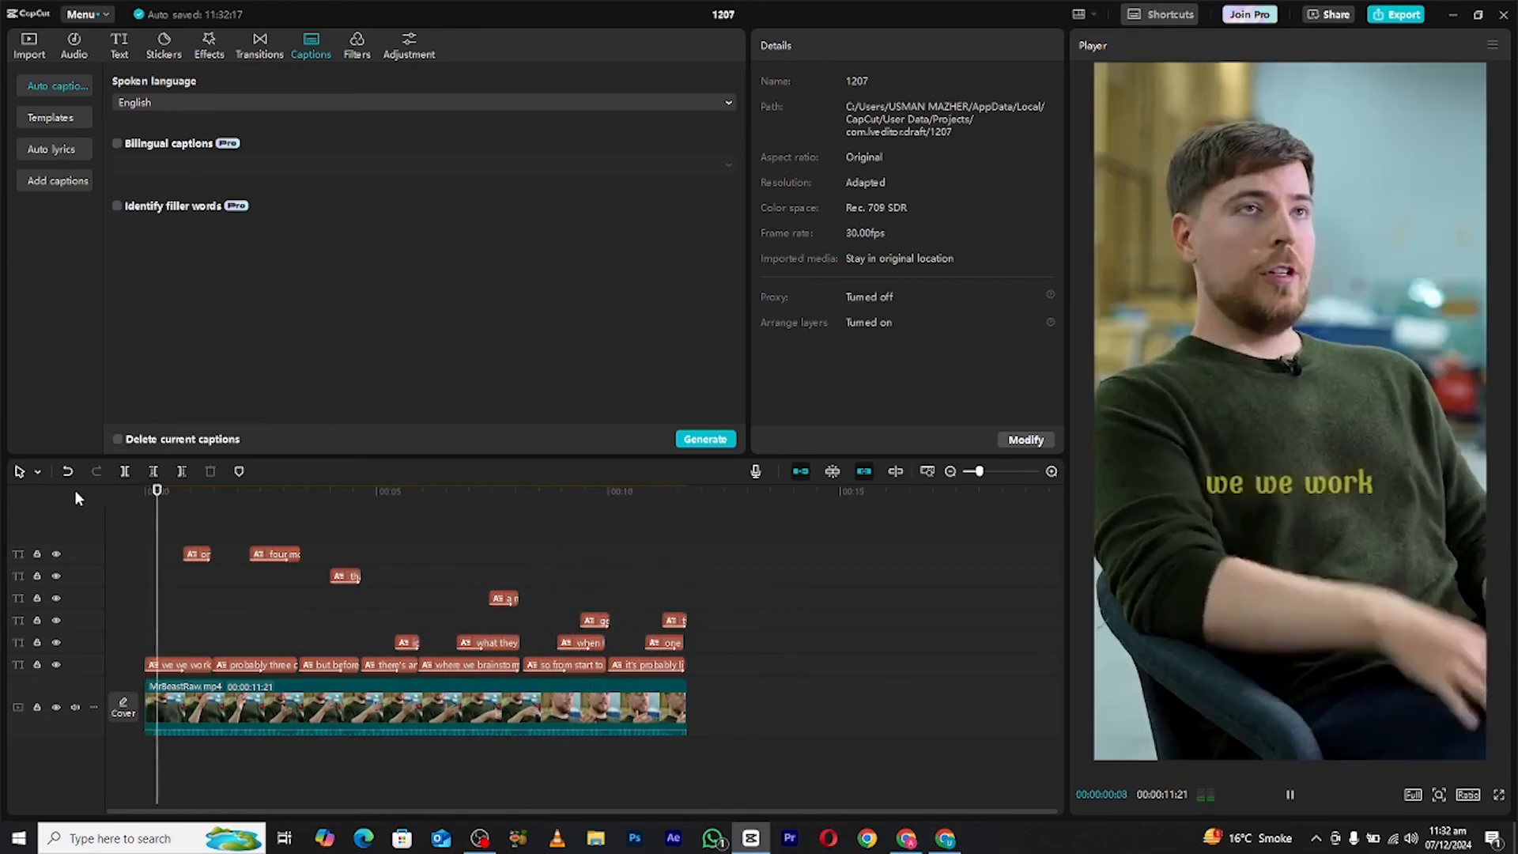